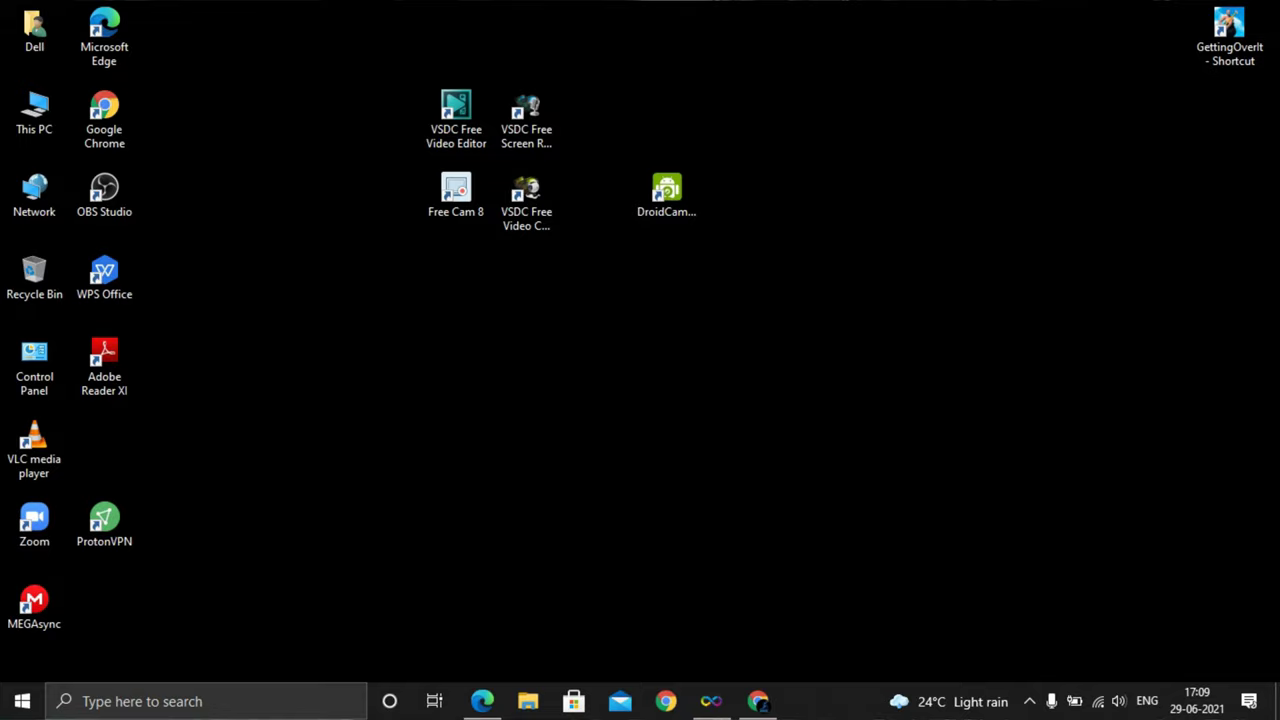
# Bring up the InfinityFree account window and open the hosting account's control panel
pyautogui.moveTo(482, 701)
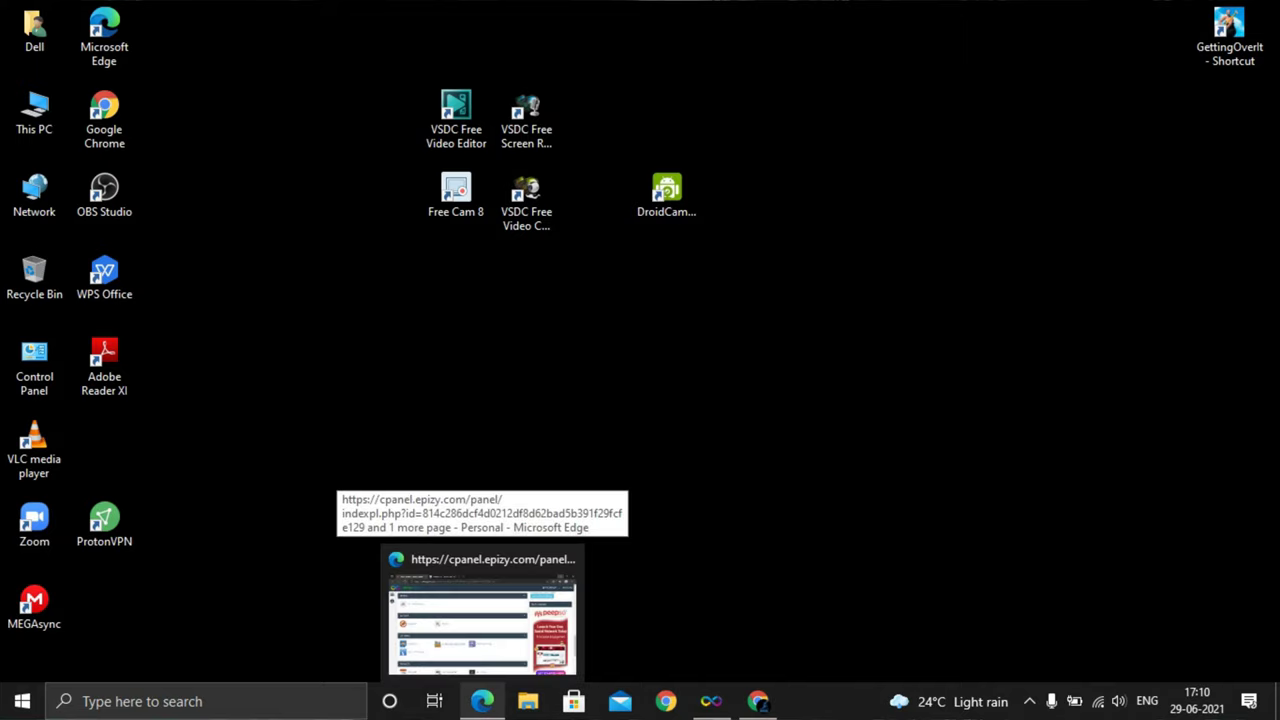
pyautogui.click(486, 610)
pyautogui.click(482, 701)
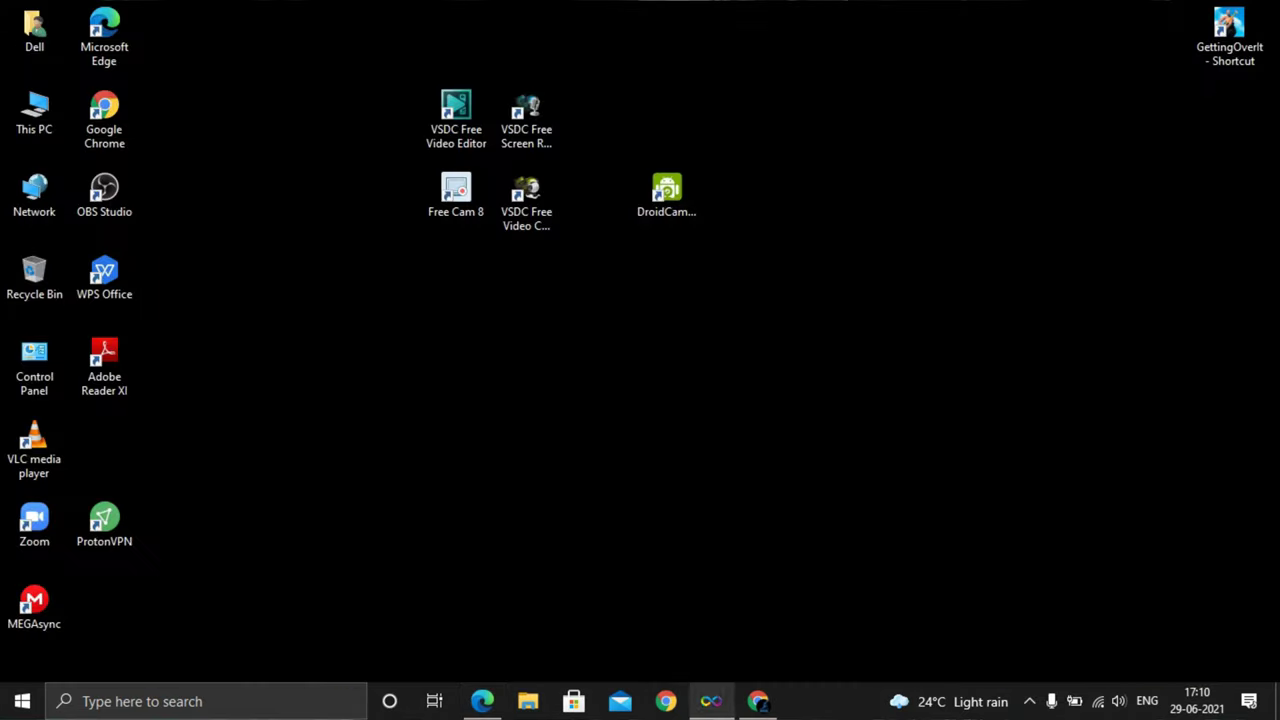
pyautogui.click(758, 701)
pyautogui.click(711, 701)
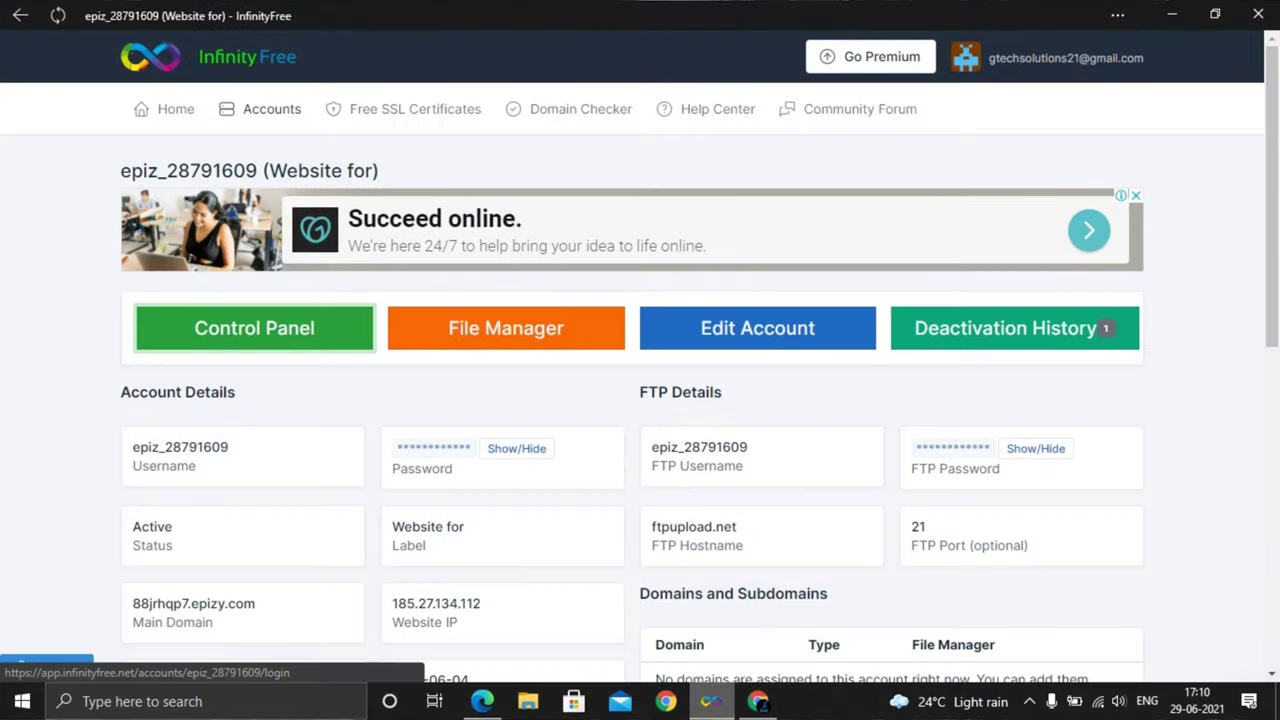
pyautogui.click(254, 328)
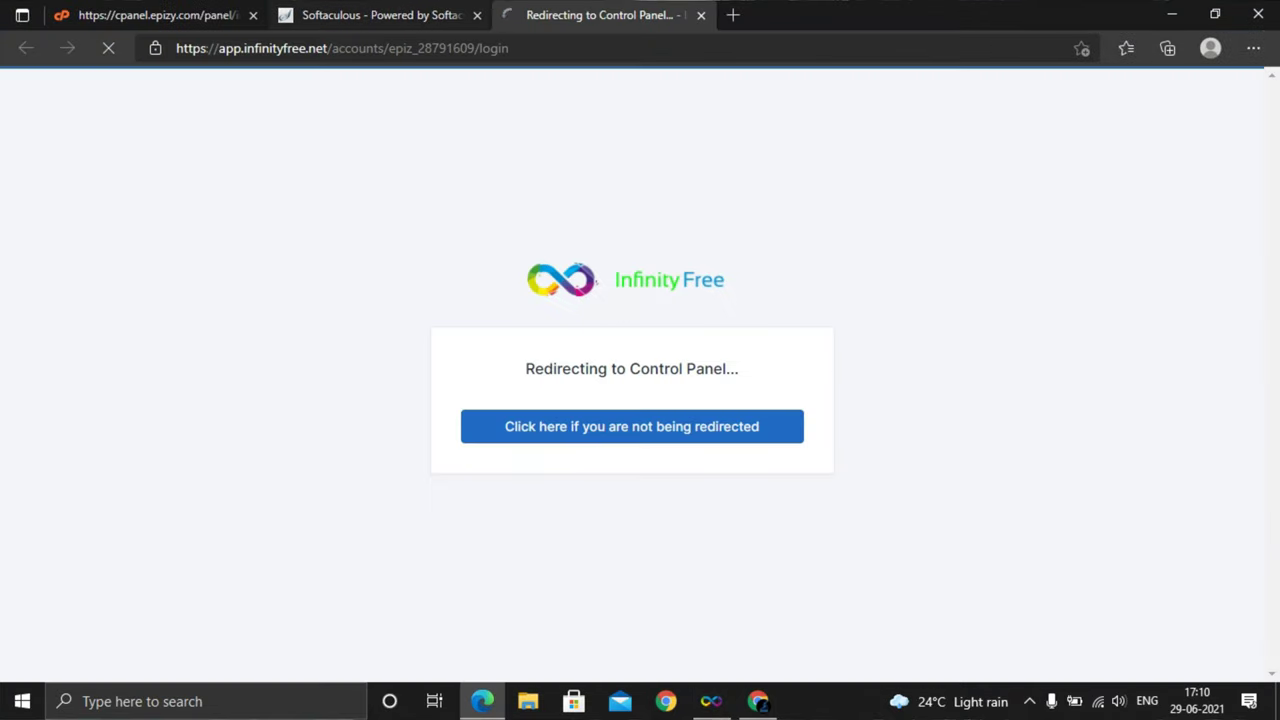
# Go to Softaculous, start a WordPress install, then close that tab
pyautogui.click(380, 15)
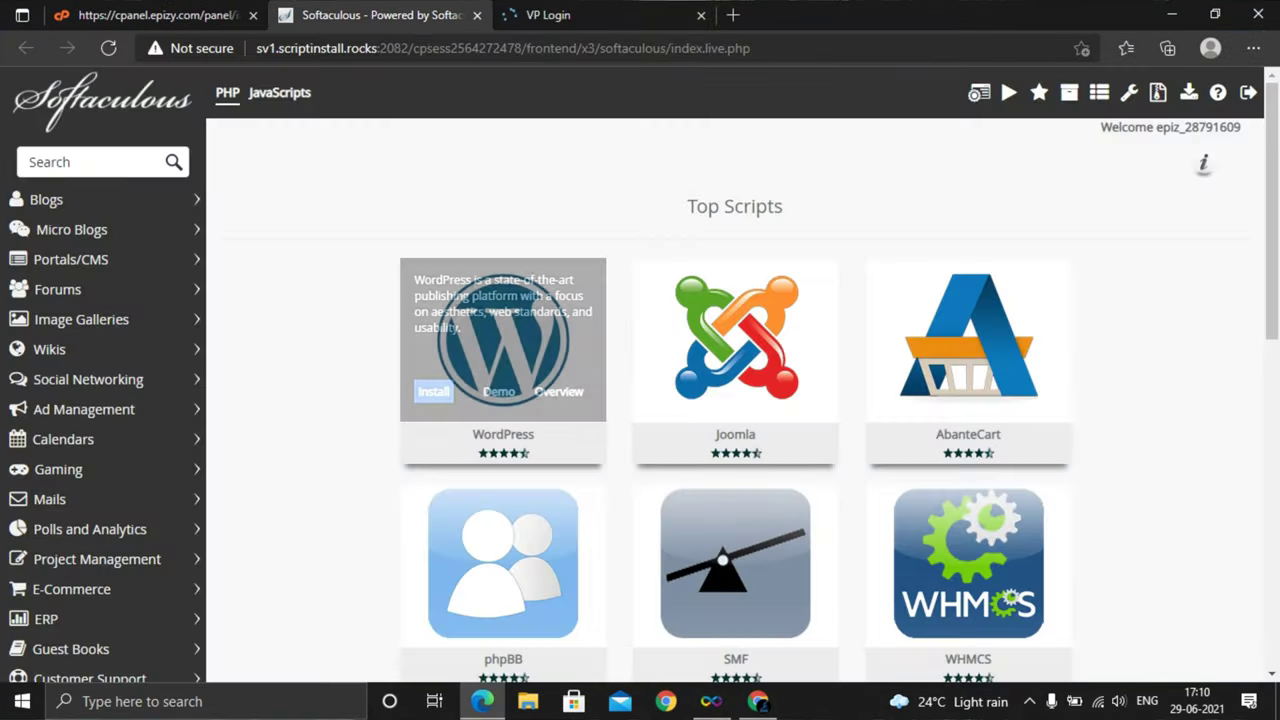
pyautogui.moveTo(450, 360)
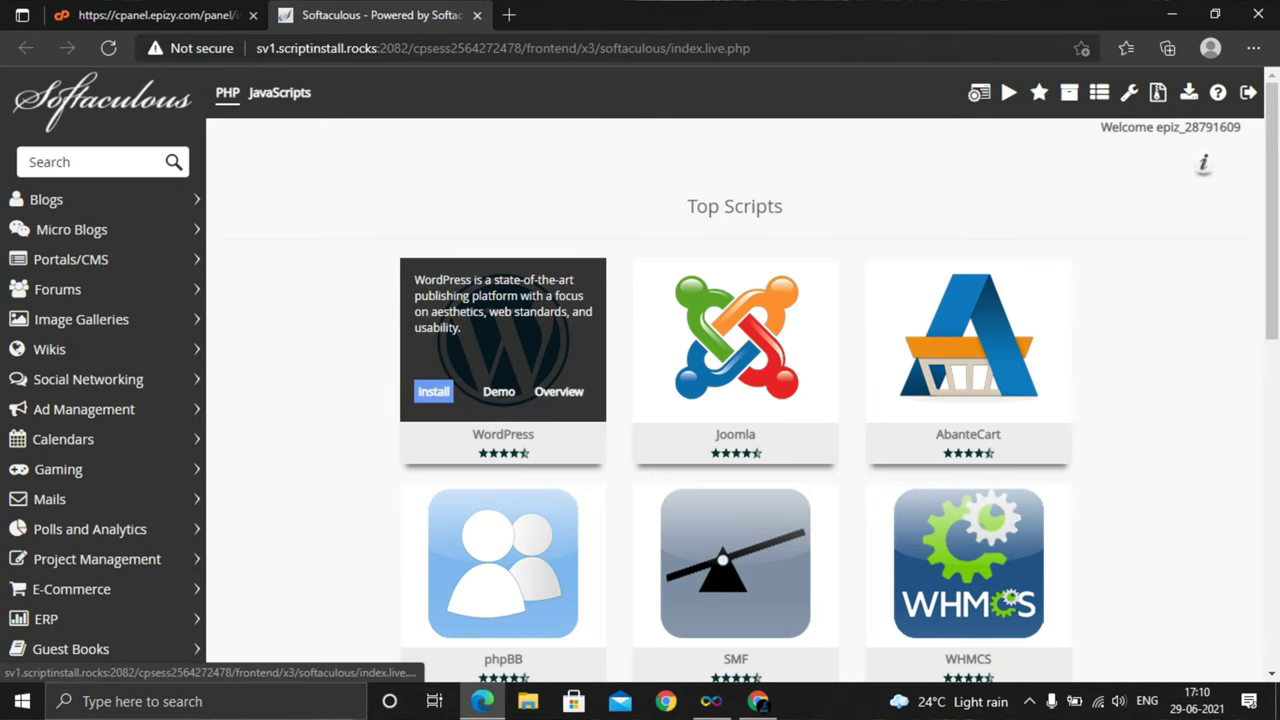
pyautogui.click(433, 391)
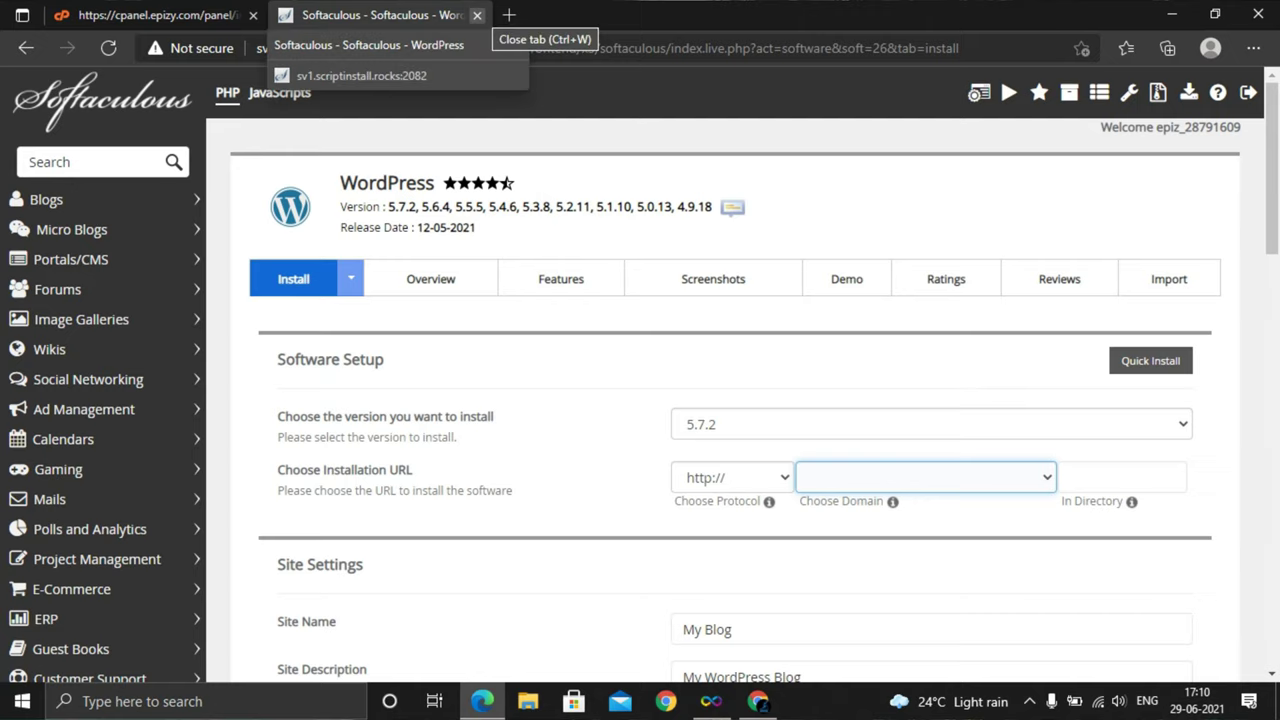
pyautogui.click(477, 15)
pyautogui.scroll(-5, 440, 450)
pyautogui.scroll(5, 440, 450)
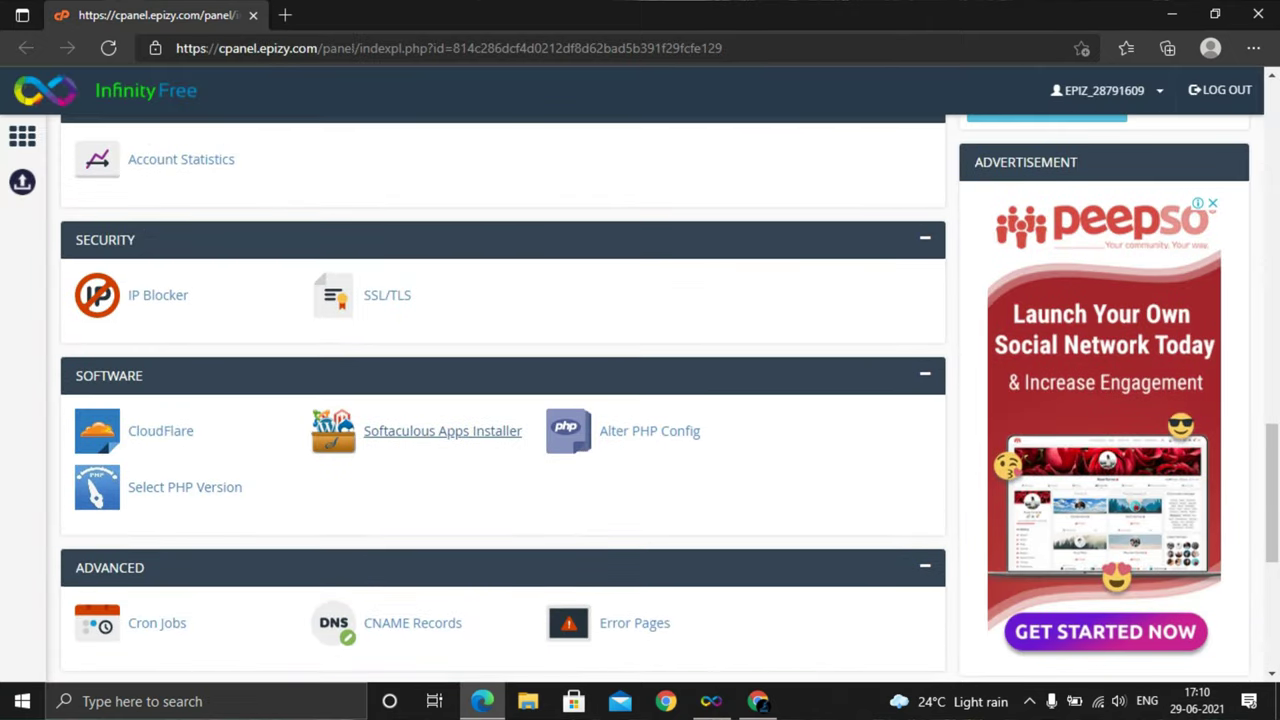
pyautogui.click(442, 431)
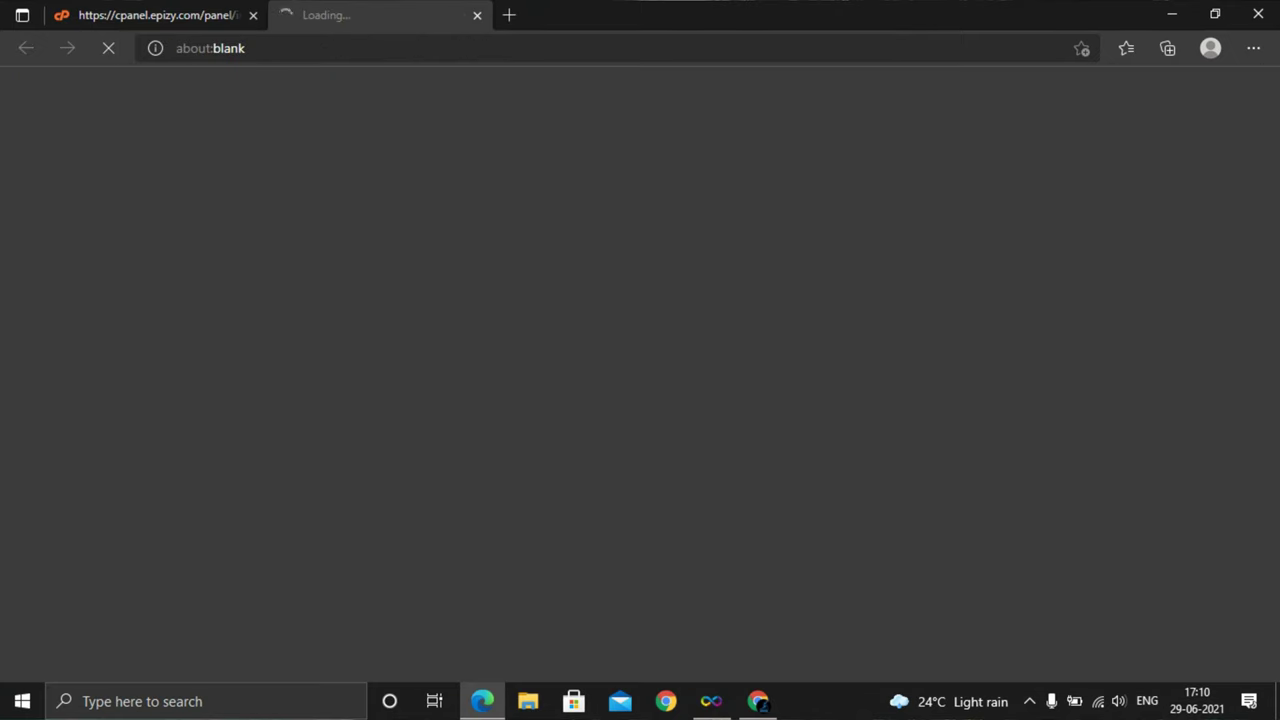
pyautogui.click(731, 477)
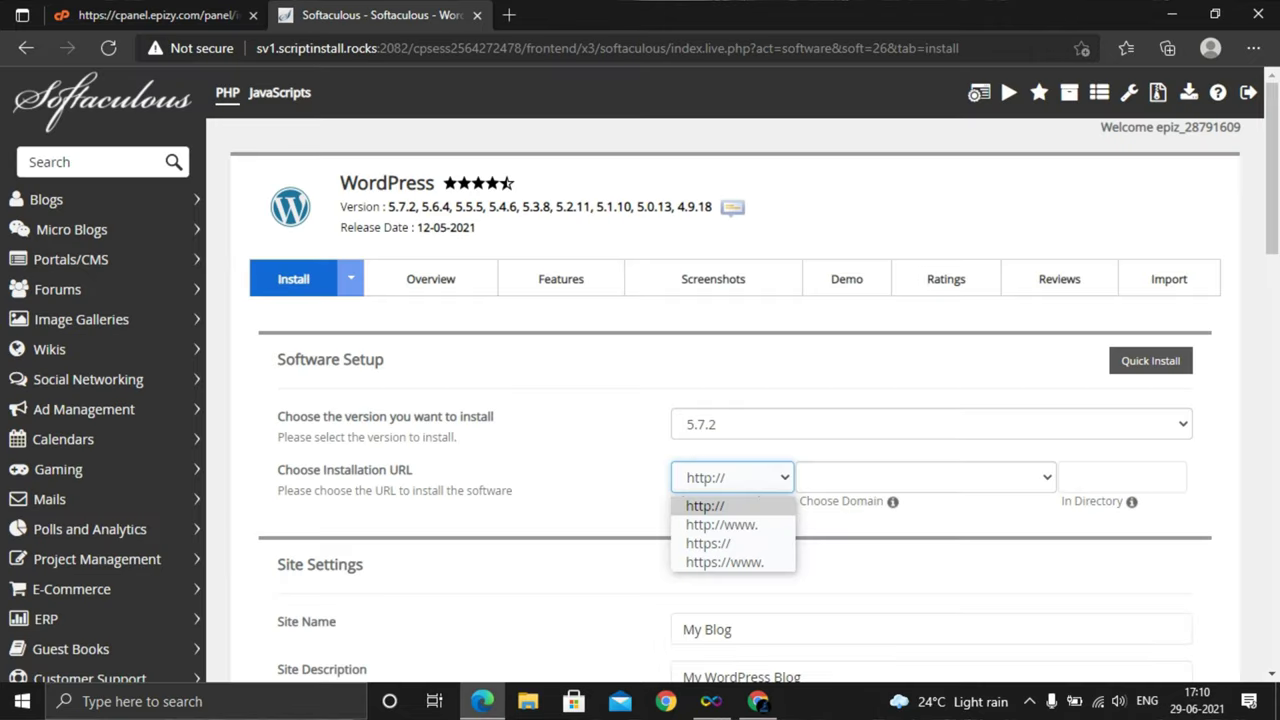
pyautogui.click(700, 503)
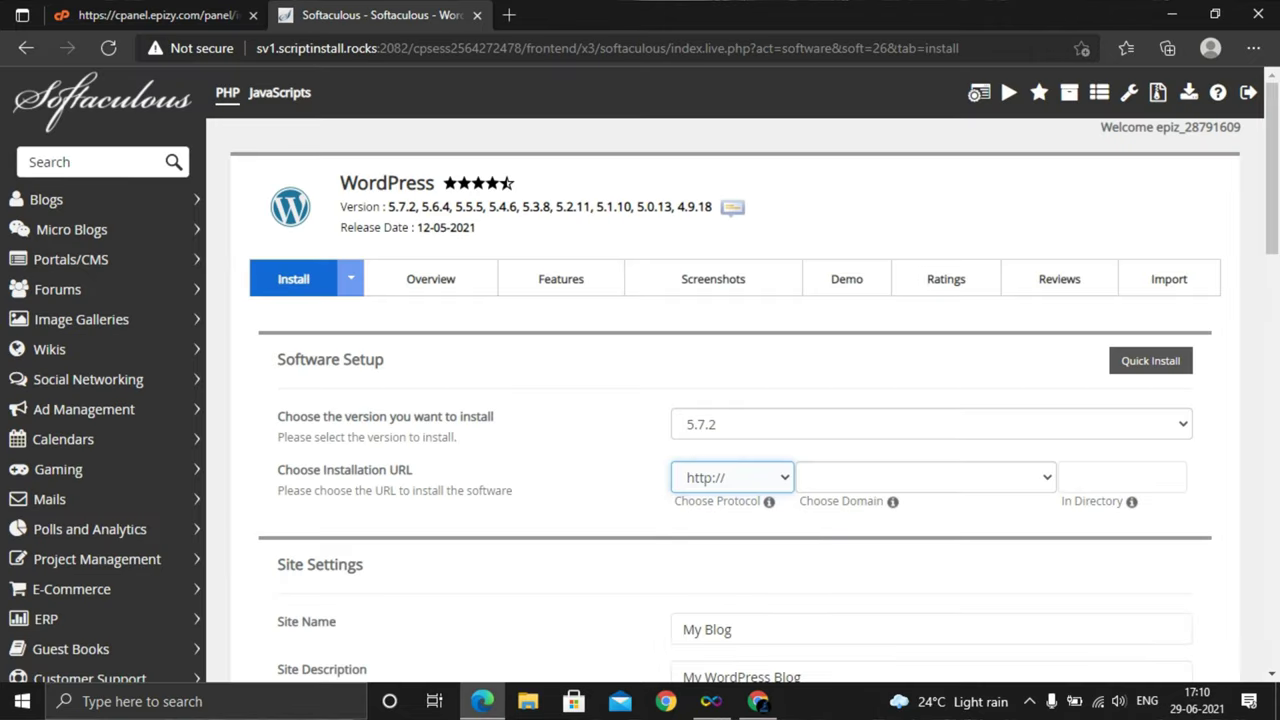
pyautogui.click(925, 477)
pyautogui.scroll(-3, 740, 400)
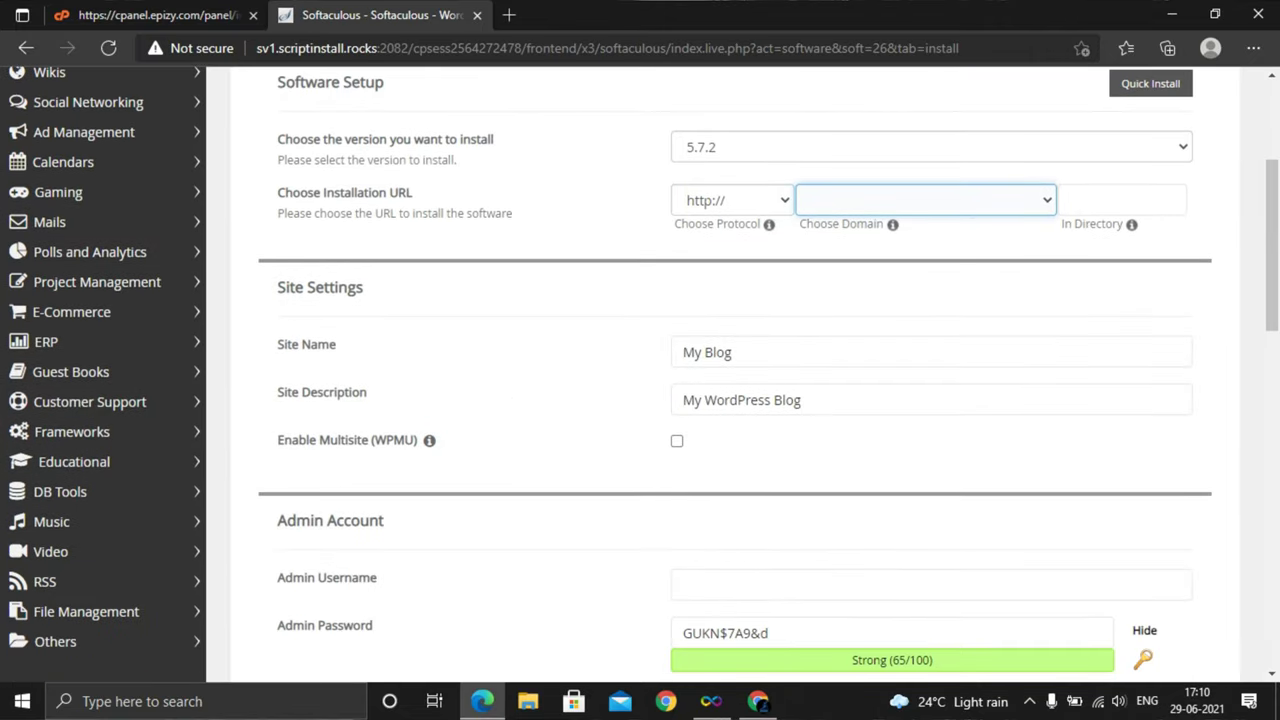
# Return to the InfinityFree account page and reopen the control panel in a new window
pyautogui.hotkey('ctrl', 'shift', 'Tab')
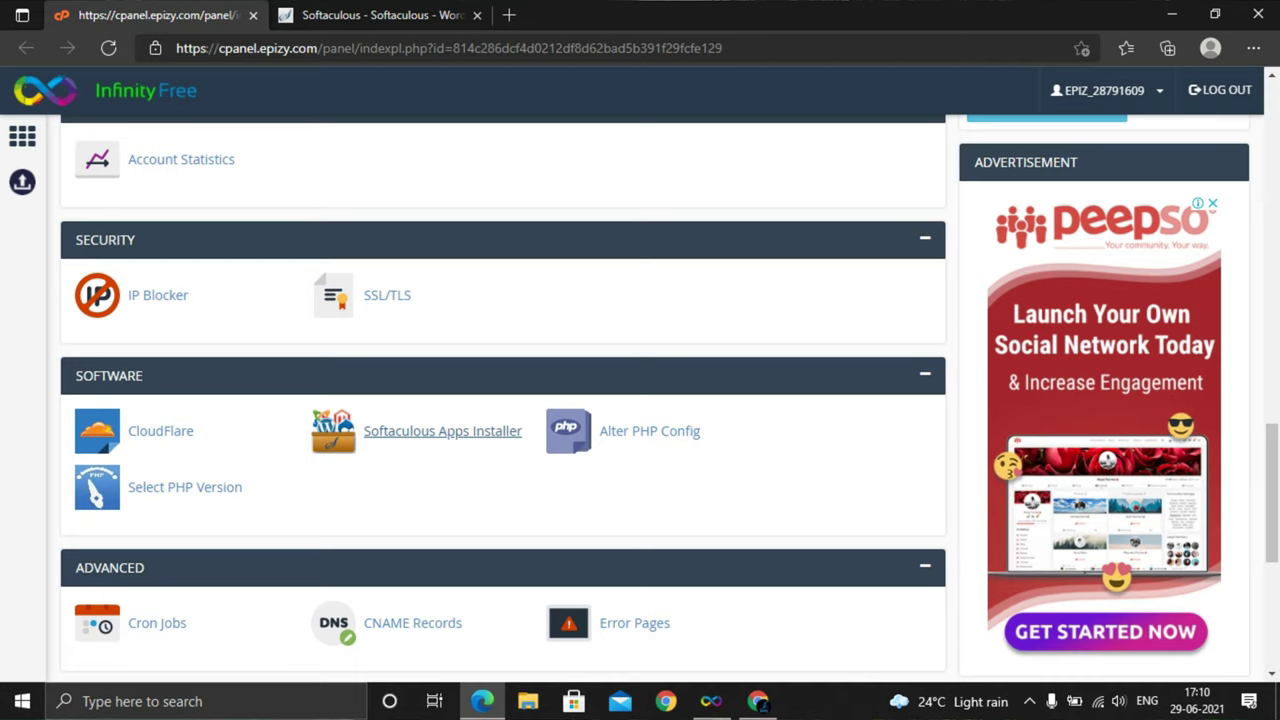
pyautogui.hotkey('alt', 'Tab')
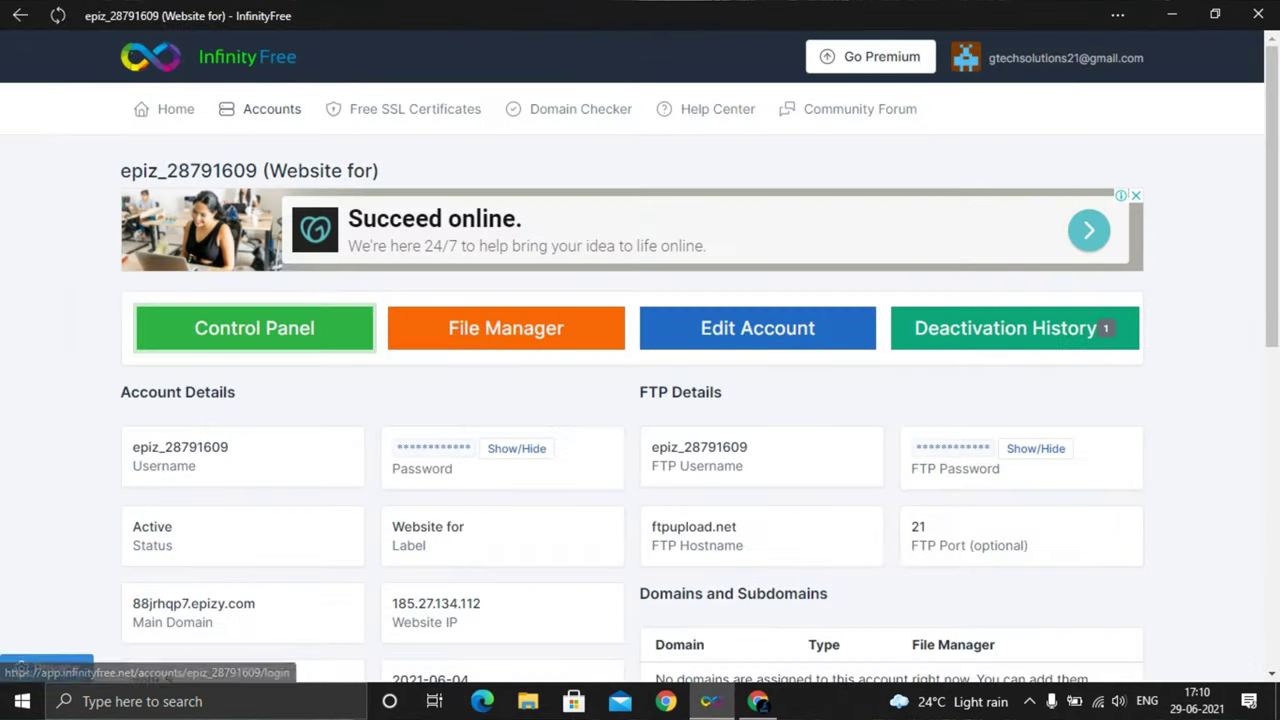
pyautogui.press('Return')
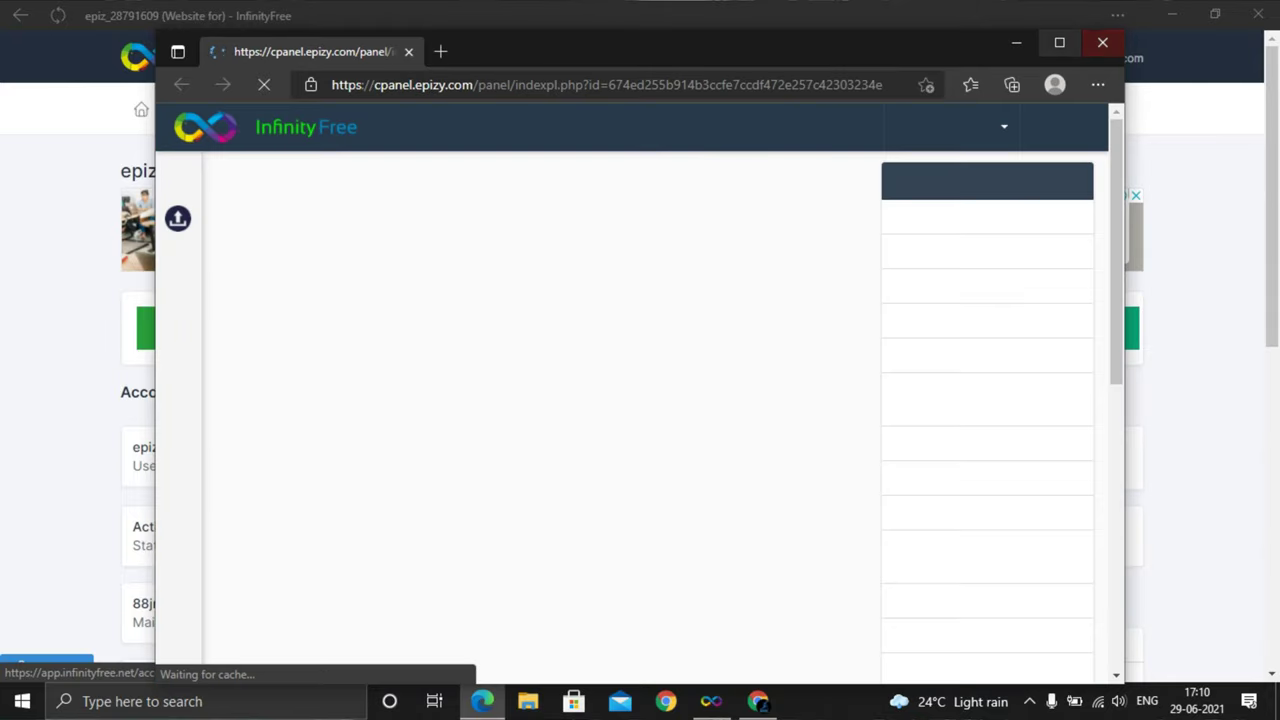
# Maximize the control panel and open Softaculous's WordPress Install form with its domain list
pyautogui.click(1059, 42)
pyautogui.scroll(-3, 415, 362)
pyautogui.scroll(-5, 415, 362)
pyautogui.scroll(2, 415, 362)
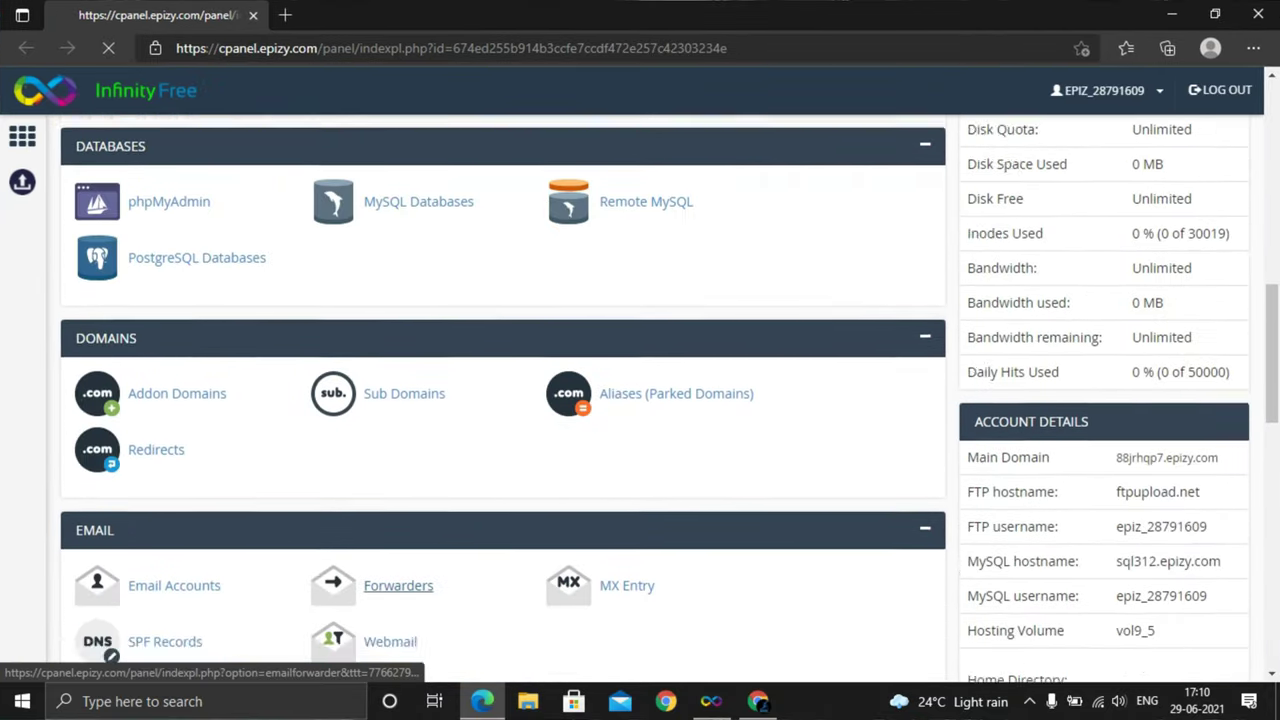
pyautogui.scroll(-3, 415, 362)
pyautogui.scroll(-4, 415, 362)
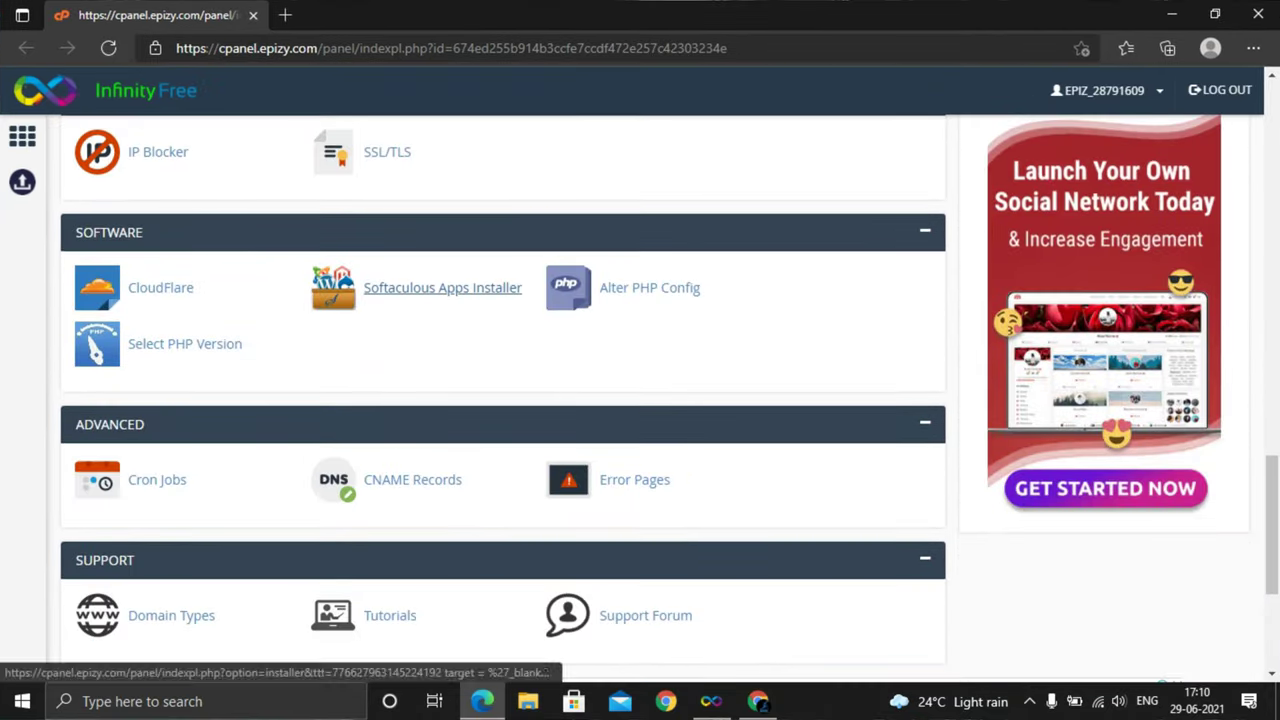
pyautogui.click(430, 289)
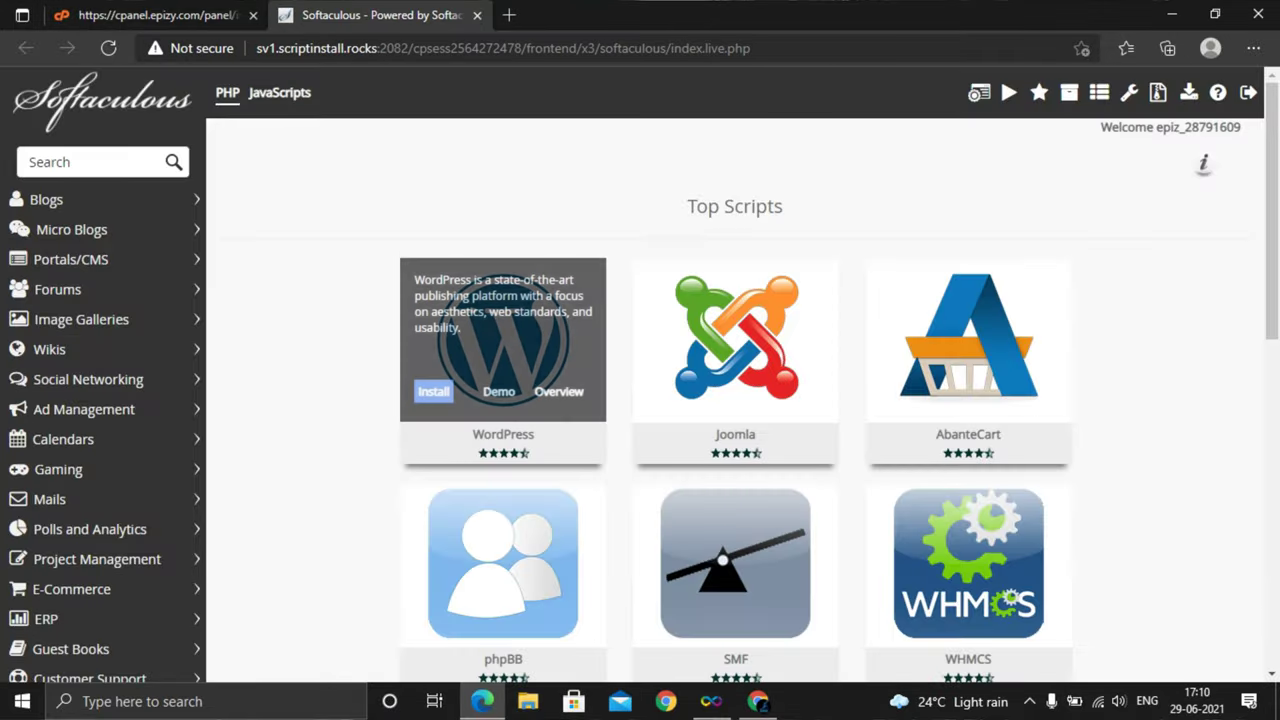
pyautogui.click(433, 391)
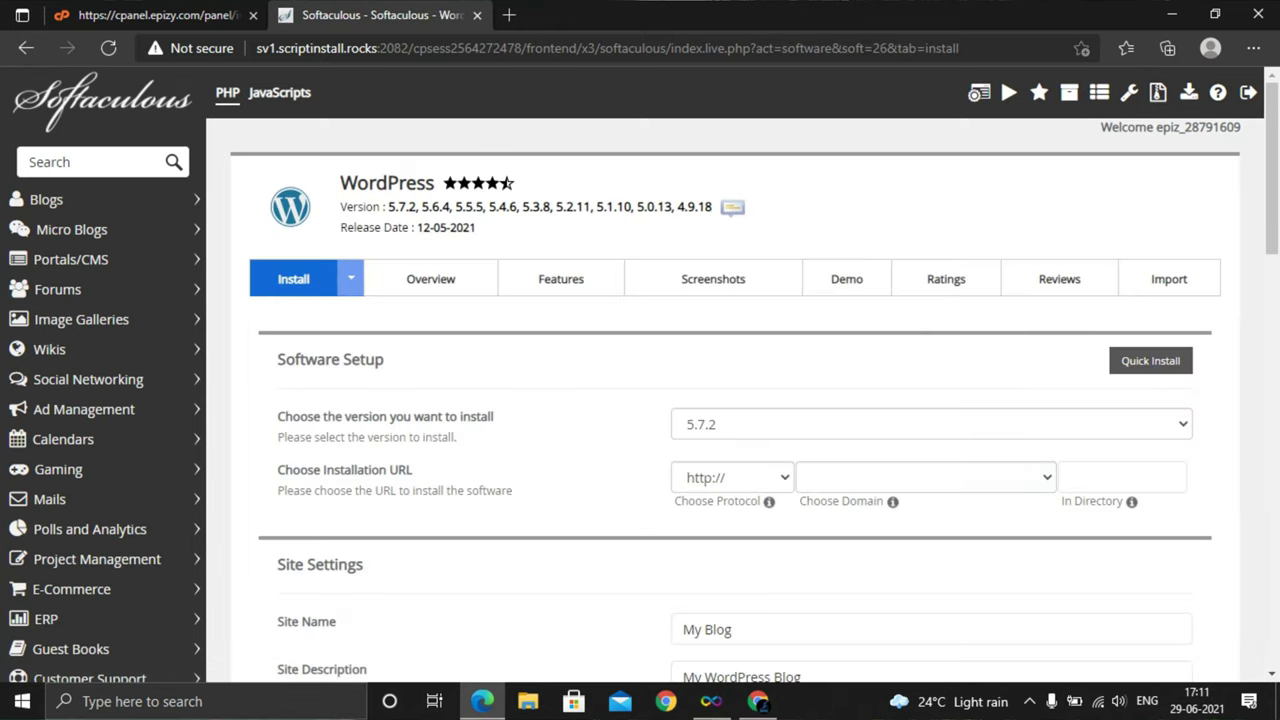
pyautogui.click(925, 477)
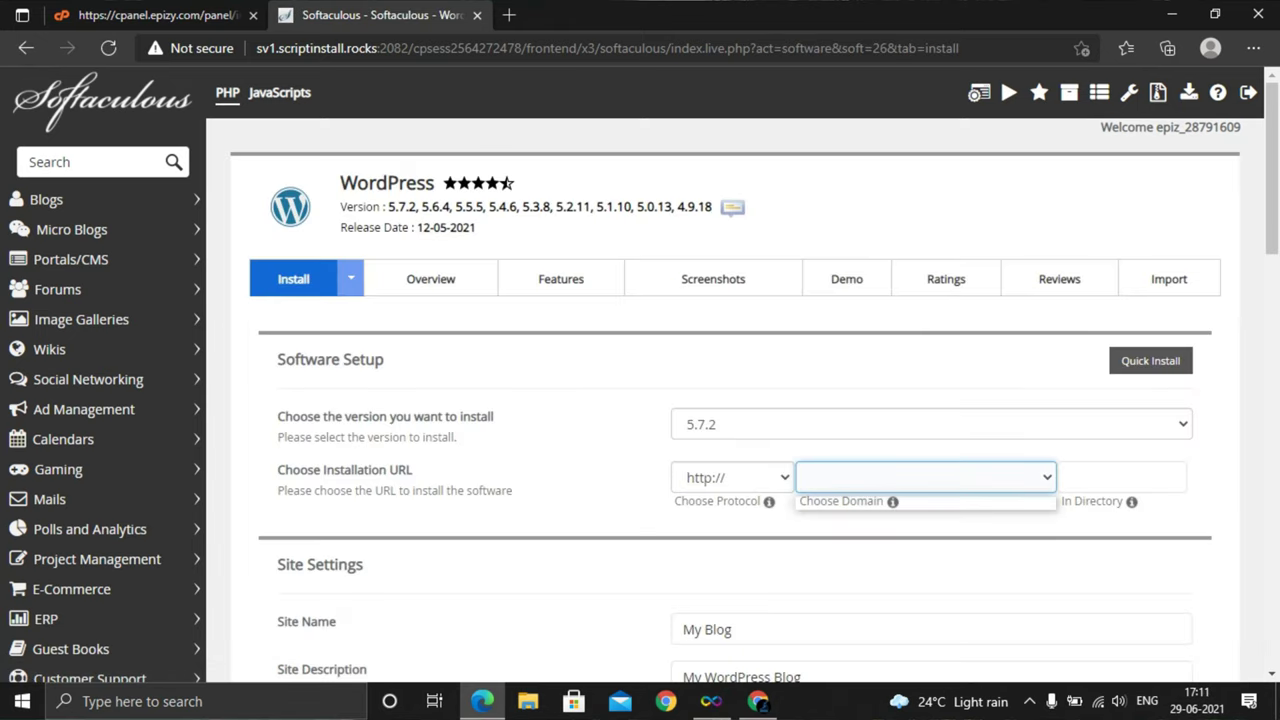
# Return to InfinityFree's hosting accounts list
pyautogui.click(1214, 14)
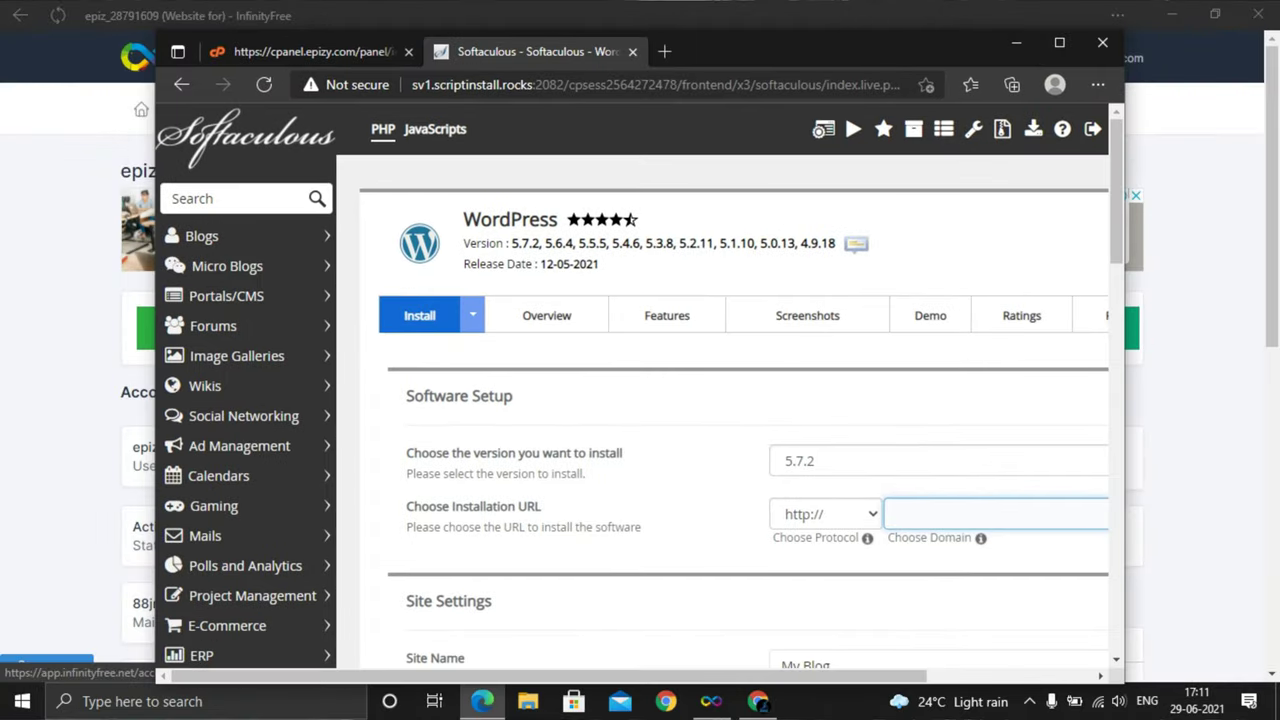
pyautogui.click(1104, 43)
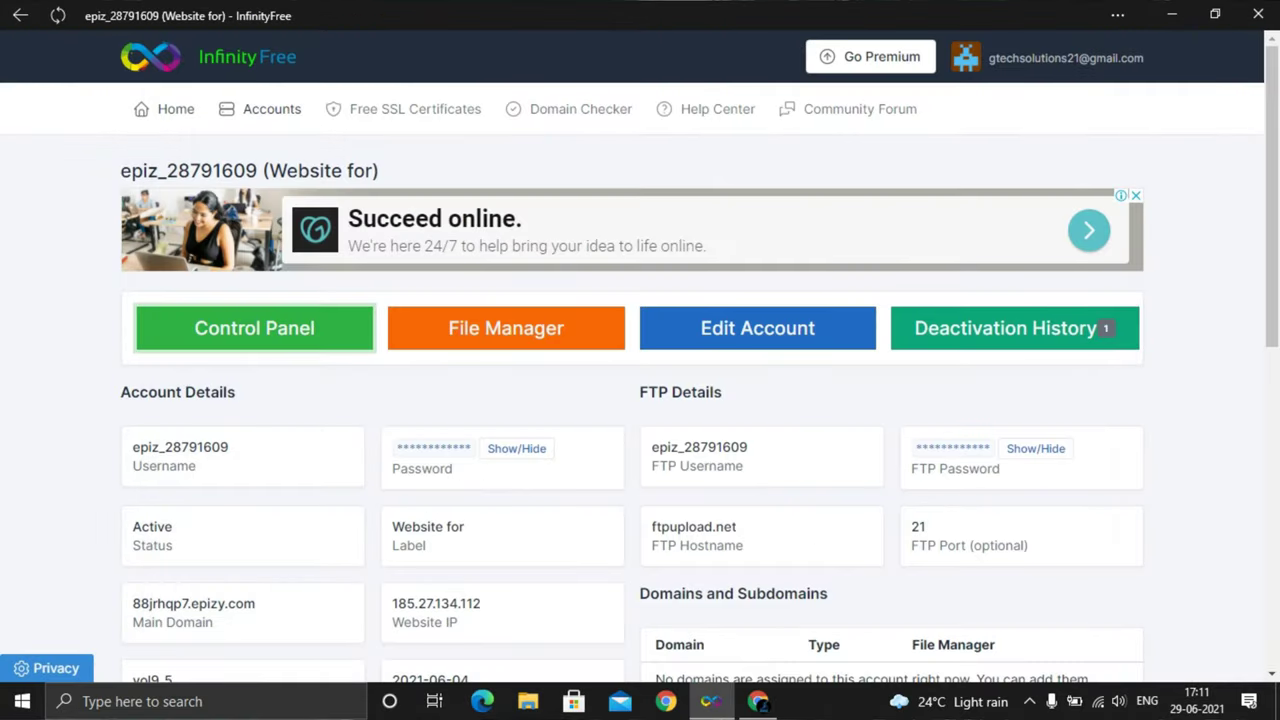
pyautogui.click(176, 109)
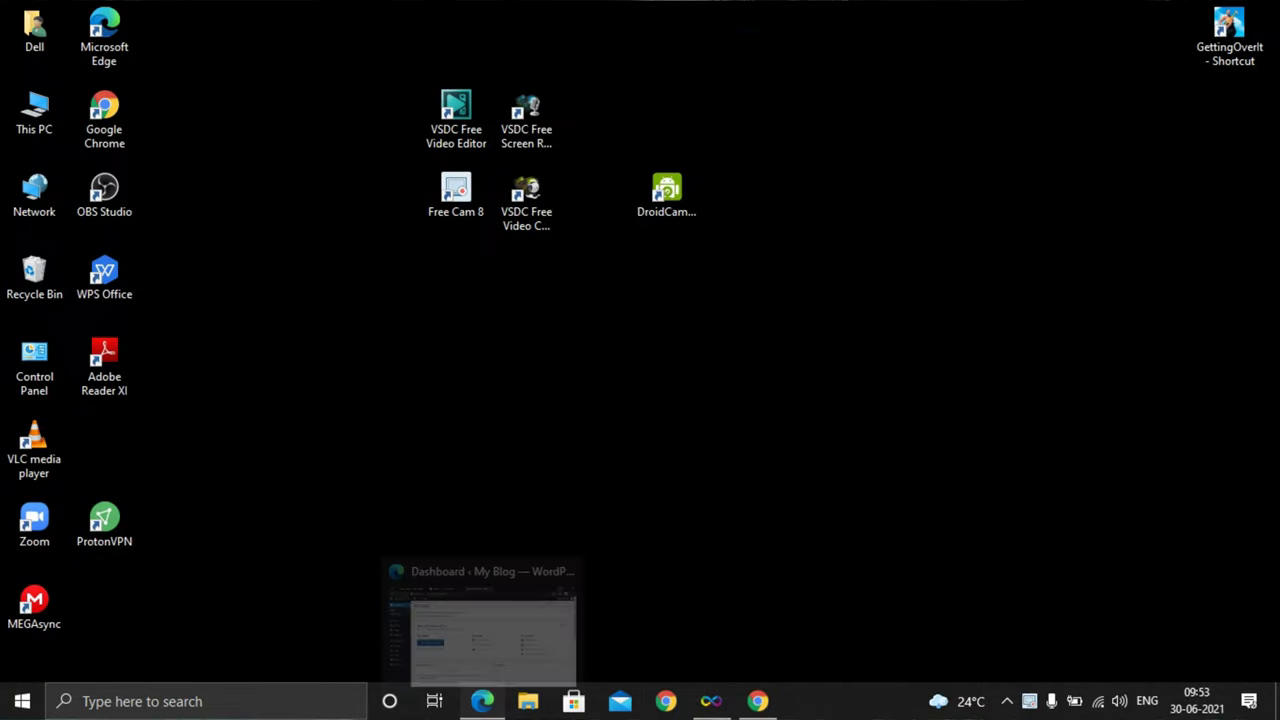
# Restore the Edge window showing the 'My Blog' WordPress Dashboard
pyautogui.click(482, 701)
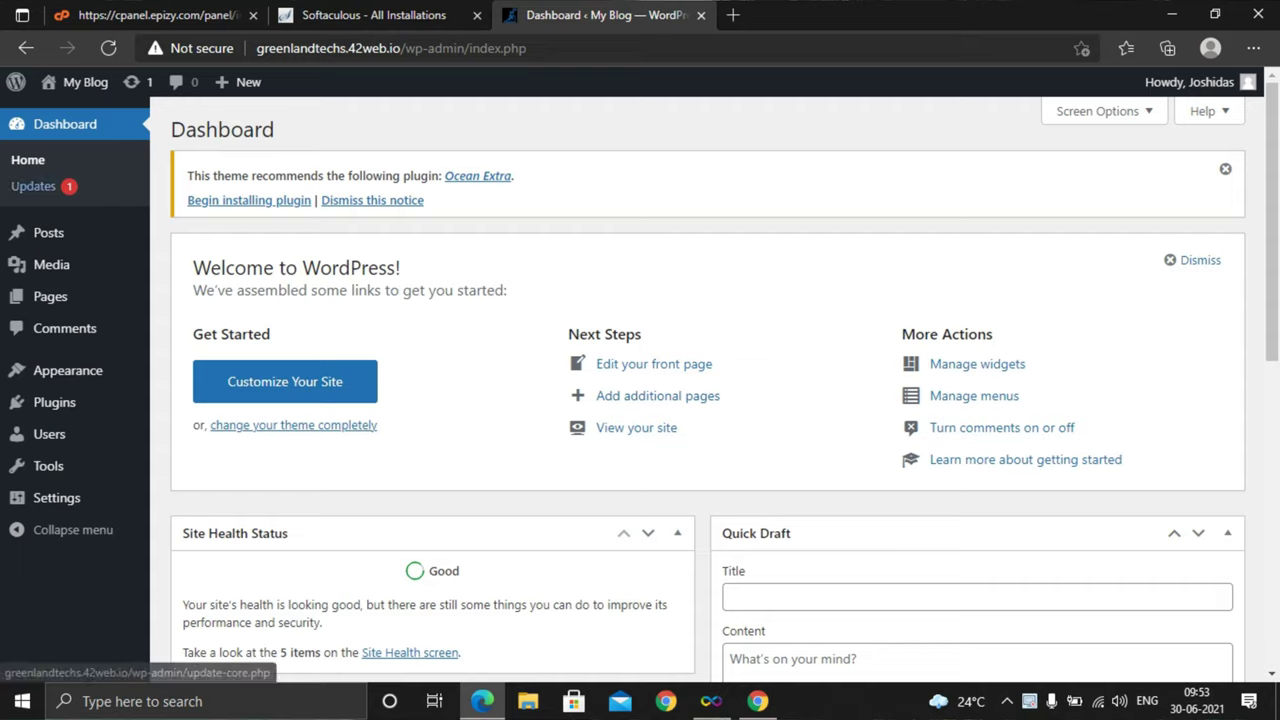
pyautogui.moveTo(48, 466)
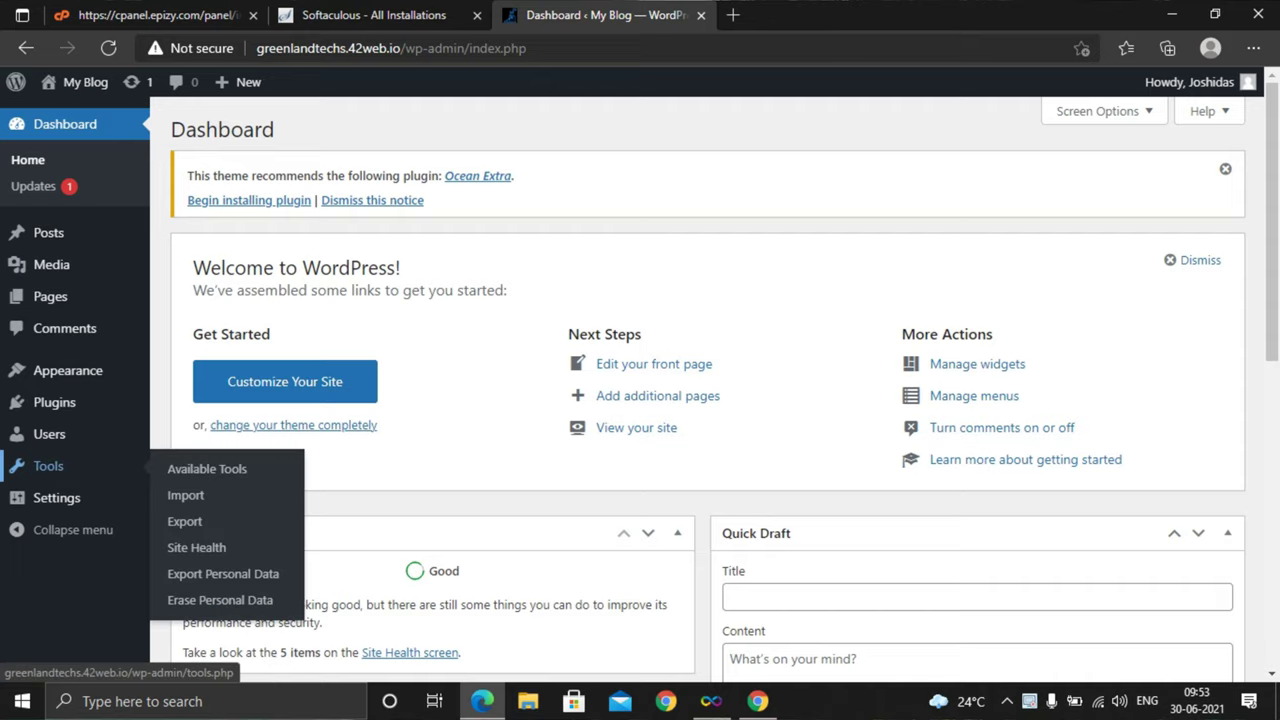
pyautogui.moveTo(67, 370)
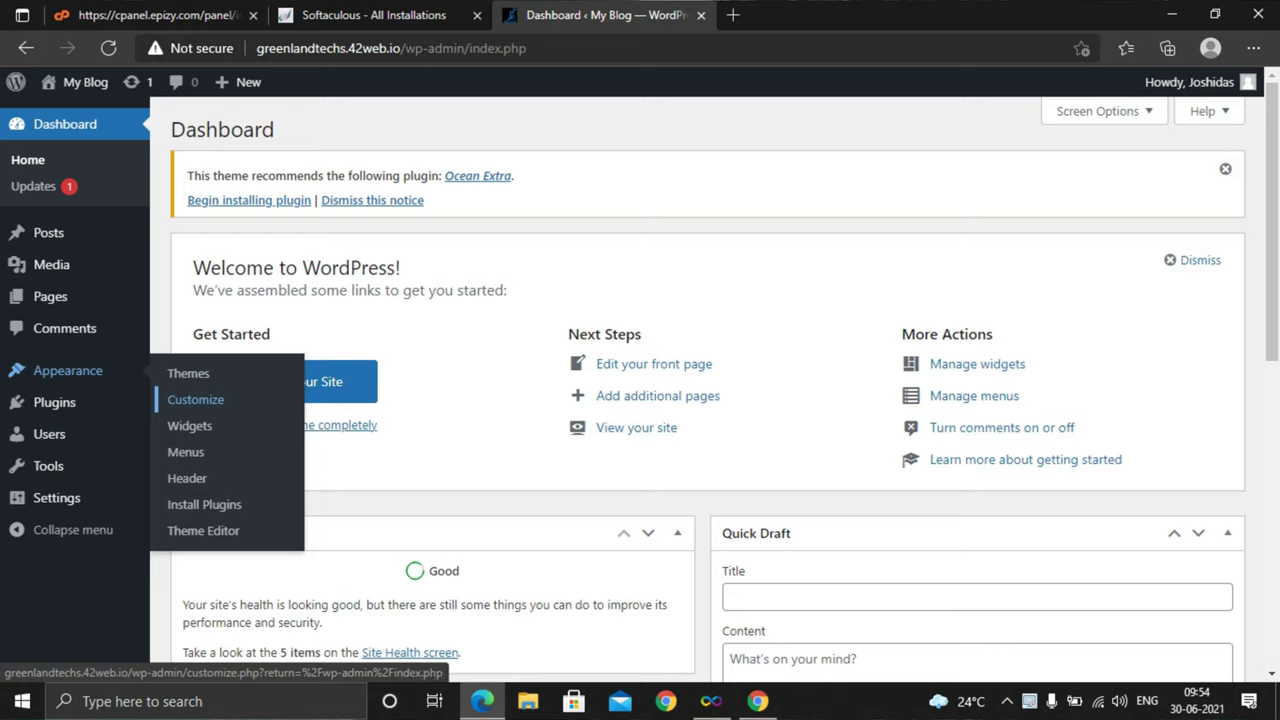
# Go to Appearance > Themes and open OceanWP's Customize link in a new tab
pyautogui.click(188, 373)
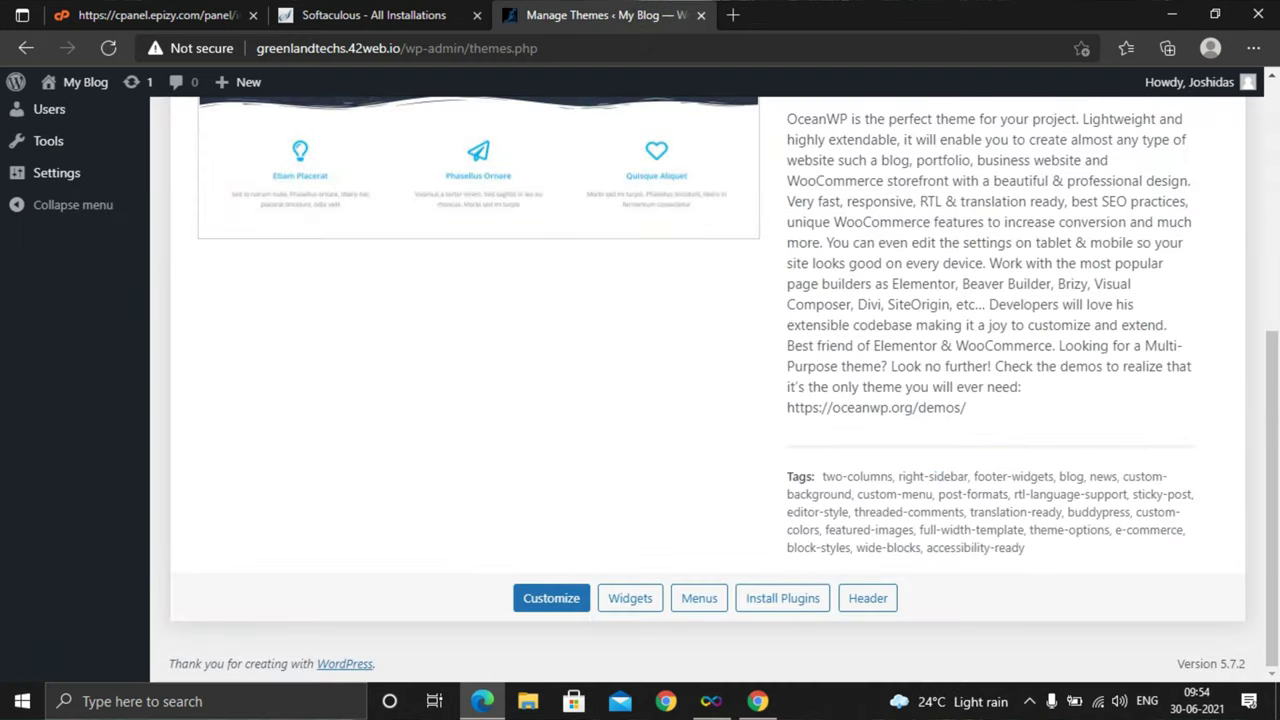
pyautogui.scroll(5, 640, 390)
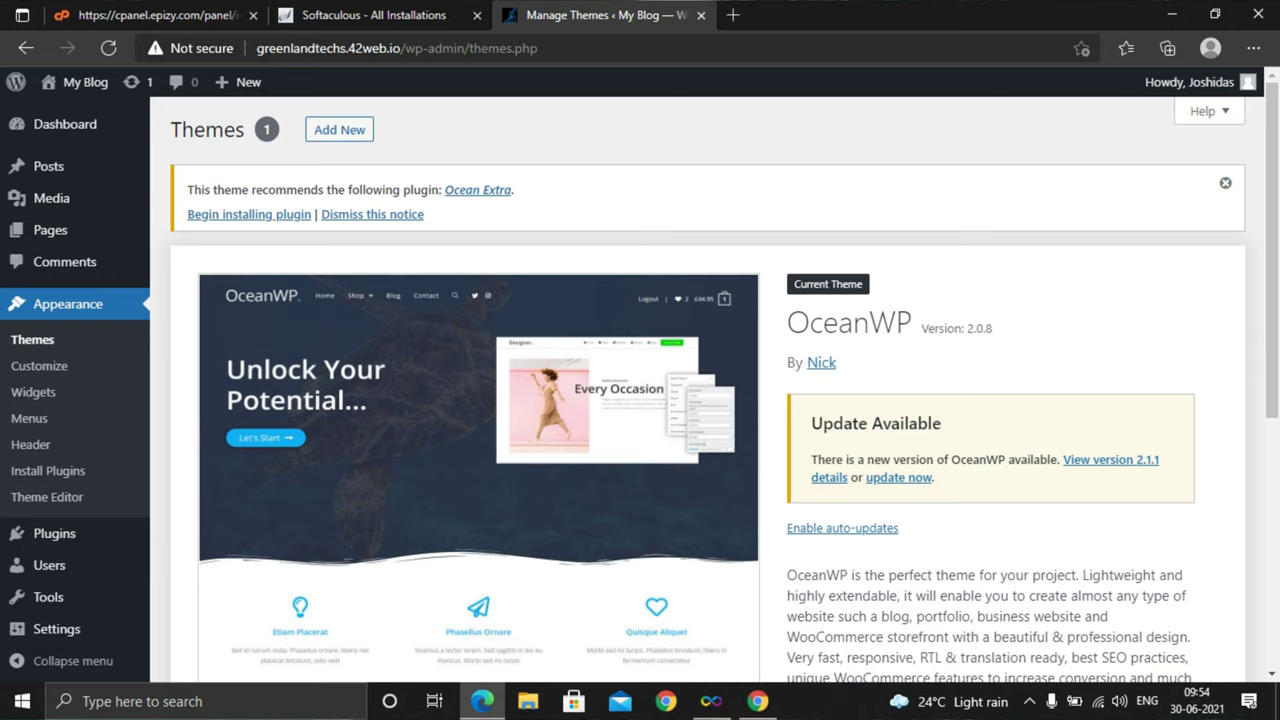
pyautogui.scroll(-4, 700, 390)
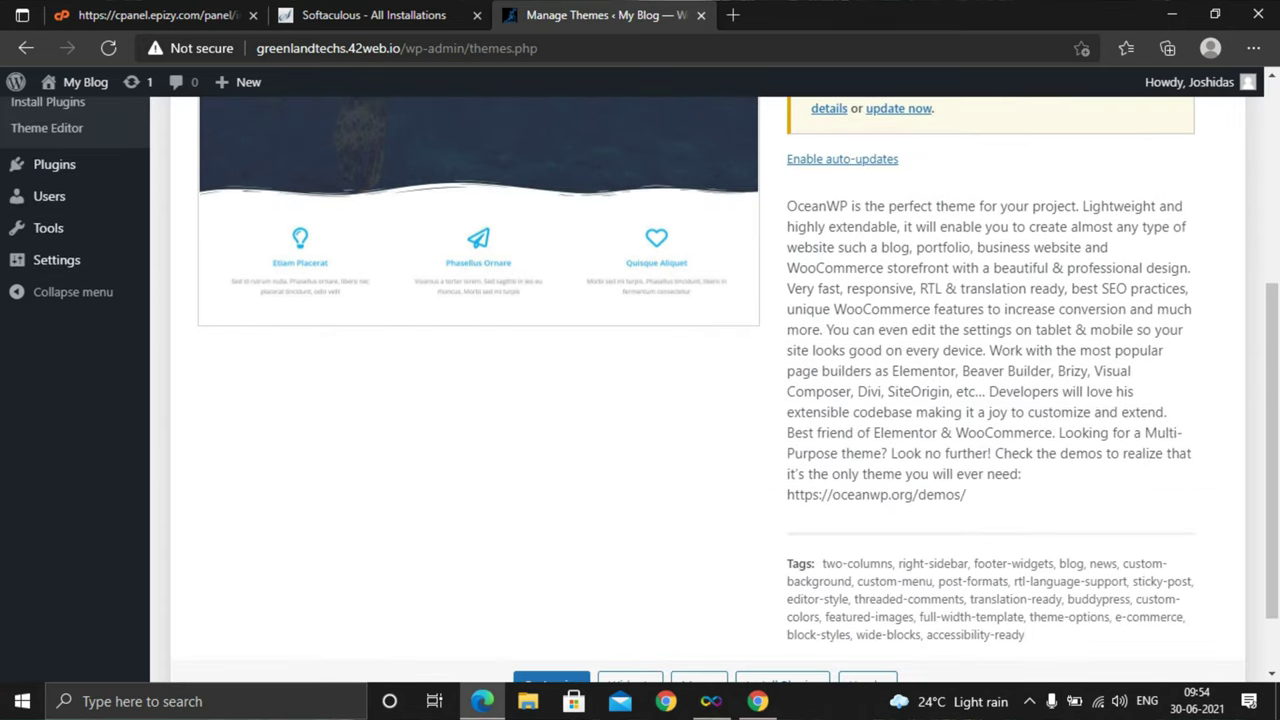
pyautogui.scroll(-1, 700, 390)
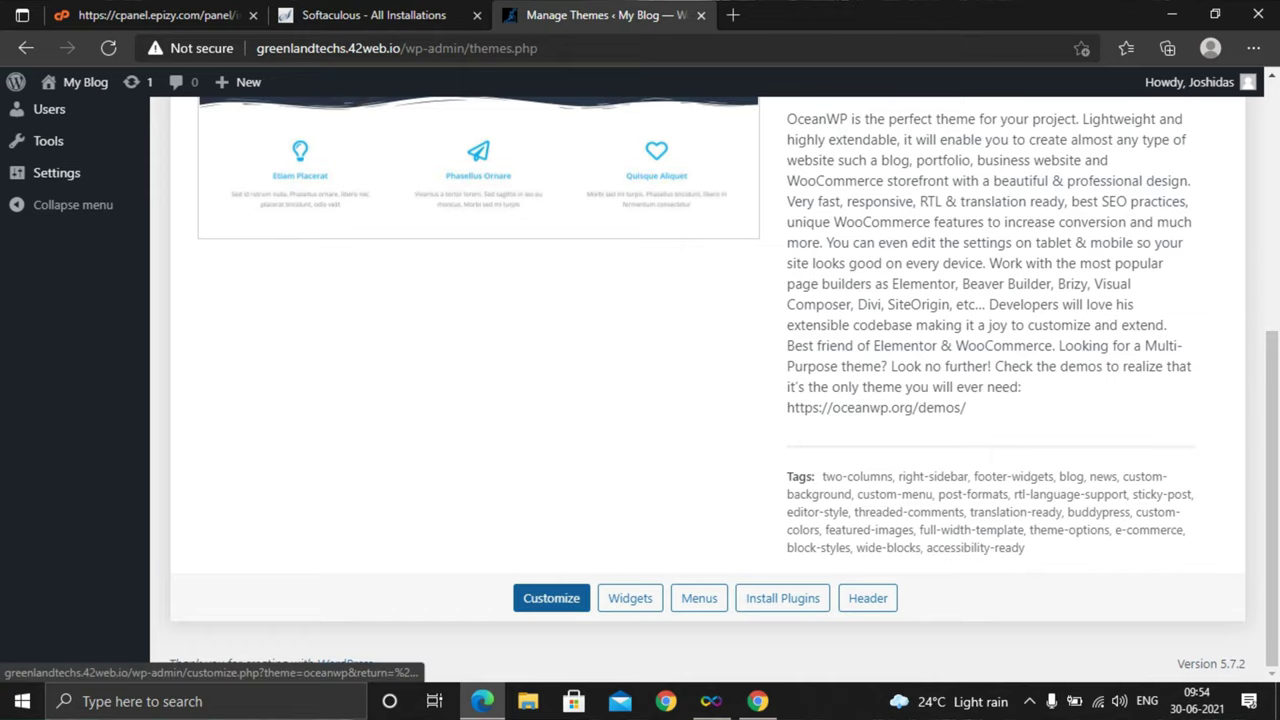
pyautogui.rightClick(556, 597)
pyautogui.click(647, 334)
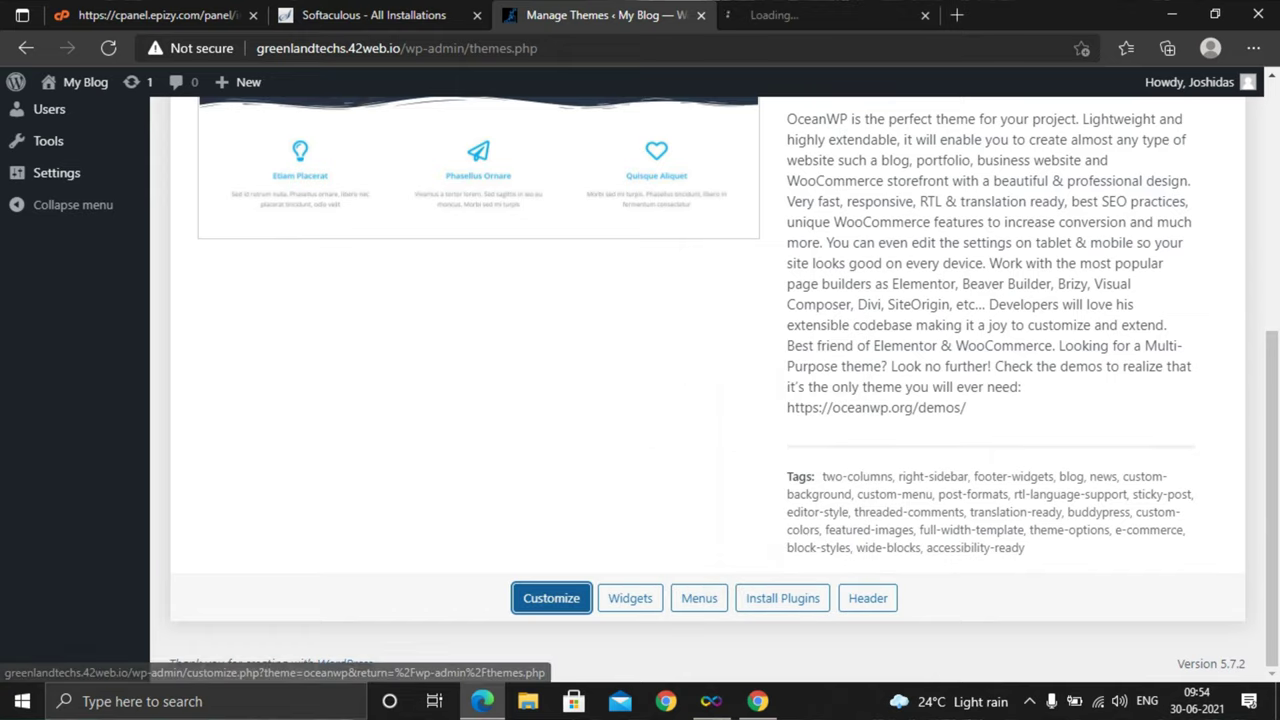
# In the customizer tab, change the site title from My Blog to 'S0lutions'
pyautogui.click(775, 15)
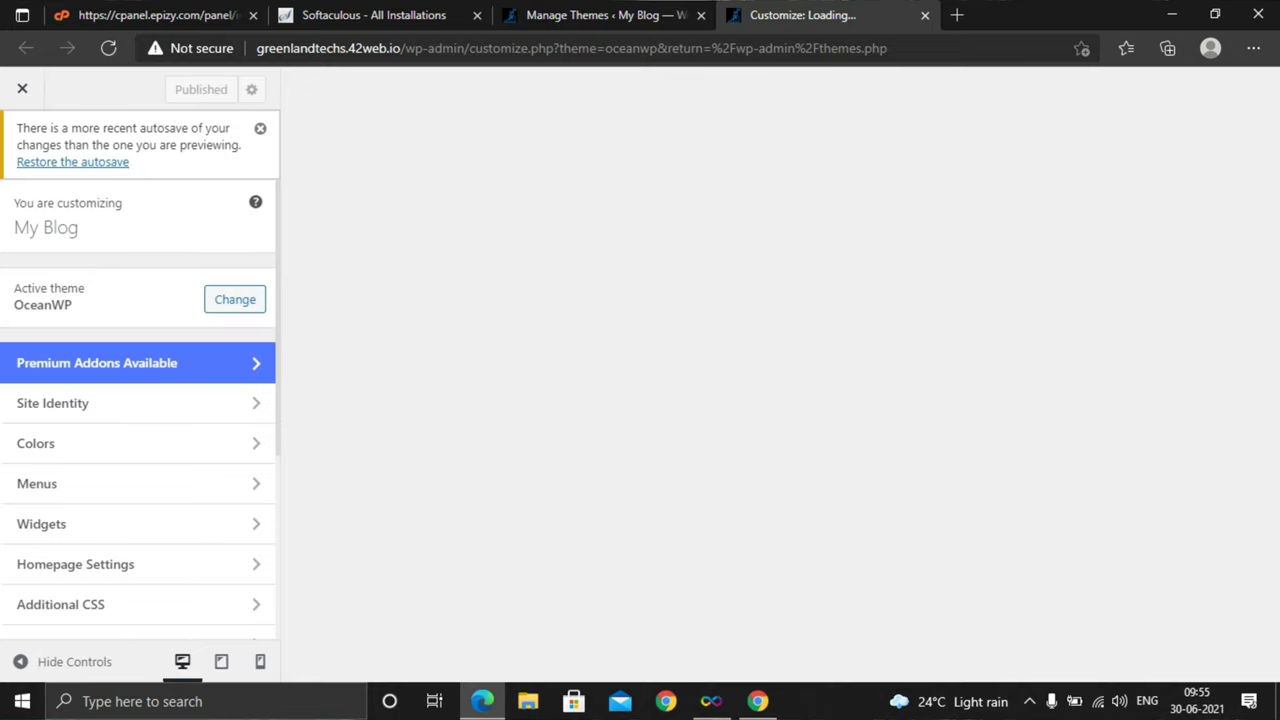
pyautogui.scroll(-1, 130, 440)
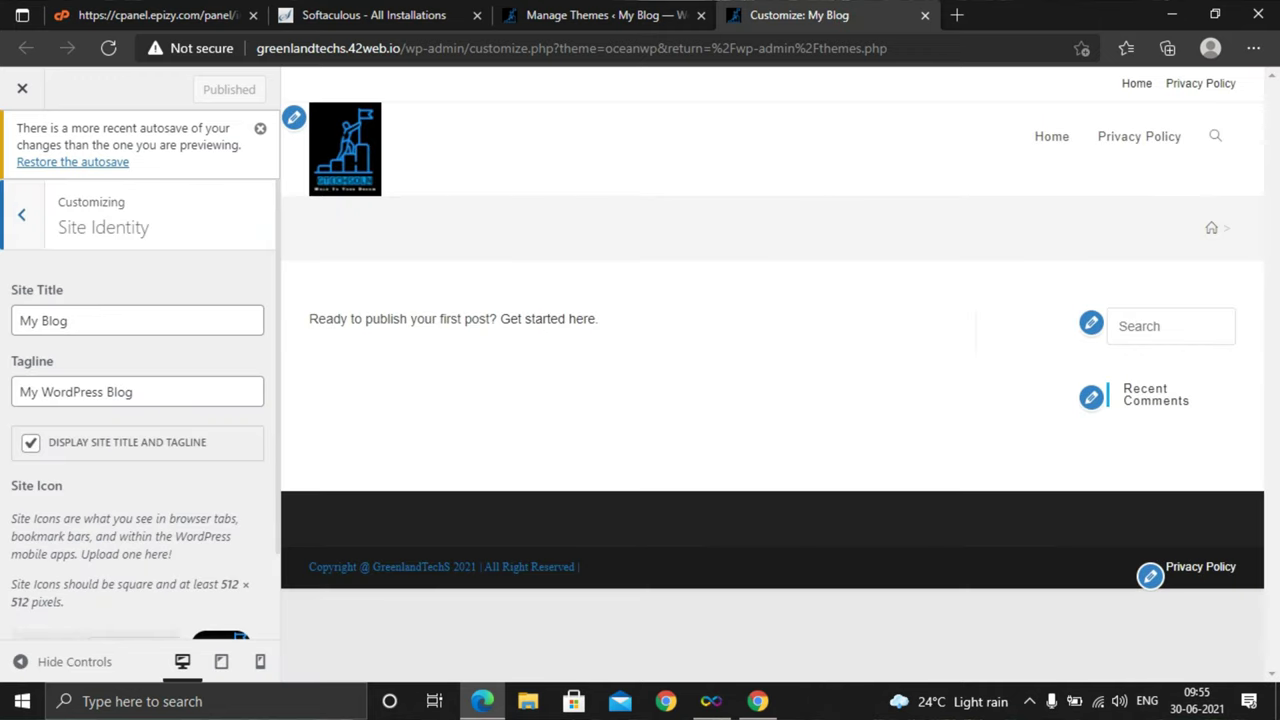
pyautogui.press('Tab')
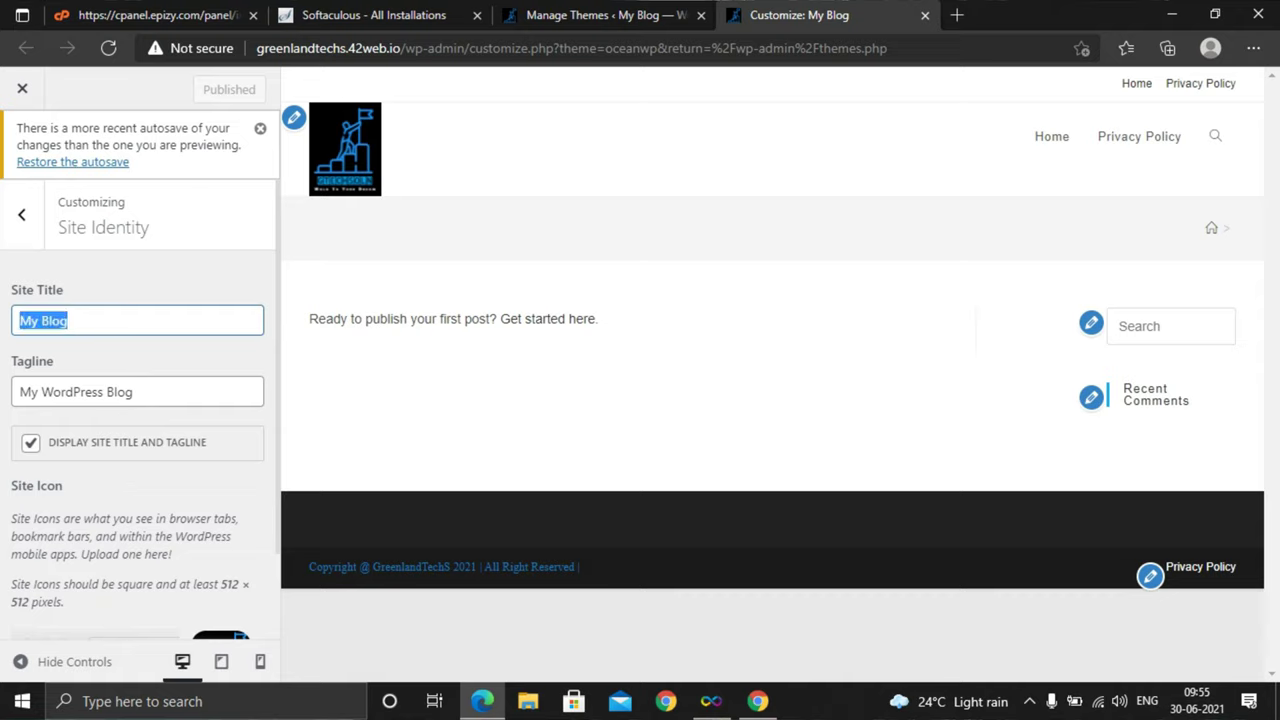
pyautogui.press('BackSpace')
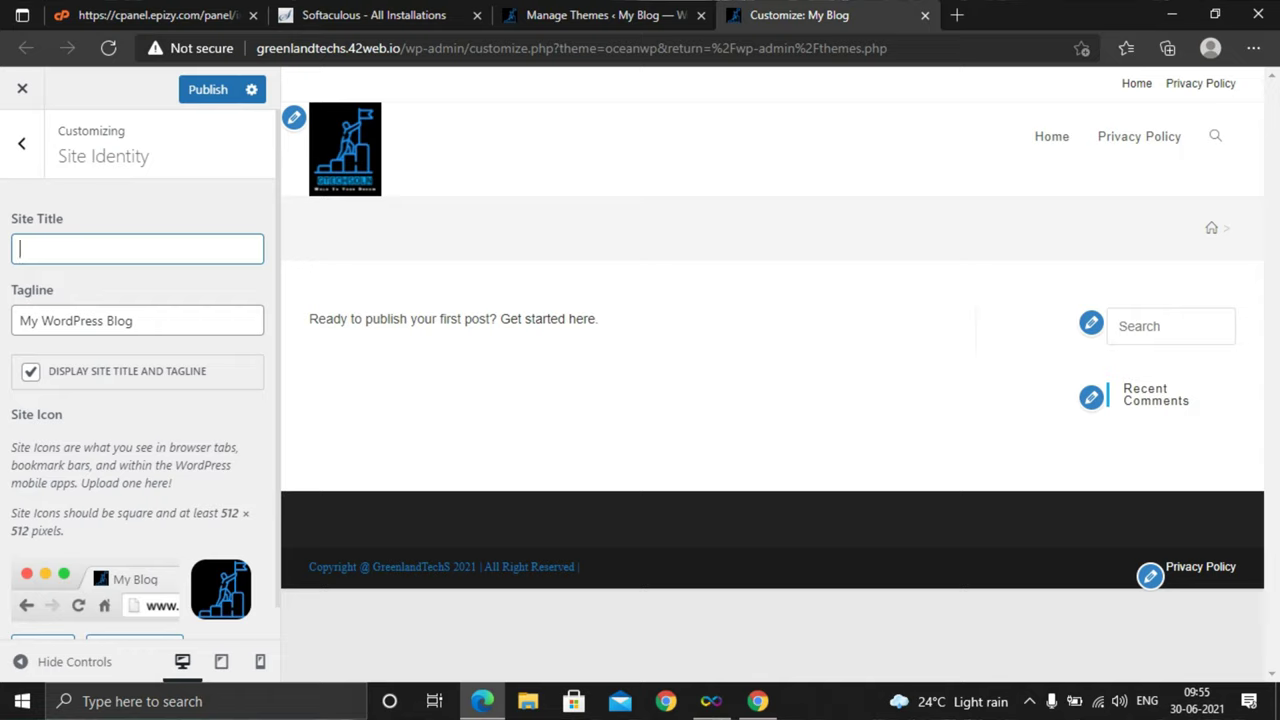
pyautogui.write('S0lutions')
# Replace the tagline with 'build yourself'
pyautogui.moveTo(140, 320); pyautogui.dragTo(18, 320)
pyautogui.press('BackSpace')
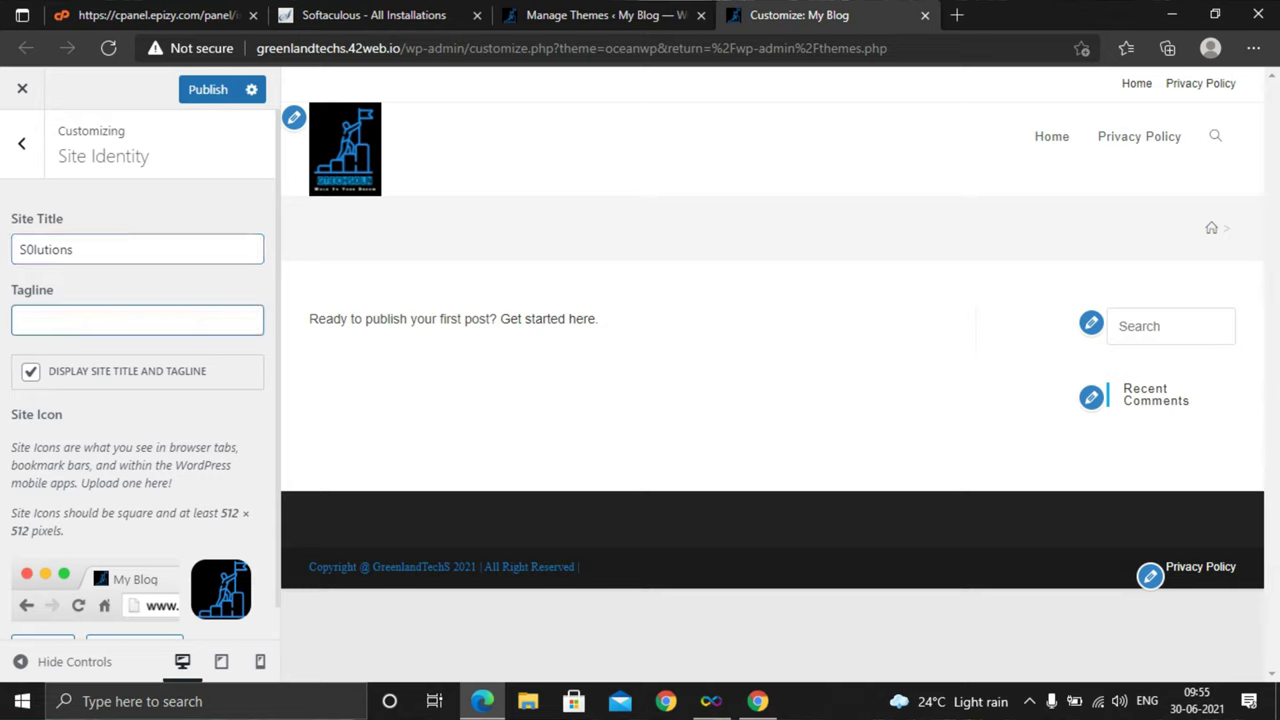
pyautogui.write('build yourself')
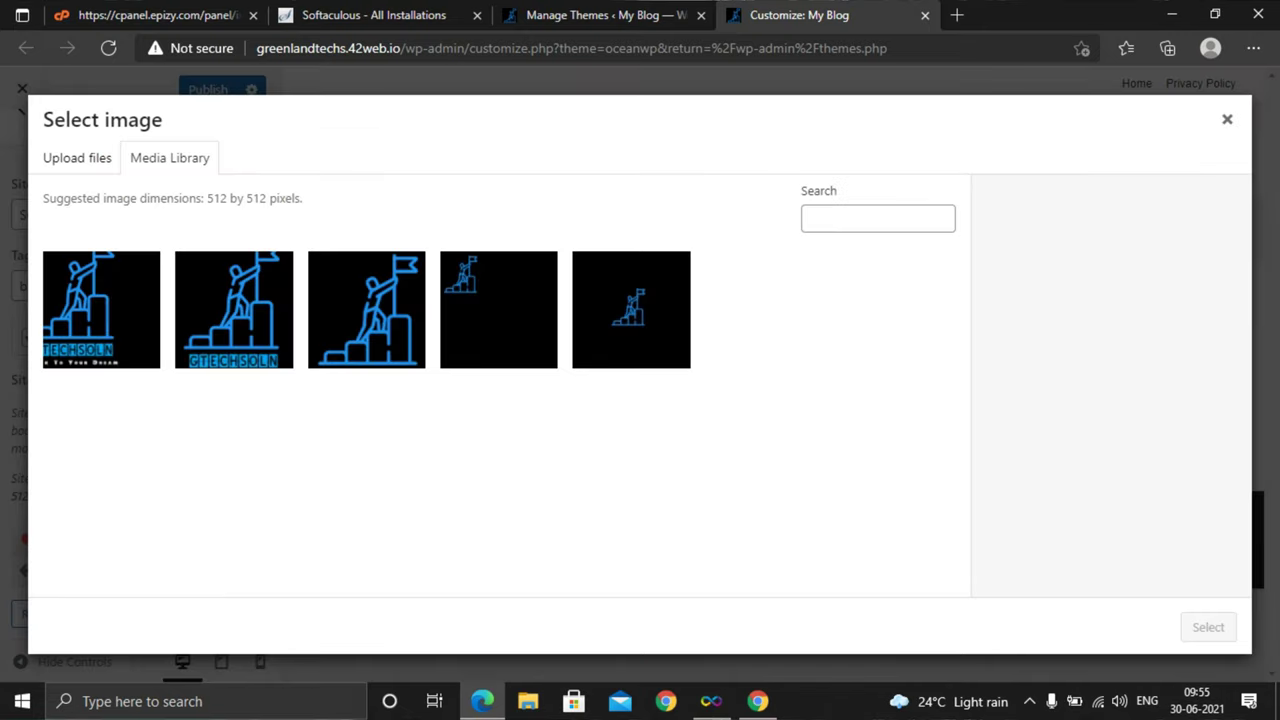
# Check the 512×512 pixel size suggestion under Upload files, then close the image picker
pyautogui.click(77, 157)
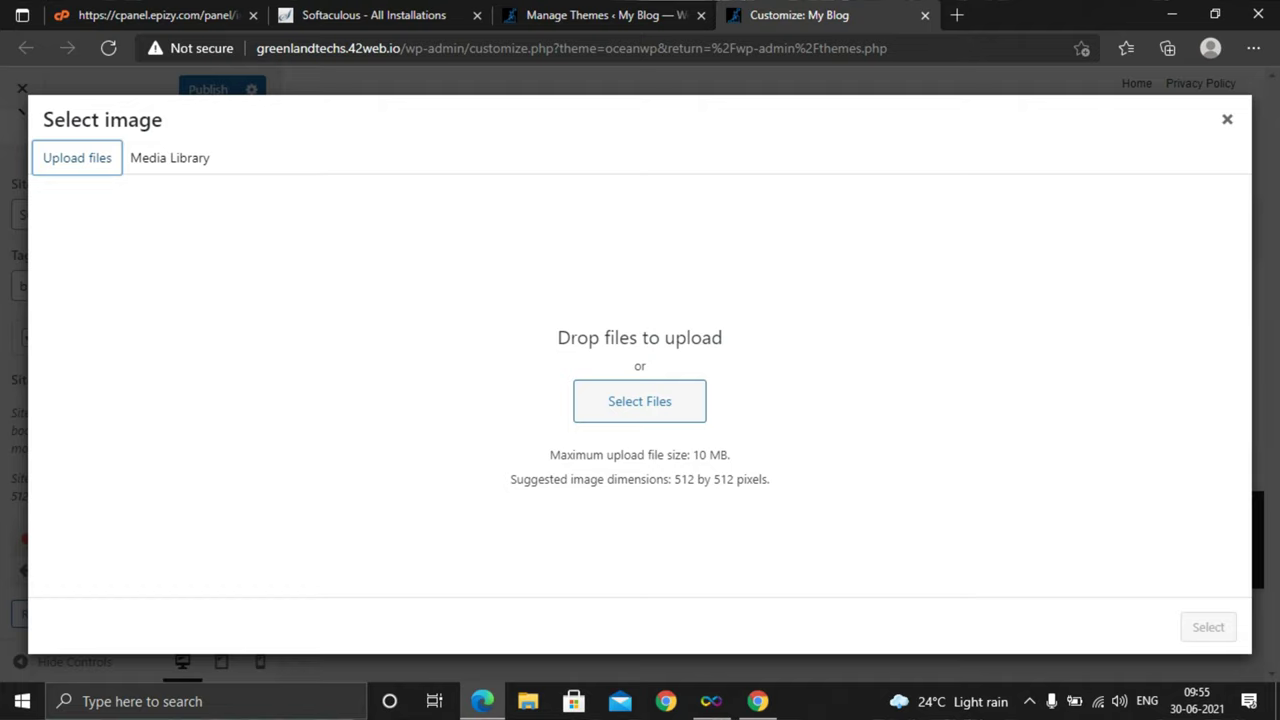
pyautogui.moveTo(770, 479); pyautogui.dragTo(672, 479)
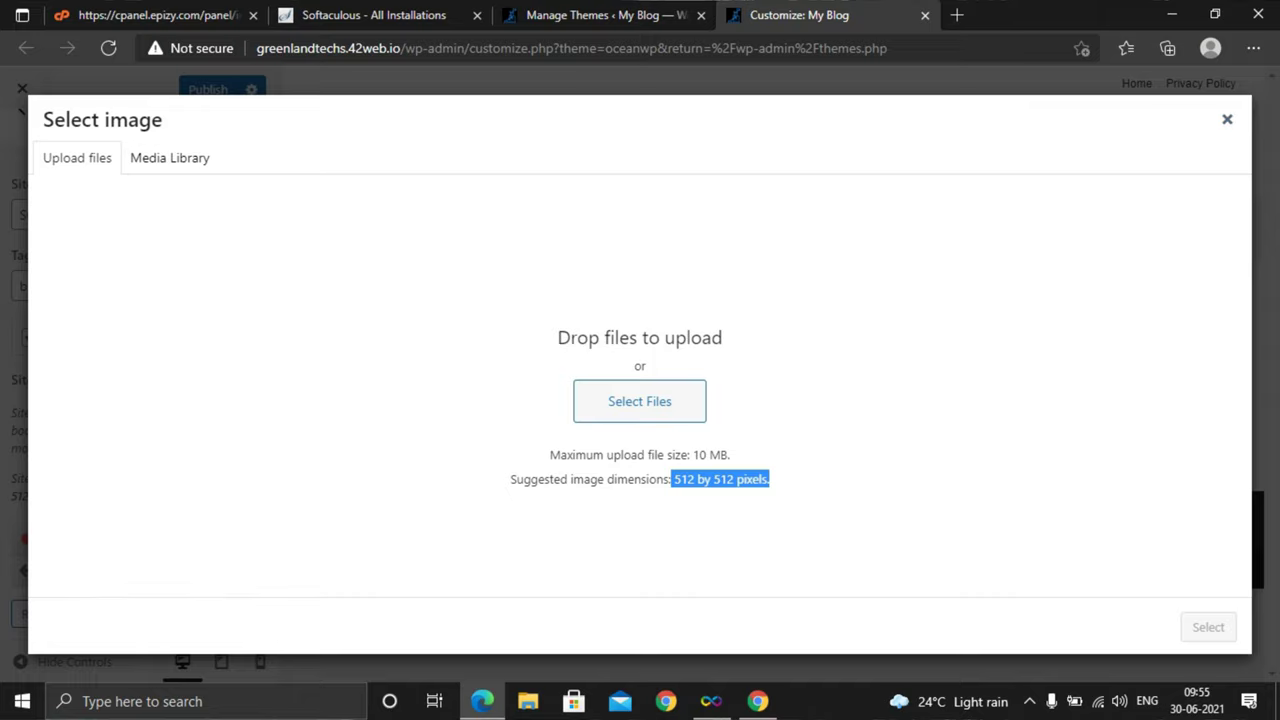
pyautogui.click(1227, 119)
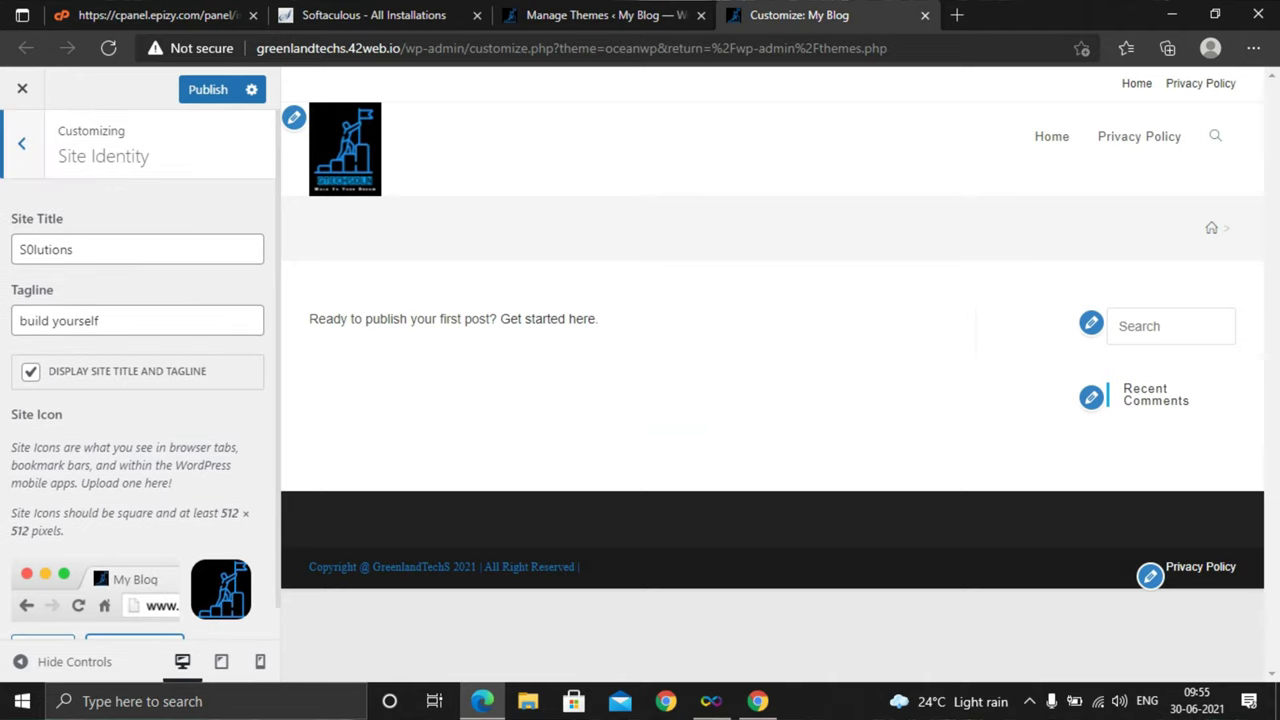
# Open Customizer Menus, click Create New Menu and look through the empty New Menu panel
pyautogui.click(21, 143)
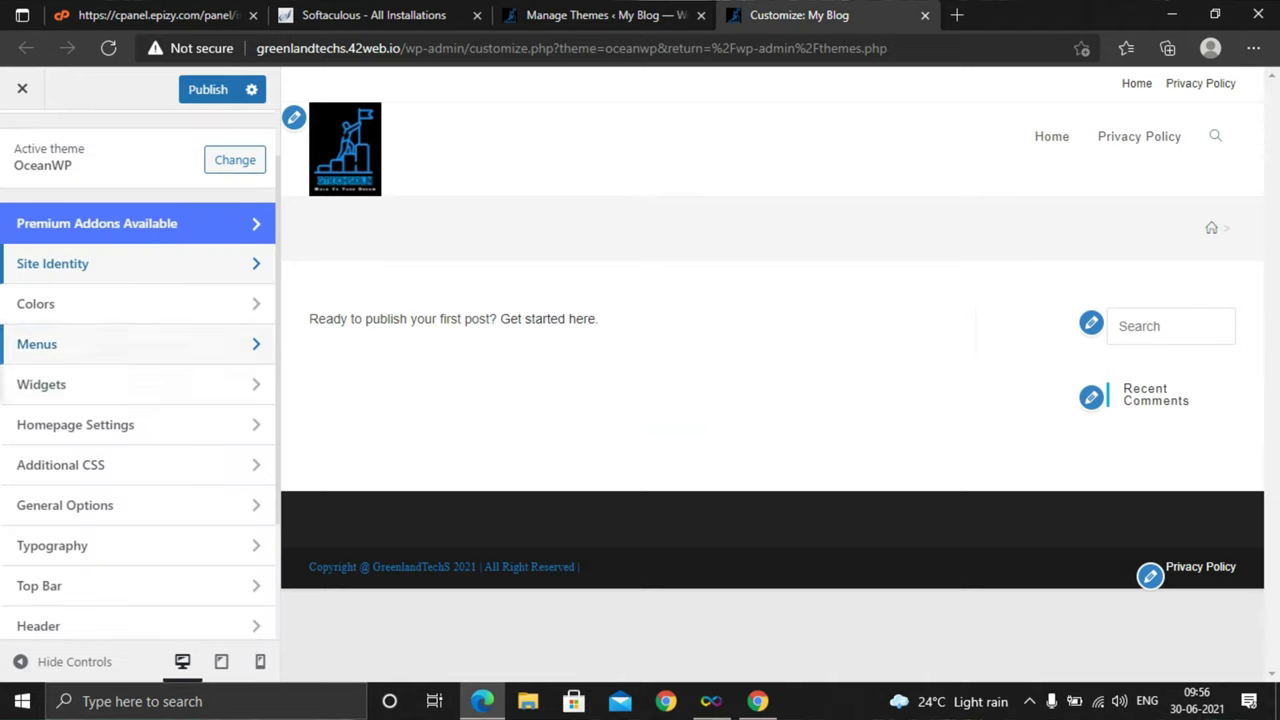
pyautogui.click(100, 344)
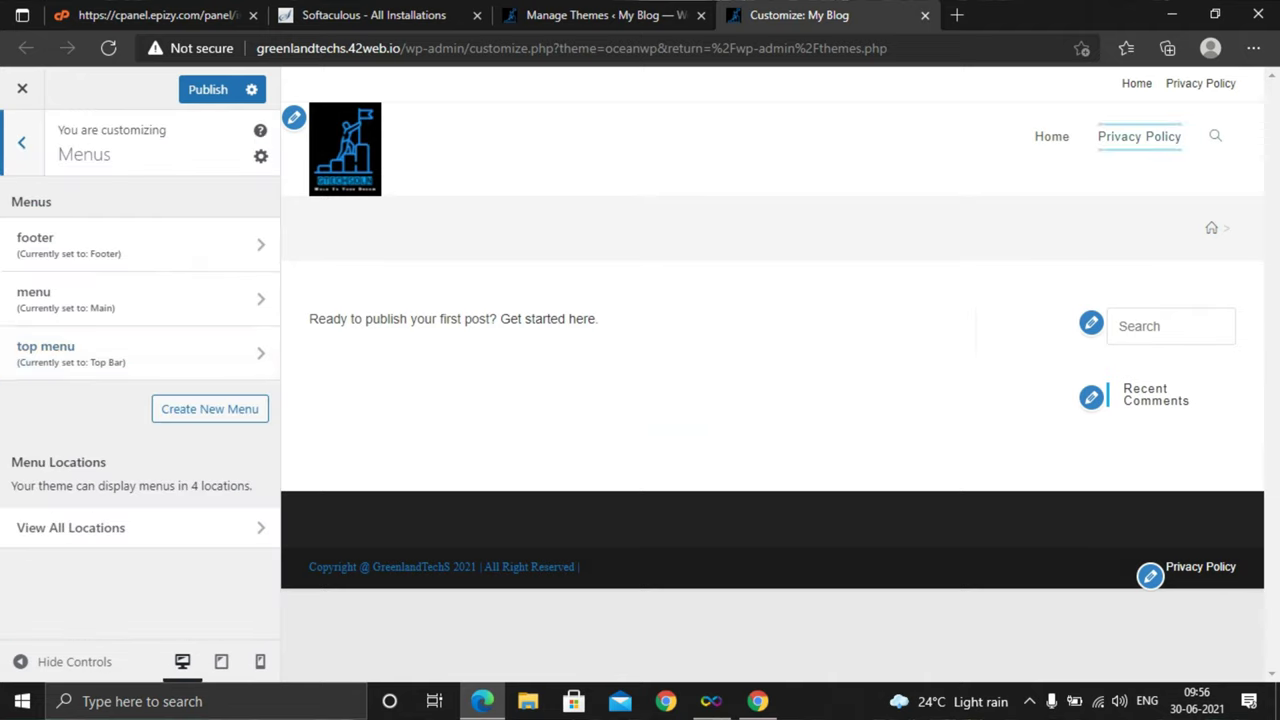
pyautogui.click(1215, 136)
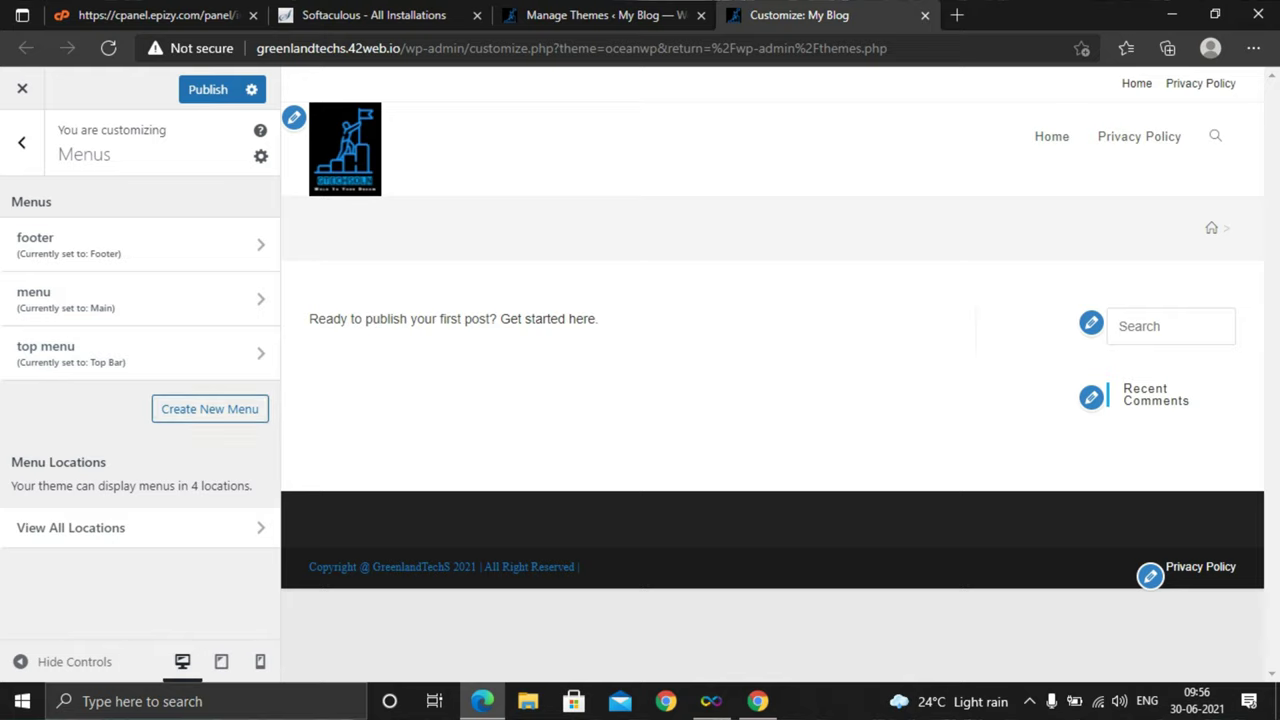
pyautogui.click(210, 409)
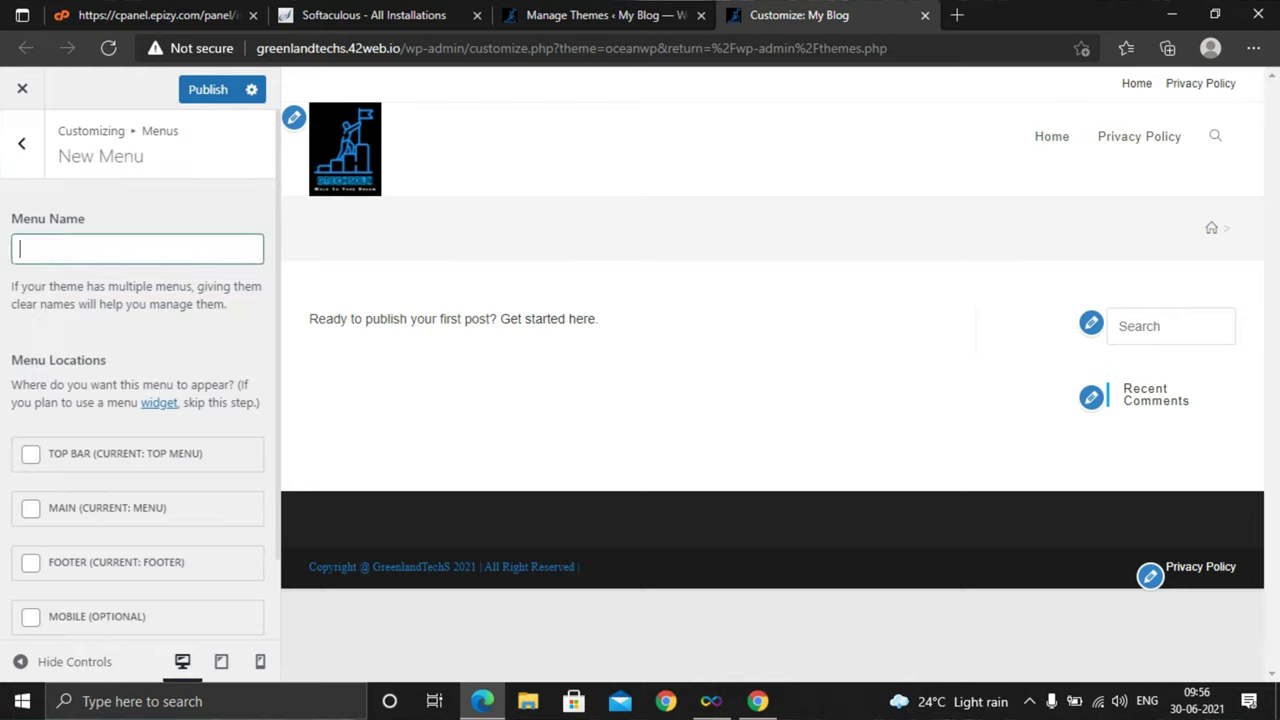
pyautogui.scroll(-1, 140, 375)
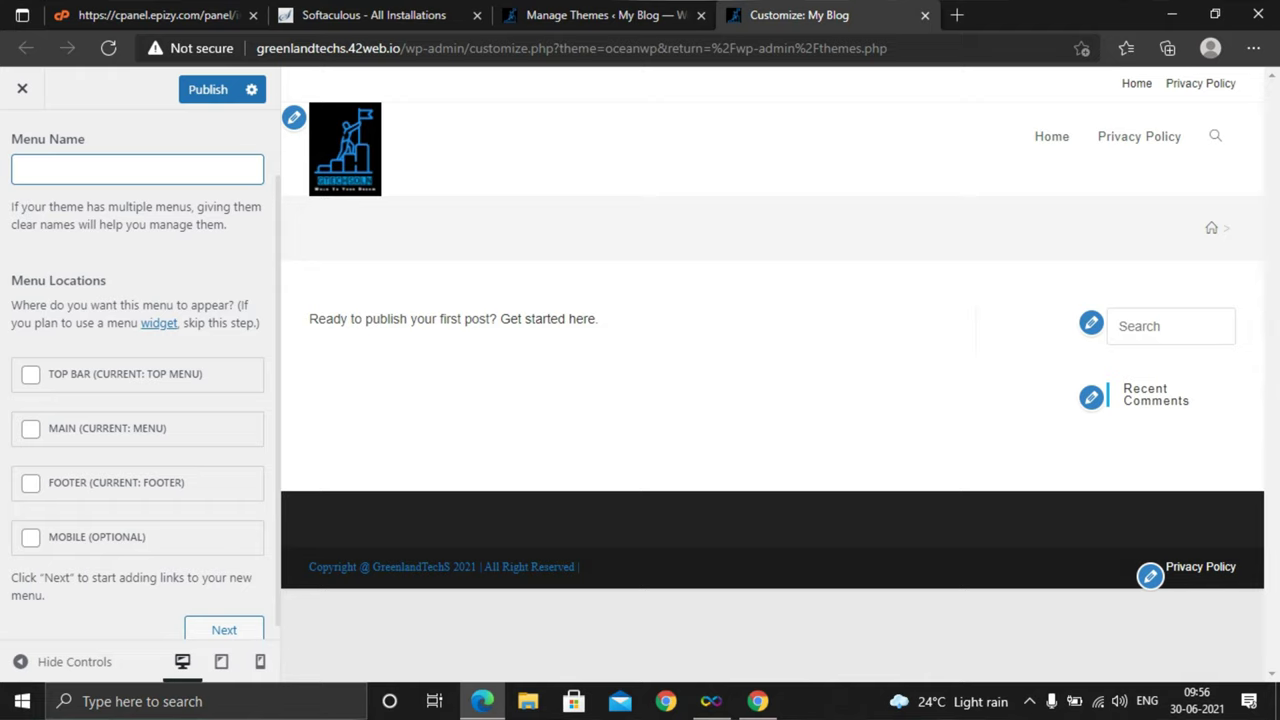
pyautogui.scroll(-1, 140, 380)
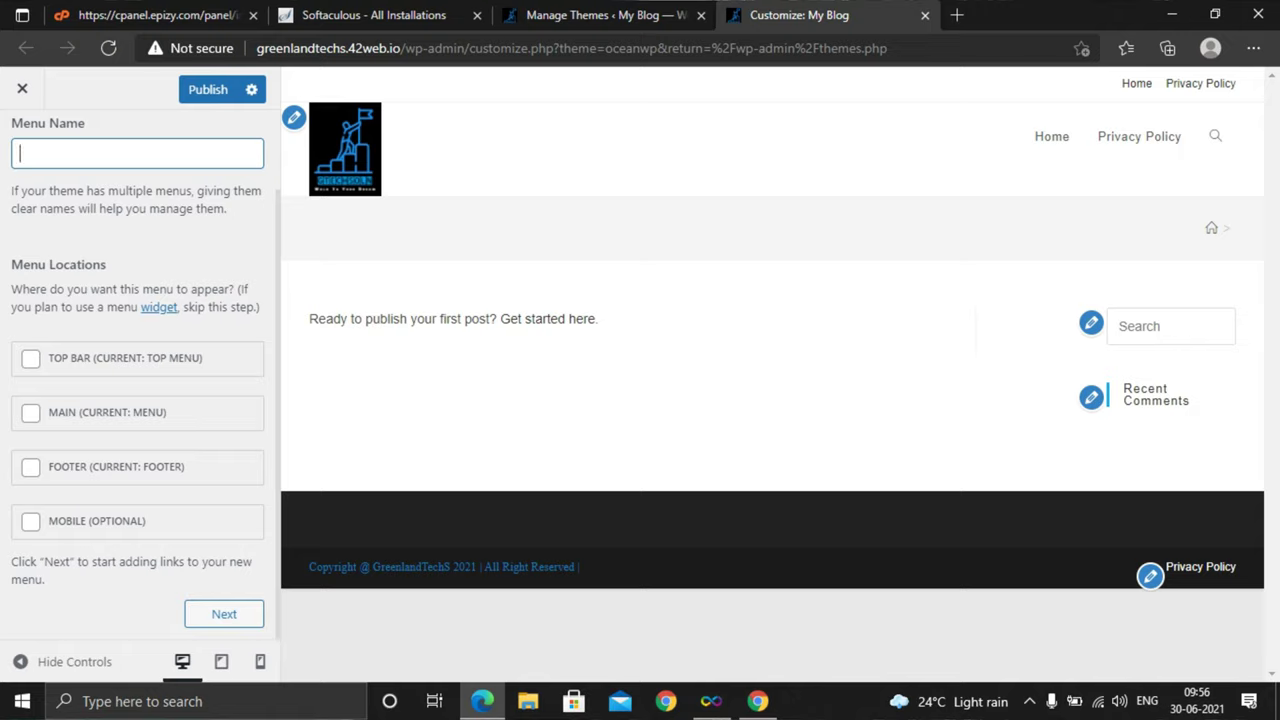
pyautogui.scroll(1, 140, 380)
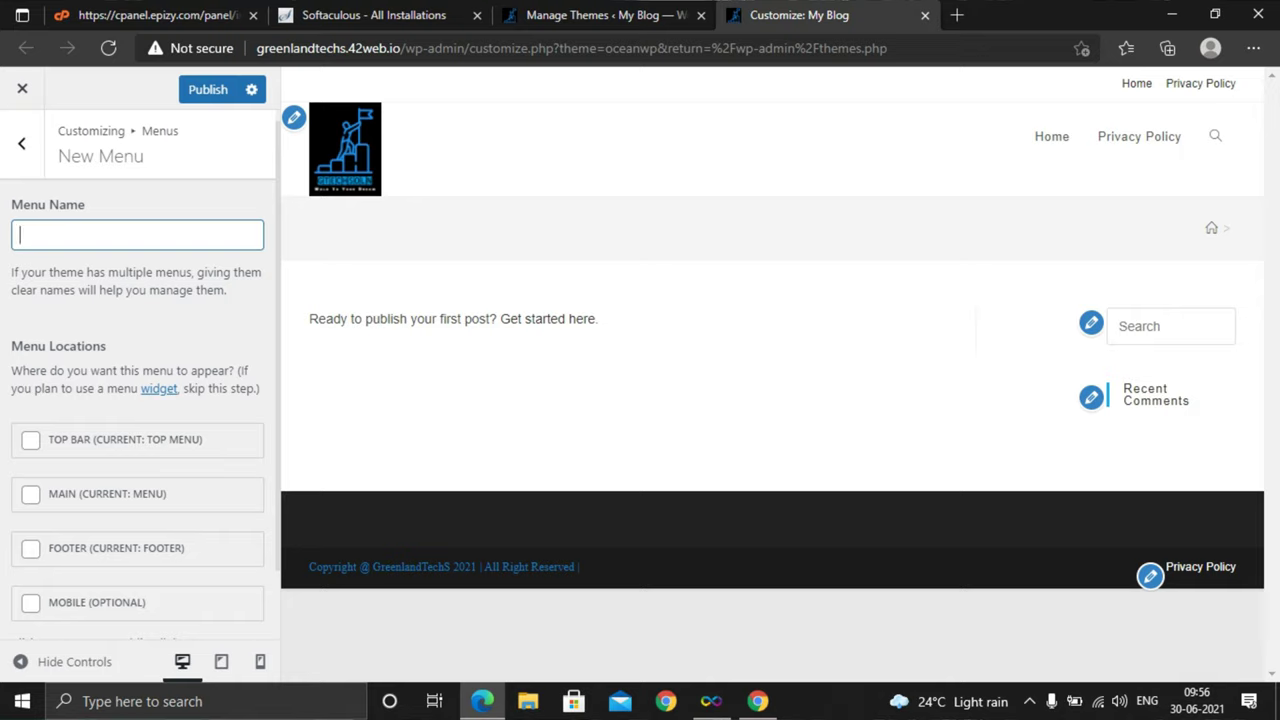
pyautogui.scroll(-1, 140, 380)
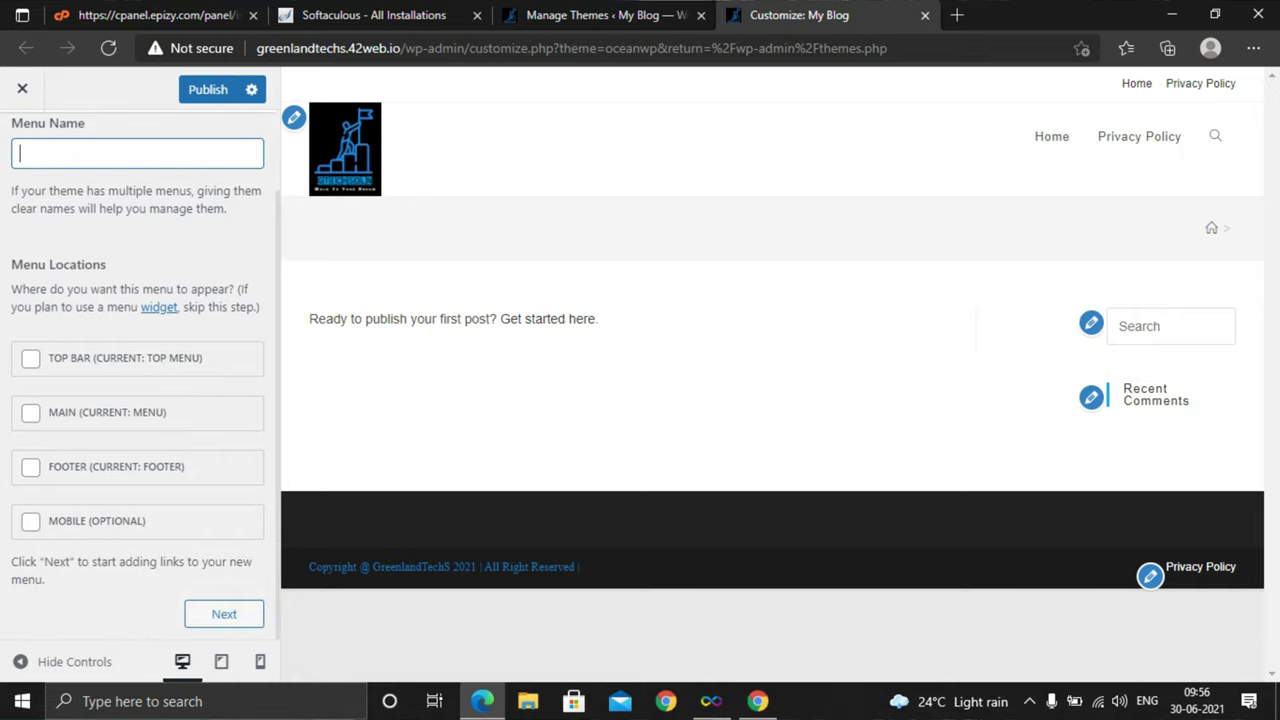
pyautogui.scroll(1, 140, 380)
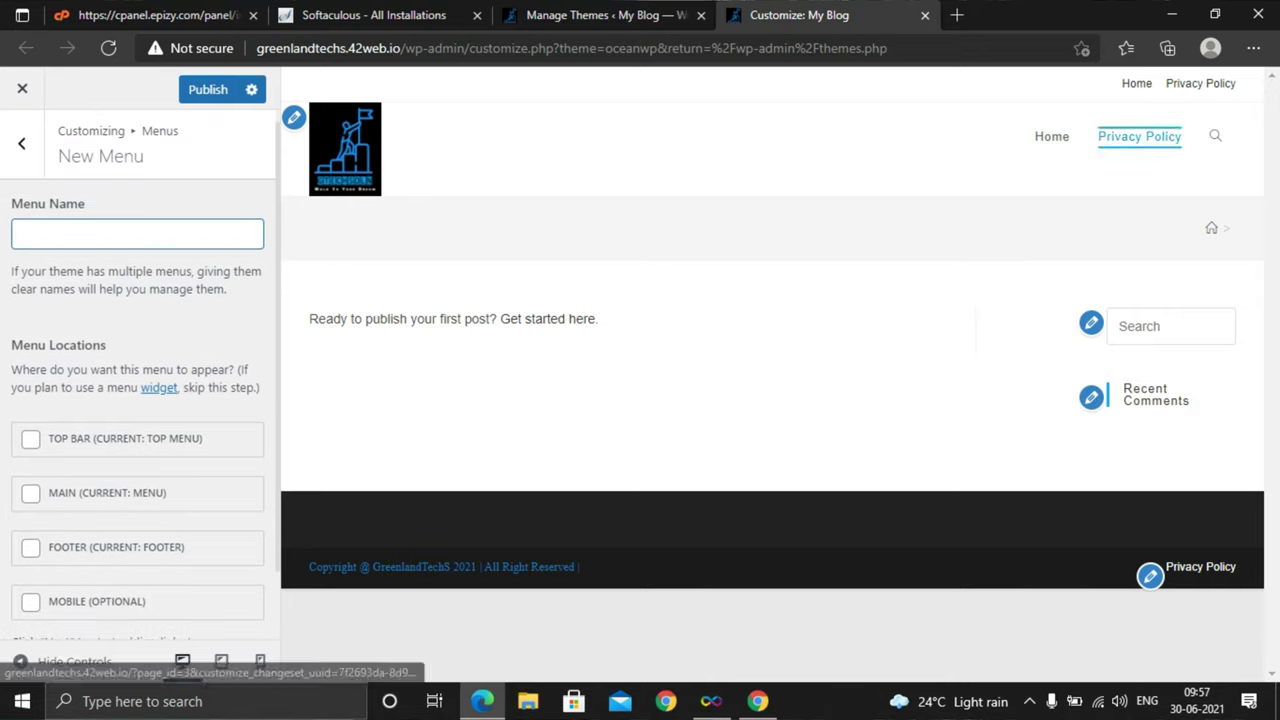
pyautogui.scroll(-1, 140, 380)
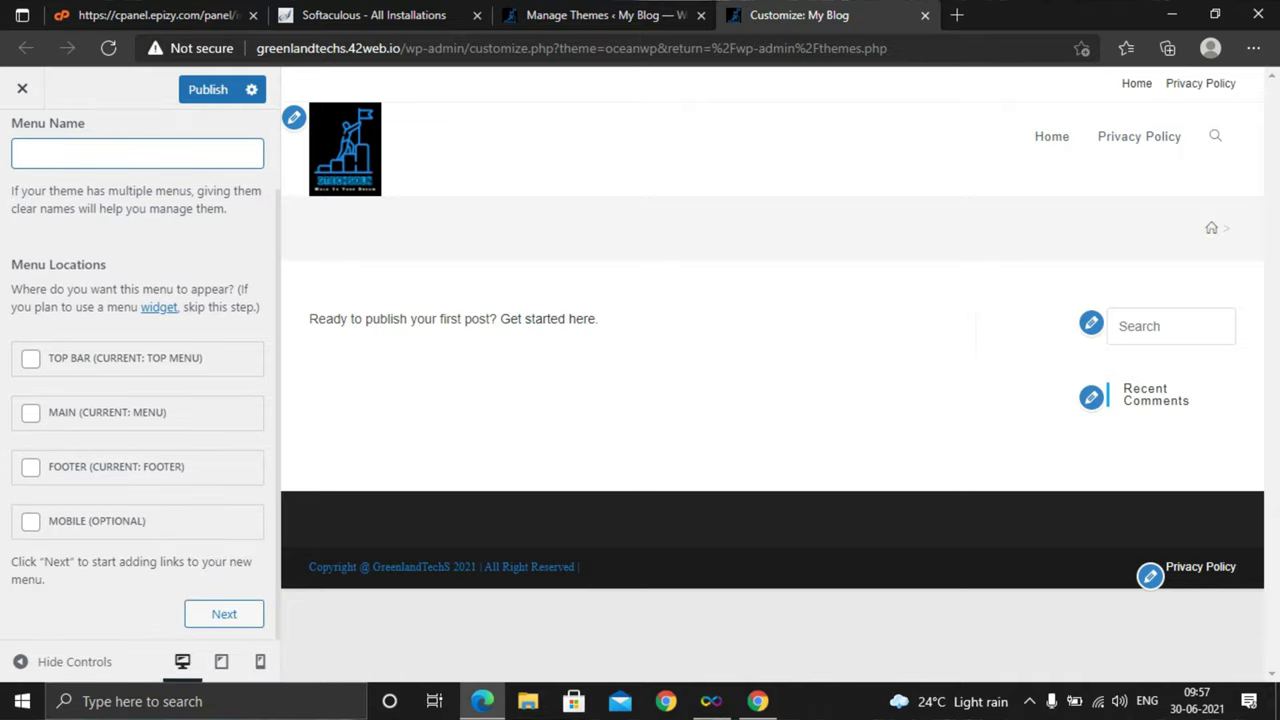
pyautogui.scroll(1, 140, 380)
# Open the top menu and view its Custom Links options for adding items
pyautogui.click(21, 143)
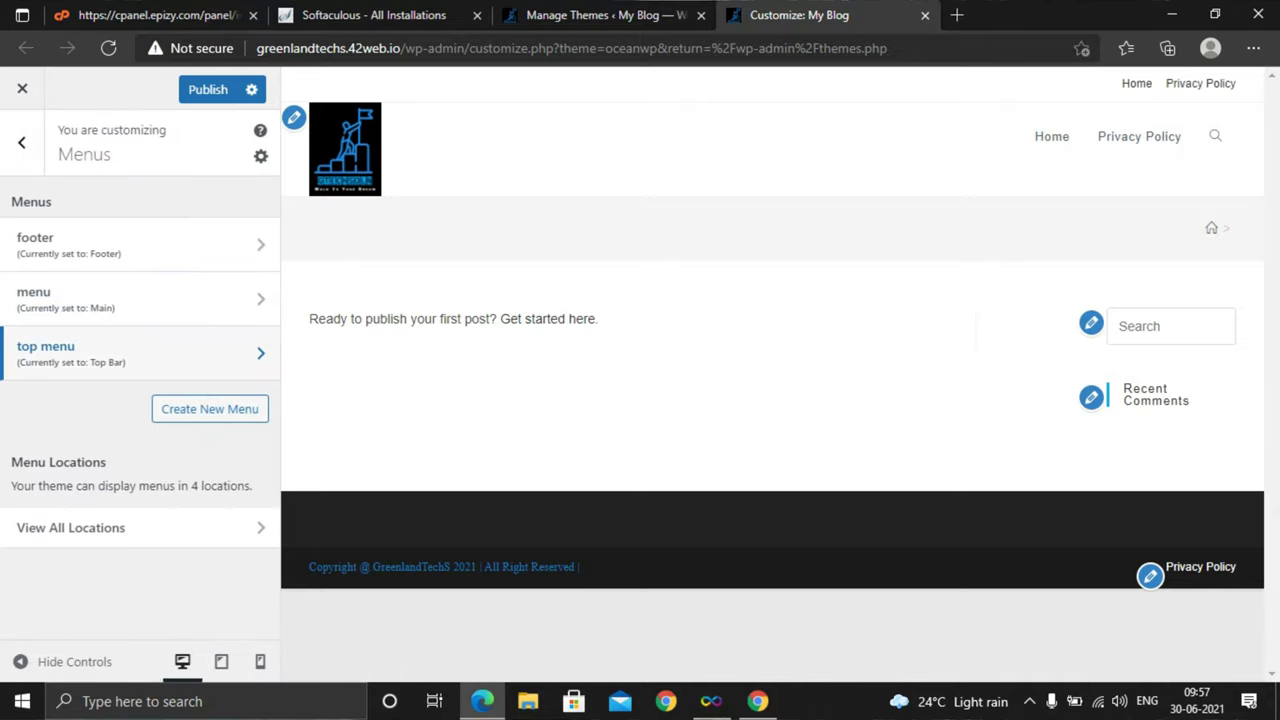
pyautogui.click(140, 353)
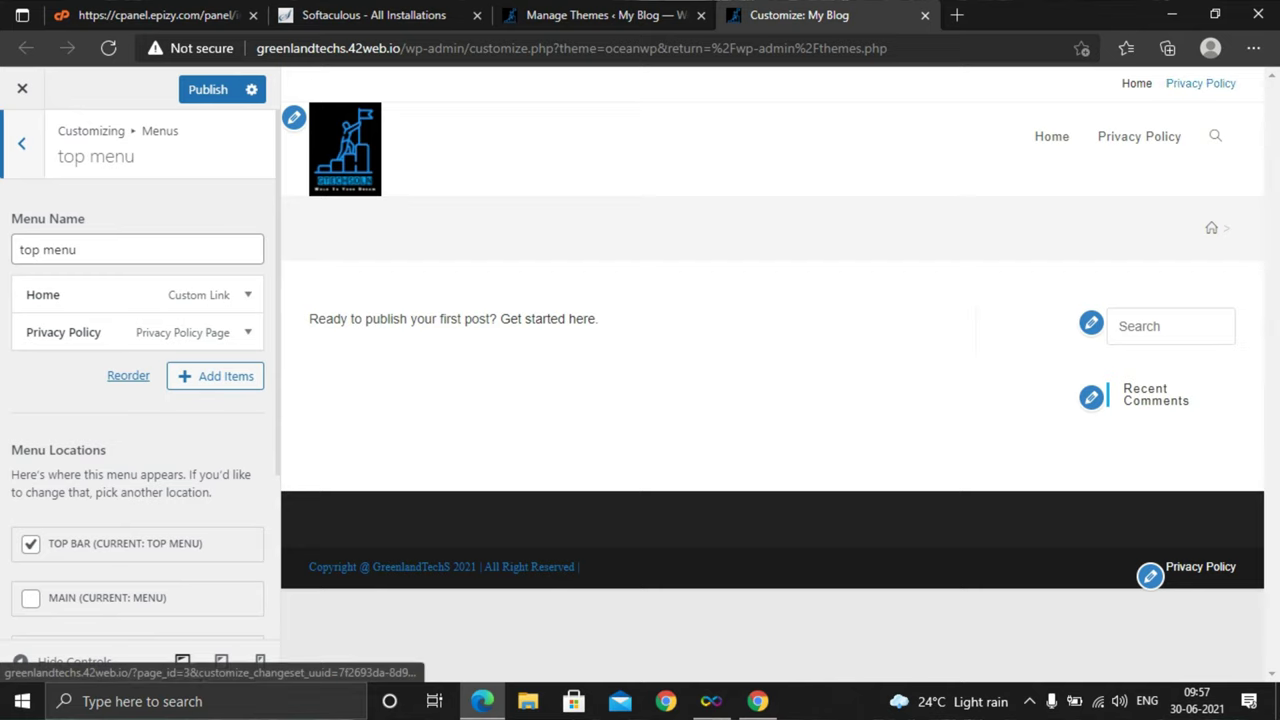
pyautogui.click(215, 376)
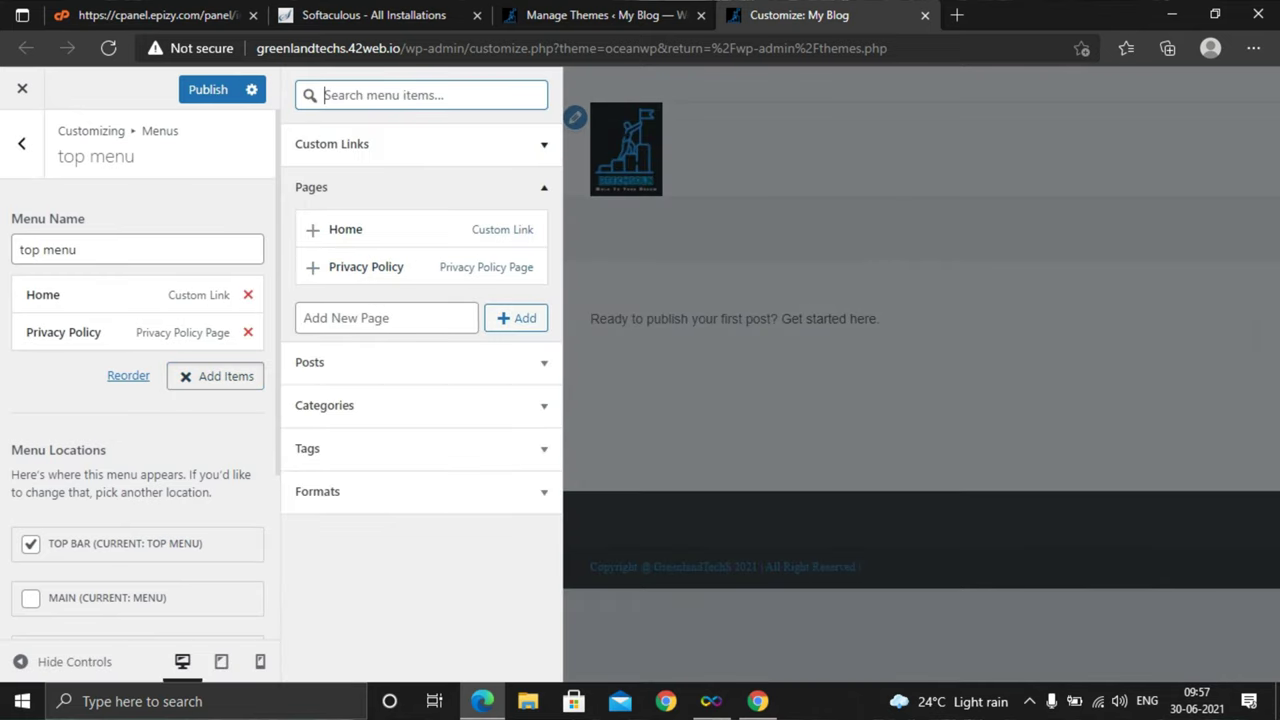
pyautogui.click(332, 144)
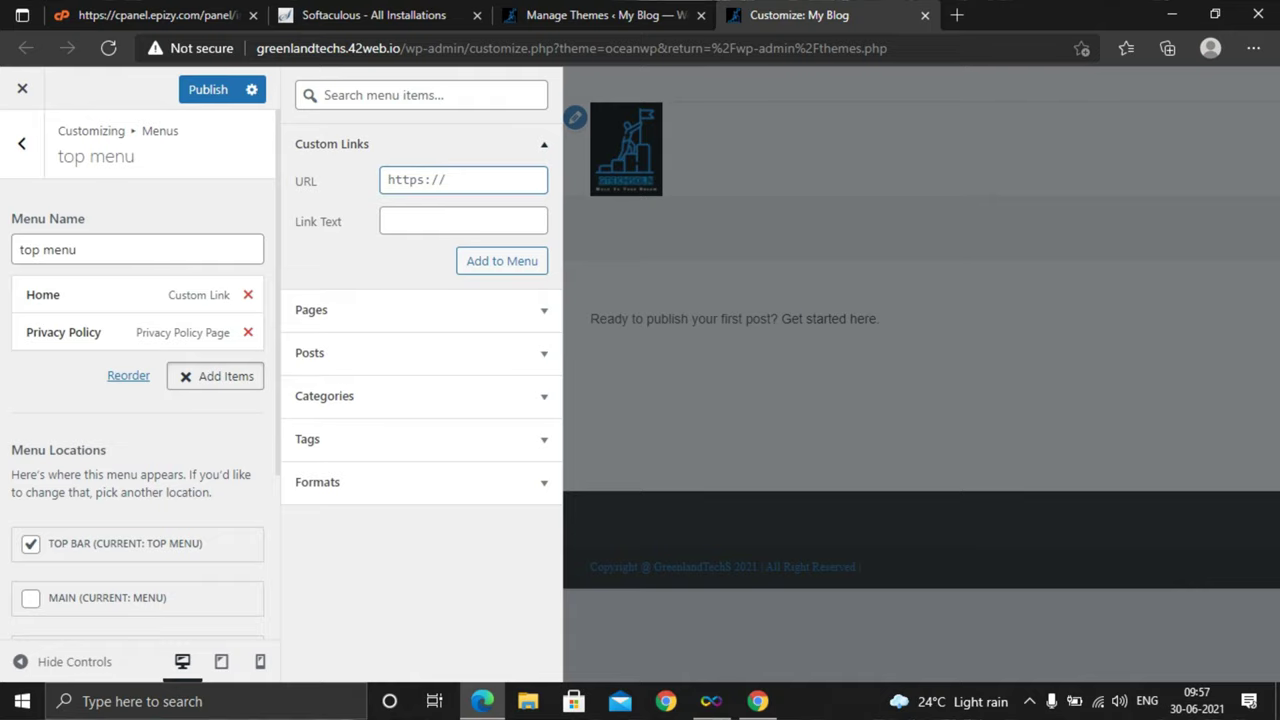
pyautogui.click(463, 220)
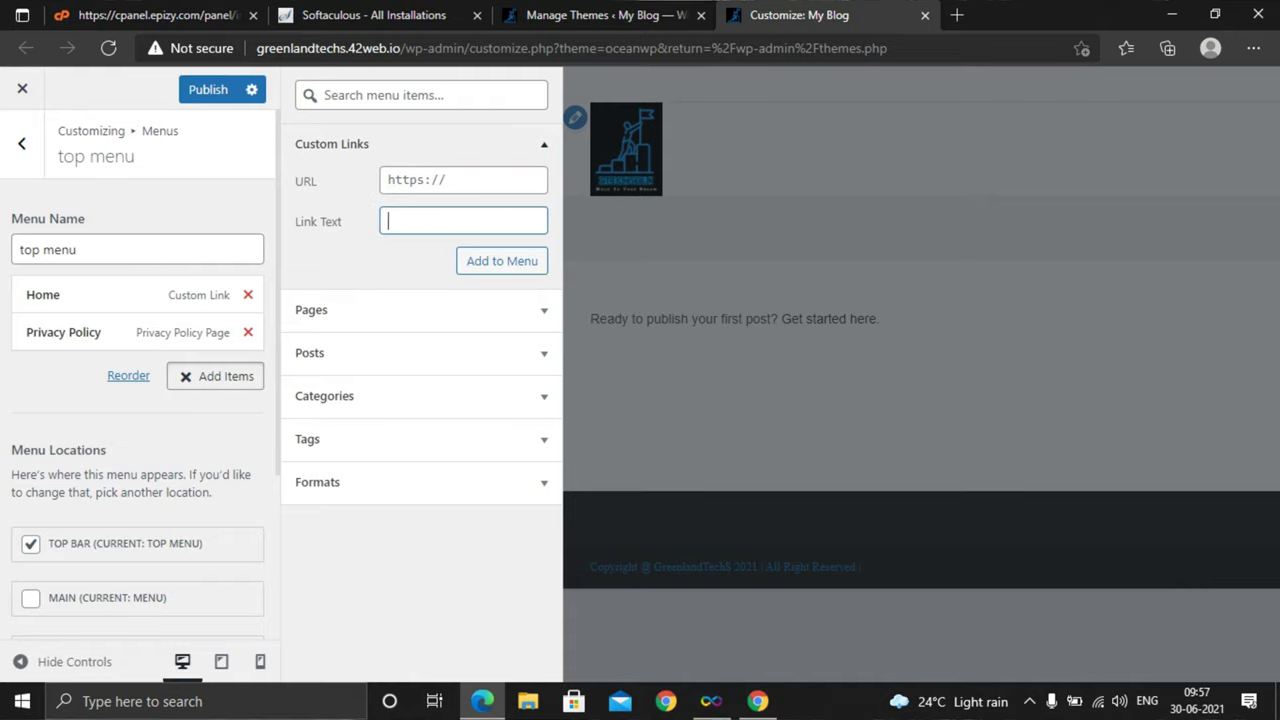
pyautogui.press('Escape')
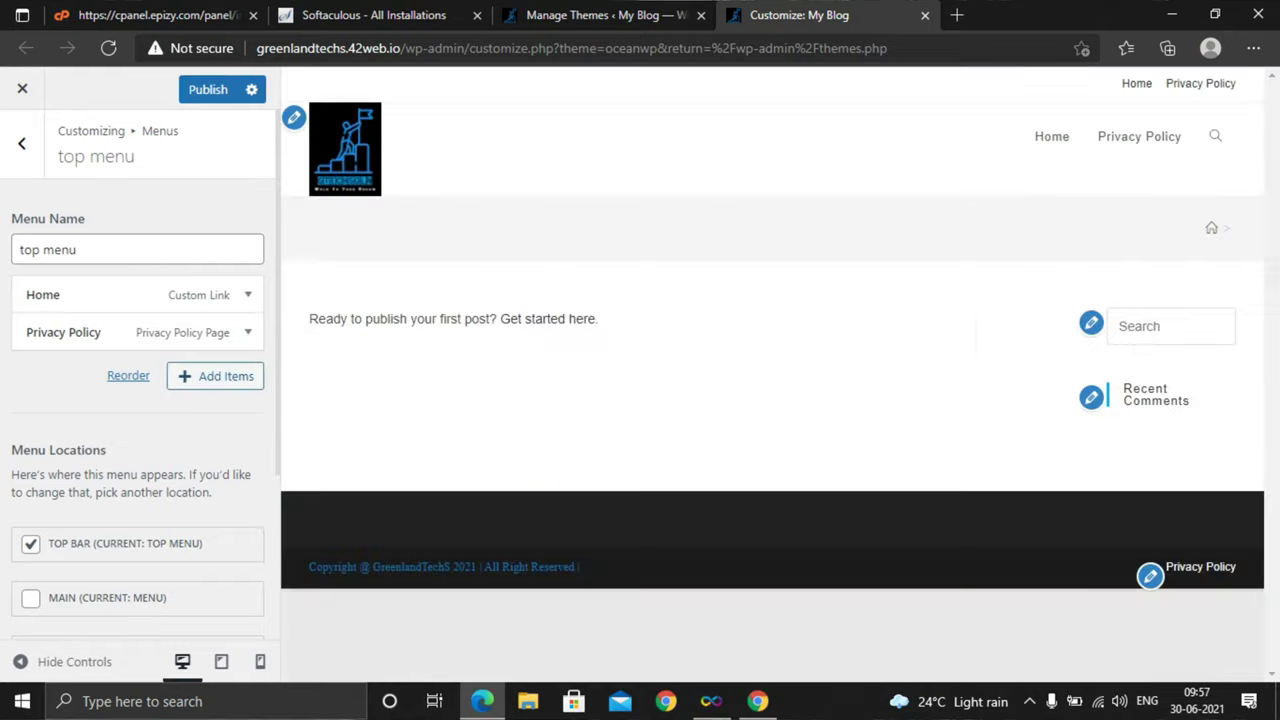
pyautogui.scroll(-2, 140, 400)
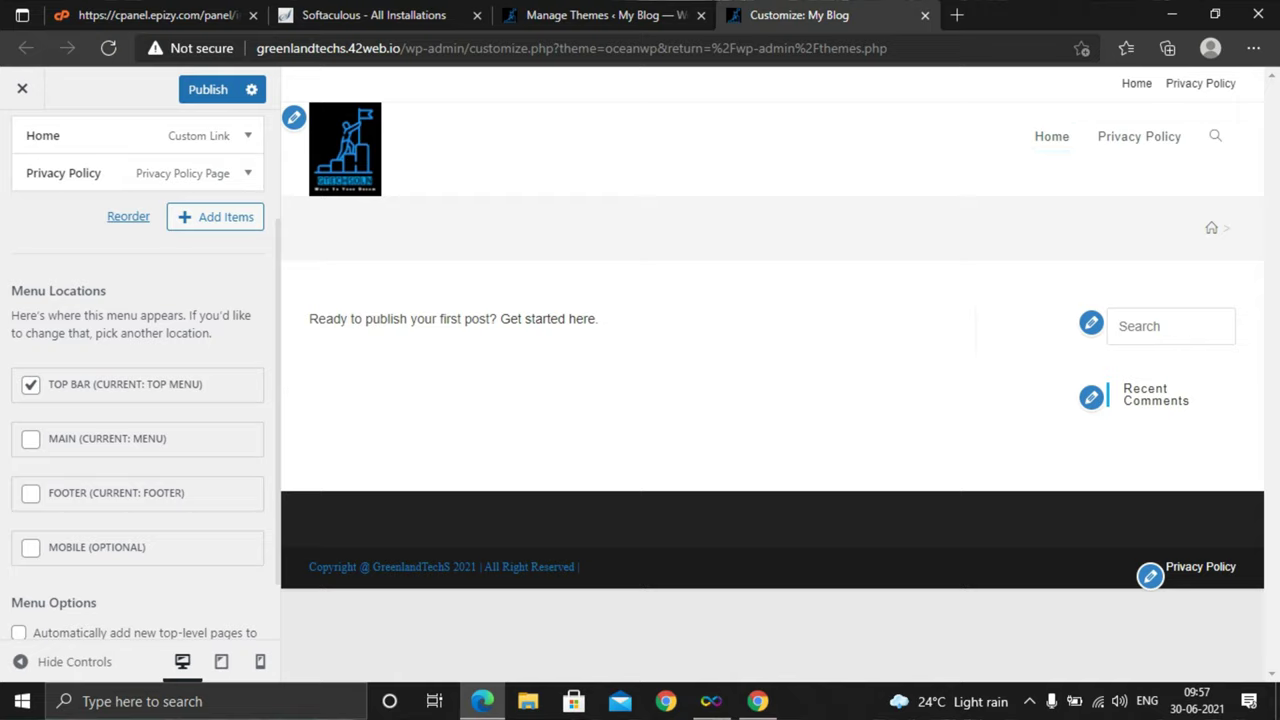
pyautogui.scroll(3, 140, 370)
# Open the footer menu, view its Categories options, then return to the main Customizer sections
pyautogui.click(21, 142)
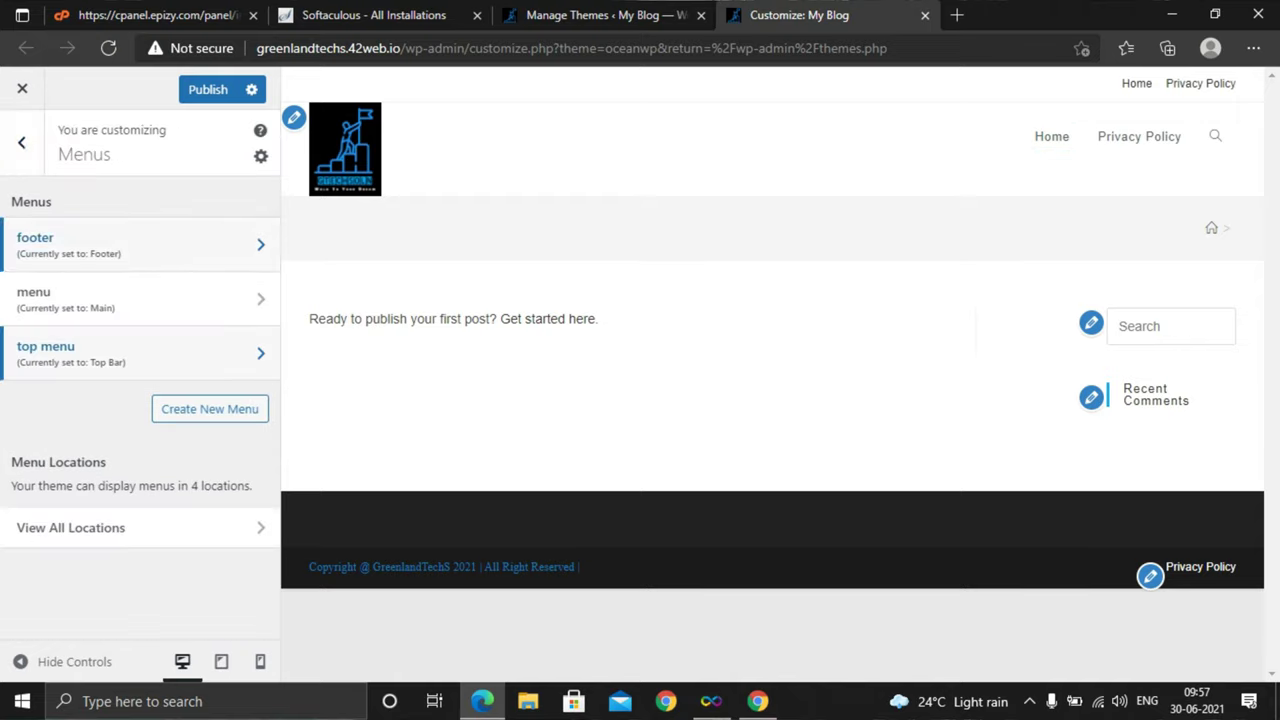
pyautogui.click(35, 244)
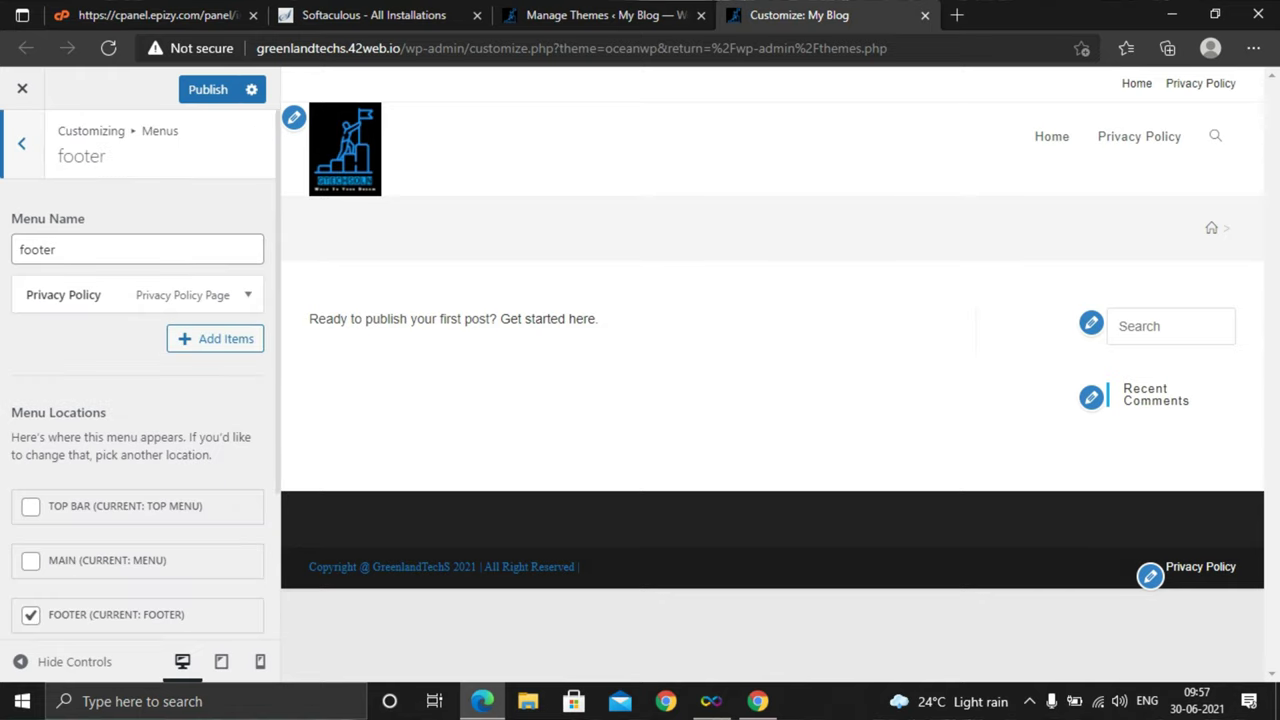
pyautogui.click(215, 338)
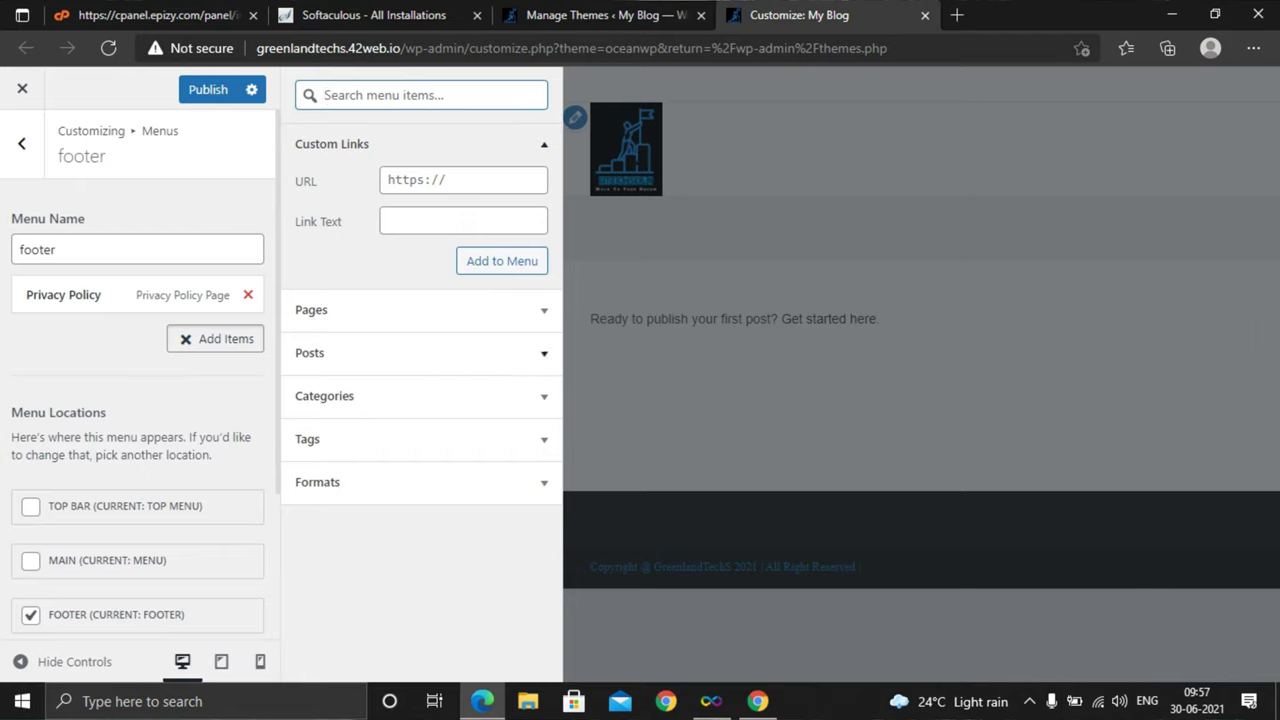
pyautogui.click(324, 396)
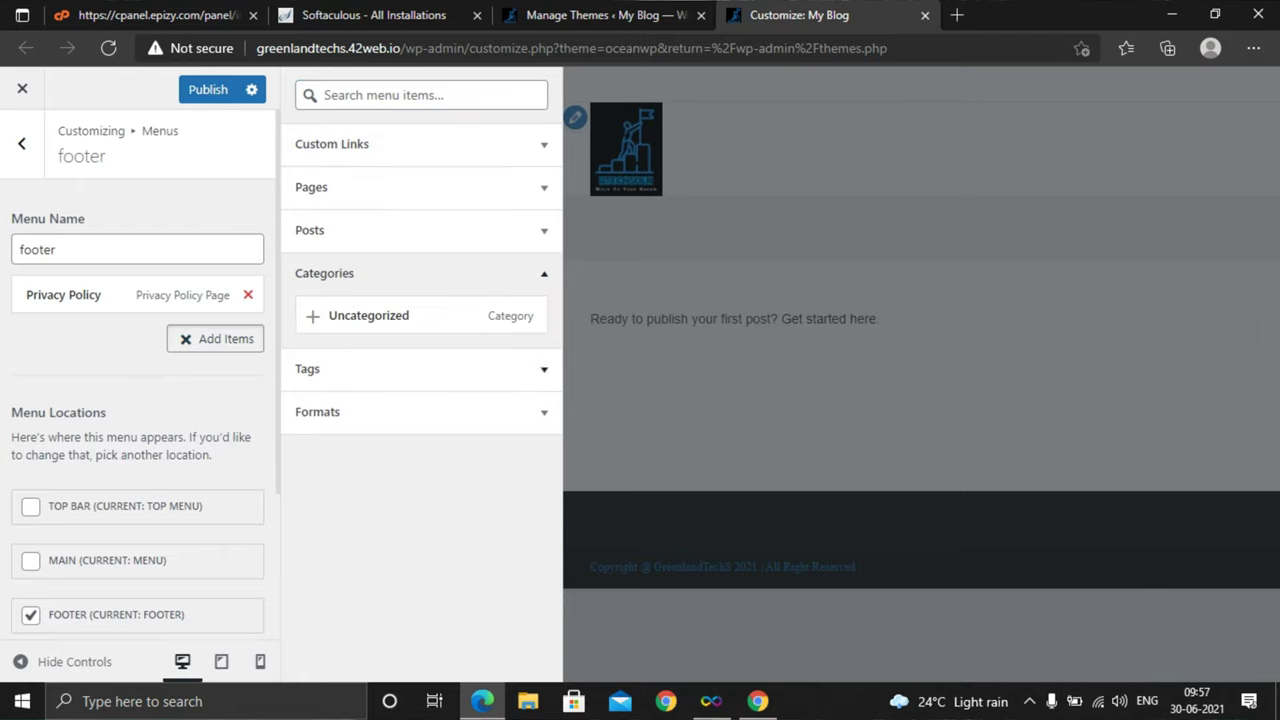
pyautogui.click(21, 143)
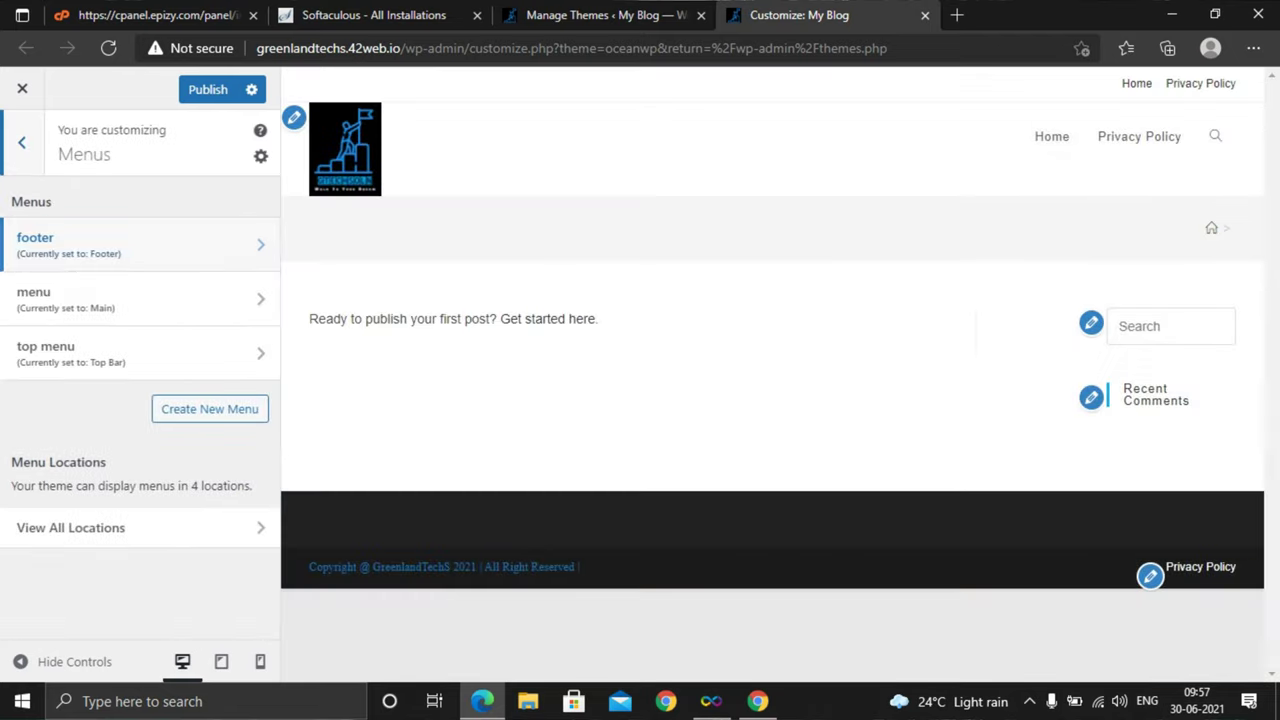
pyautogui.click(21, 143)
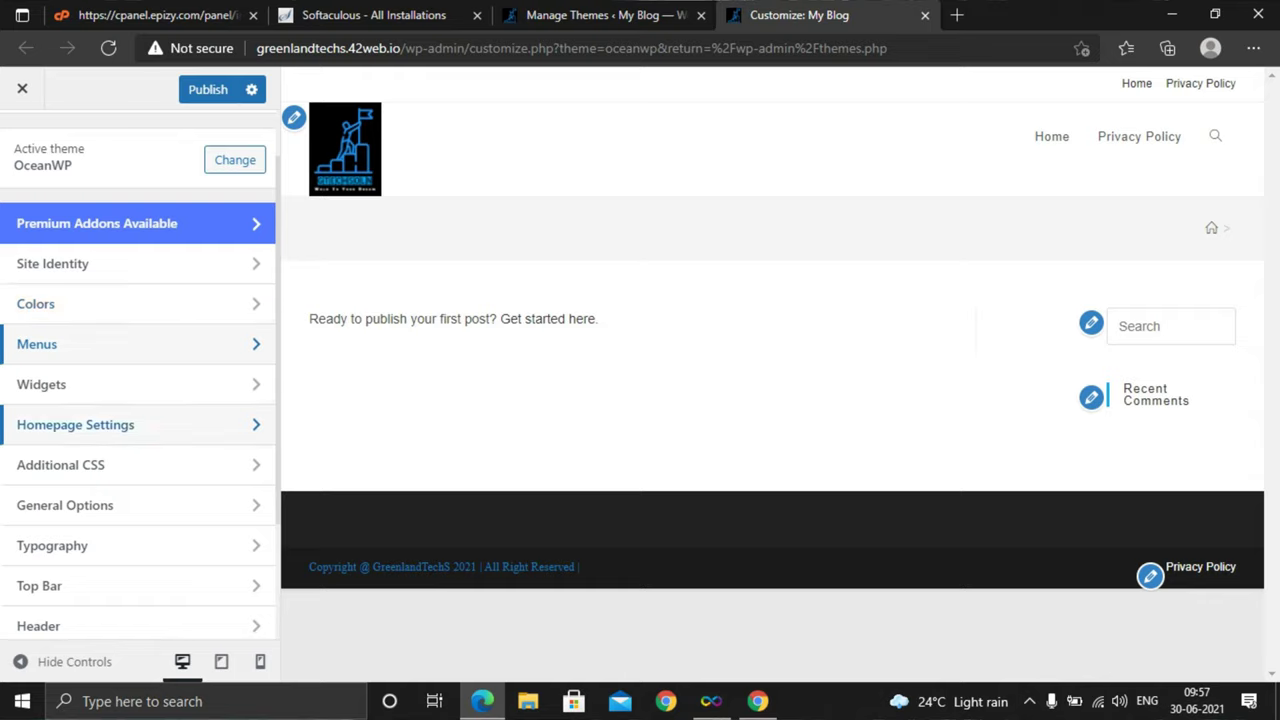
# Open Widgets > Default Sidebar and bring up its Add a Widget list
pyautogui.click(60, 384)
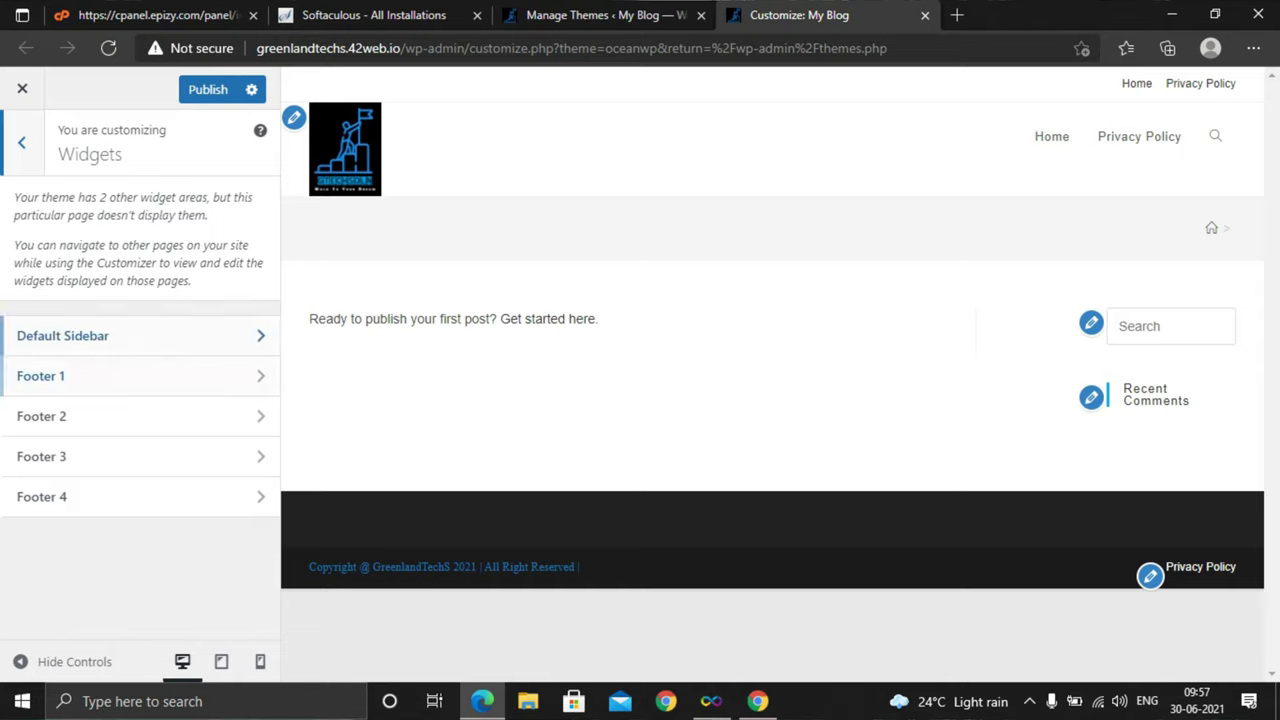
pyautogui.click(100, 335)
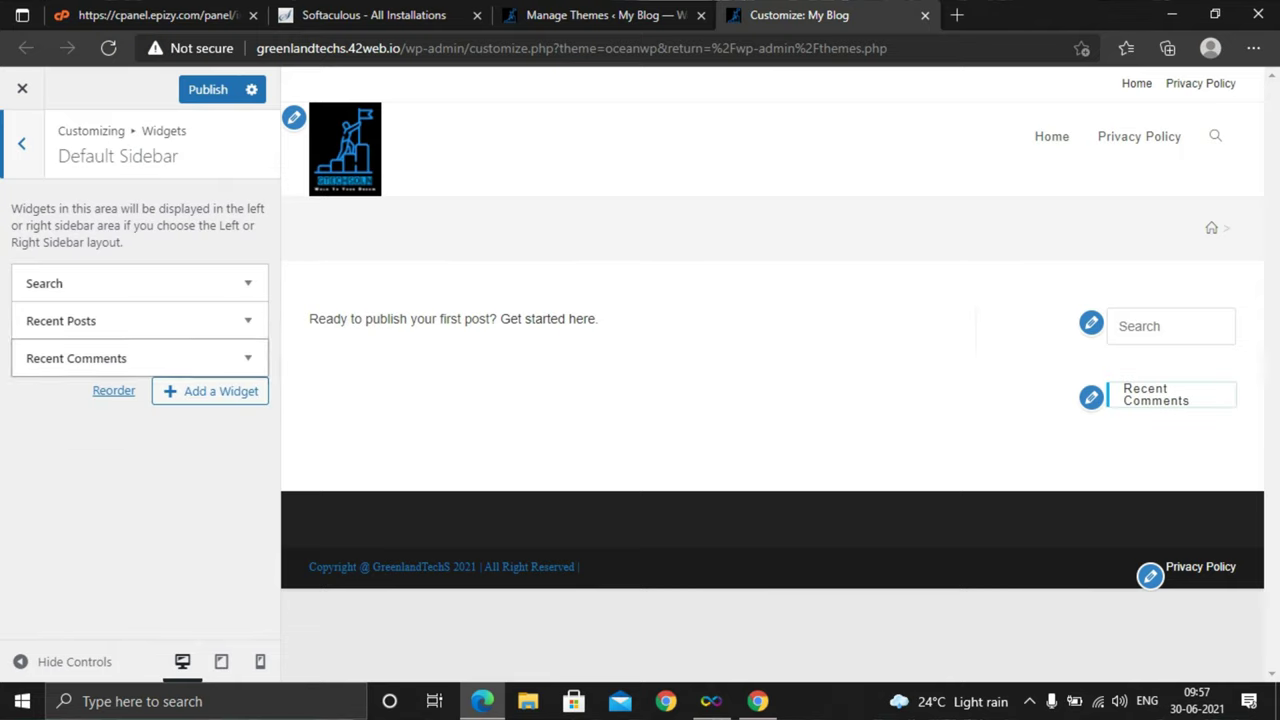
pyautogui.click(210, 391)
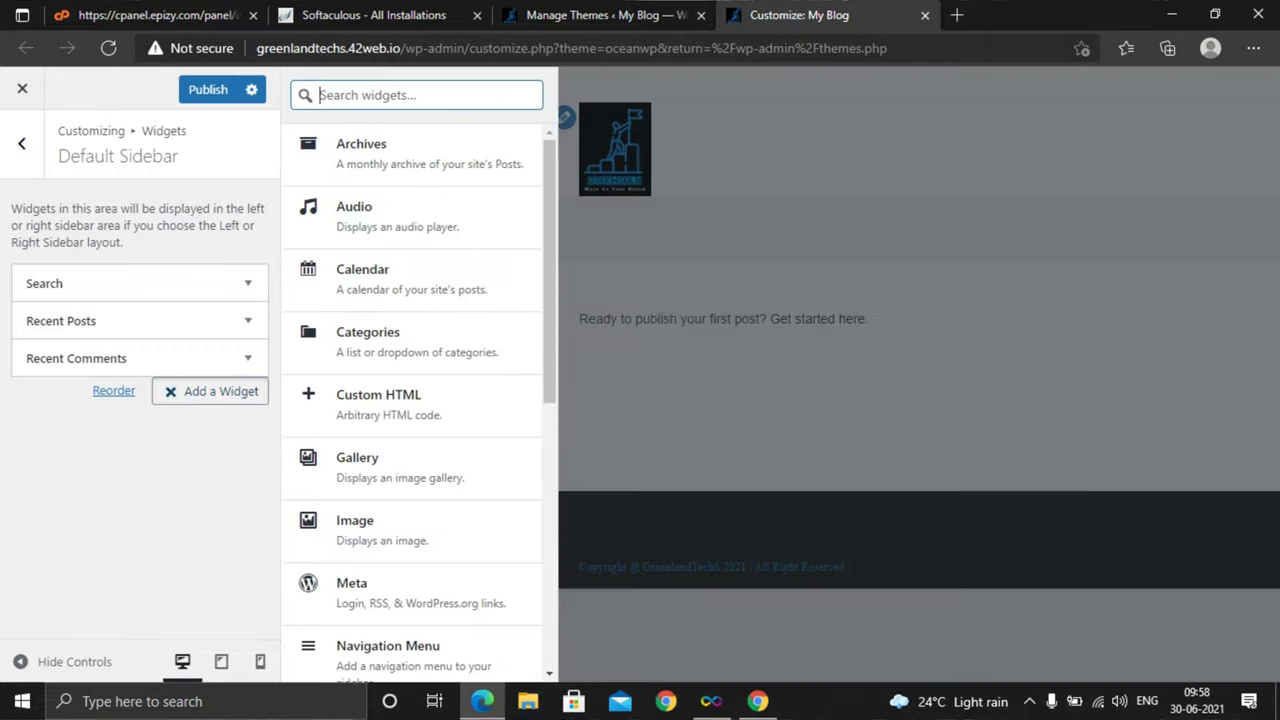
pyautogui.scroll(-1, 420, 510)
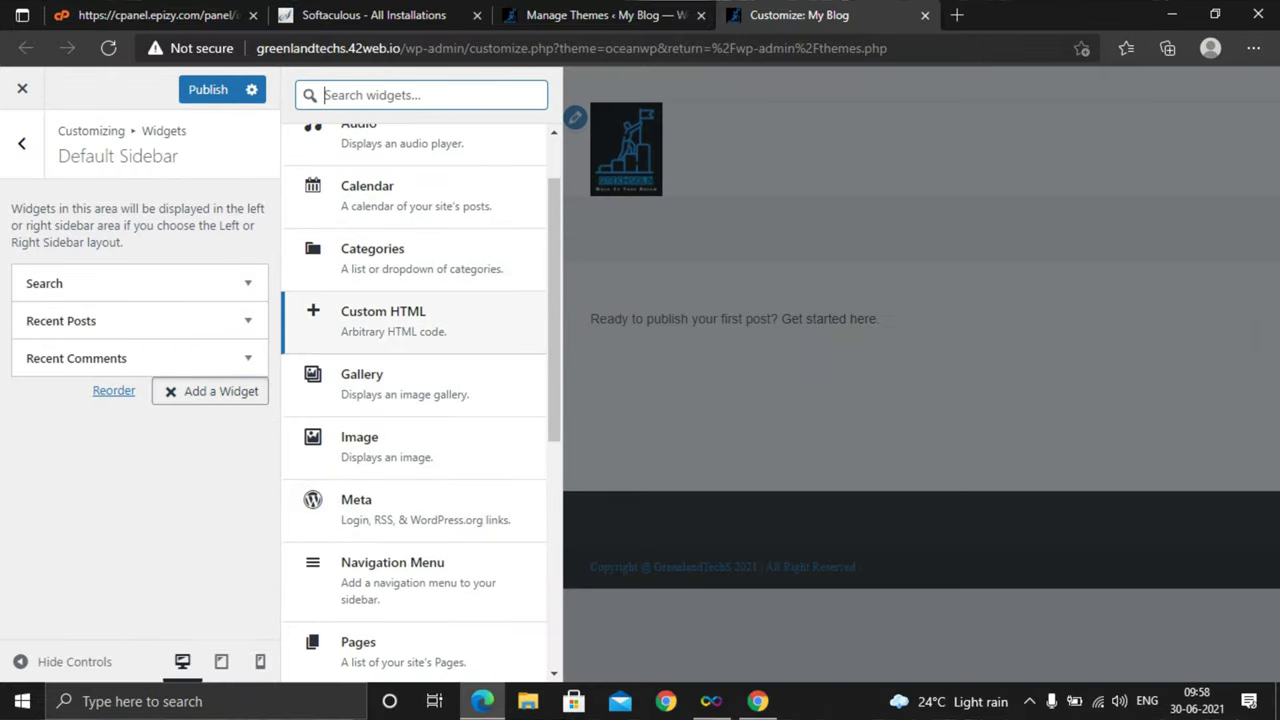
# Arrow through the widget types to Calendar and add it below Recent Comments
pyautogui.press('Down')
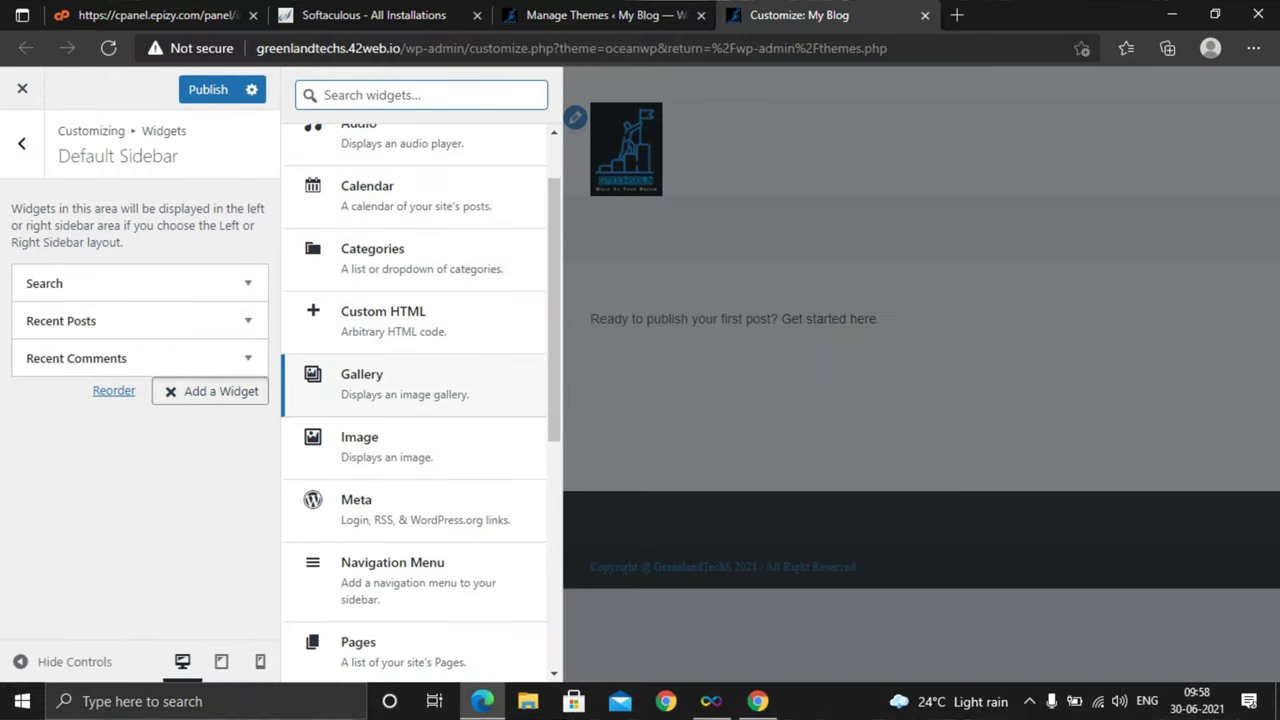
pyautogui.press('Down')
pyautogui.press('Down')
pyautogui.press('Down')
pyautogui.press('Up')
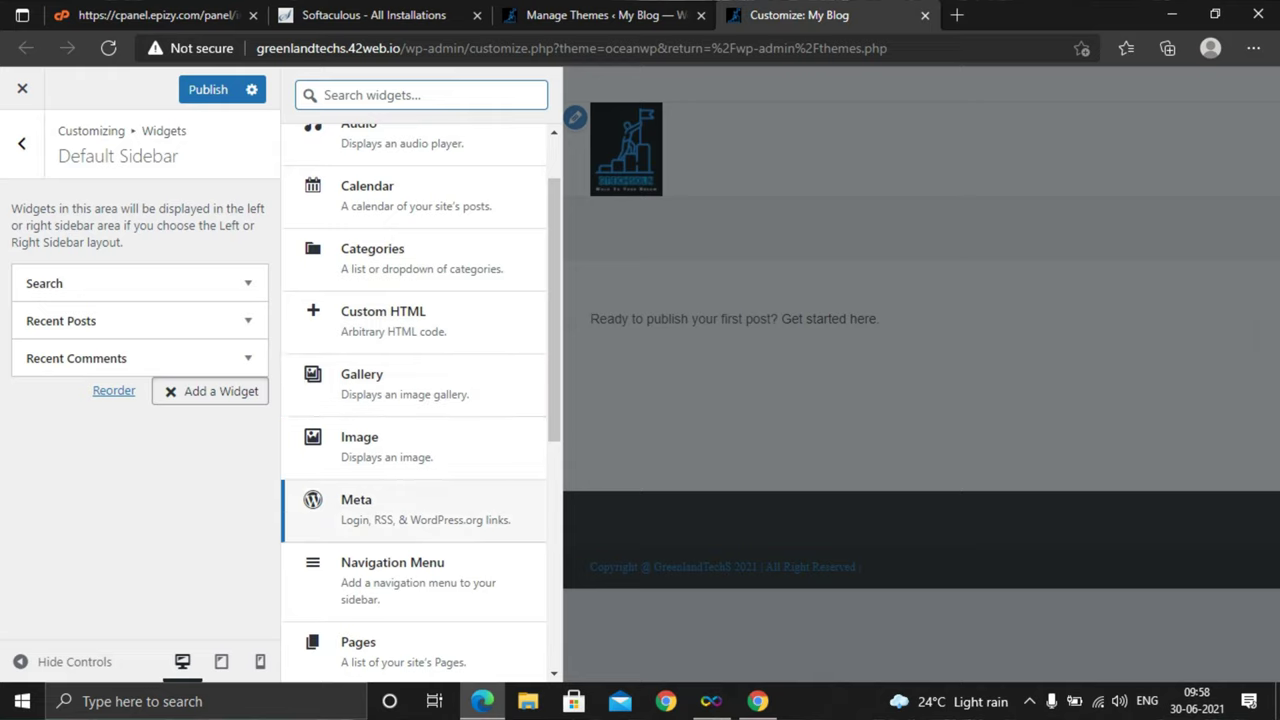
pyautogui.press('Down')
pyautogui.press('Down')
pyautogui.press('Down')
pyautogui.press('Down')
pyautogui.press('Down')
pyautogui.press('Down')
pyautogui.press('Down')
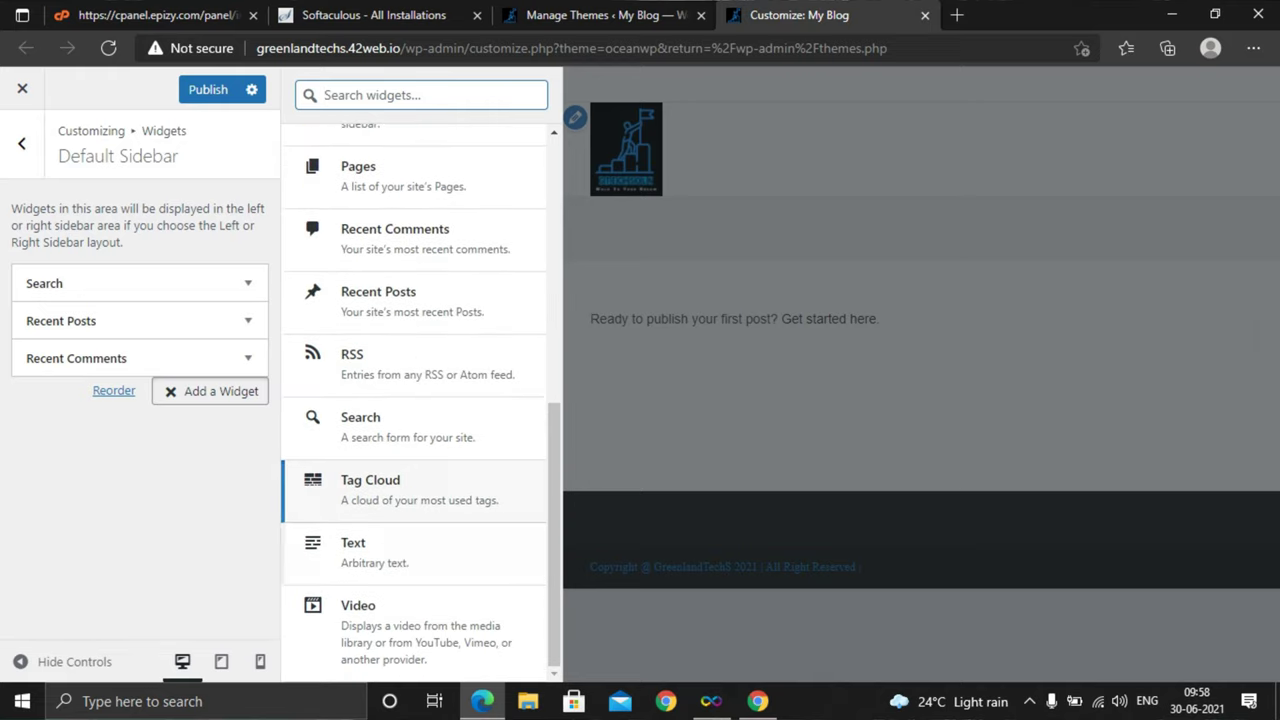
pyautogui.press('Down')
pyautogui.press('Down')
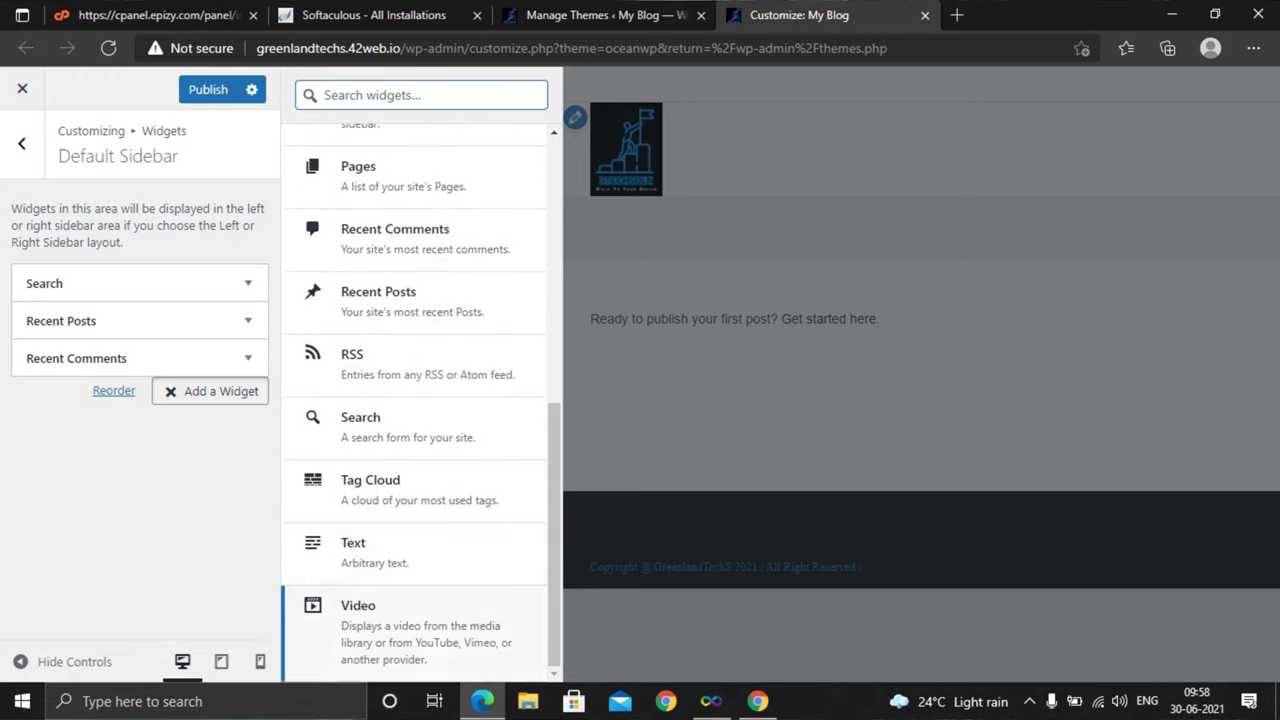
pyautogui.press('Down')
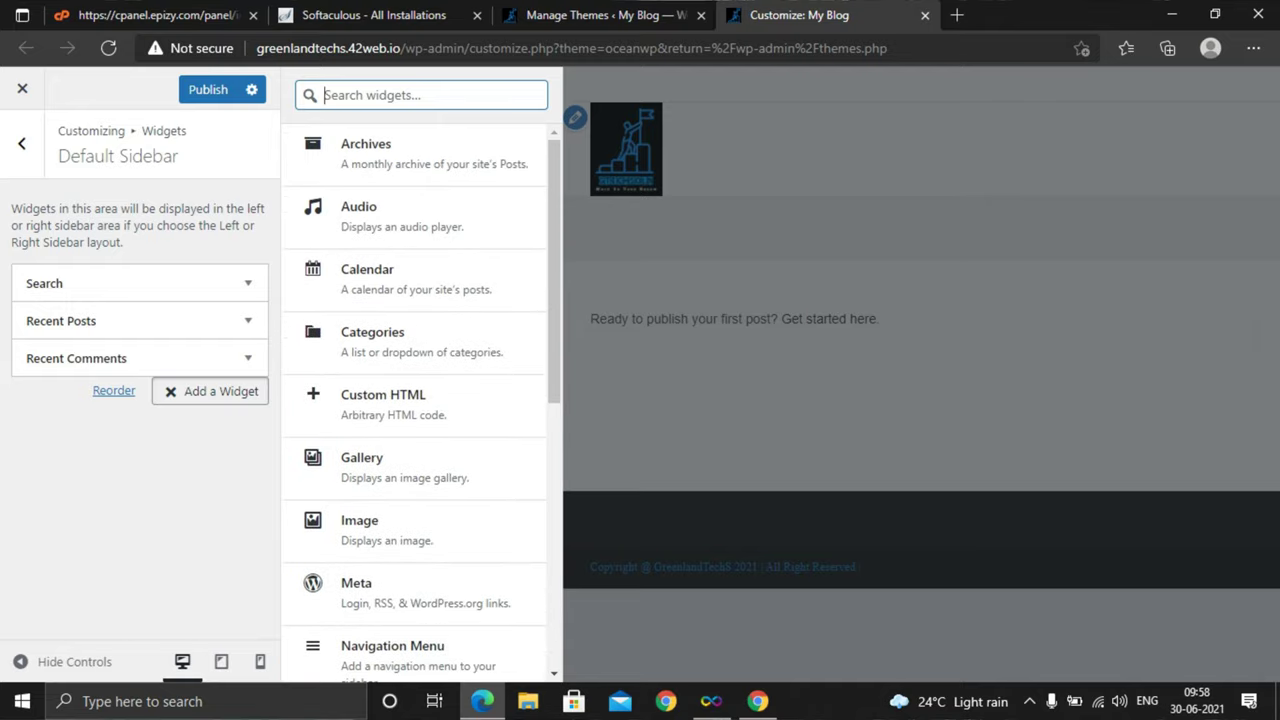
pyautogui.press('Down')
pyautogui.press('Down')
pyautogui.press('Down')
pyautogui.press('Down')
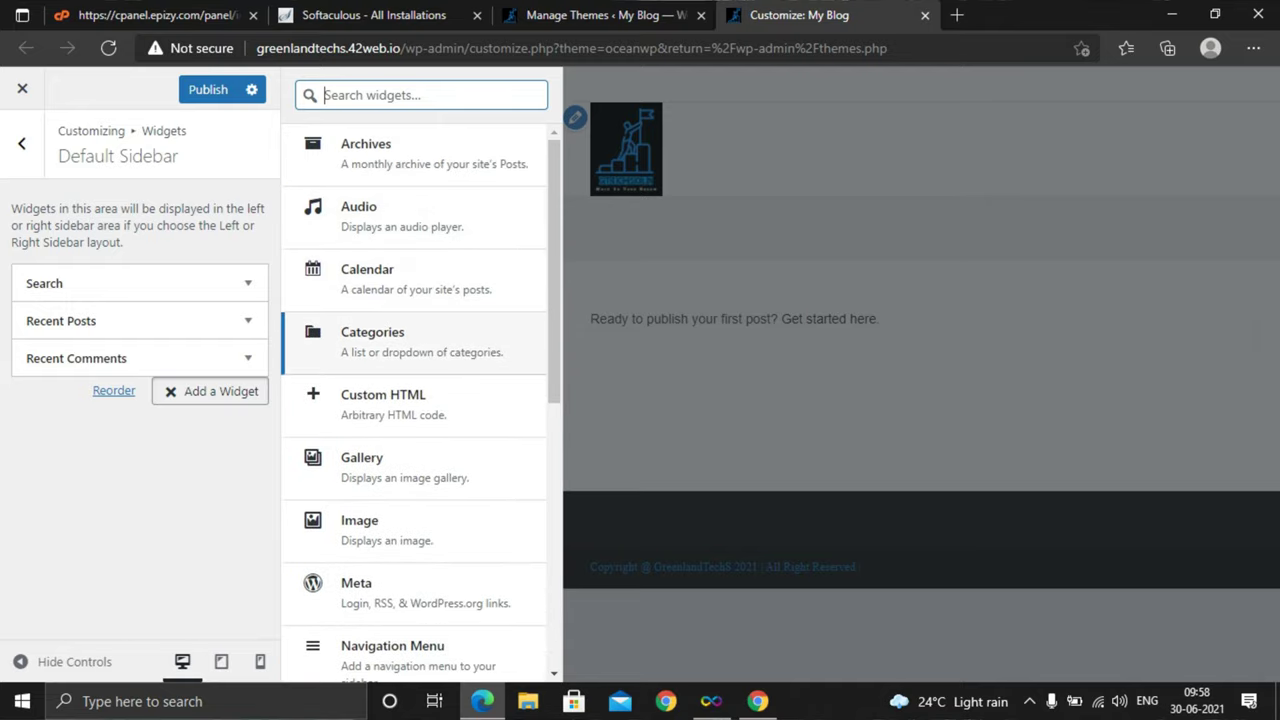
pyautogui.press('Up')
pyautogui.press('Up')
pyautogui.press('Down')
pyautogui.press('Down')
pyautogui.press('Up')
pyautogui.press('Up')
pyautogui.press('Up')
pyautogui.press('Down')
pyautogui.press('Down')
pyautogui.press('Down')
pyautogui.press('Down')
pyautogui.press('Down')
pyautogui.press('Down')
pyautogui.press('Up')
pyautogui.press('Up')
pyautogui.press('Up')
pyautogui.press('Up')
pyautogui.press('Up')
pyautogui.press('Up')
pyautogui.press('Up')
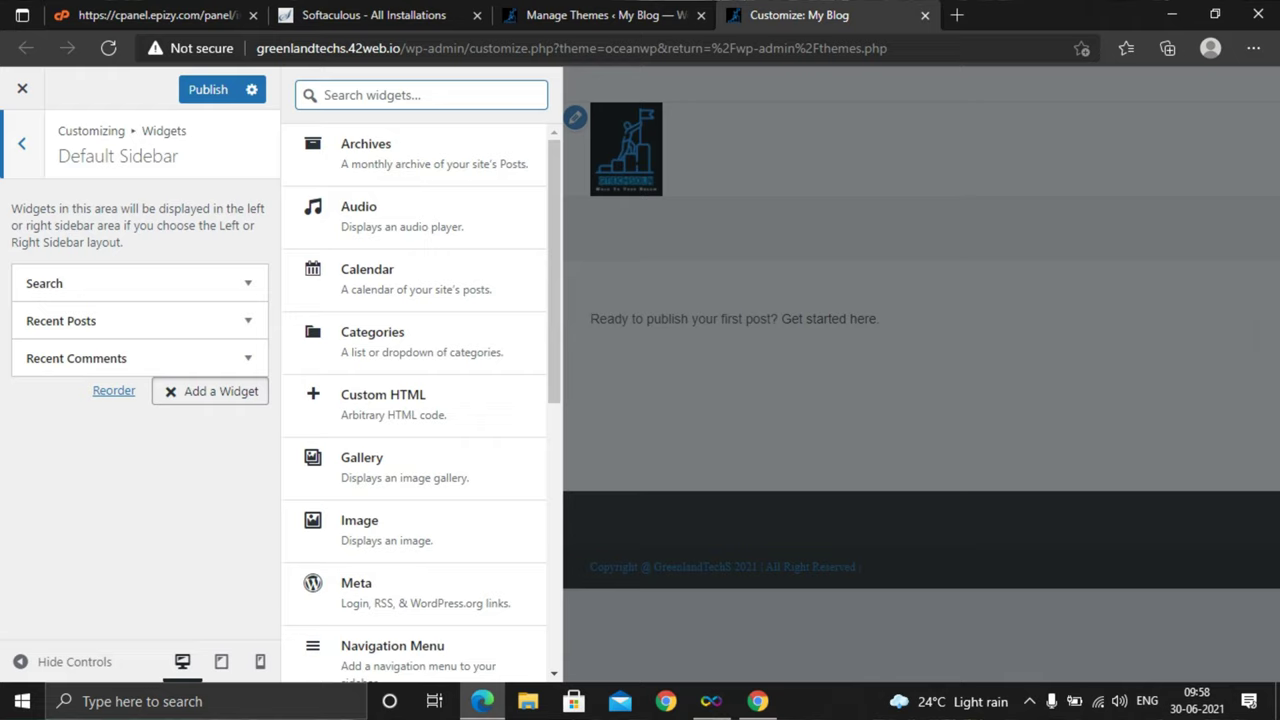
pyautogui.press('Down')
pyautogui.press('Down')
pyautogui.press('Down')
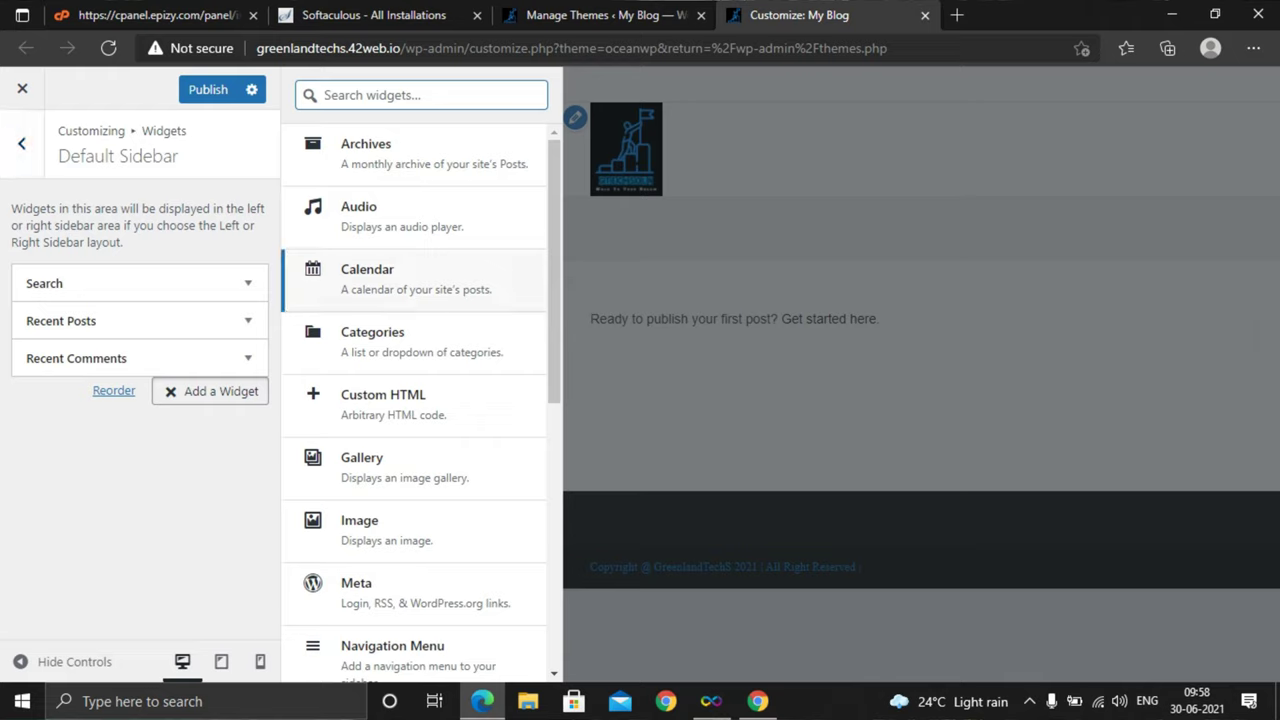
pyautogui.press('Return')
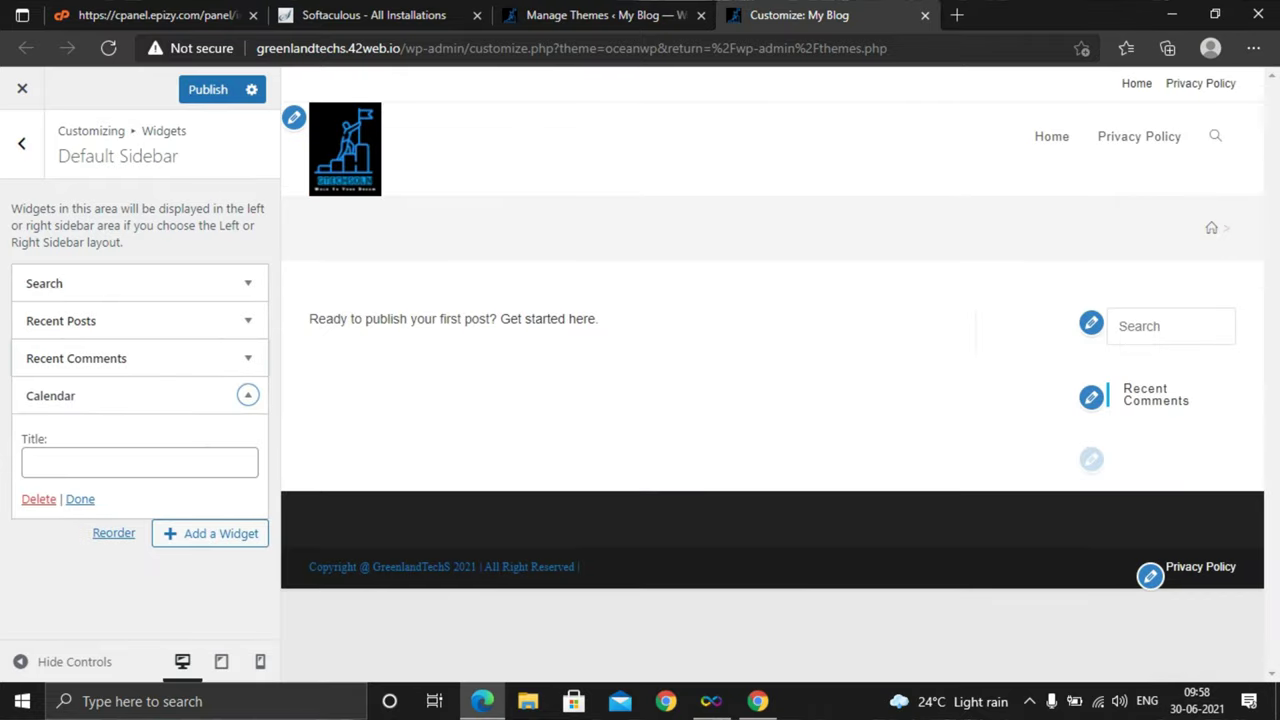
# Type a title into the Calendar widget and correct a misspelled letter
pyautogui.press('Tab')
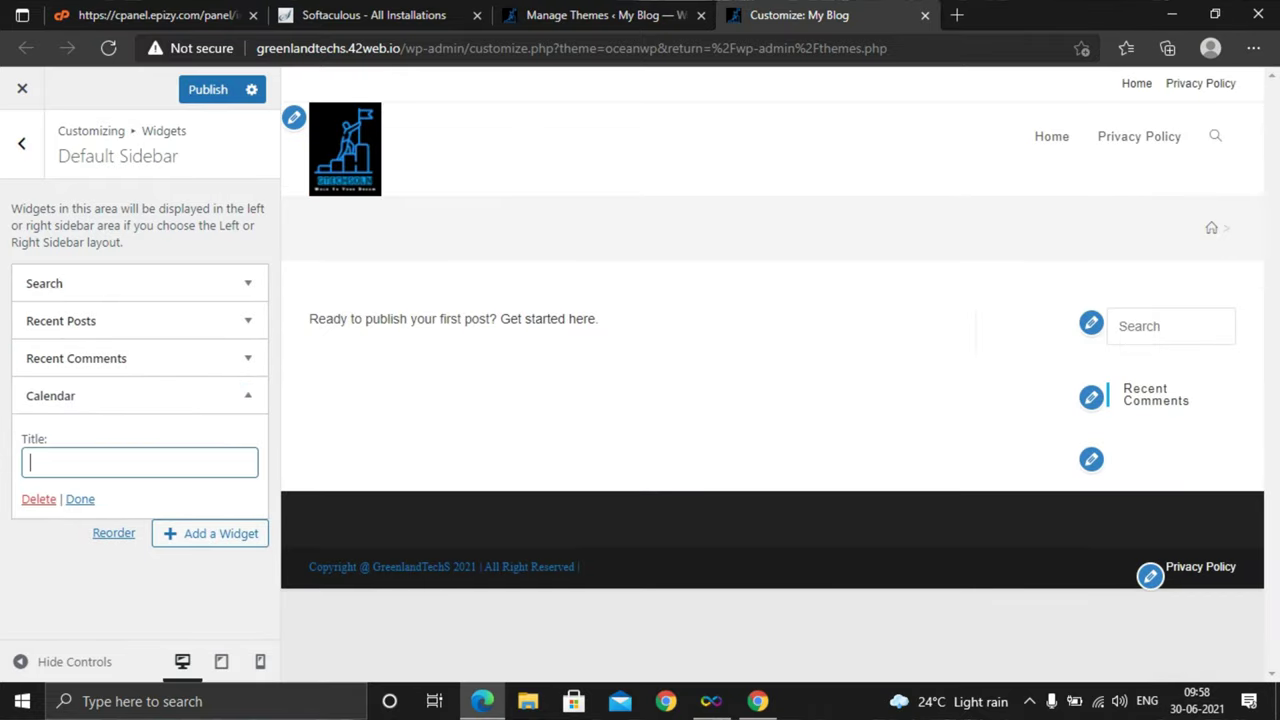
pyautogui.write('lender')
pyautogui.click(46, 463)
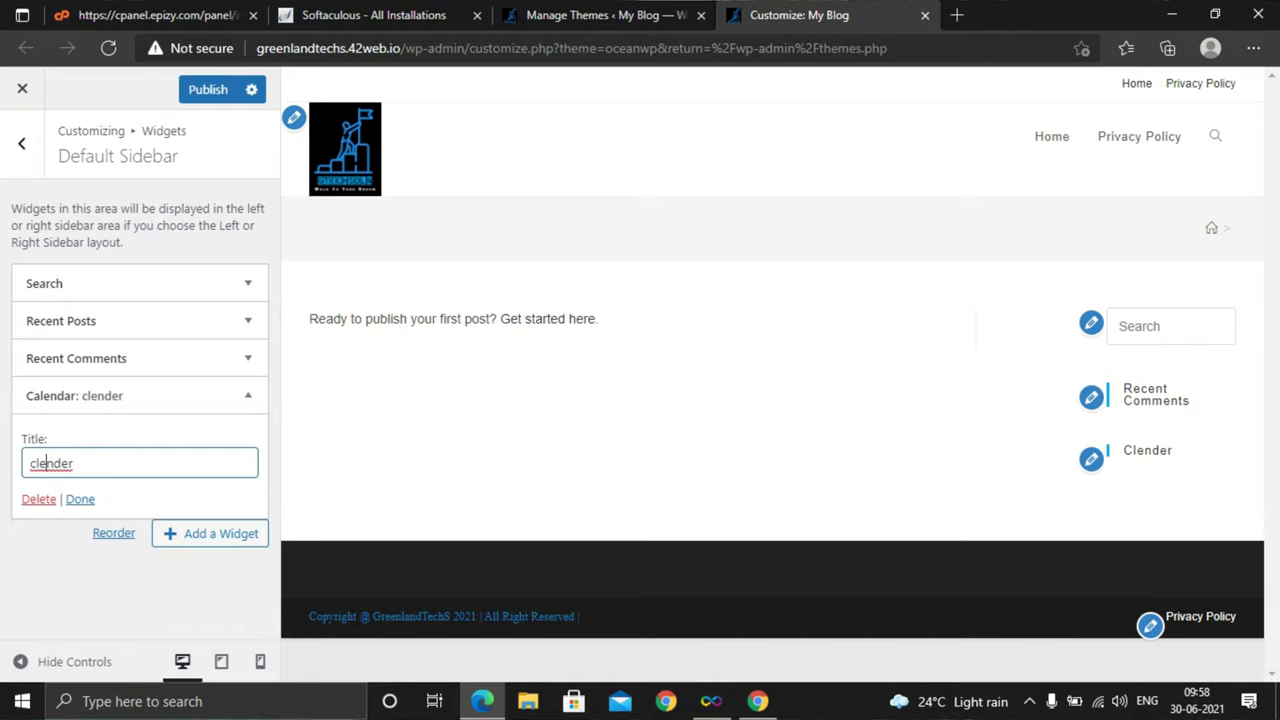
pyautogui.press('BackSpace')
pyautogui.write('a')
pyautogui.click(248, 395)
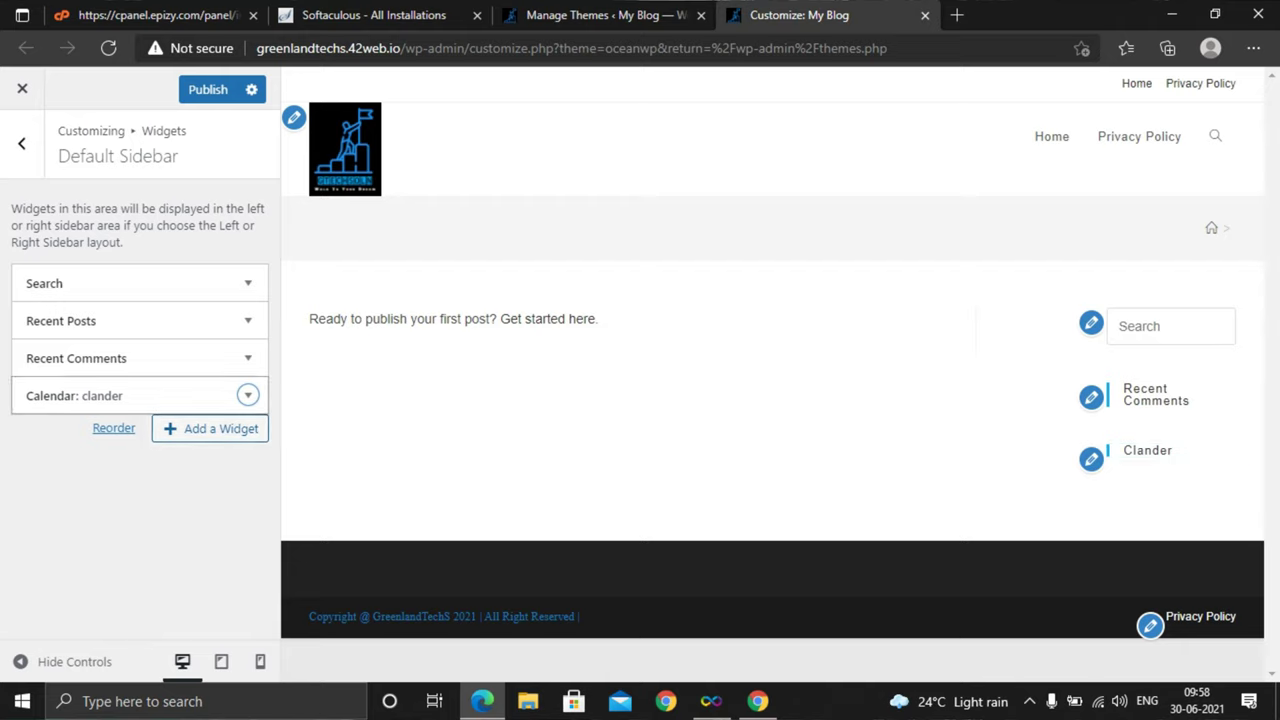
# Reopen the Calendar widget and set its title to 'calender'
pyautogui.press('Return')
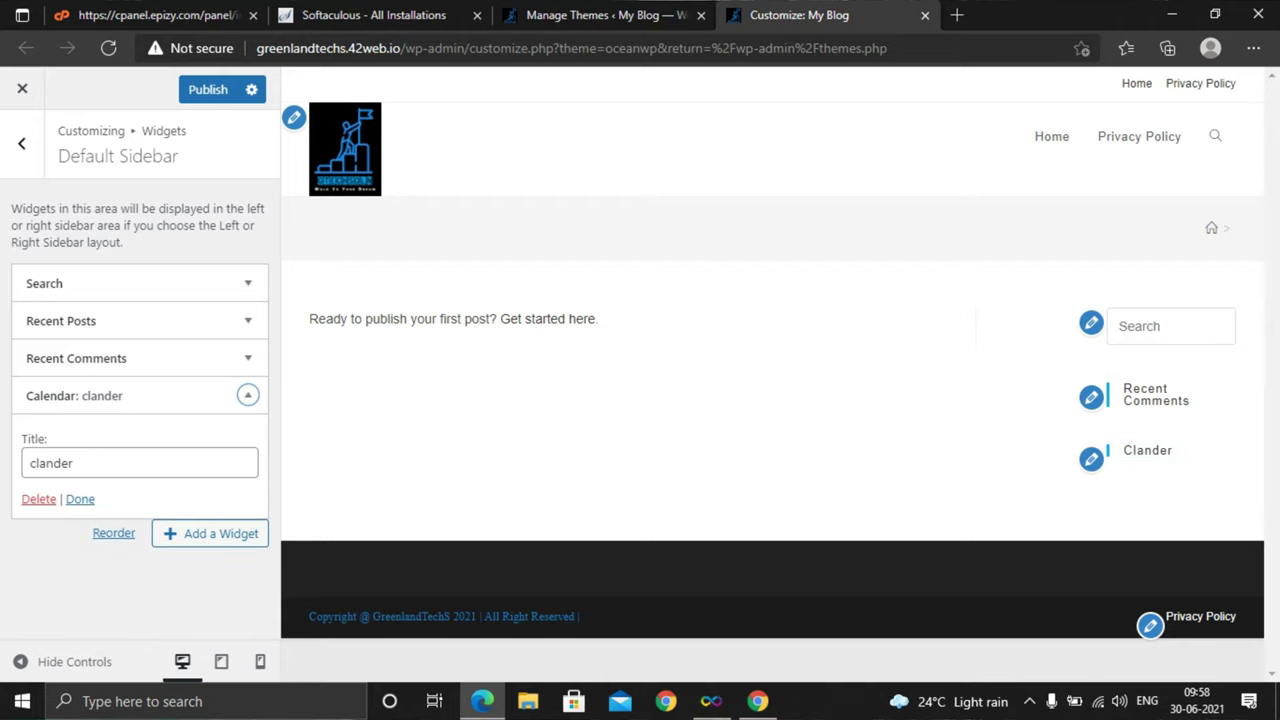
pyautogui.press('Tab')
pyautogui.press('End')
pyautogui.press('BackSpace')
pyautogui.press('BackSpace')
pyautogui.press('BackSpace')
pyautogui.press('BackSpace')
pyautogui.press('BackSpace')
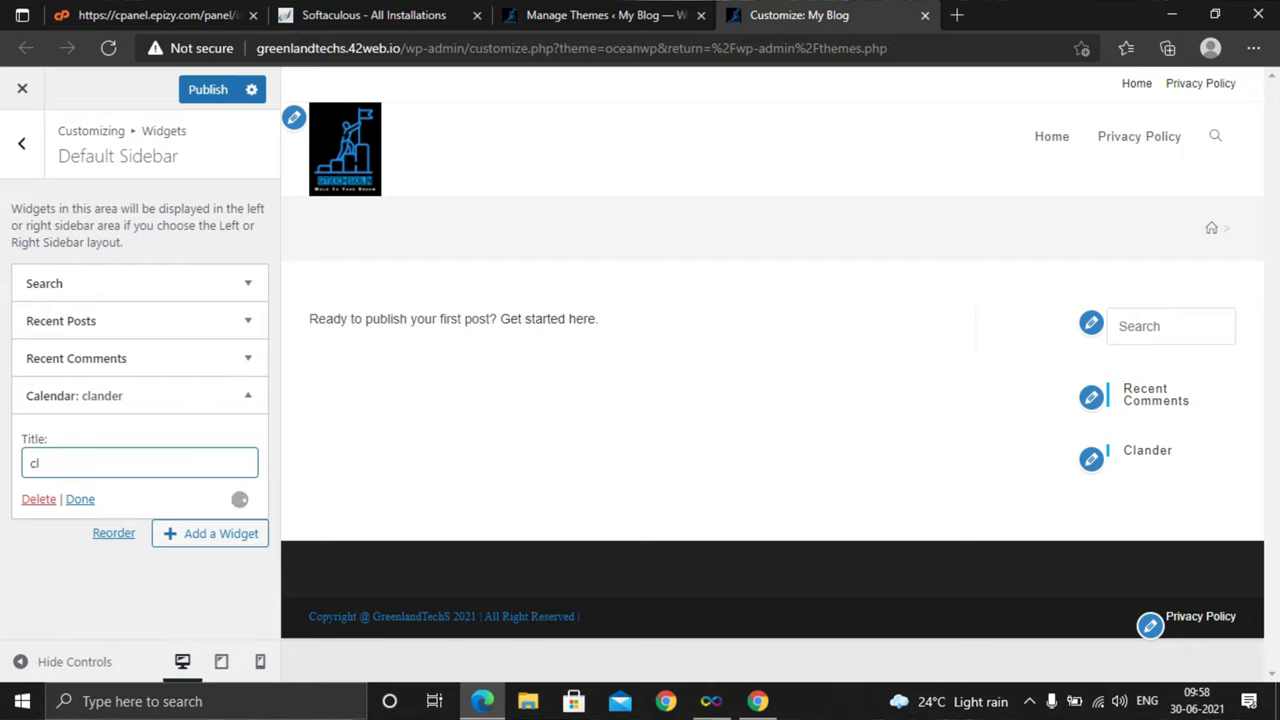
pyautogui.press('BackSpace')
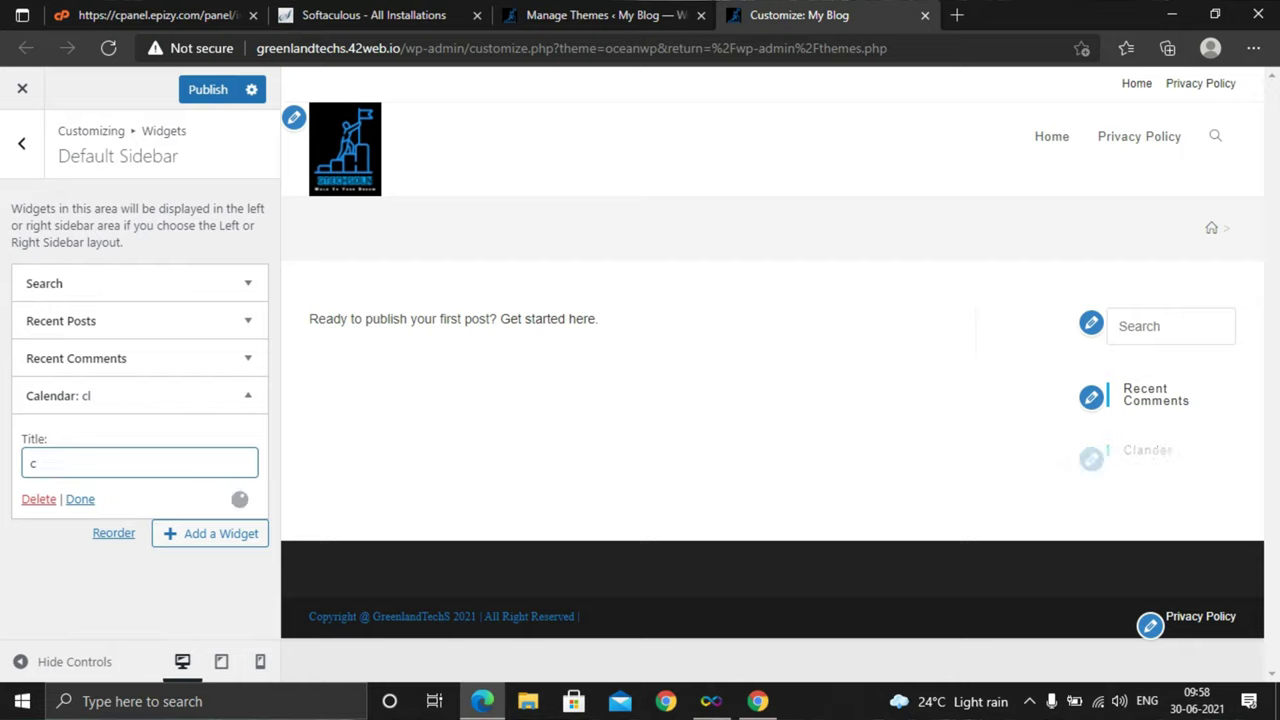
pyautogui.write('alender')
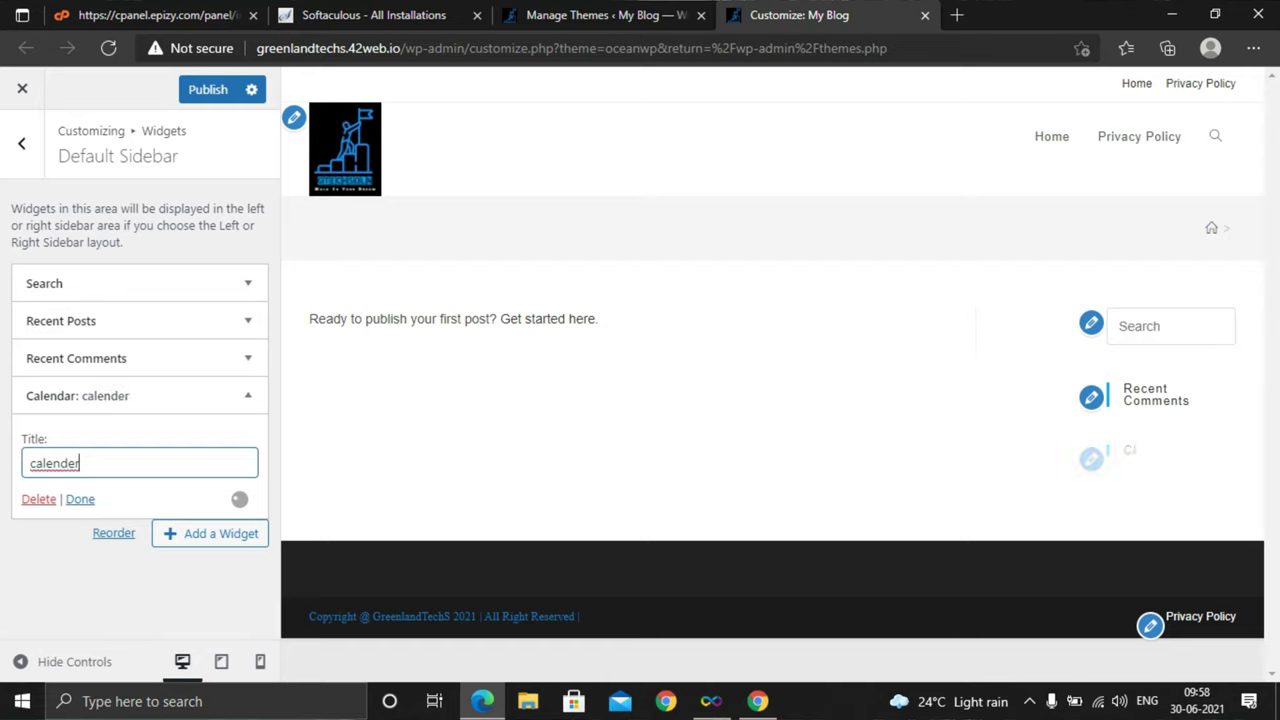
pyautogui.press('Tab')
pyautogui.press('Tab')
pyautogui.press('Return')
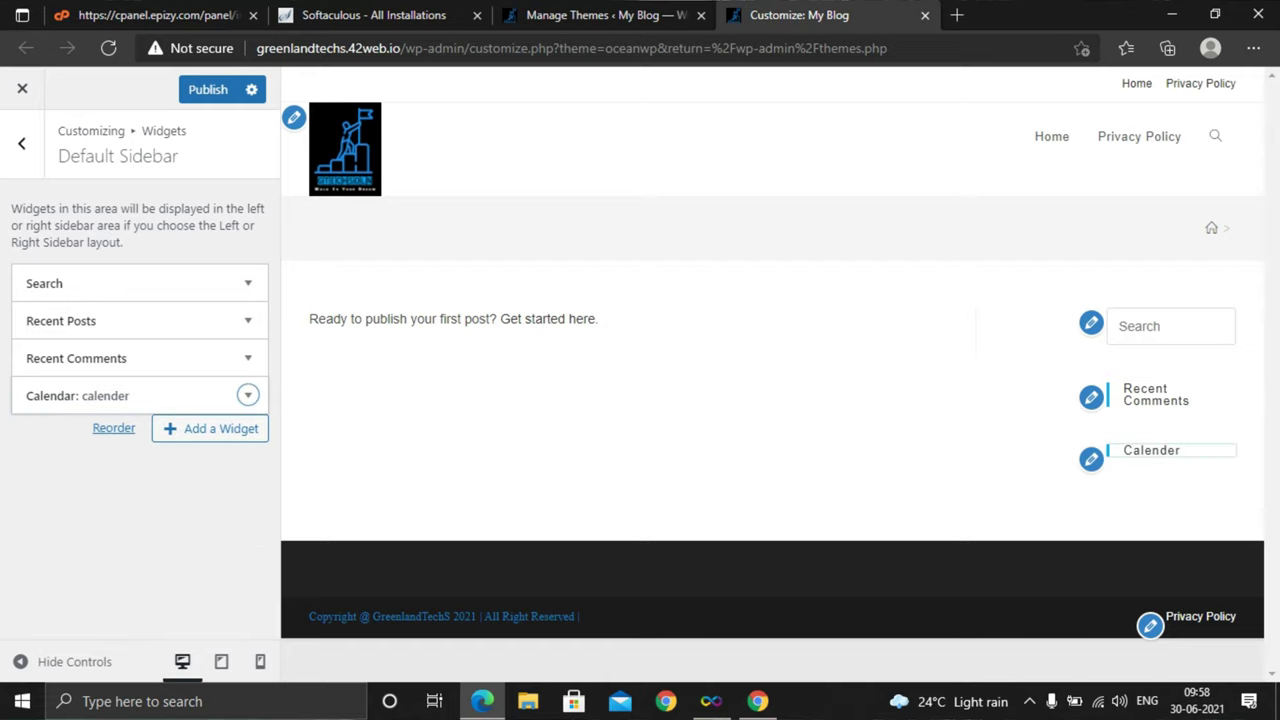
# Open the empty Footer 1 widget area, then go back to the widget areas list
pyautogui.hotkey('shift', 'Tab')
pyautogui.hotkey('shift', 'Tab')
pyautogui.hotkey('shift', 'Tab')
pyautogui.hotkey('shift', 'Tab')
pyautogui.press('Return')
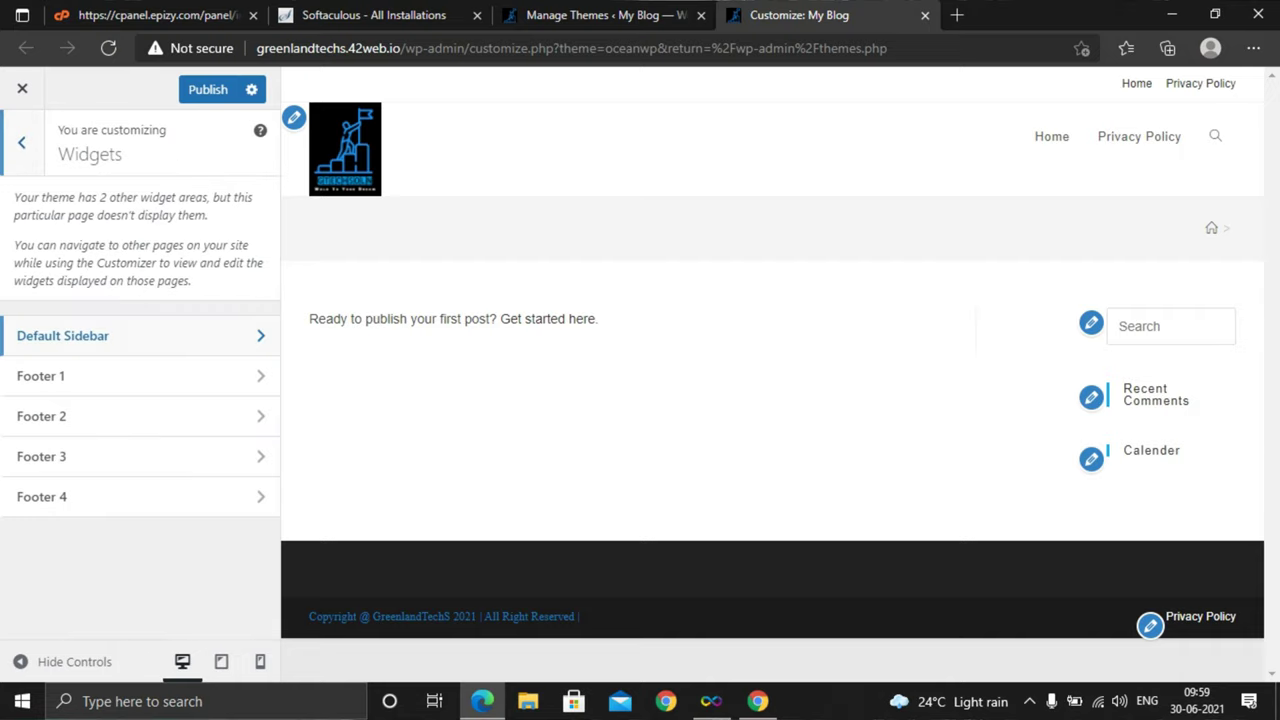
pyautogui.press('Tab')
pyautogui.press('Return')
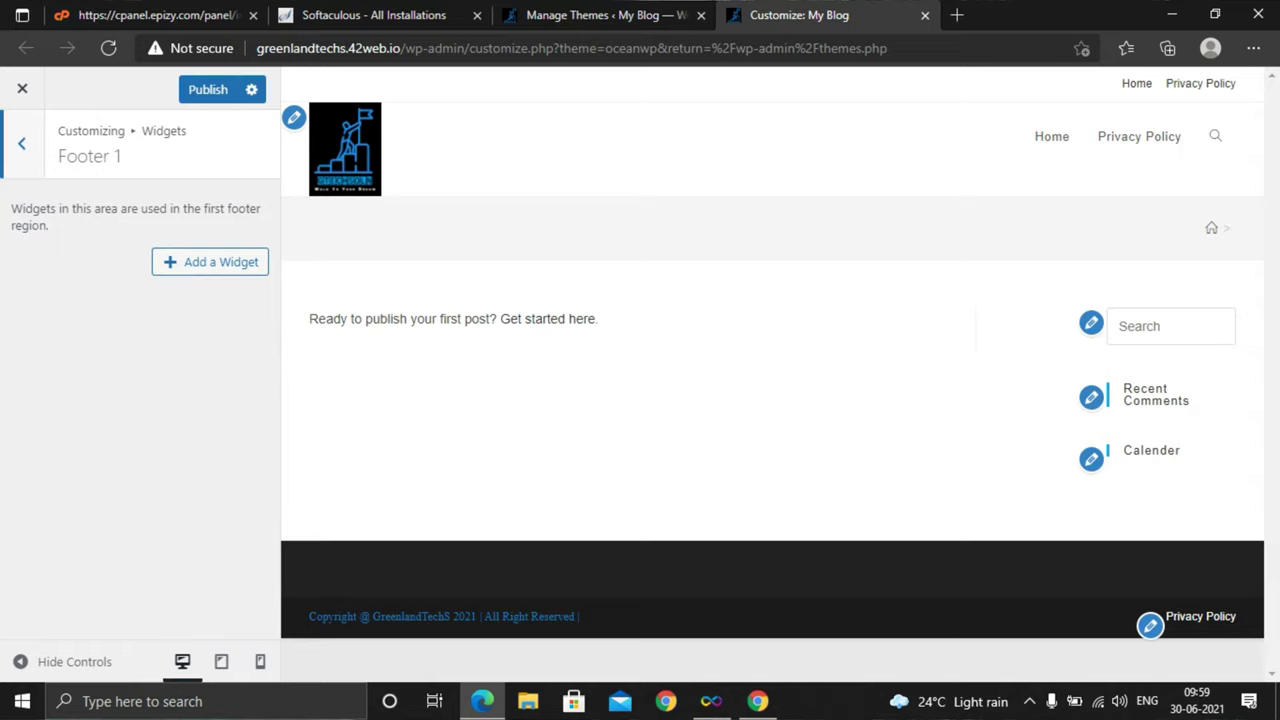
pyautogui.press('Return')
# Go back to the Customizer's main sections and open Homepage Settings
pyautogui.hotkey('shift', 'Tab')
pyautogui.hotkey('shift', 'Tab')
pyautogui.press('Return')
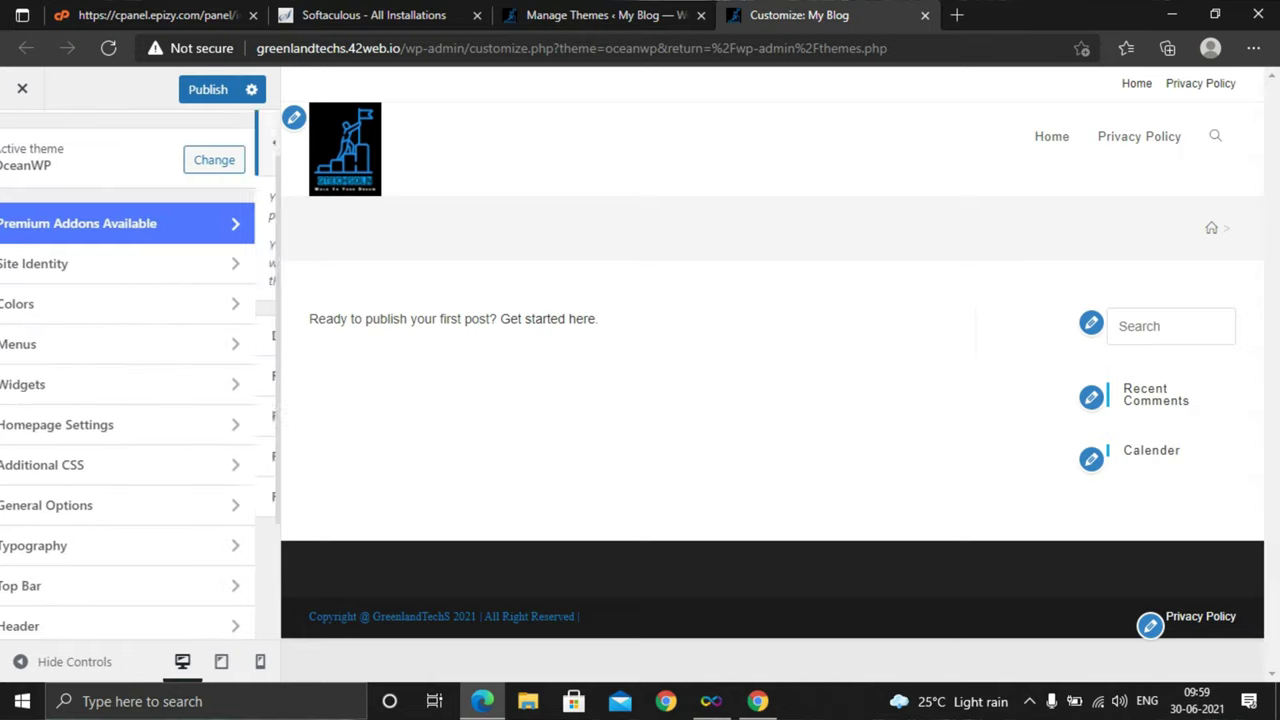
pyautogui.press('Tab')
pyautogui.press('Tab')
pyautogui.hotkey('shift', 'Tab')
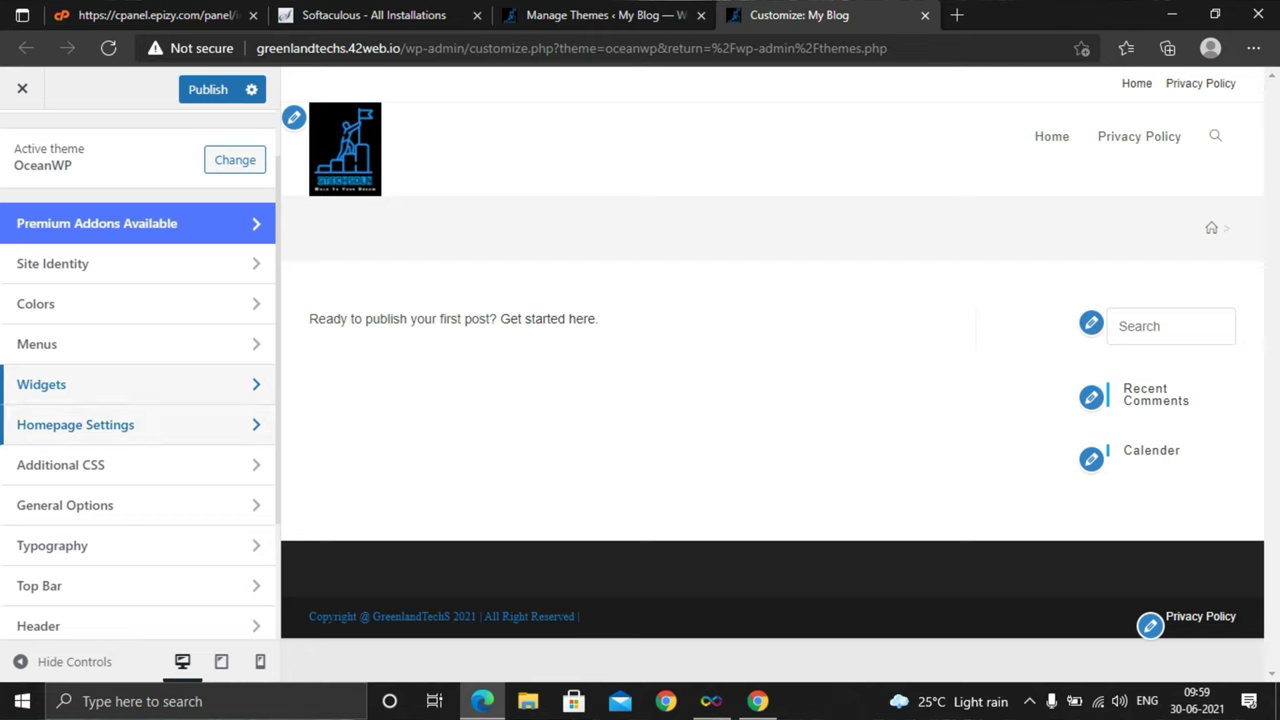
pyautogui.press('Return')
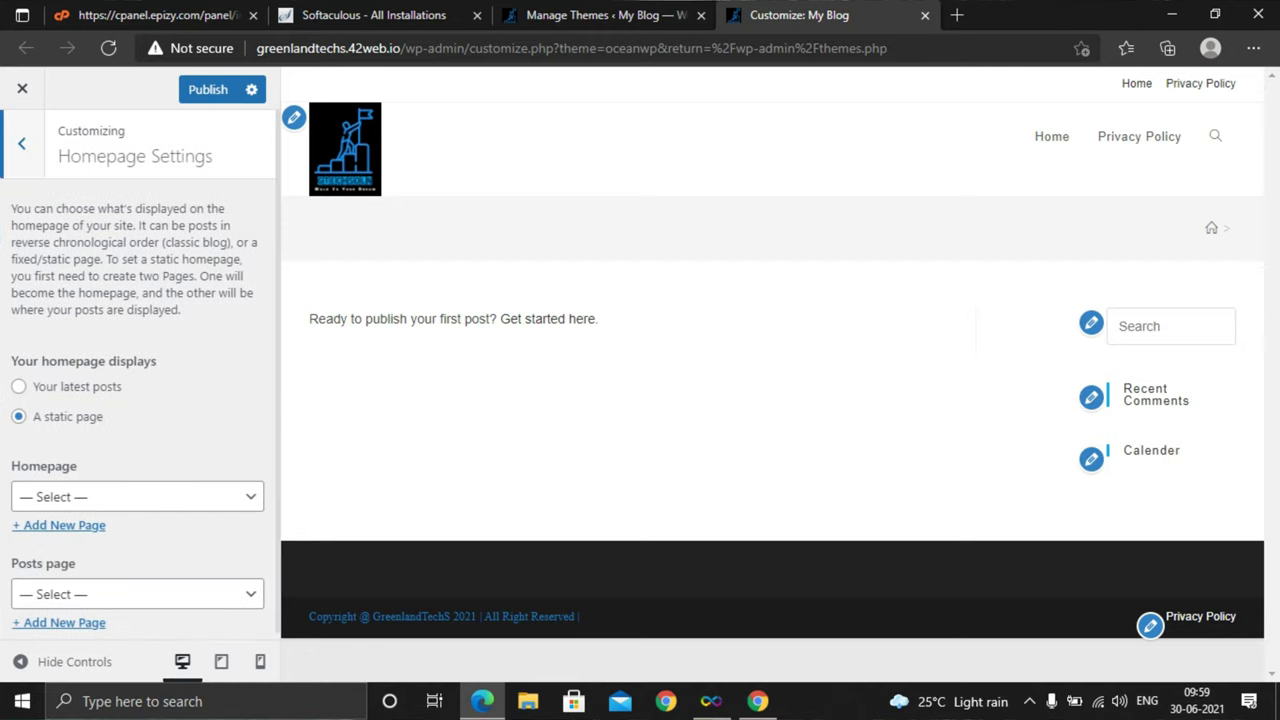
# Check the Homepage and Posts page dropdowns, leaving both with no page selected
pyautogui.click(137, 496)
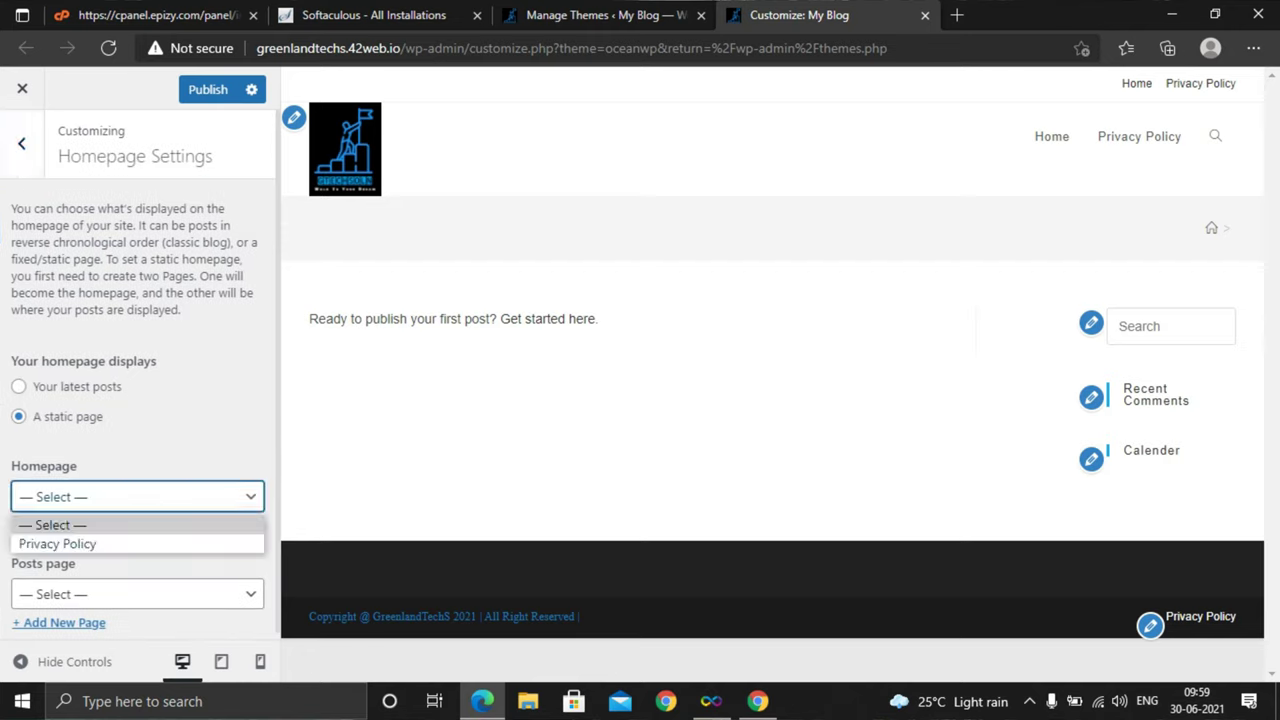
pyautogui.press('Escape')
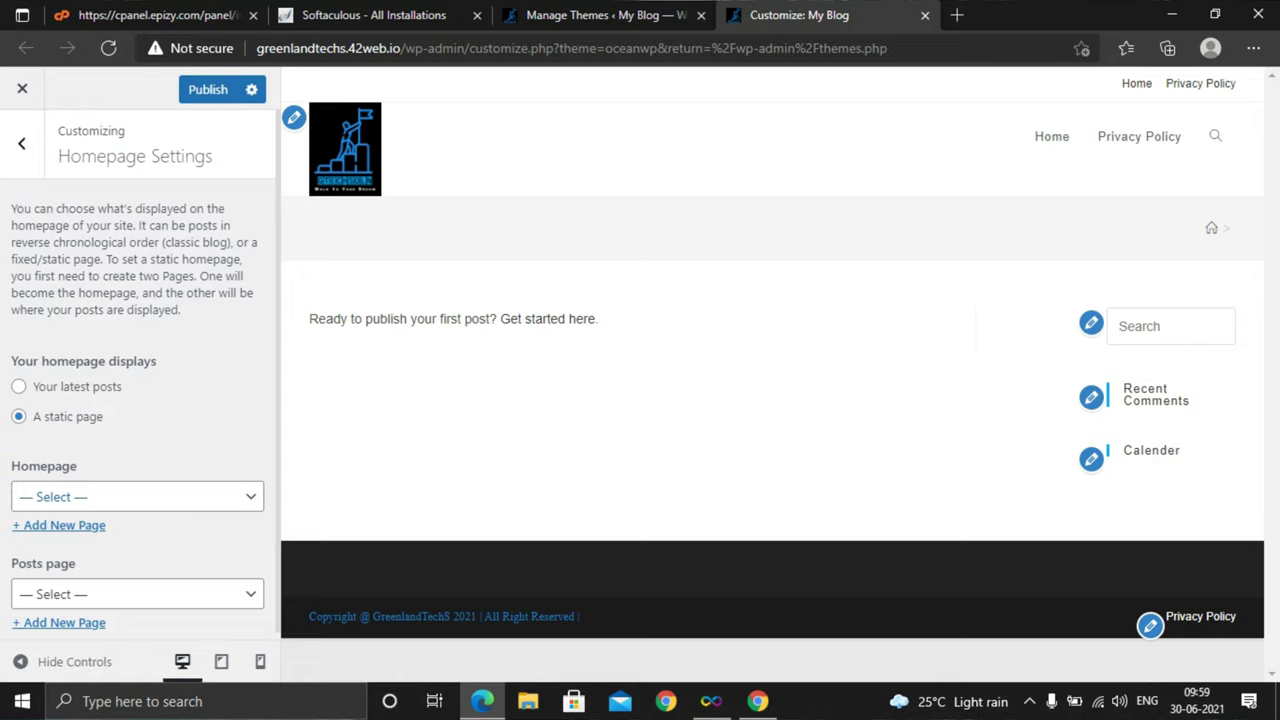
pyautogui.scroll(-1, 138, 374)
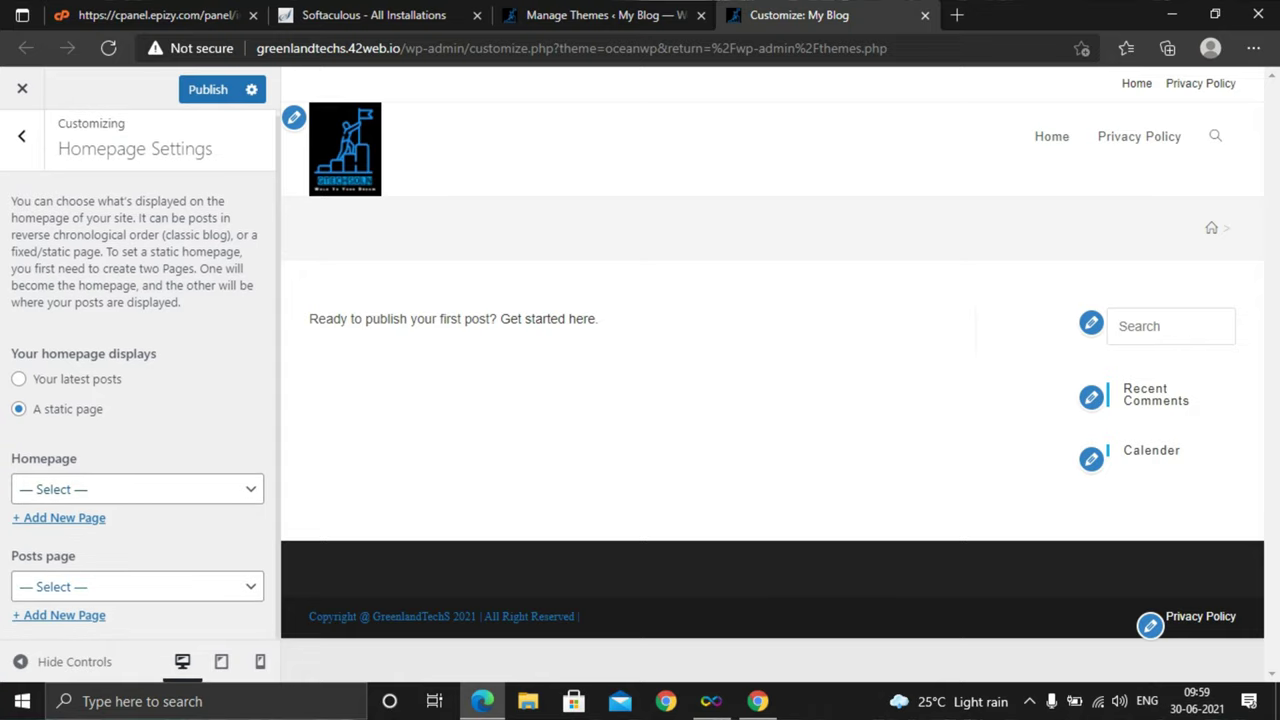
pyautogui.click(137, 586)
pyautogui.press('Escape')
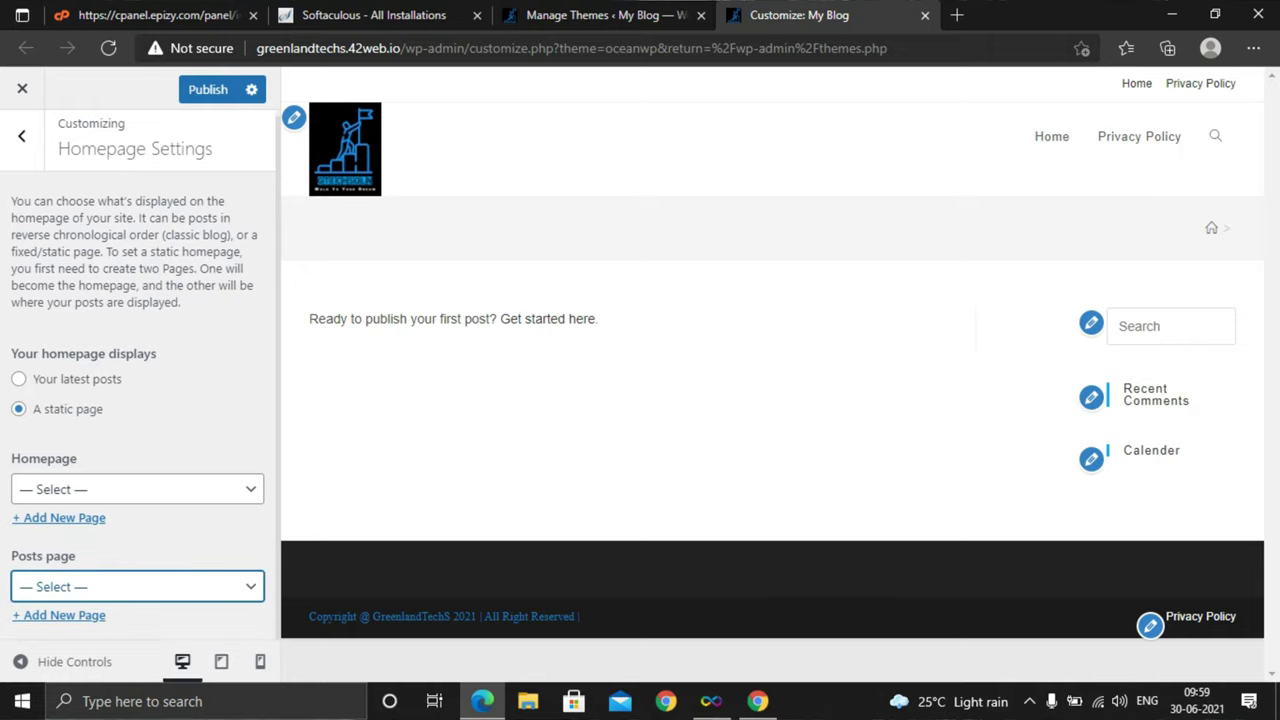
pyautogui.hotkey('alt', 'Down')
pyautogui.press('Escape')
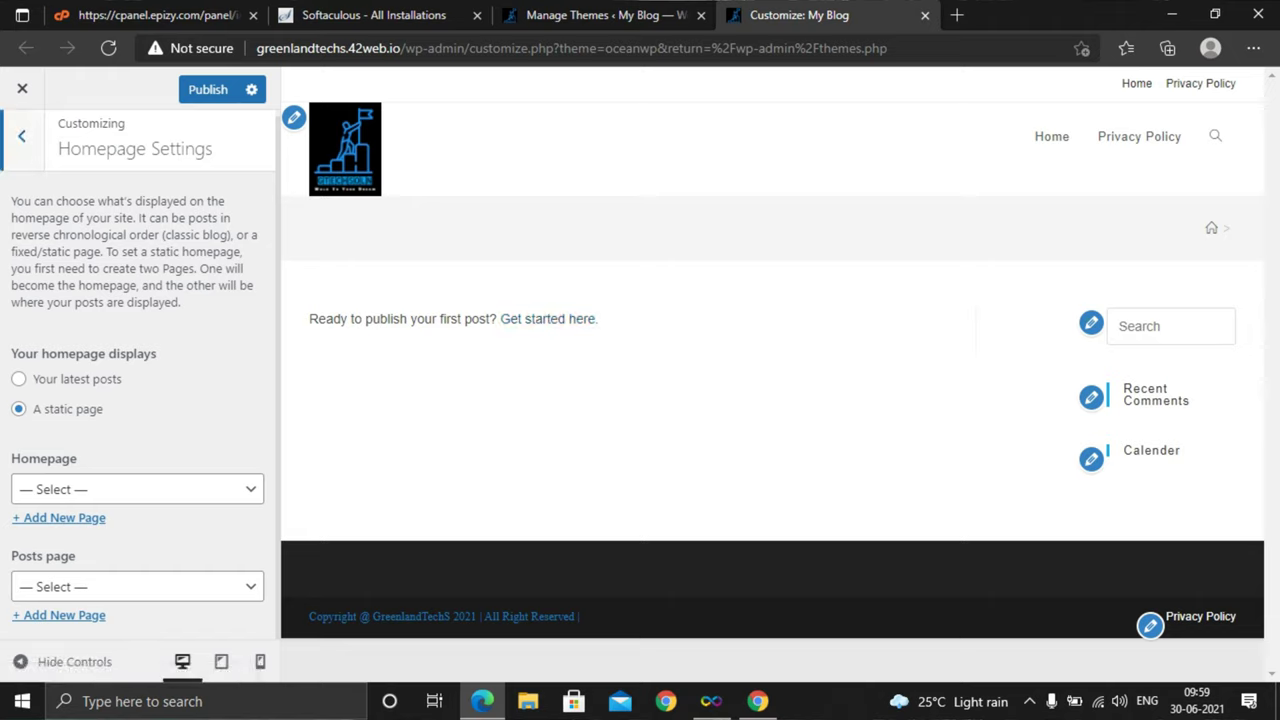
pyautogui.click(21, 136)
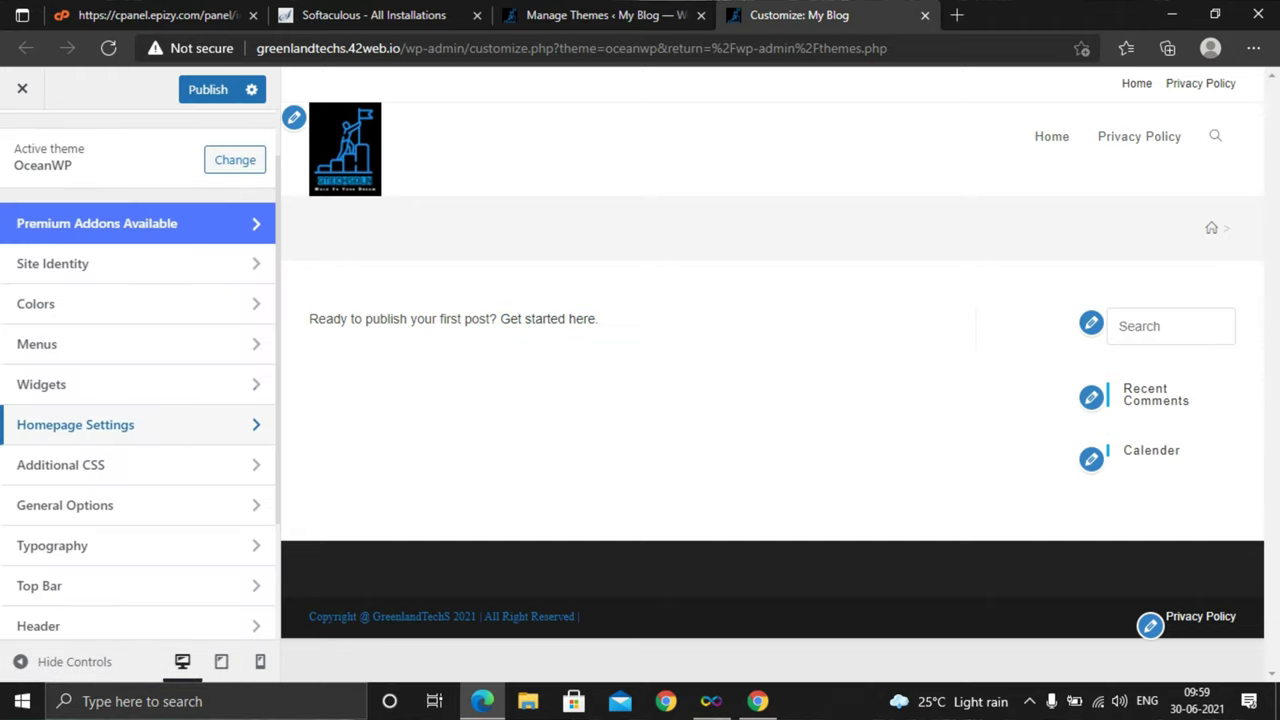
pyautogui.scroll(-1, 130, 420)
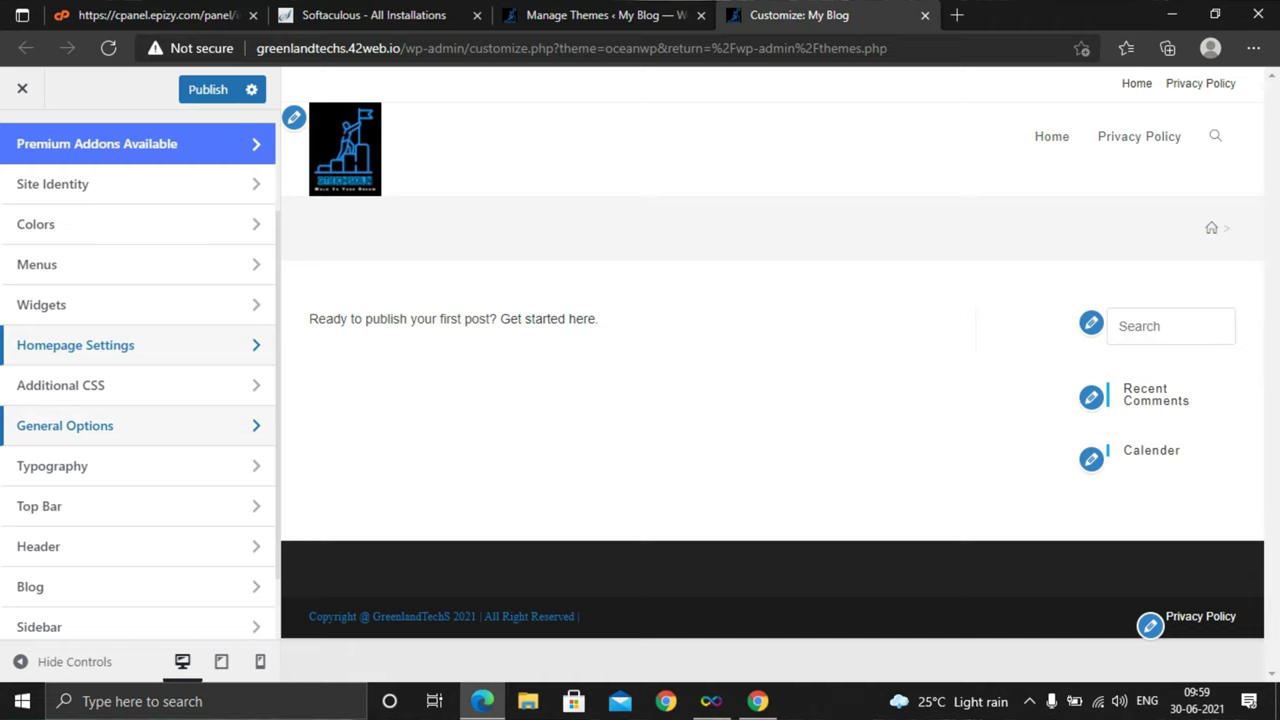
pyautogui.click(65, 425)
pyautogui.click(21, 136)
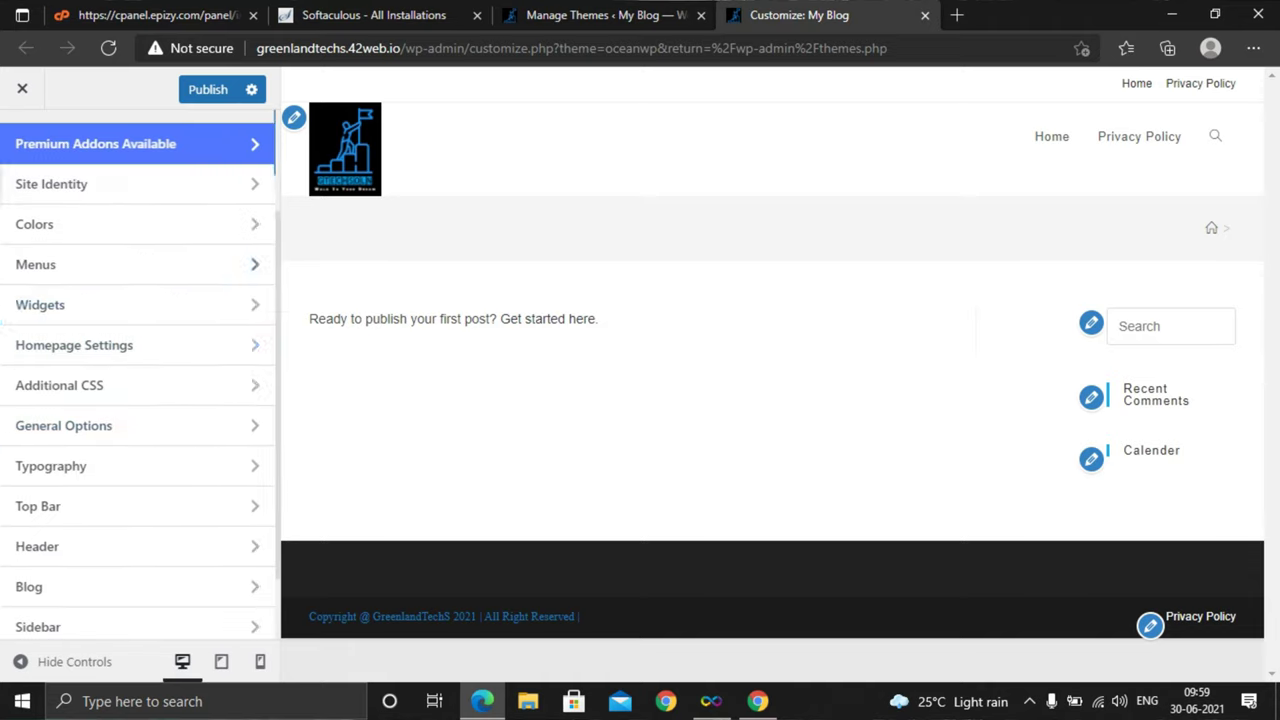
pyautogui.click(59, 385)
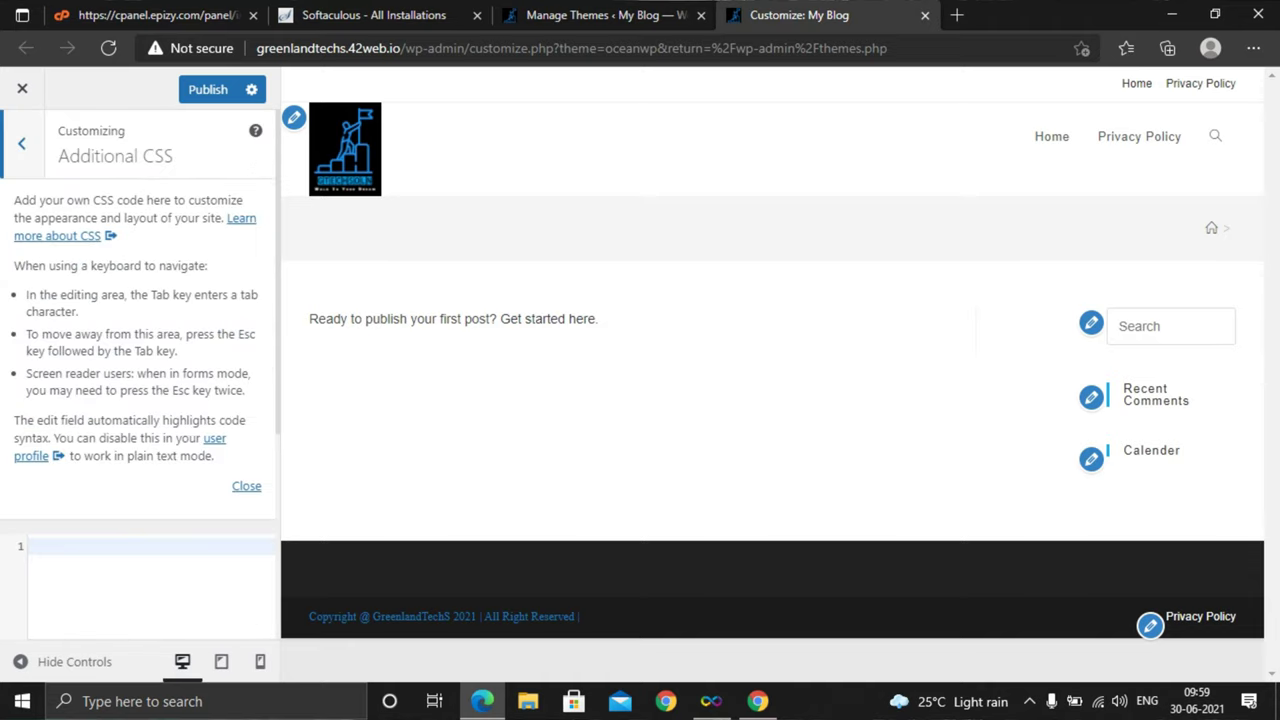
pyautogui.scroll(-3, 138, 380)
pyautogui.scroll(2, 138, 380)
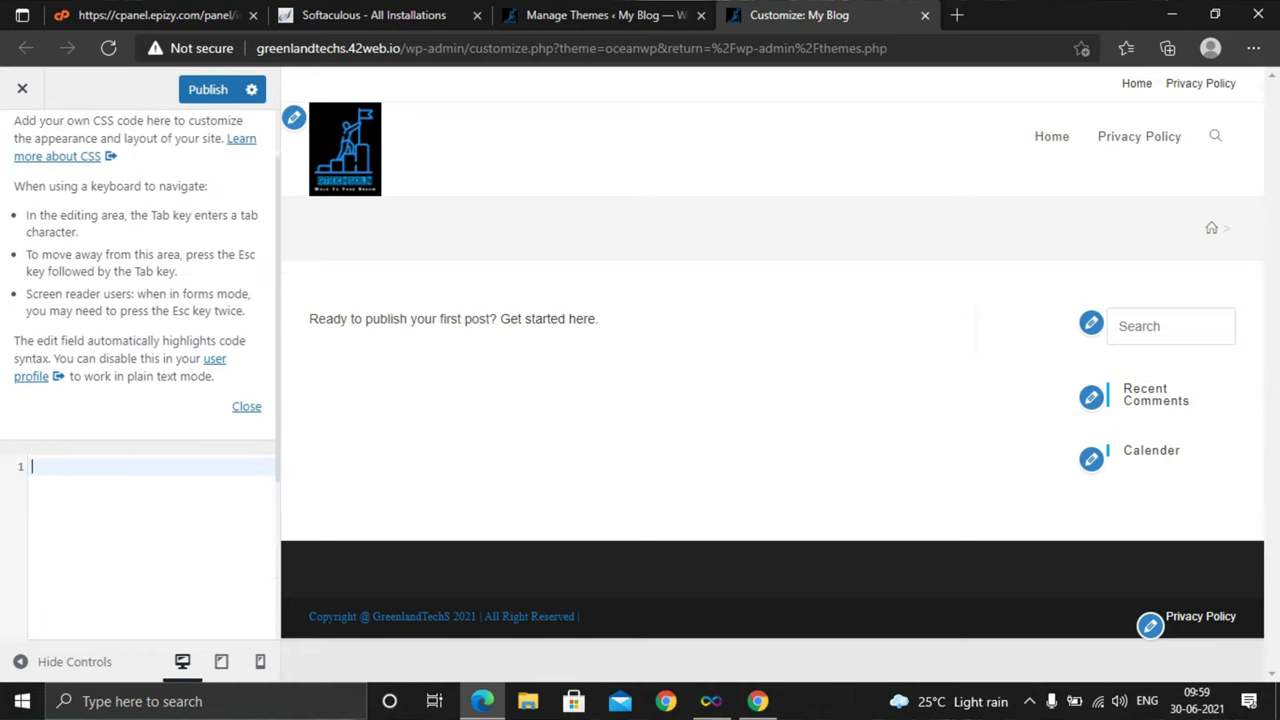
pyautogui.scroll(1, 138, 327)
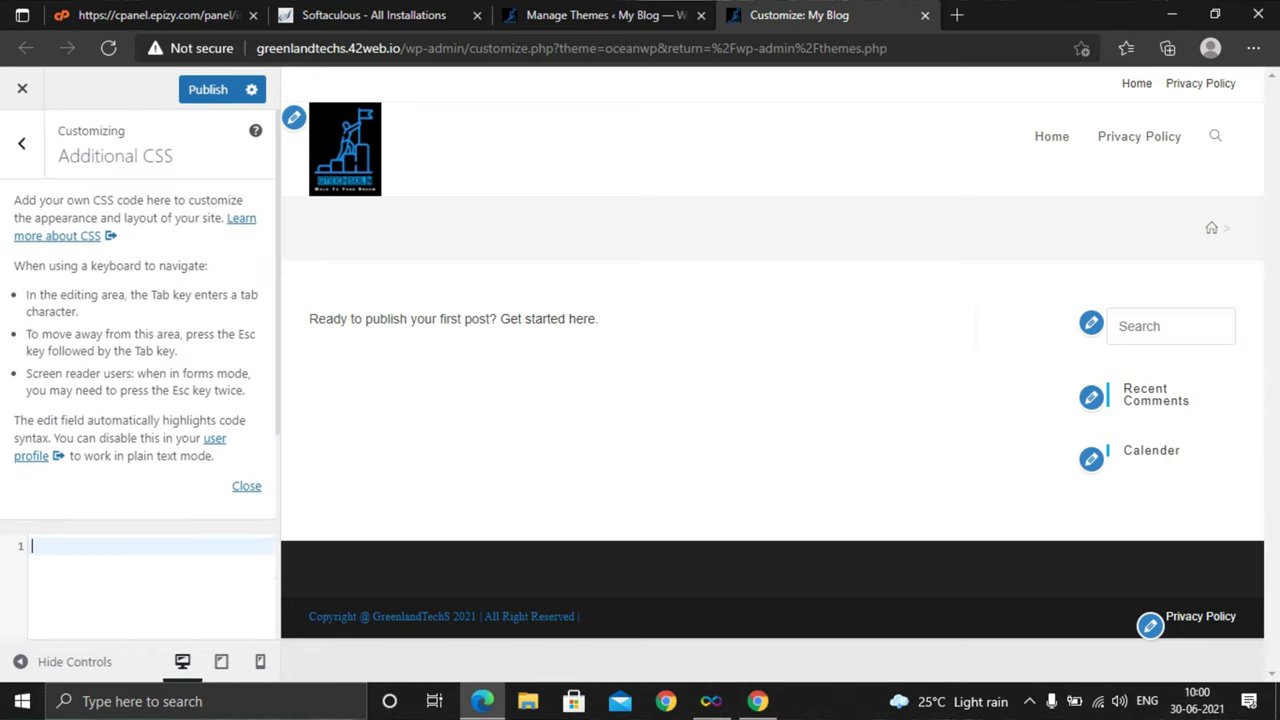
pyautogui.scroll(-2, 138, 380)
pyautogui.scroll(2, 138, 380)
pyautogui.scroll(-1, 138, 380)
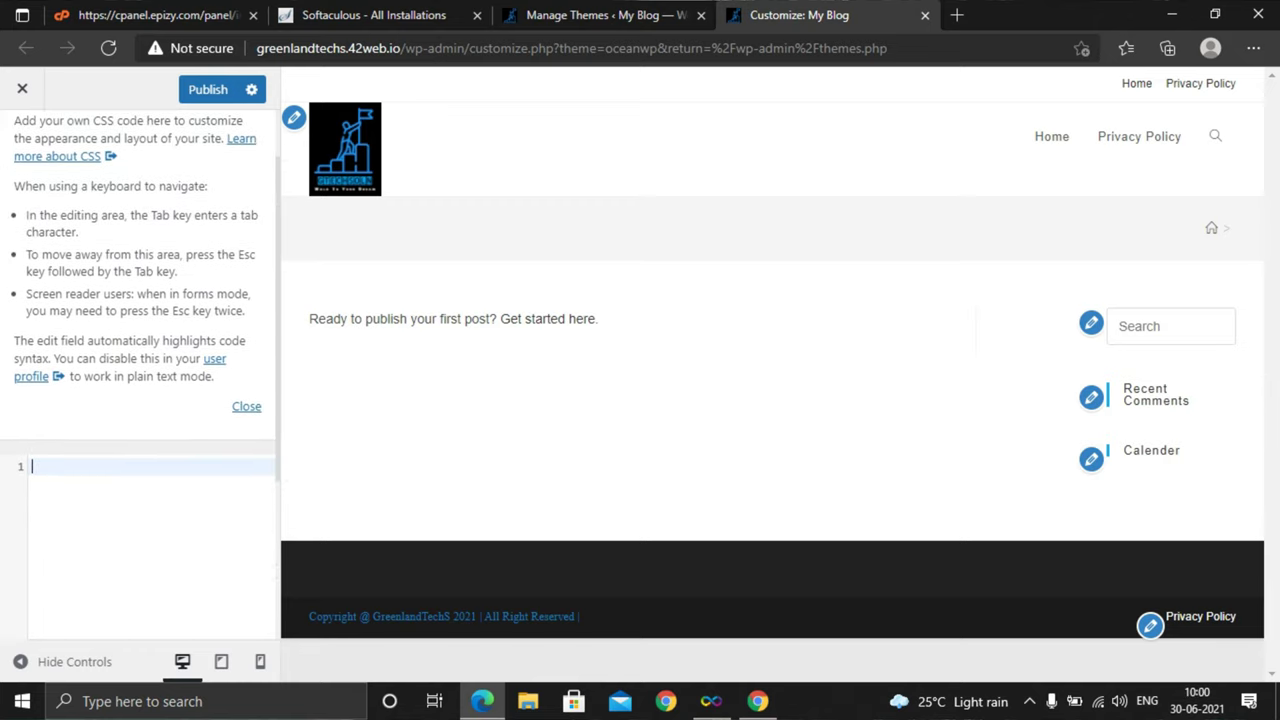
pyautogui.scroll(1, 138, 380)
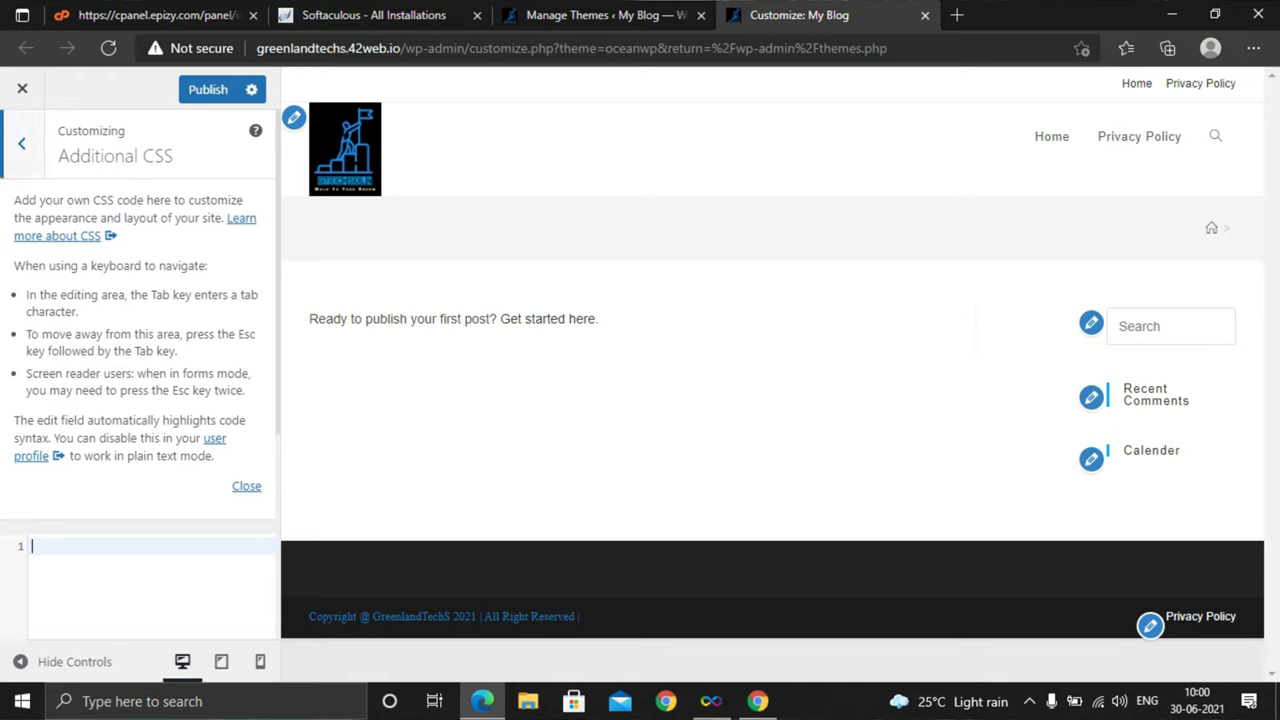
pyautogui.click(21, 143)
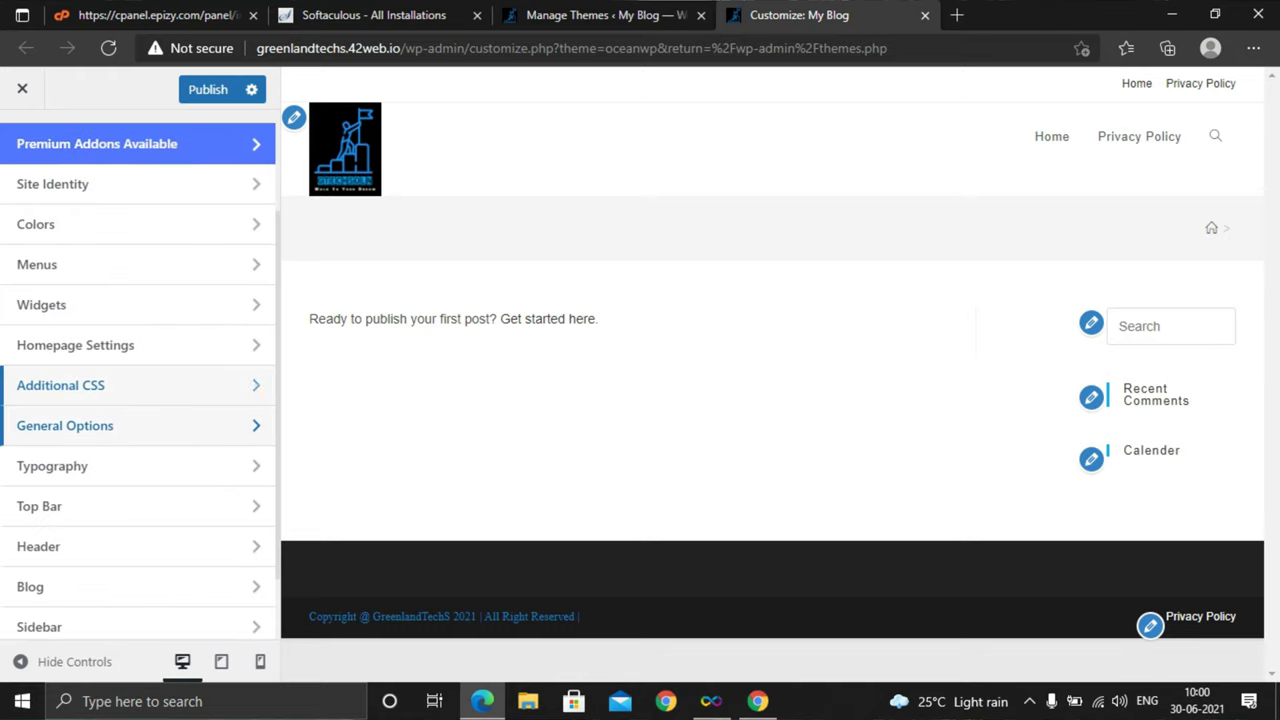
# Review the OceanWP General Styling colours without changes and return to the General Options list
pyautogui.click(65, 425)
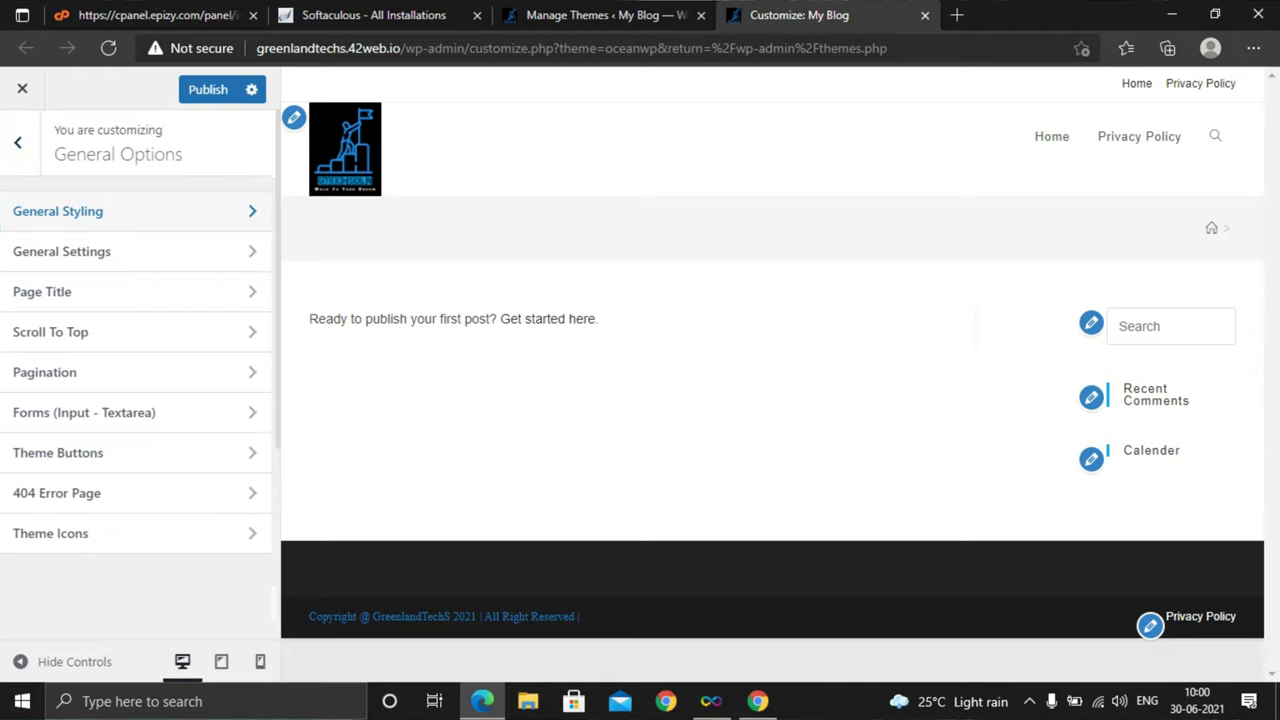
pyautogui.click(58, 211)
pyautogui.scroll(-2, 138, 380)
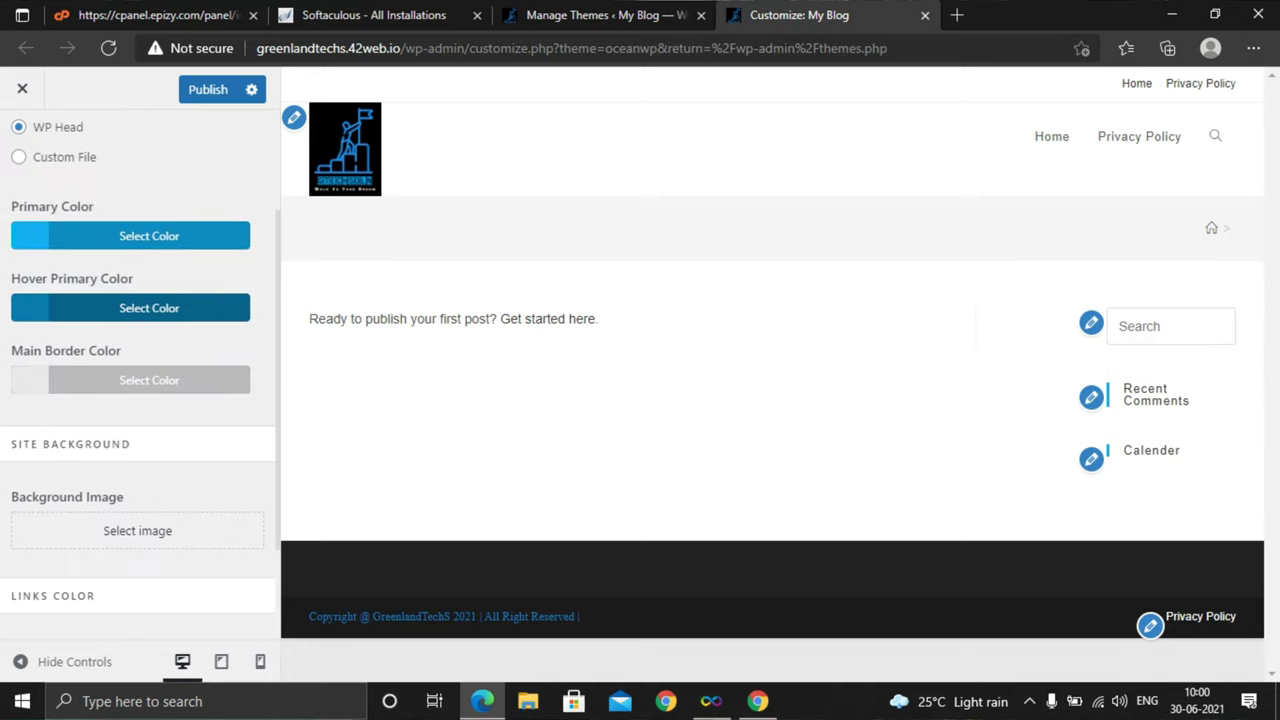
pyautogui.scroll(-2, 138, 380)
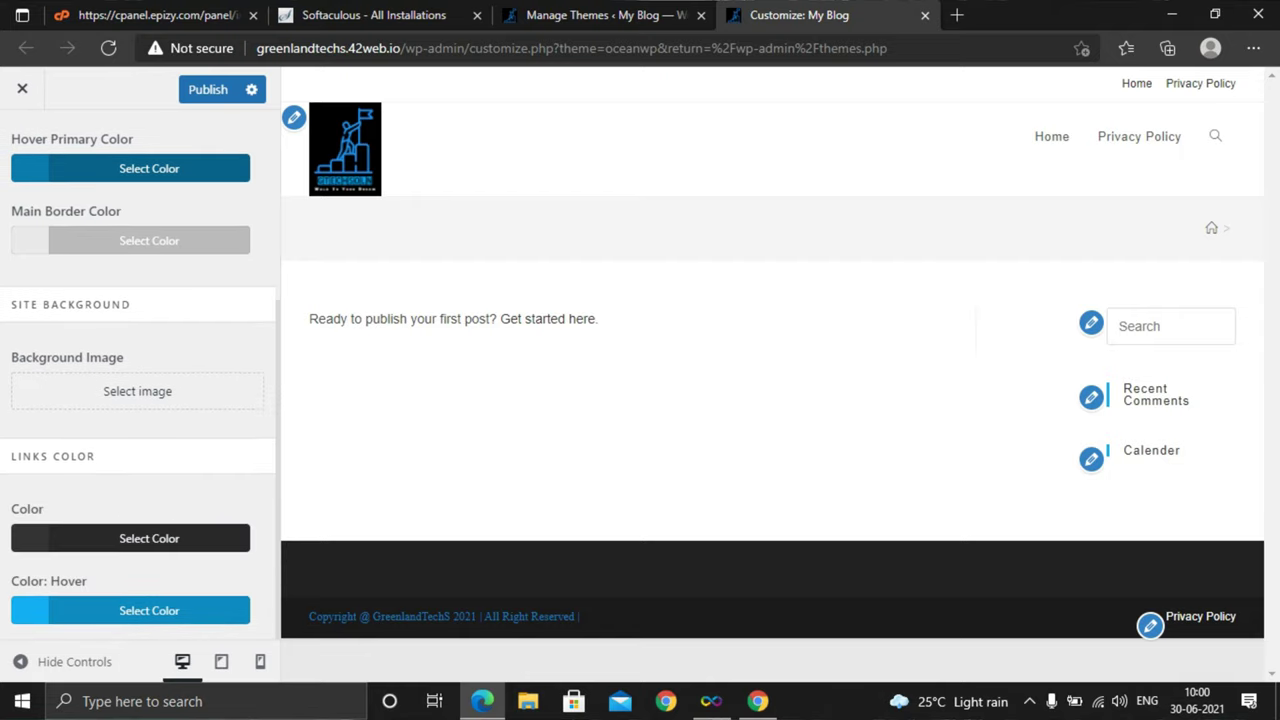
pyautogui.scroll(3, 138, 380)
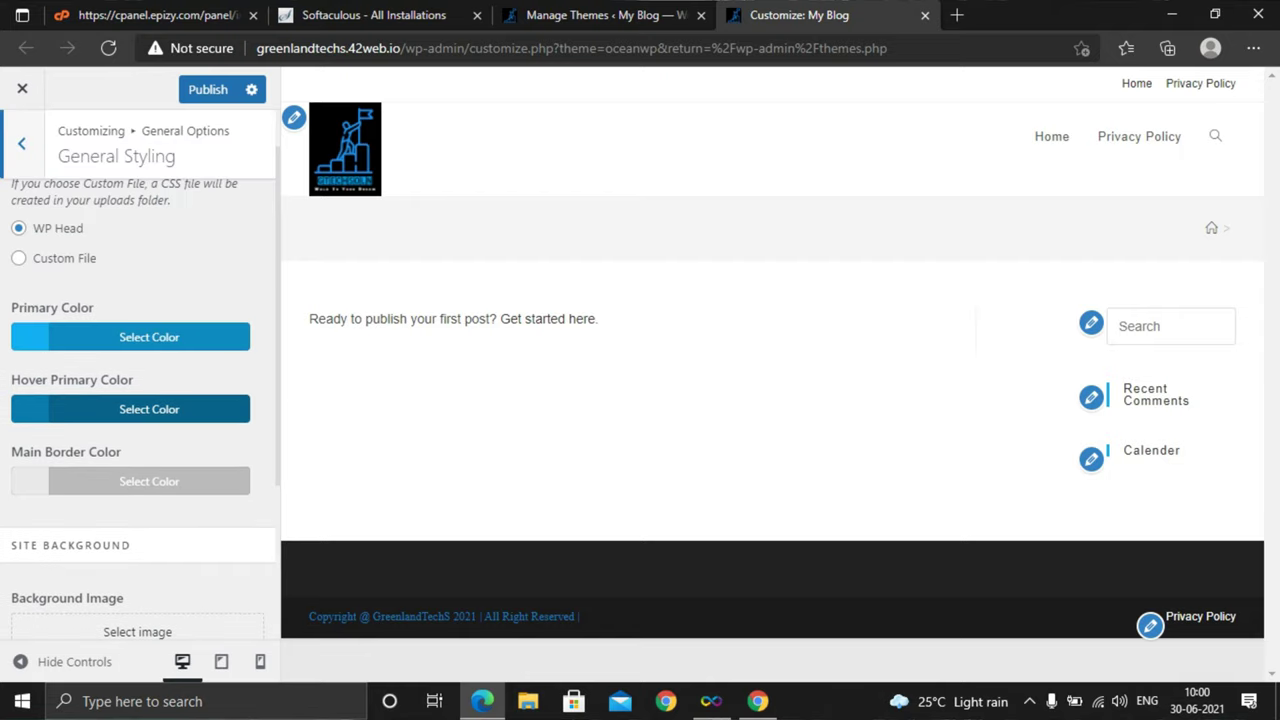
pyautogui.scroll(1, 130, 412)
pyautogui.press('Escape')
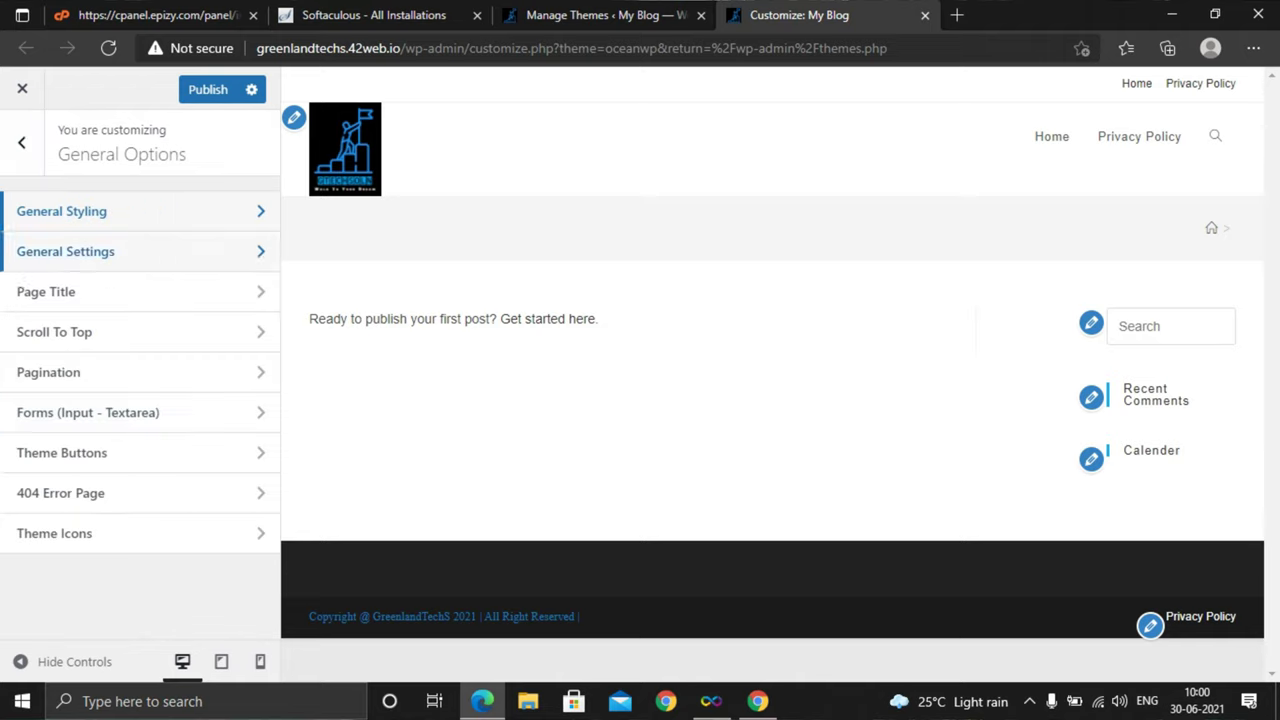
pyautogui.click(90, 251)
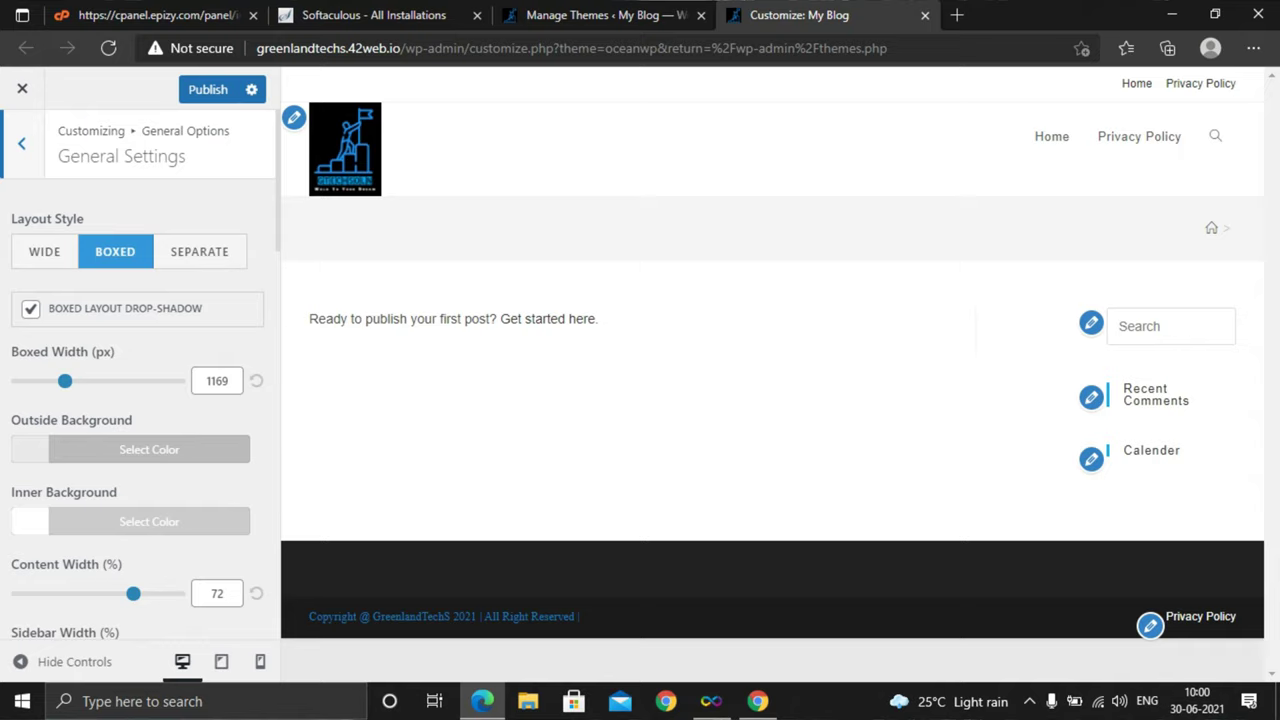
pyautogui.click(44, 251)
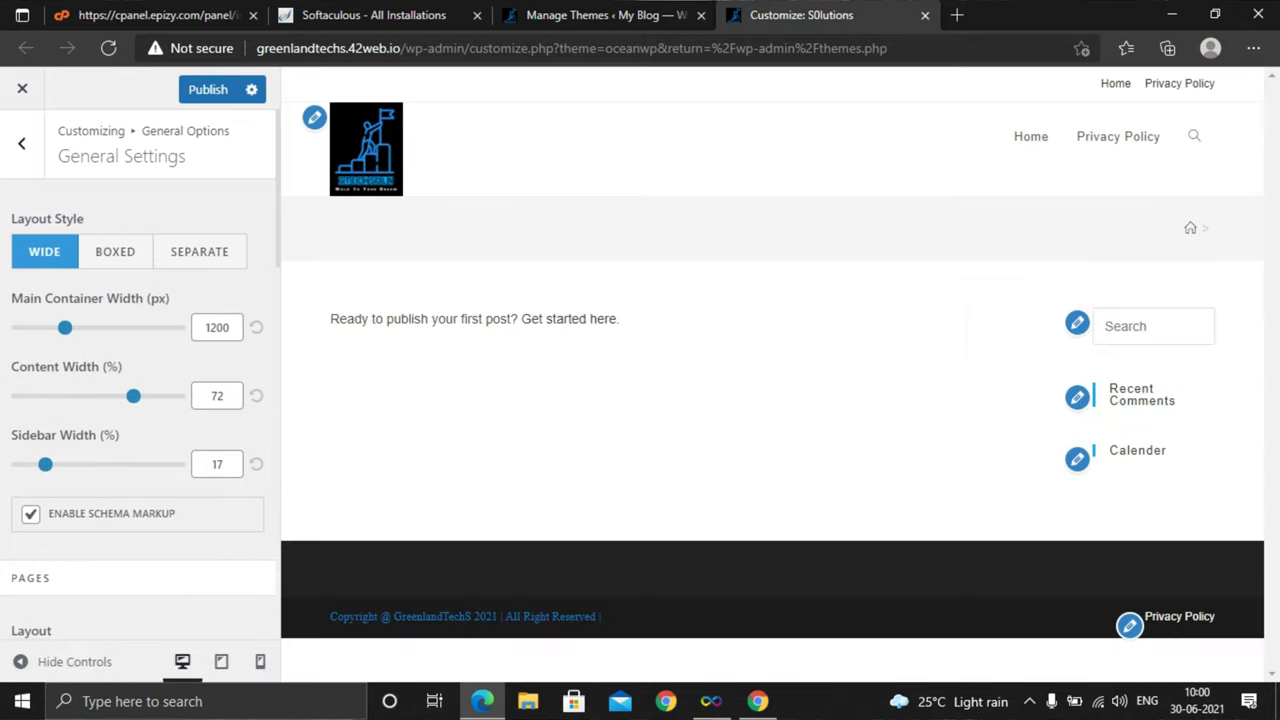
pyautogui.click(115, 251)
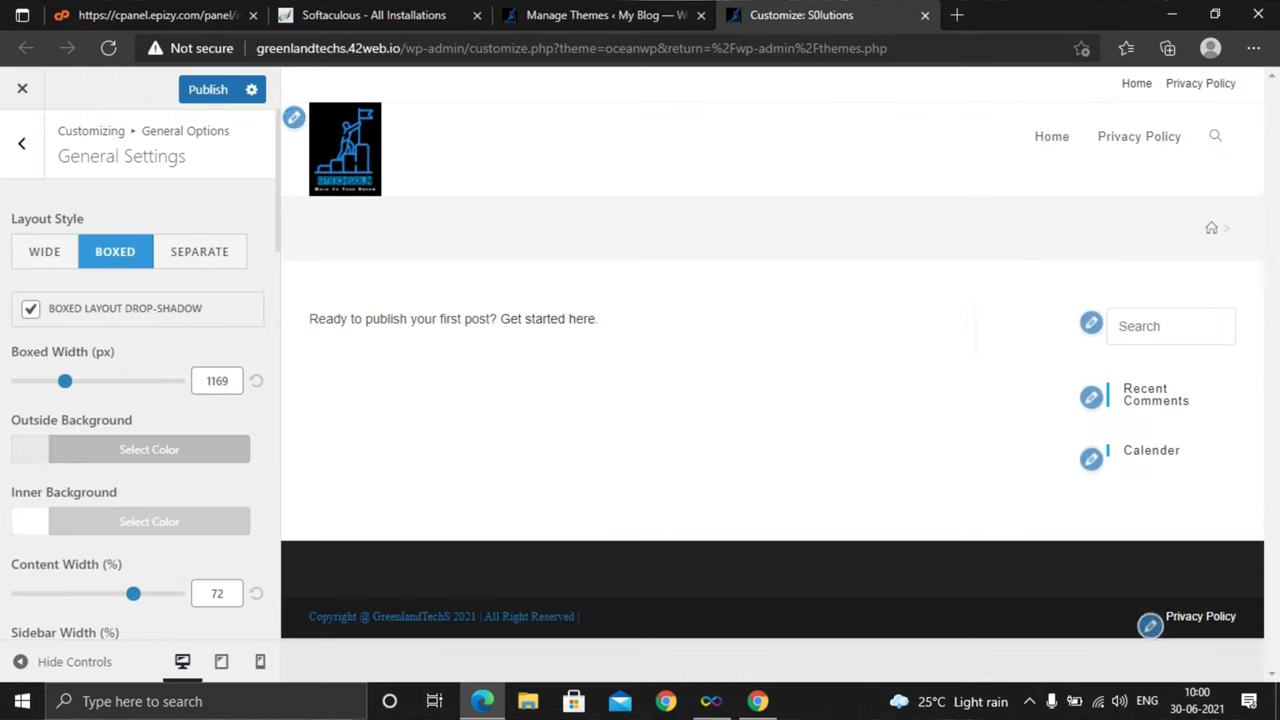
pyautogui.scroll(-1, 140, 400)
pyautogui.scroll(-2, 140, 374)
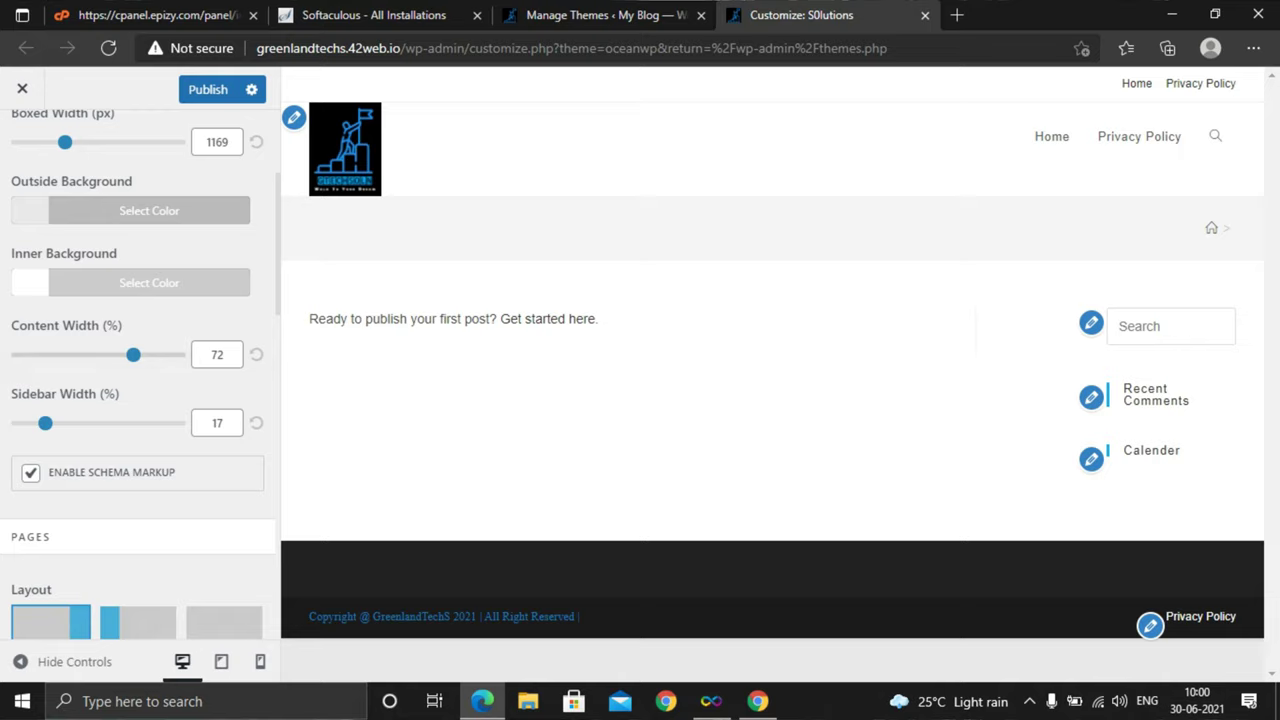
pyautogui.scroll(-5, 140, 380)
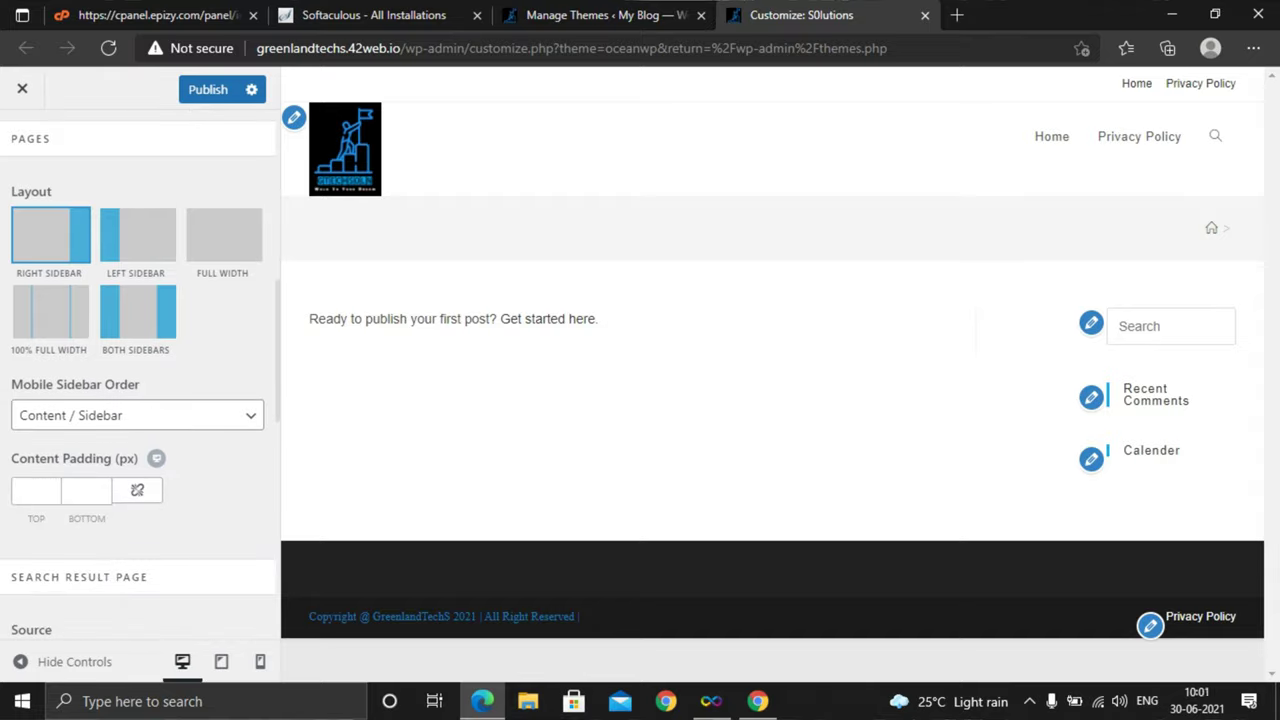
pyautogui.scroll(-3, 140, 380)
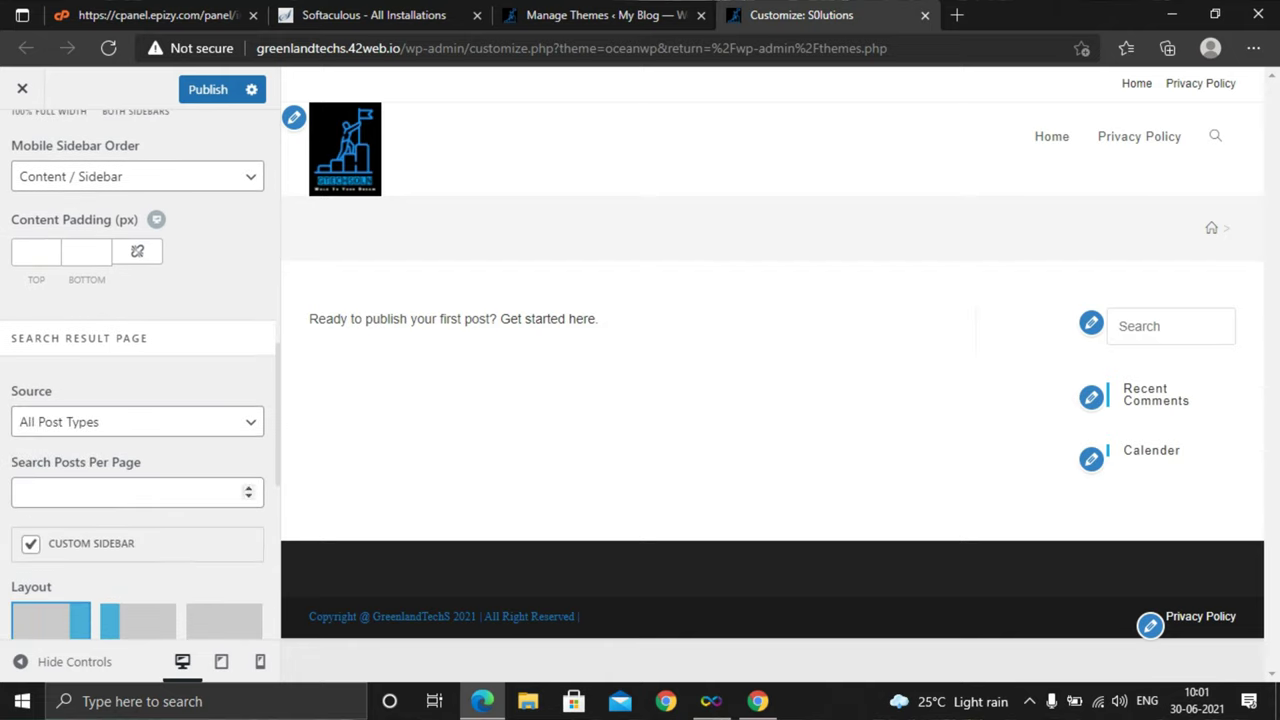
pyautogui.scroll(5, 140, 380)
pyautogui.click(21, 143)
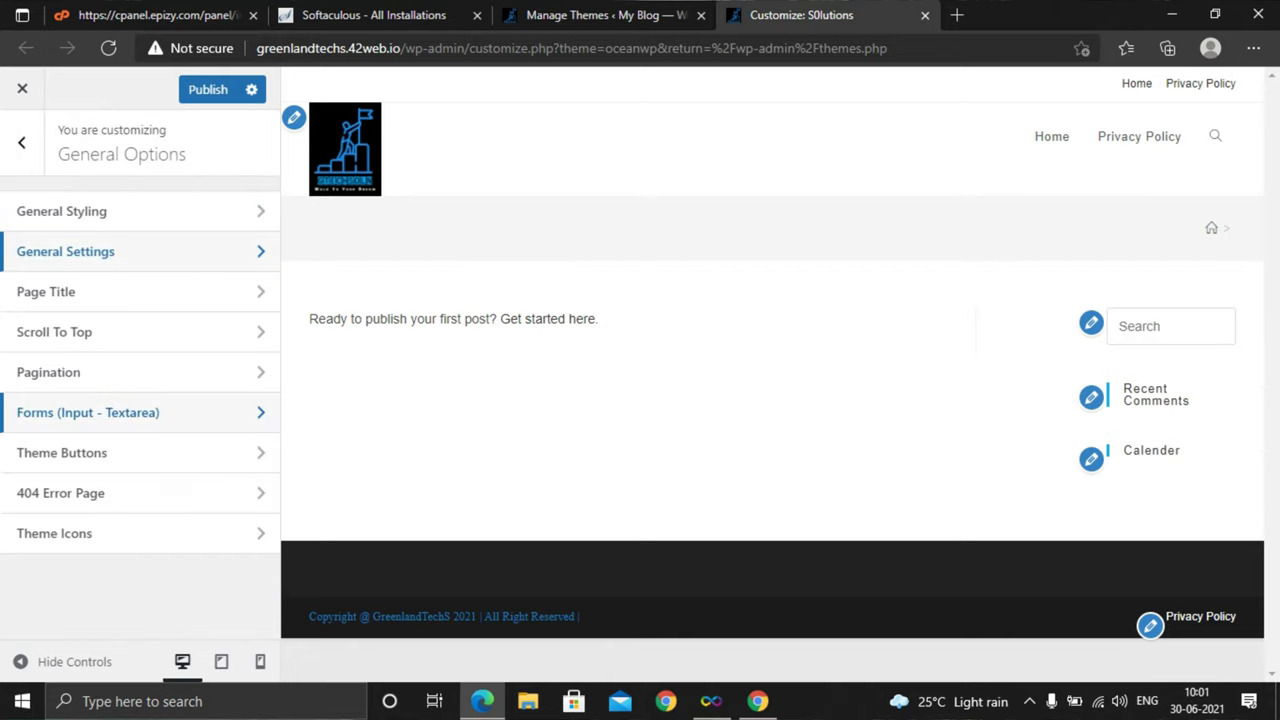
pyautogui.click(100, 291)
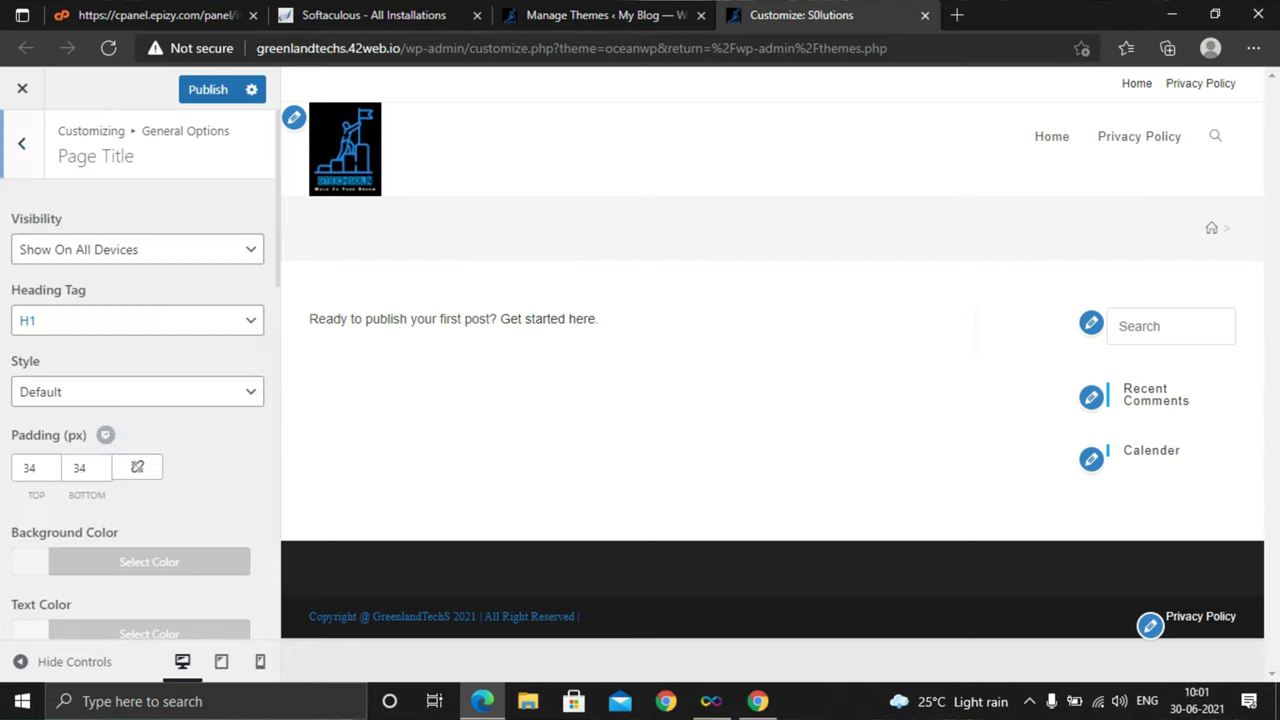
pyautogui.scroll(-3, 140, 380)
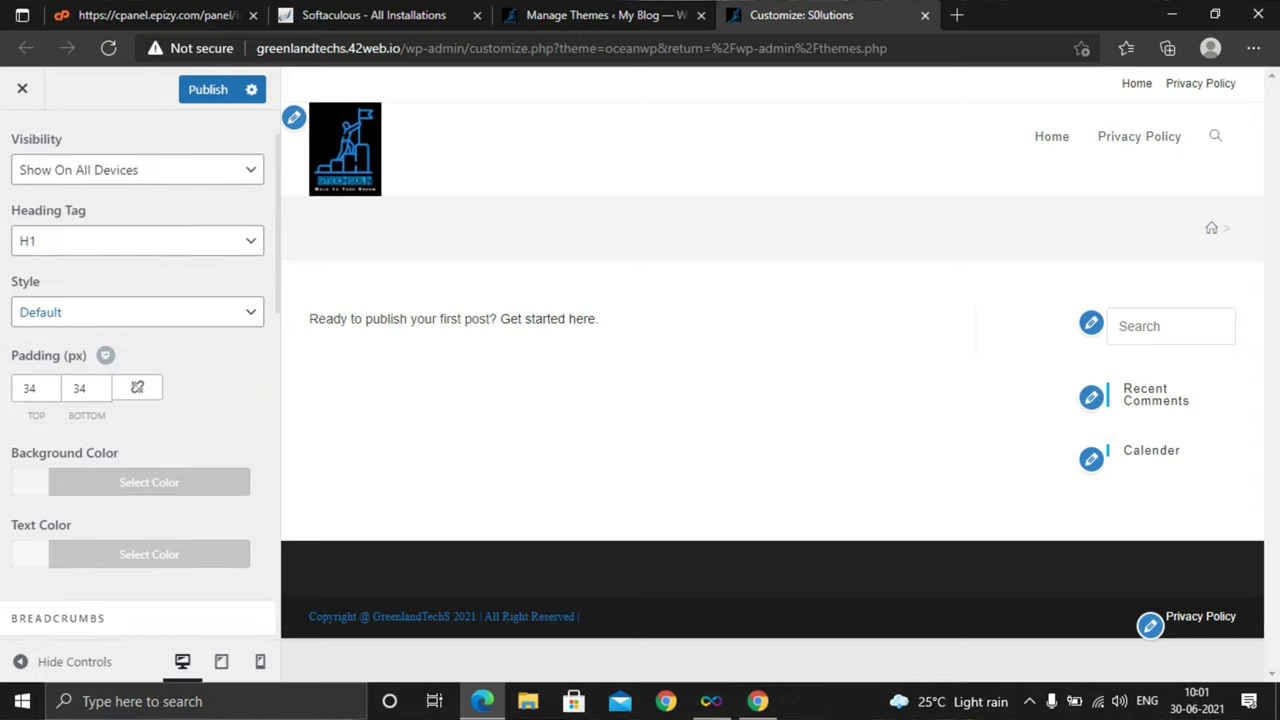
pyautogui.scroll(1, 140, 380)
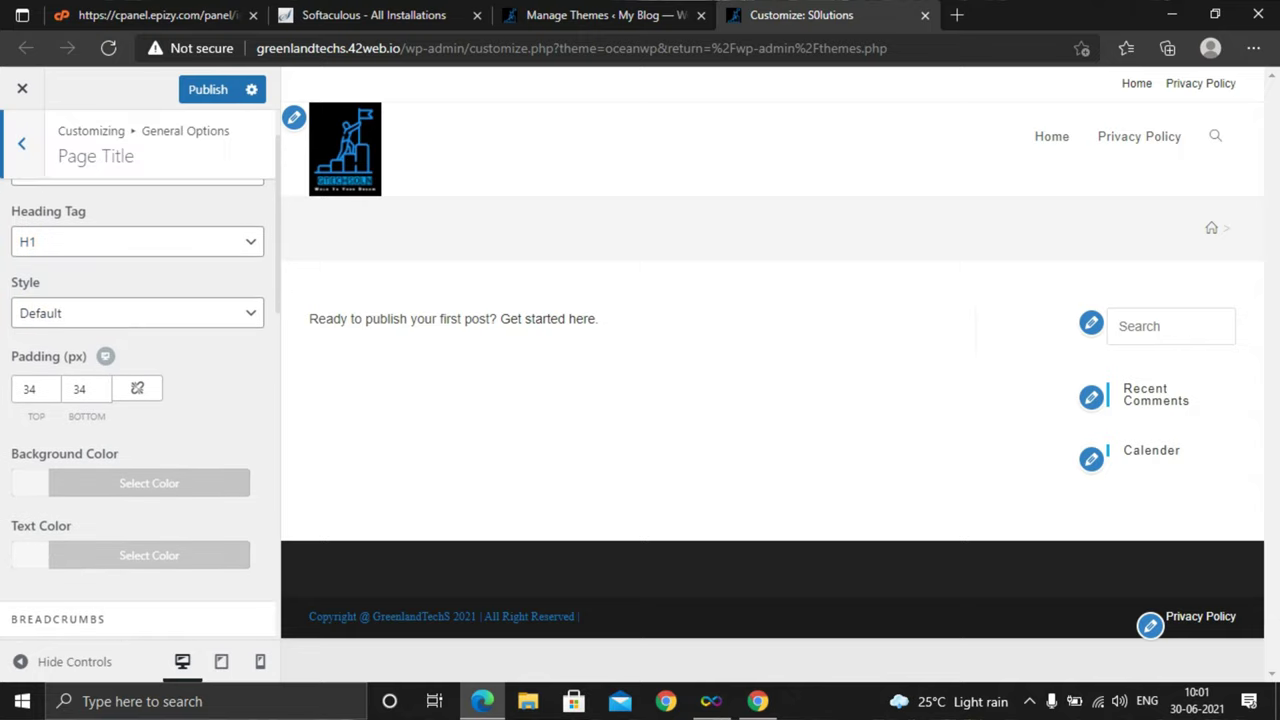
pyautogui.scroll(-3, 140, 380)
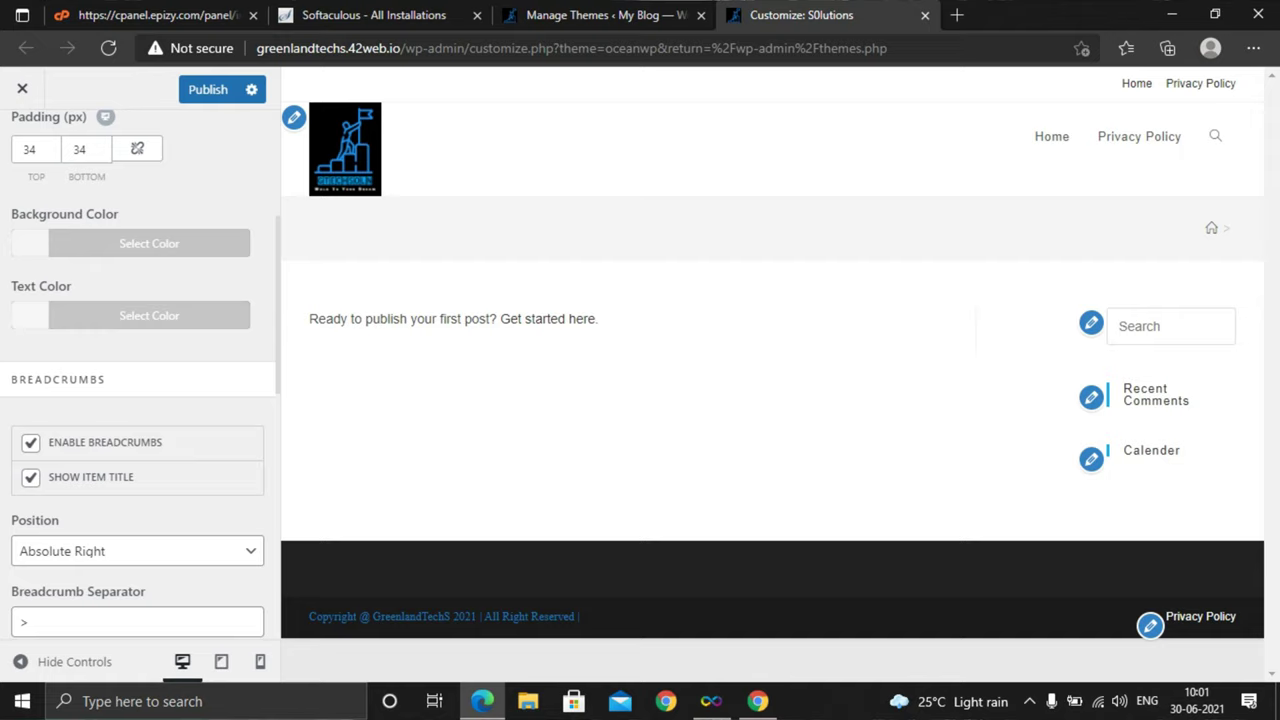
pyautogui.scroll(-7, 140, 380)
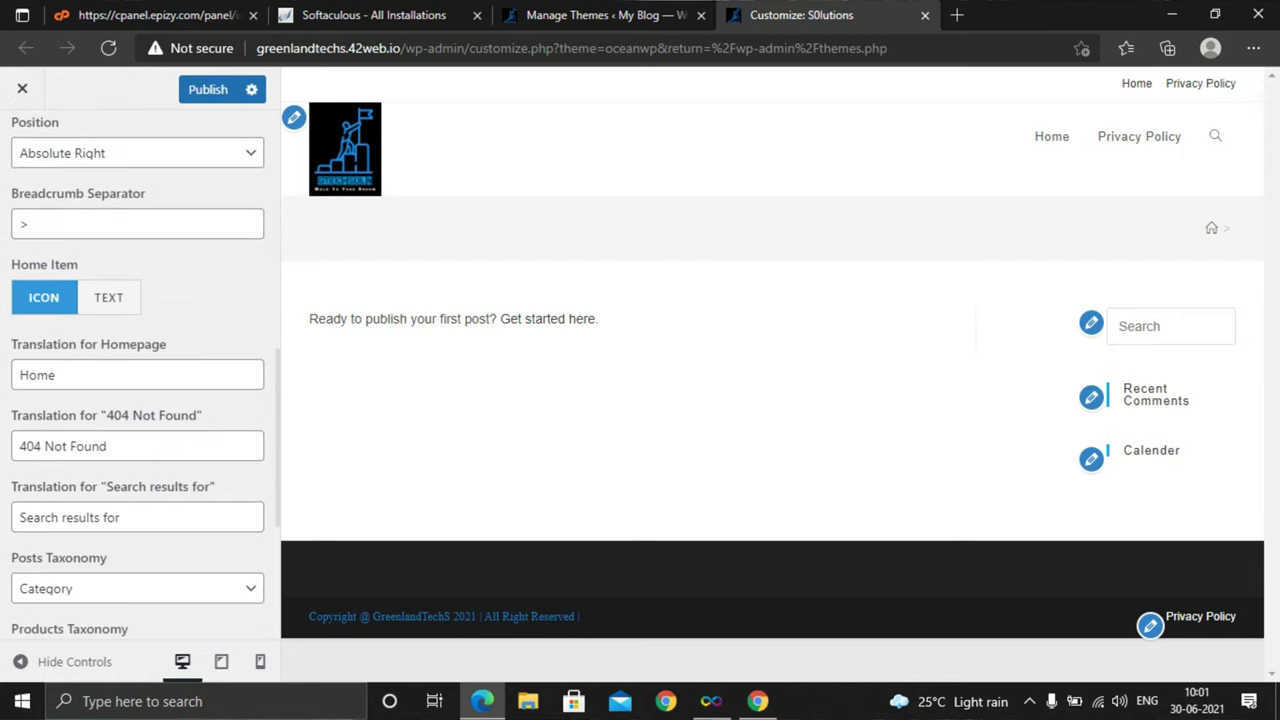
pyautogui.scroll(10, 140, 380)
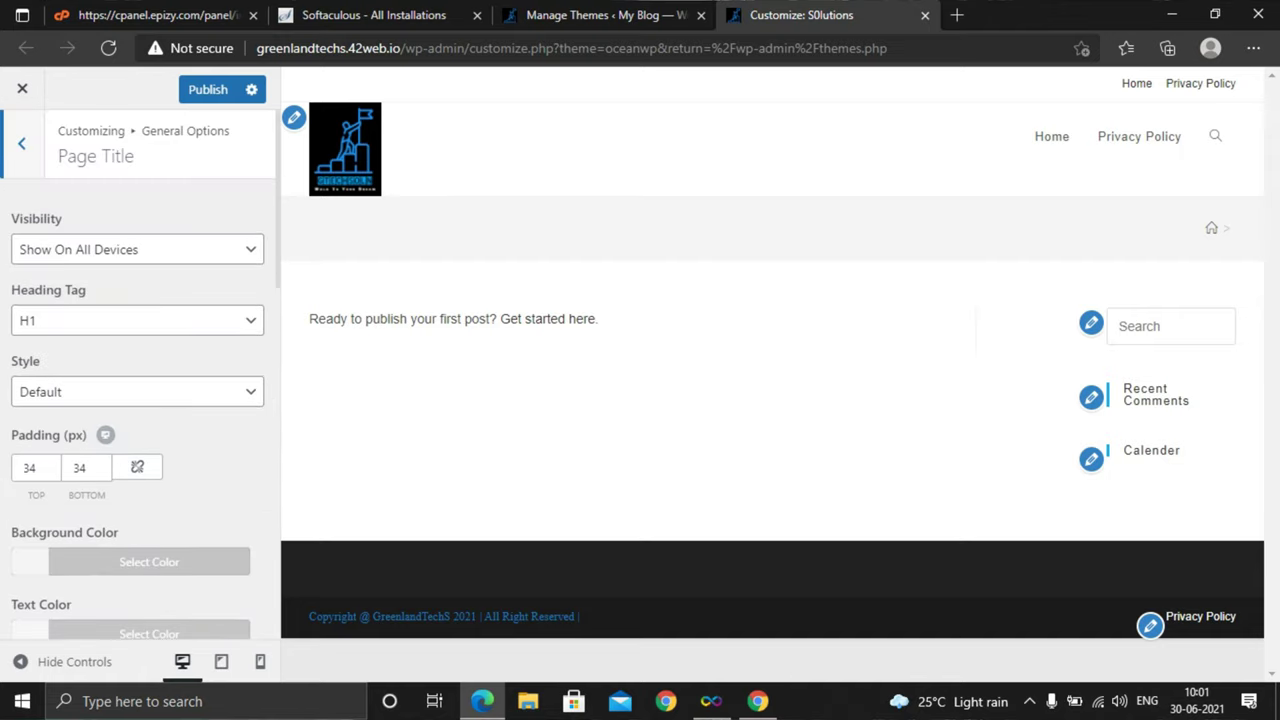
pyautogui.press('Escape')
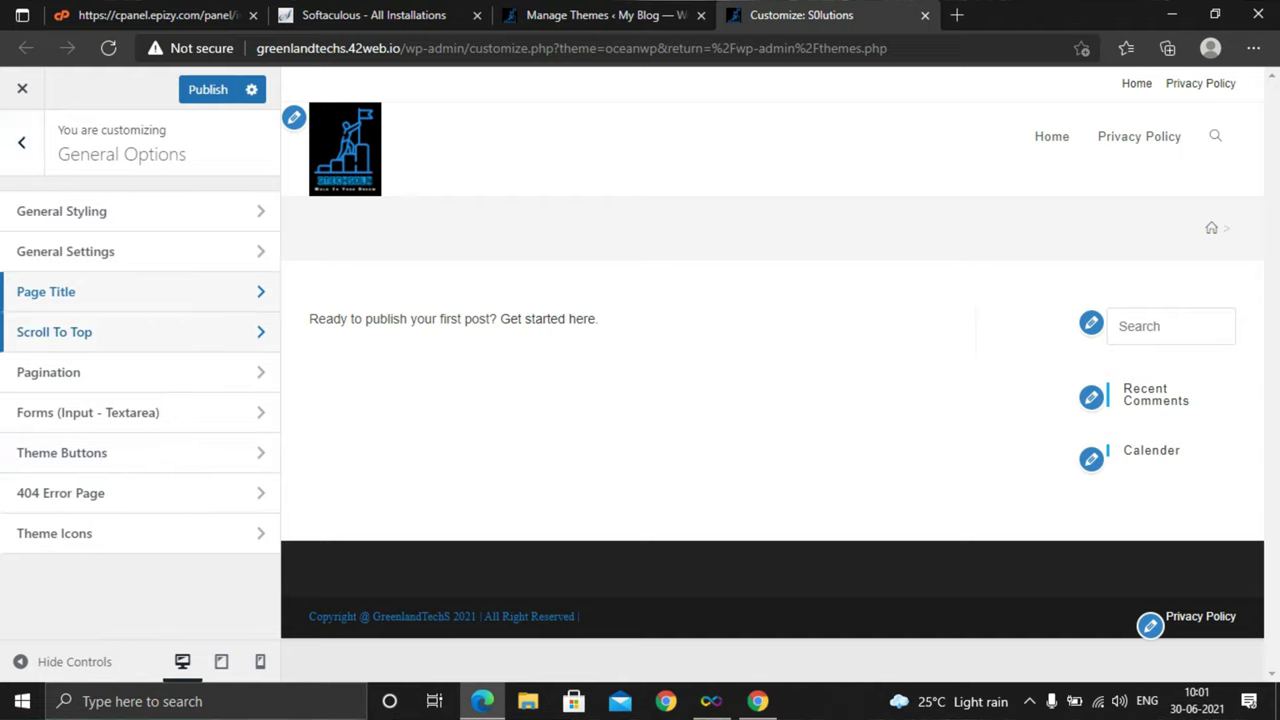
pyautogui.press('Return')
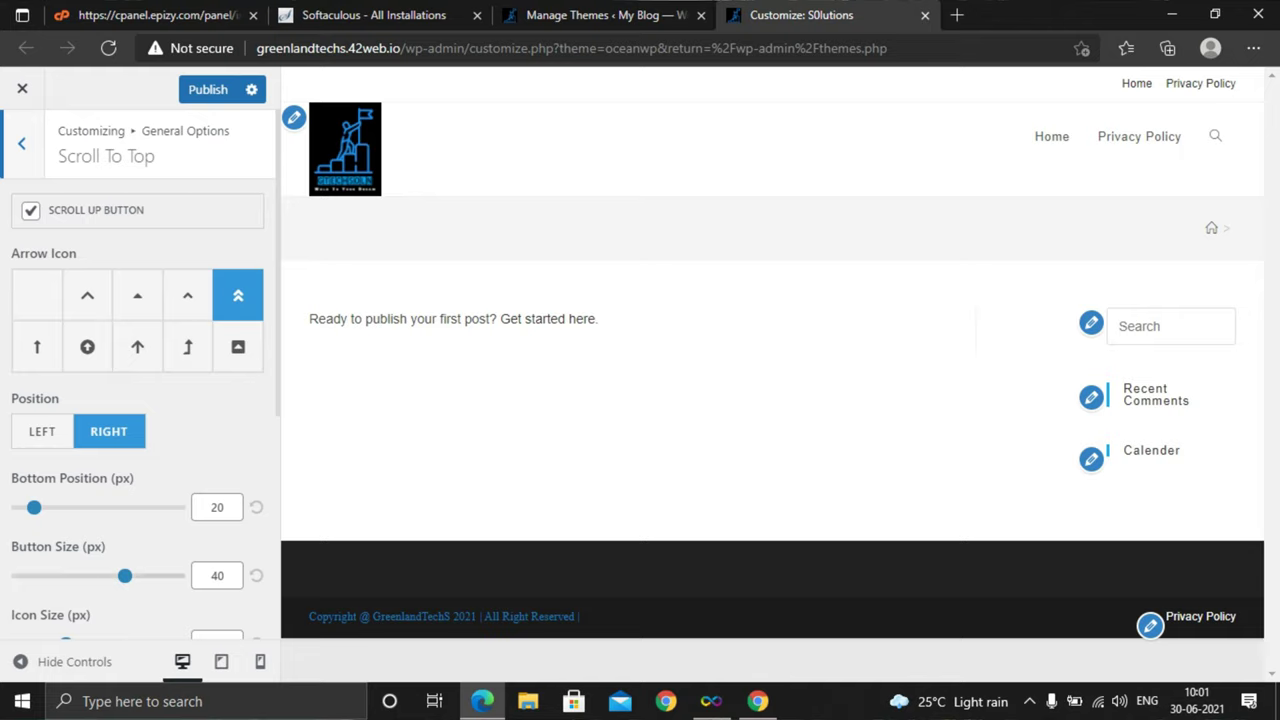
pyautogui.scroll(-4, 137, 380)
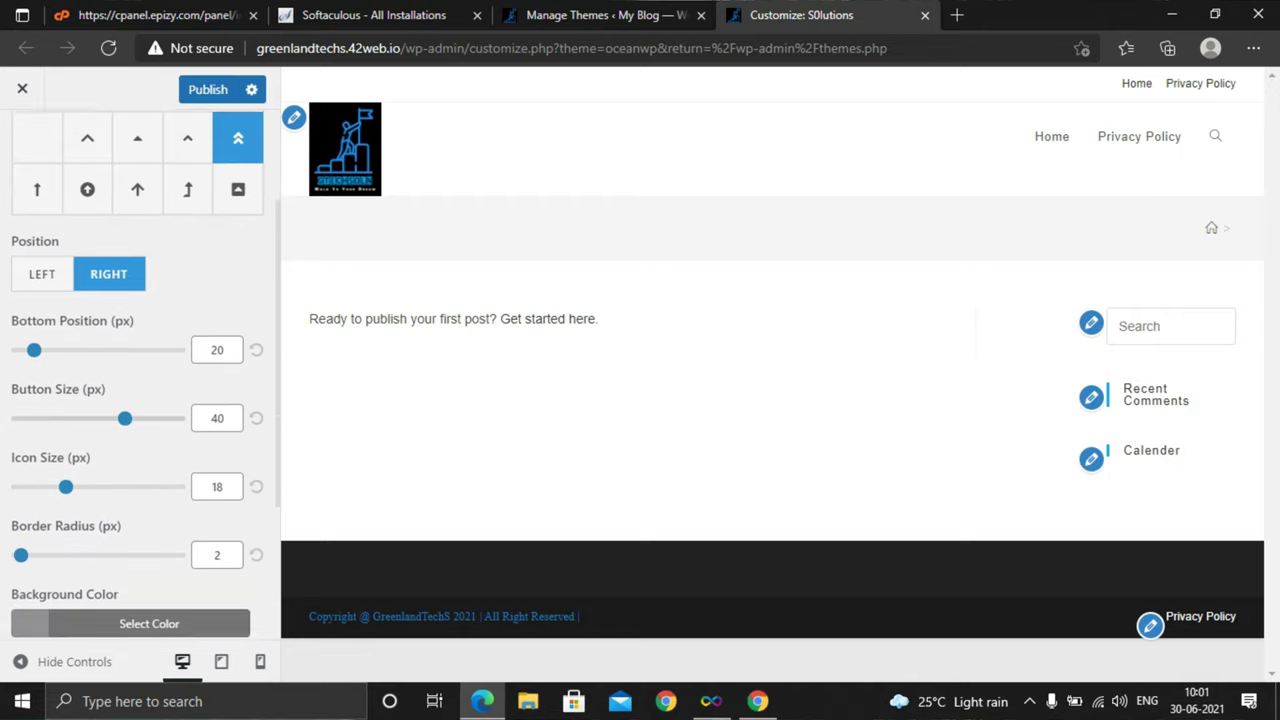
pyautogui.scroll(4, 140, 370)
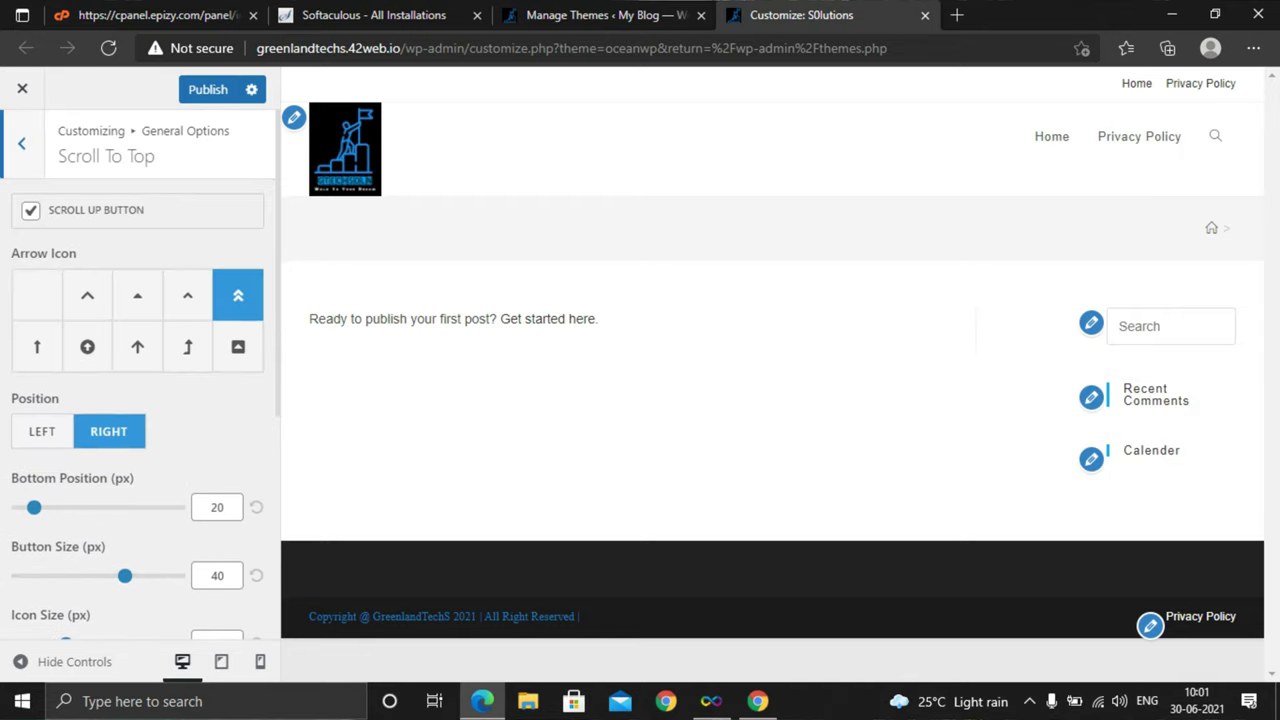
pyautogui.click(21, 143)
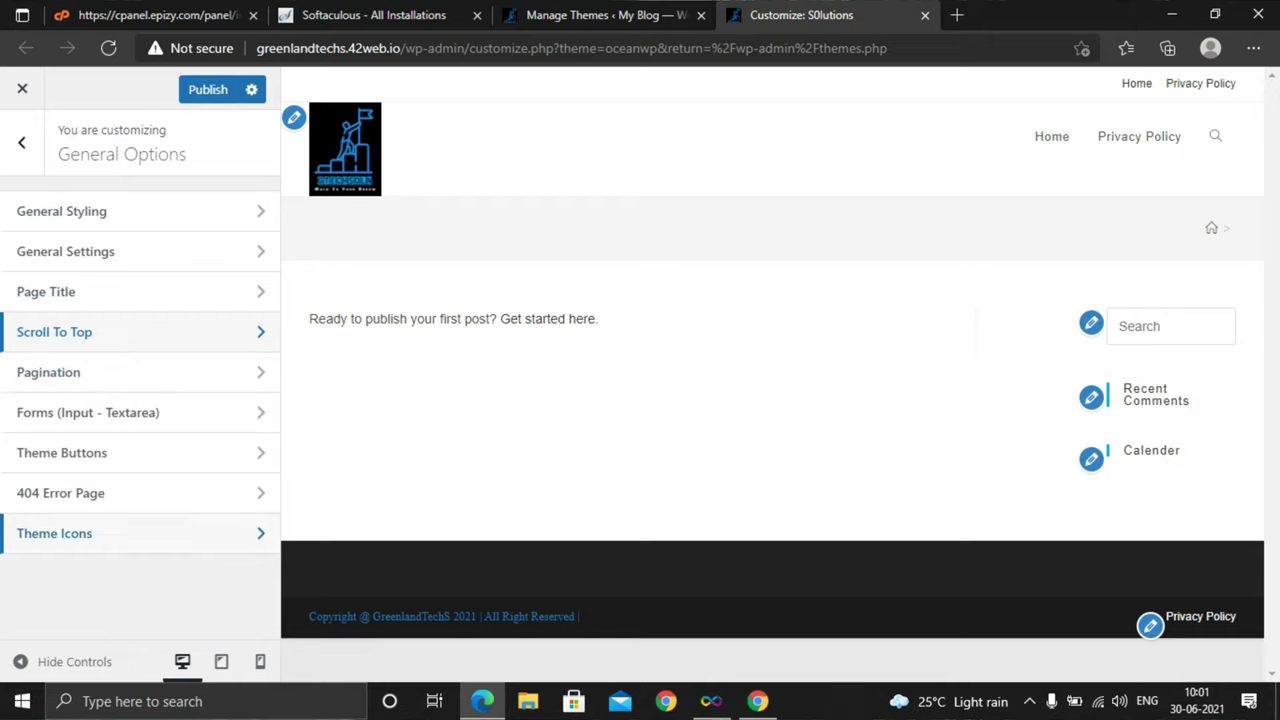
# Open Customizer Typography and review the General and Body typography settings
pyautogui.click(21, 143)
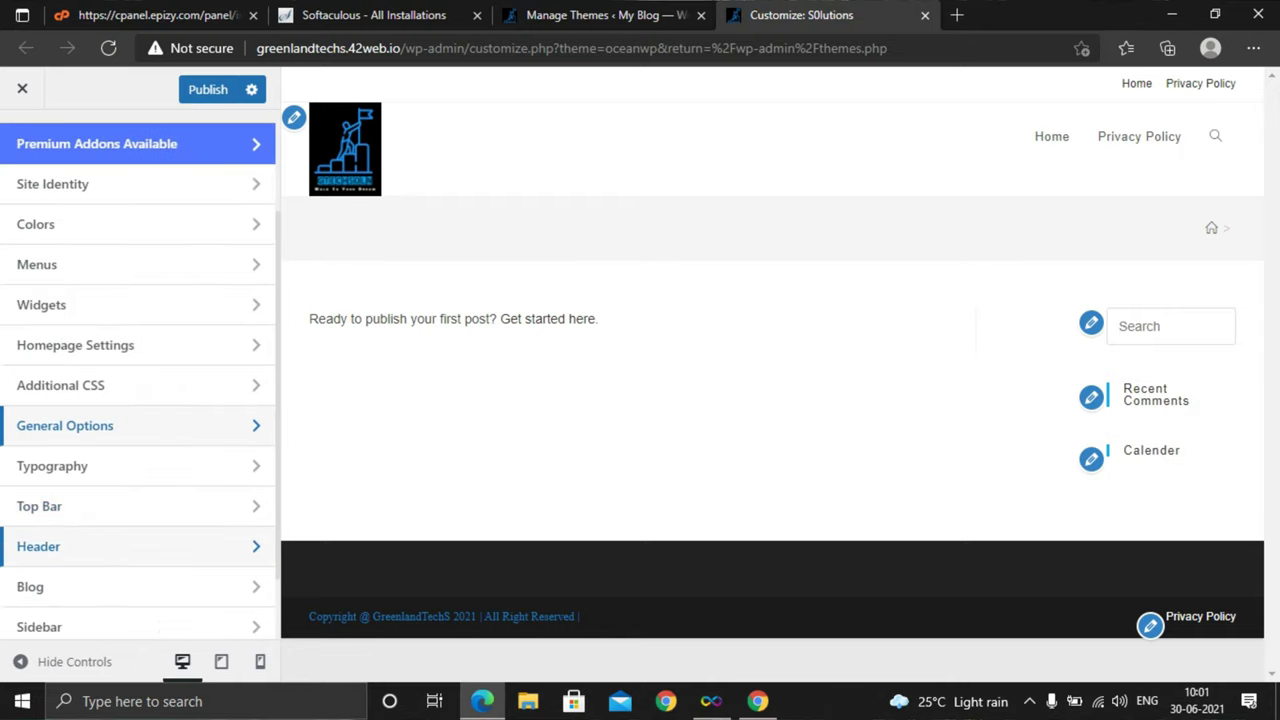
pyautogui.click(60, 466)
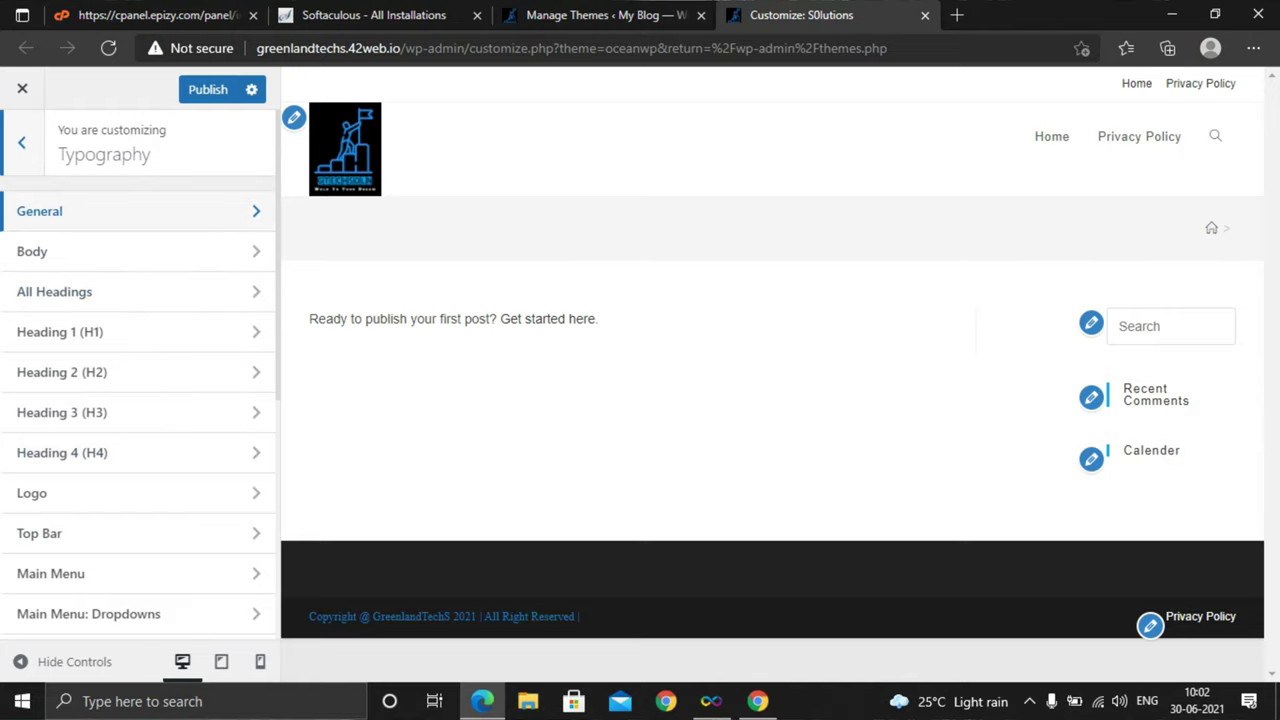
pyautogui.click(60, 211)
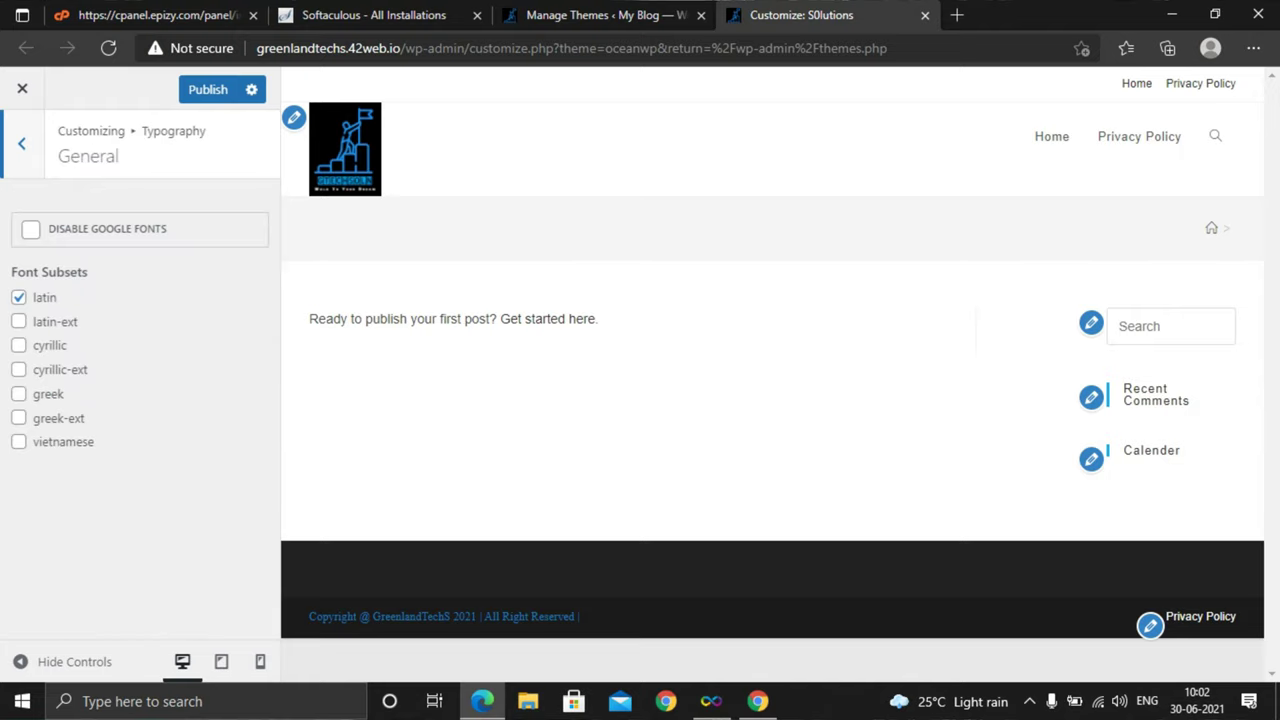
pyautogui.click(21, 143)
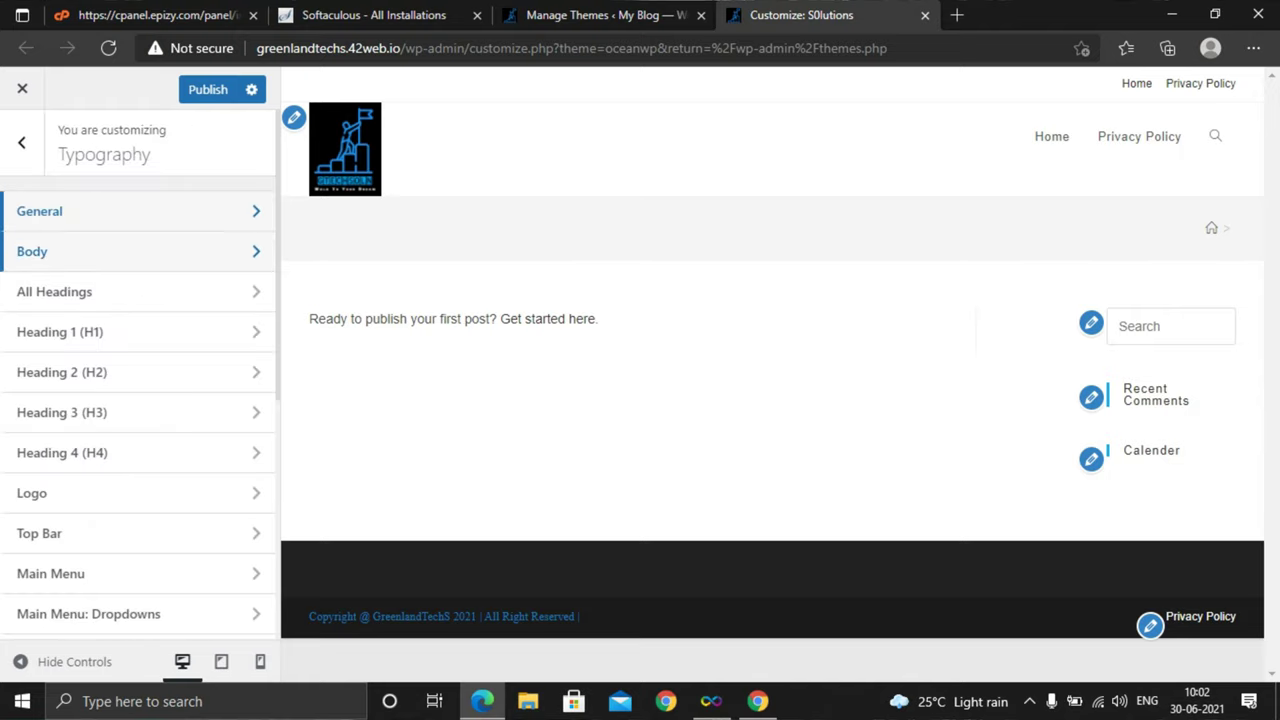
pyautogui.click(60, 251)
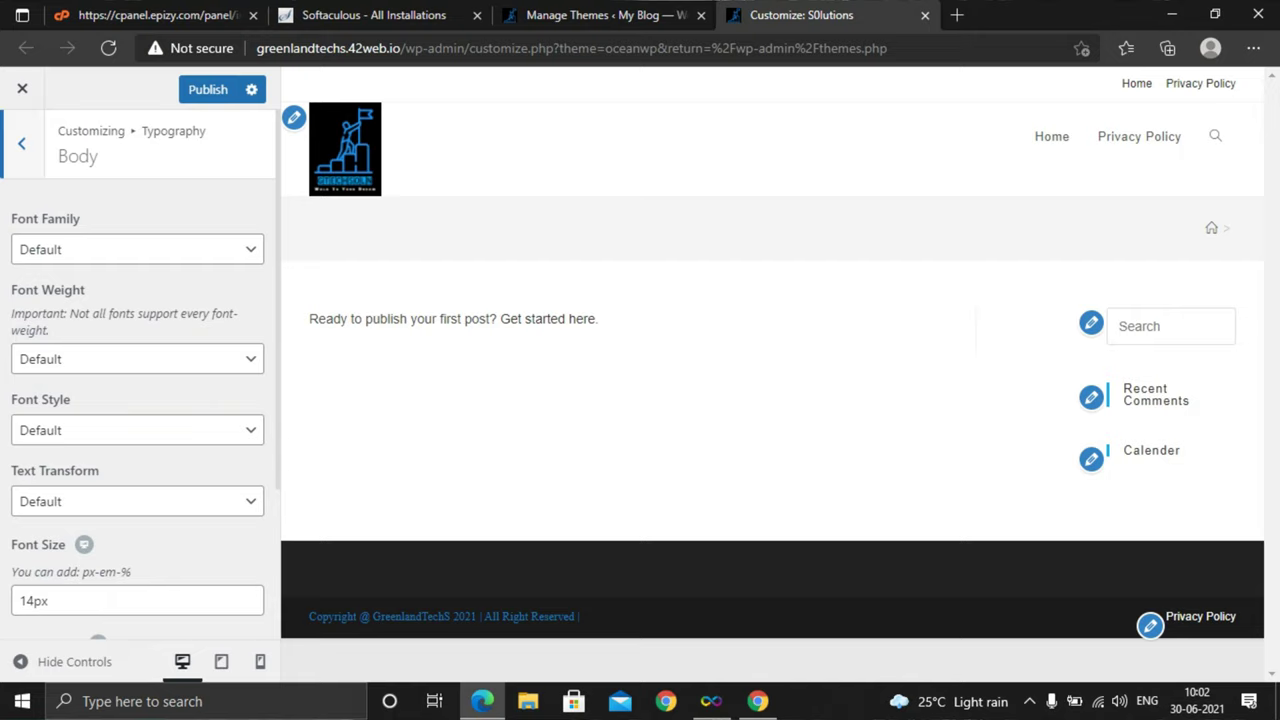
pyautogui.scroll(-3, 140, 380)
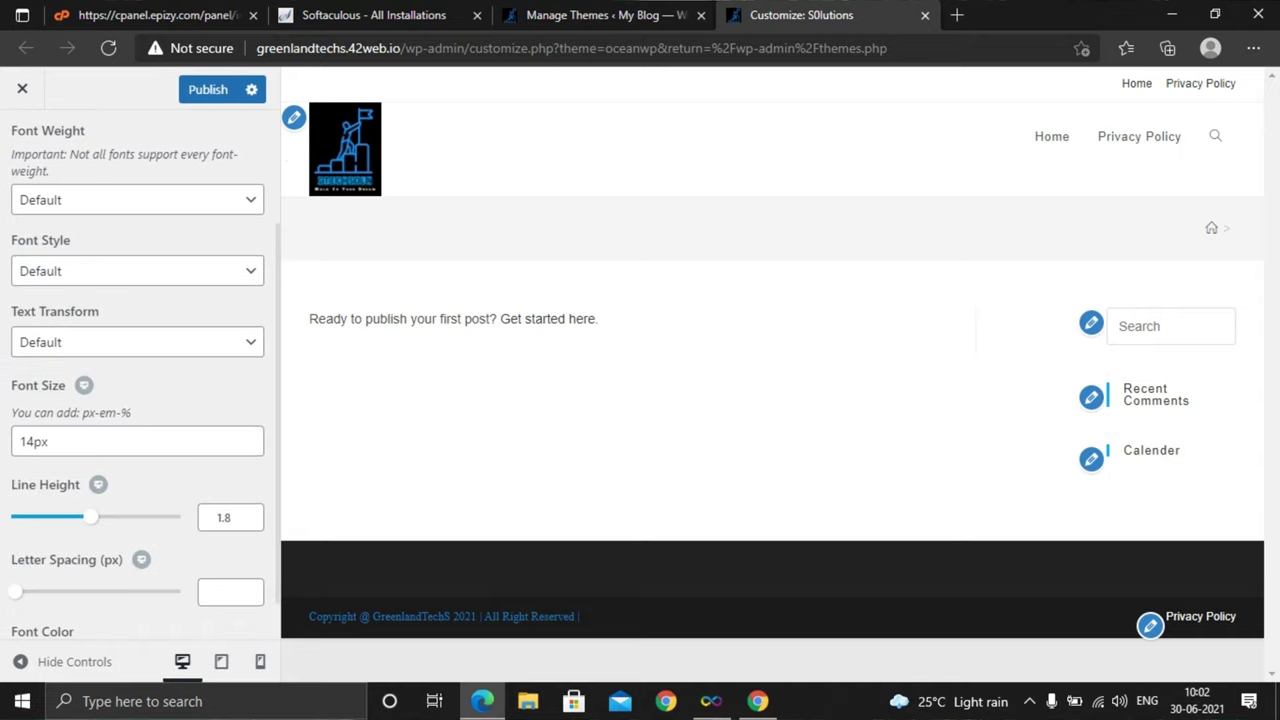
pyautogui.scroll(-1, 140, 380)
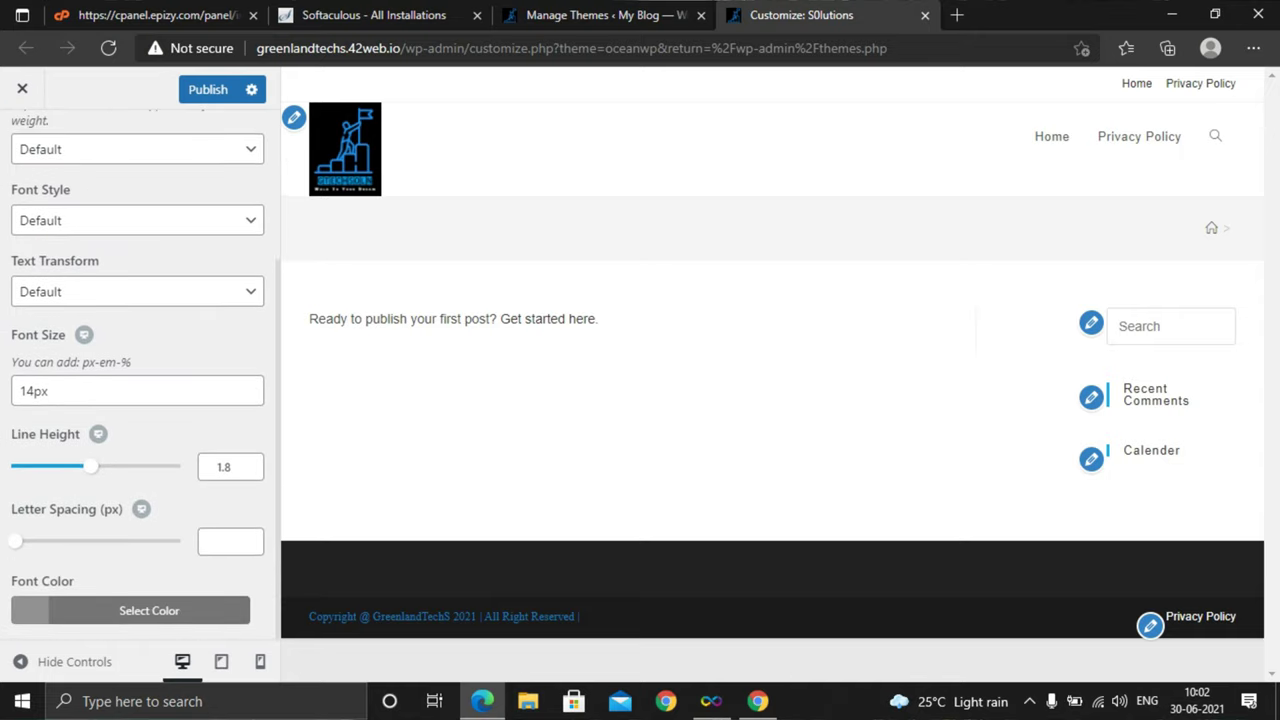
pyautogui.scroll(4, 140, 380)
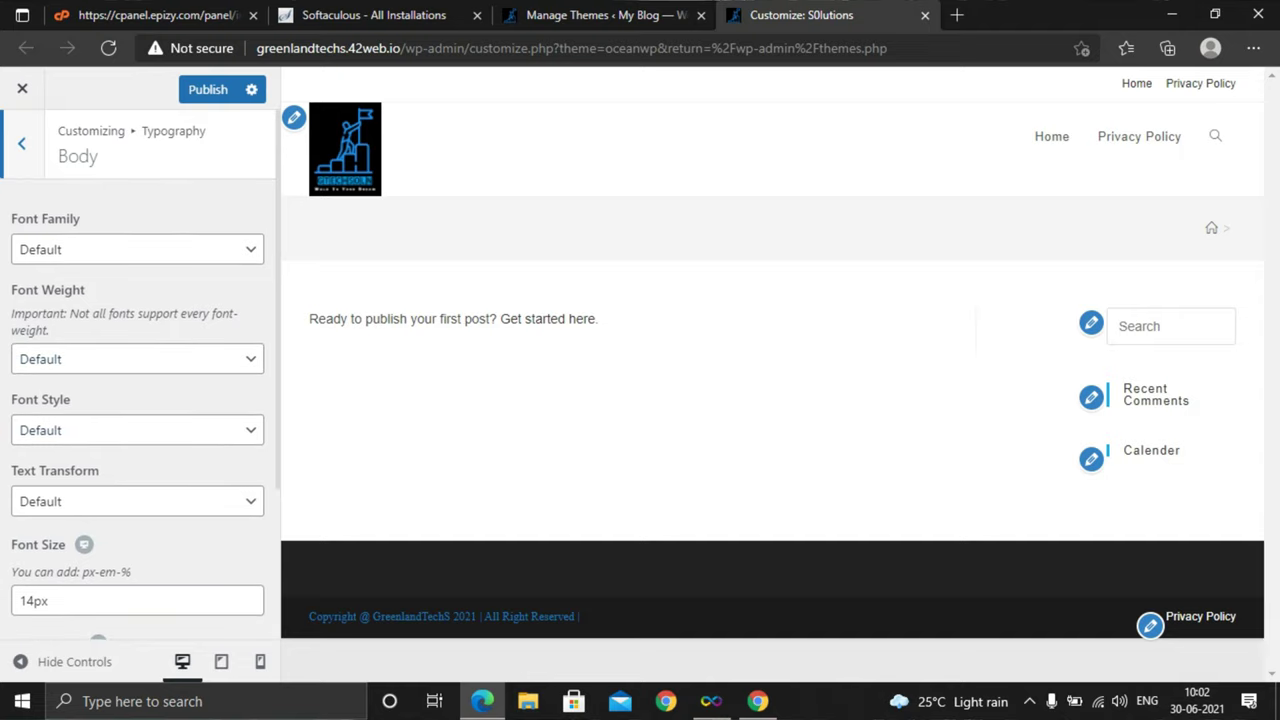
pyautogui.press('Escape')
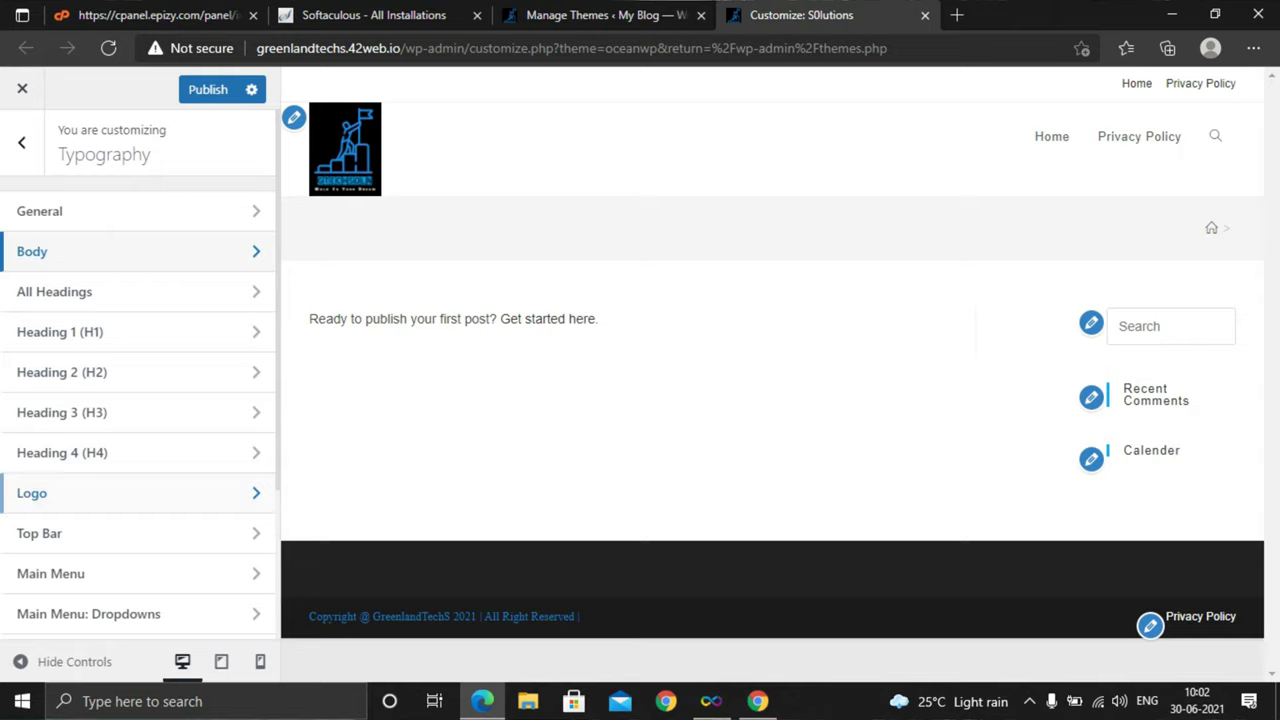
# Review Logo and Top Bar typography, then open Main Menu typography (default font, 13px)
pyautogui.click(130, 493)
pyautogui.scroll(-2, 138, 370)
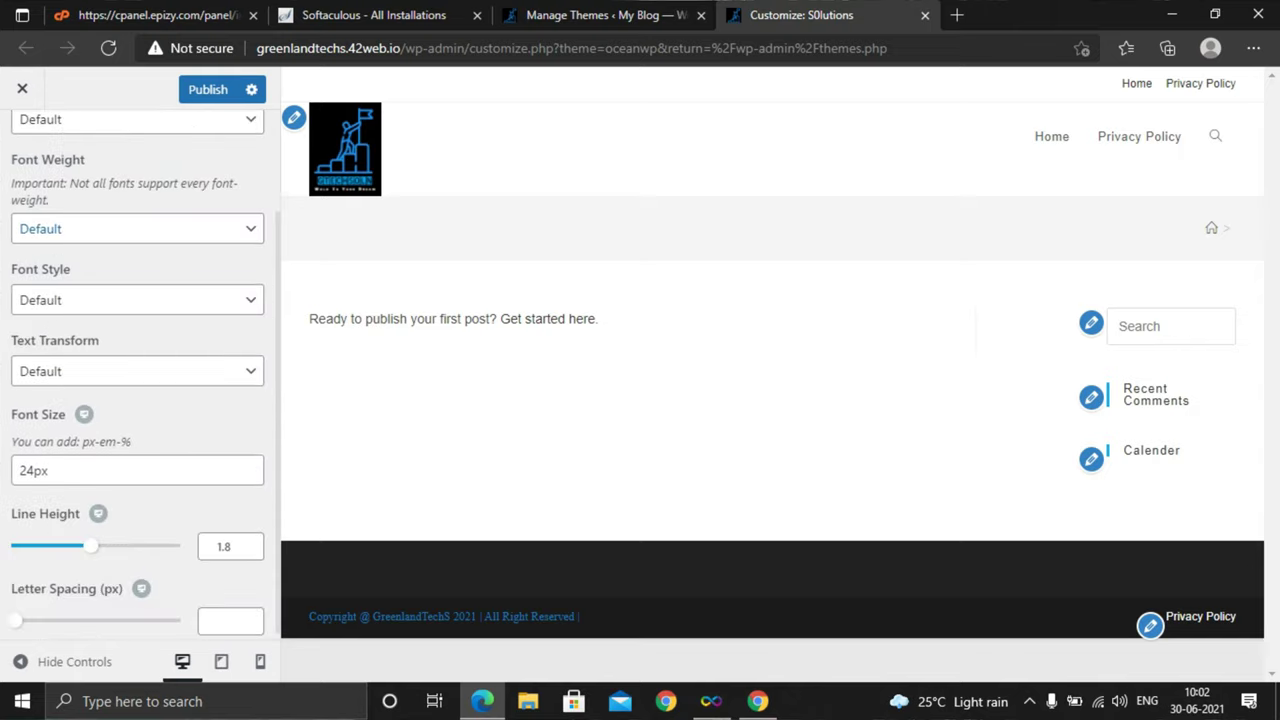
pyautogui.scroll(3, 137, 480)
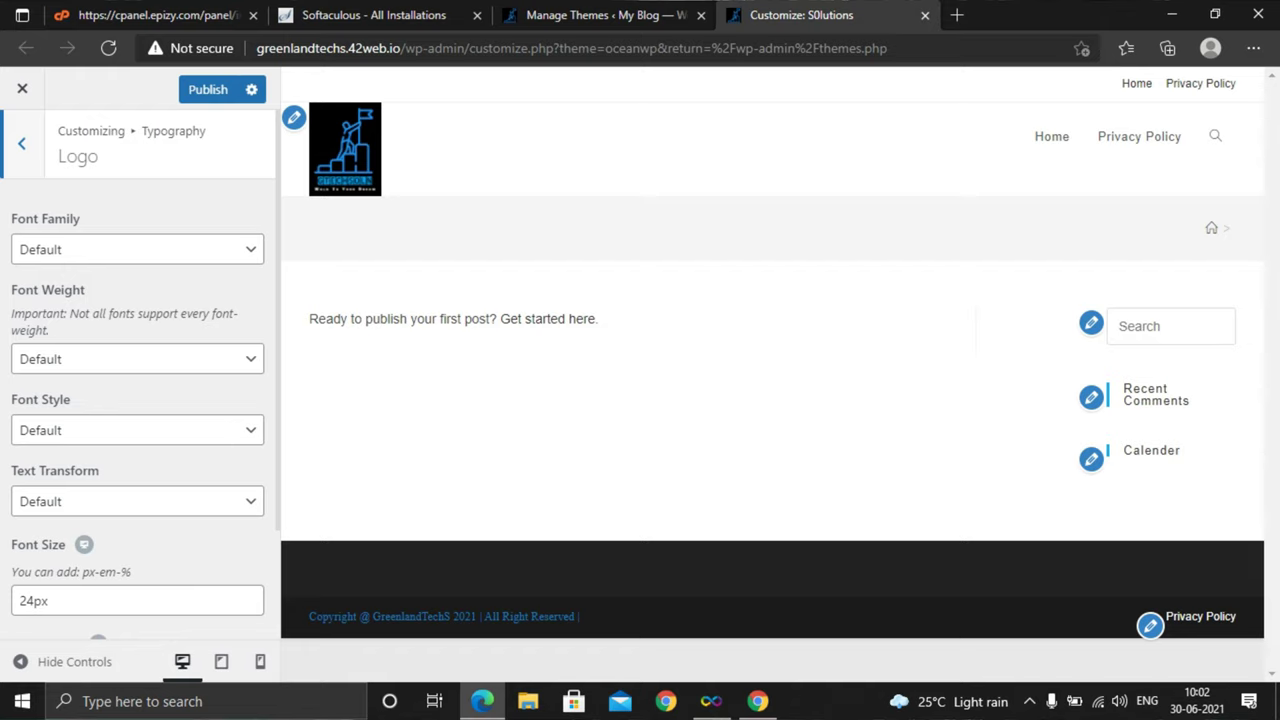
pyautogui.press('Escape')
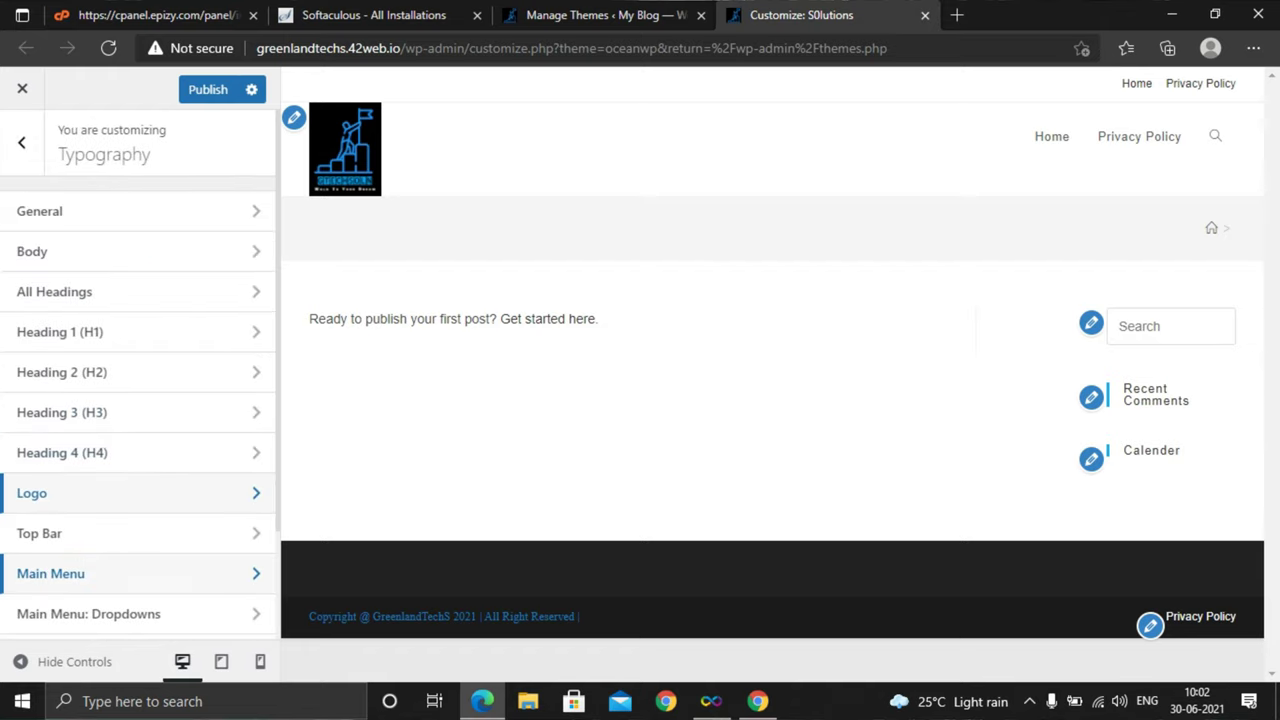
pyautogui.click(39, 533)
pyautogui.scroll(-2, 137, 400)
pyautogui.scroll(2, 137, 400)
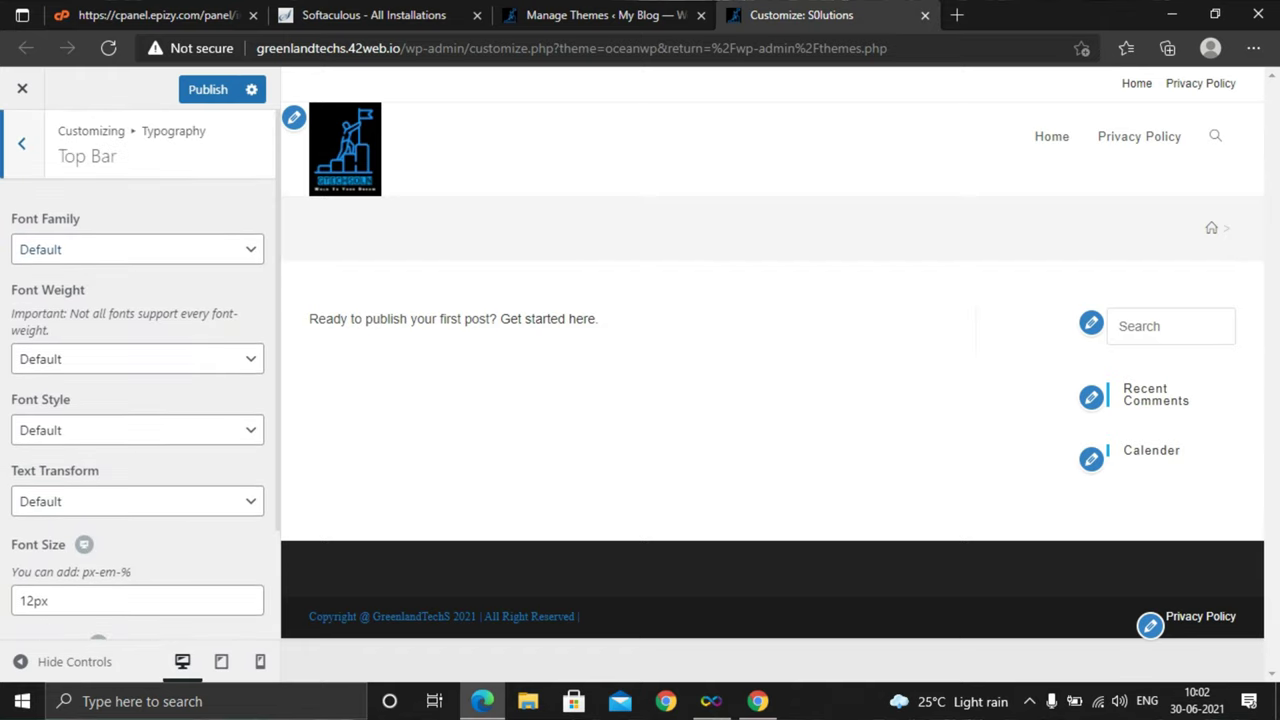
pyautogui.press('Escape')
pyautogui.scroll(-3, 137, 400)
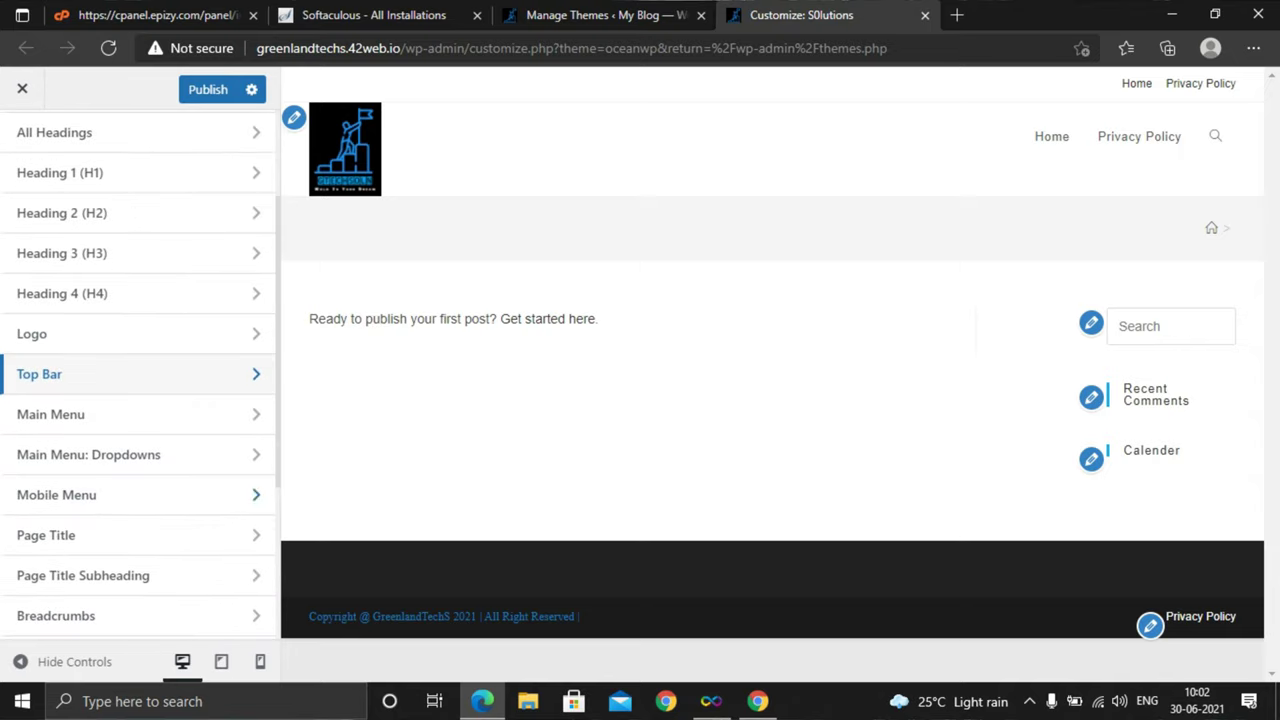
pyautogui.click(60, 416)
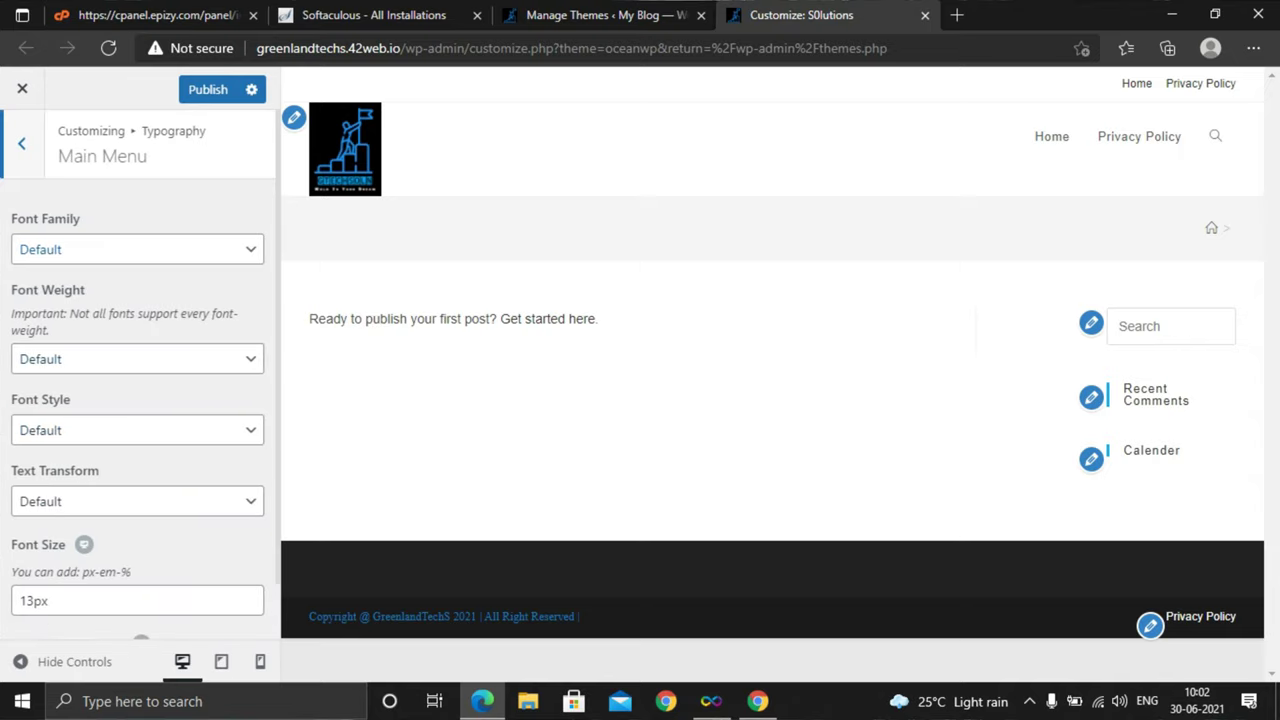
# Set Main Menu font to Arial Black, Gadget, sans-serif at Thin: 100, keeping style and transform Default
pyautogui.click(137, 249)
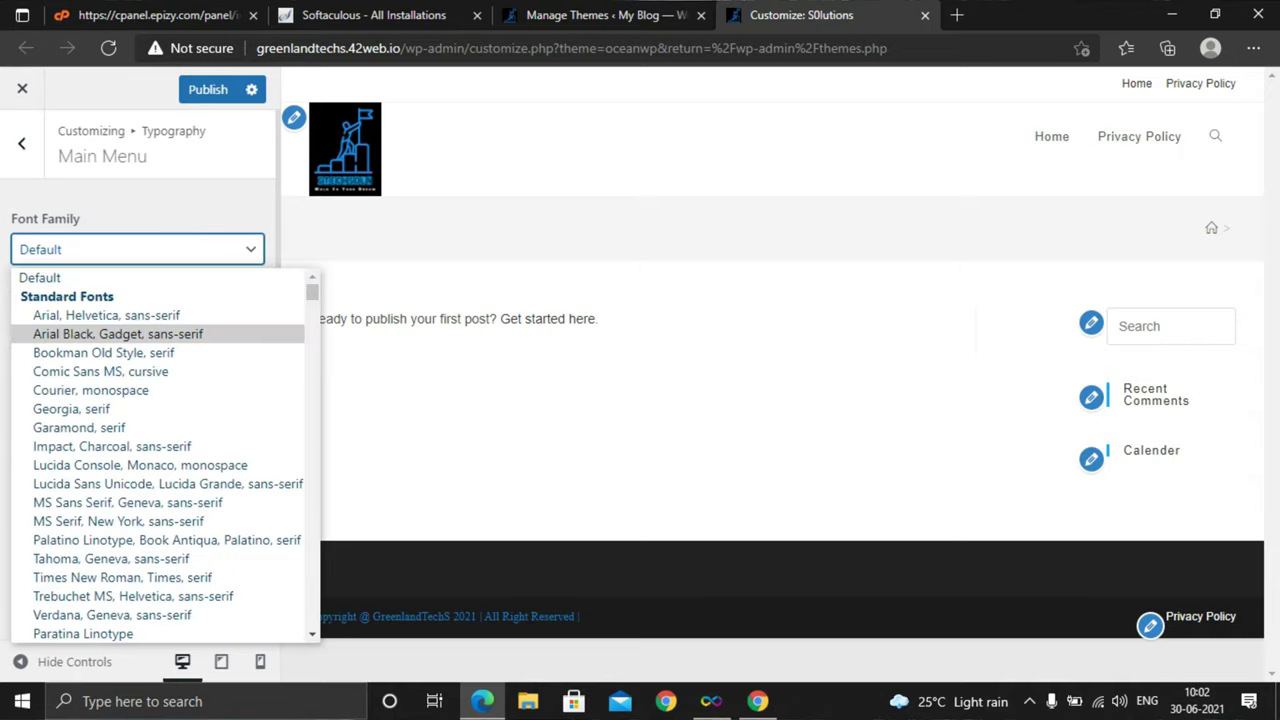
pyautogui.click(117, 333)
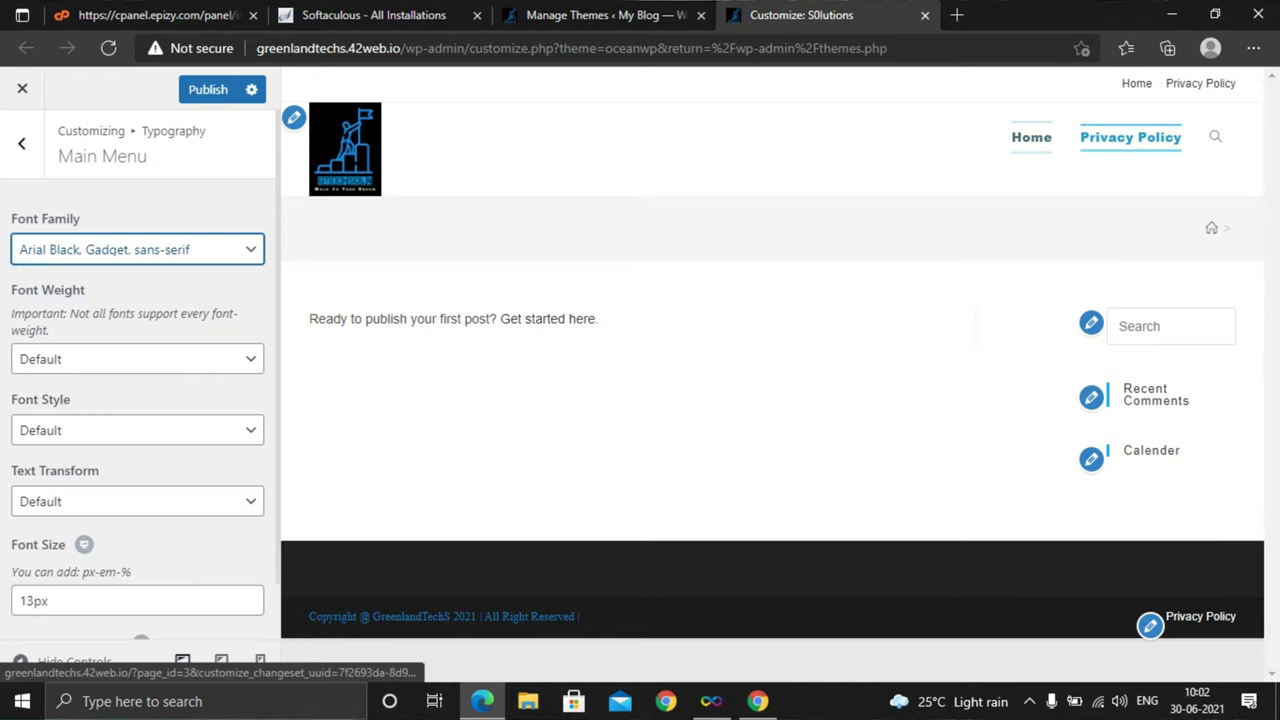
pyautogui.click(137, 358)
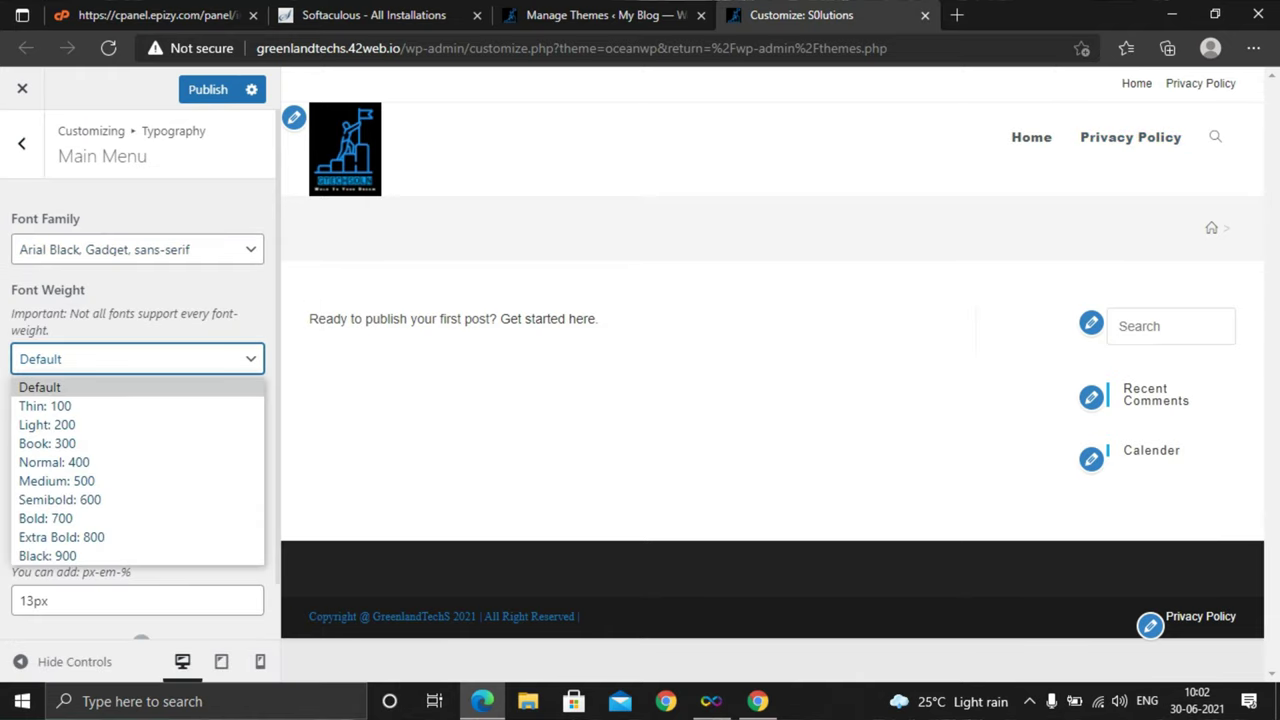
pyautogui.click(45, 406)
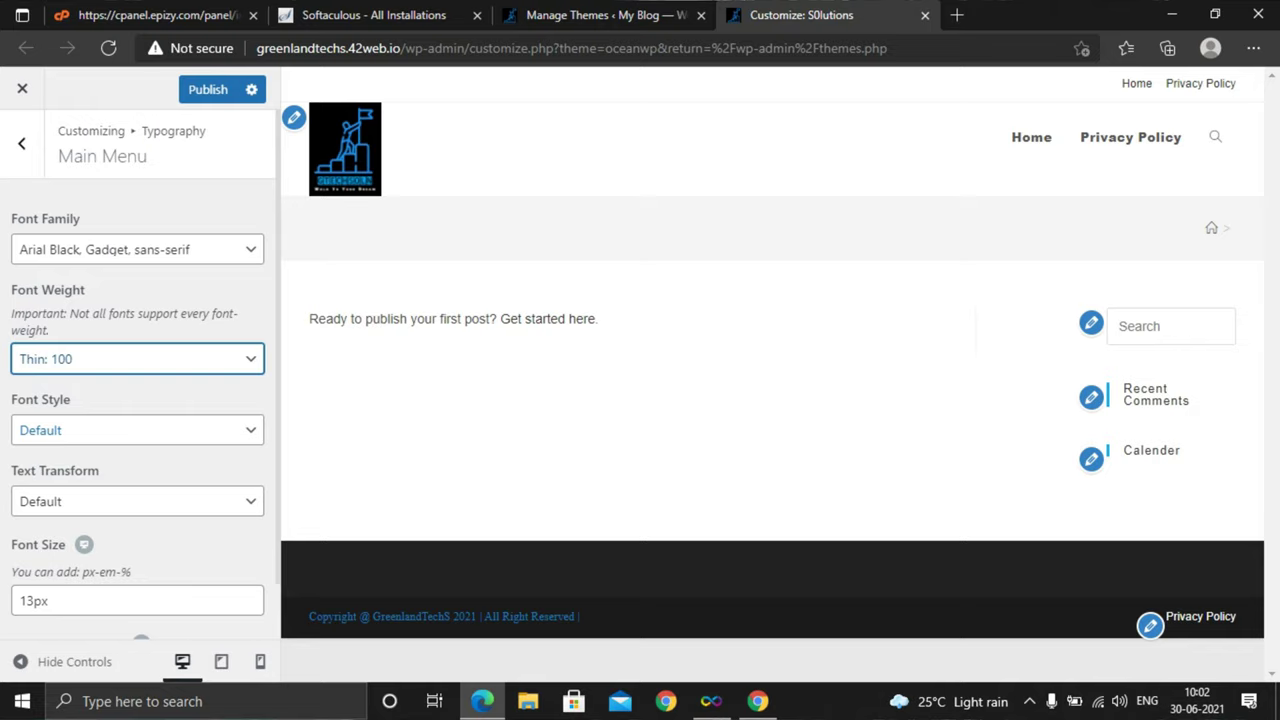
pyautogui.click(137, 430)
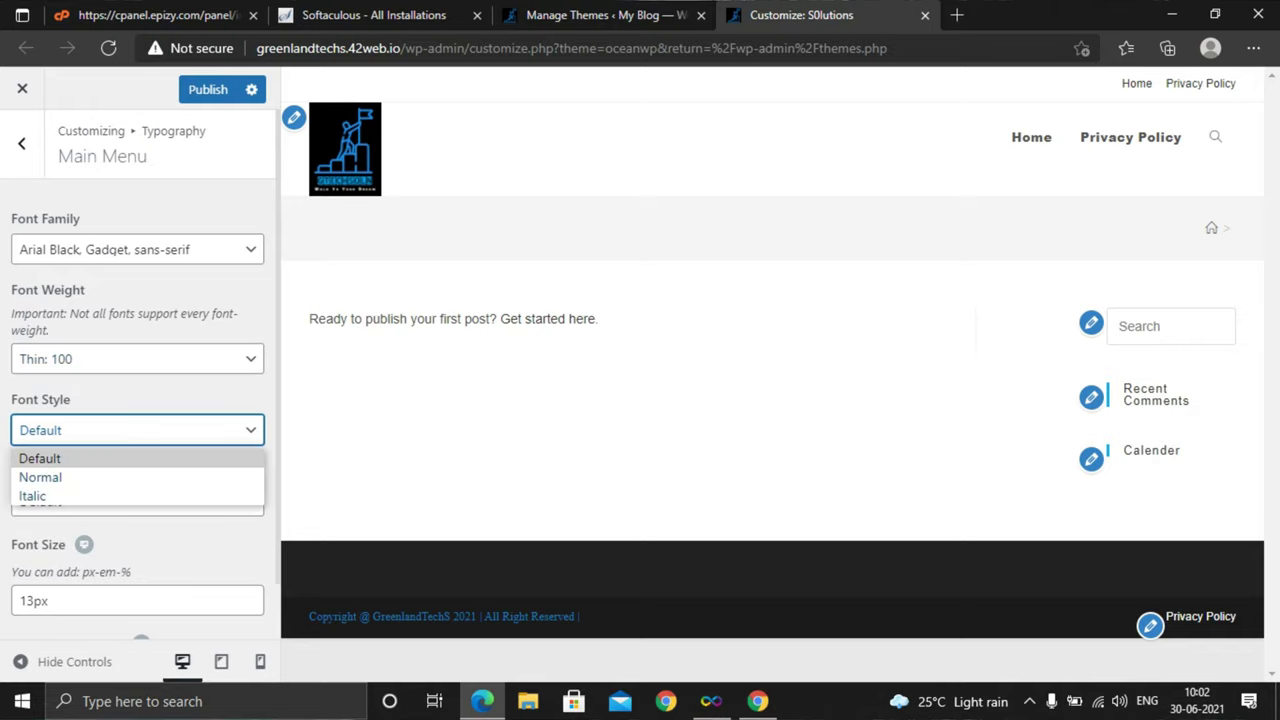
pyautogui.click(40, 458)
pyautogui.click(137, 501)
pyautogui.click(40, 529)
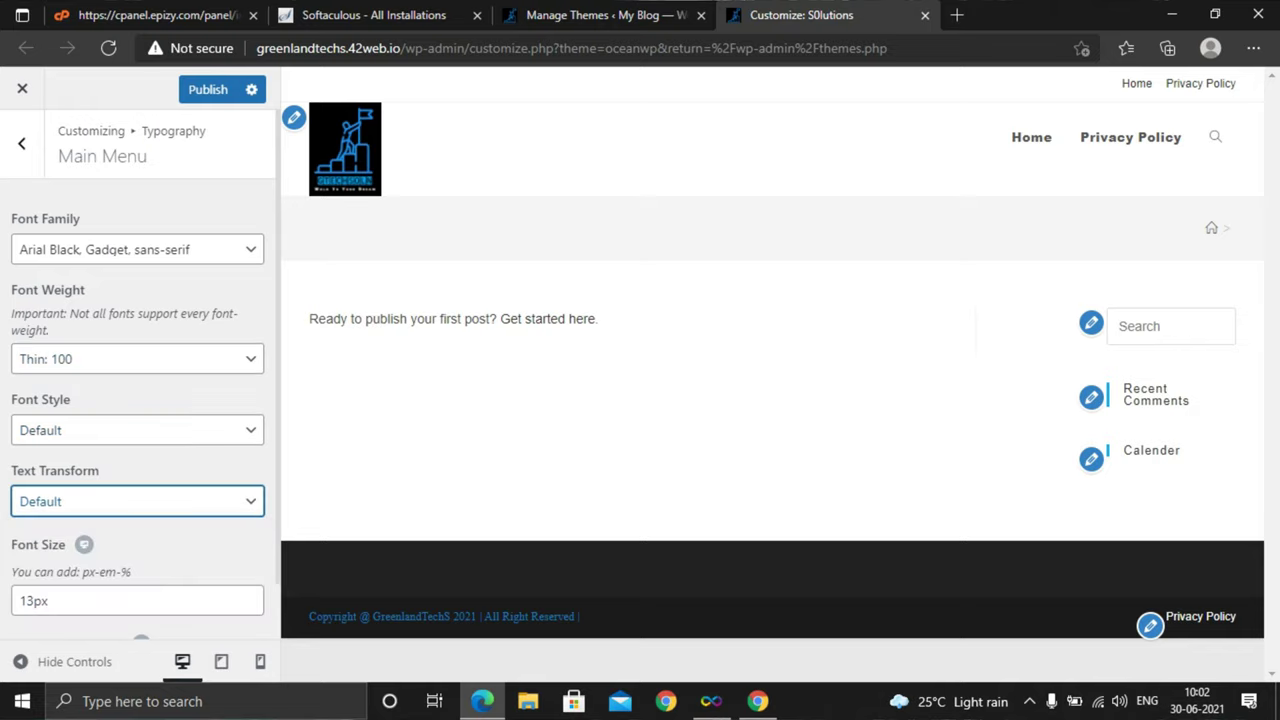
pyautogui.scroll(-1, 138, 375)
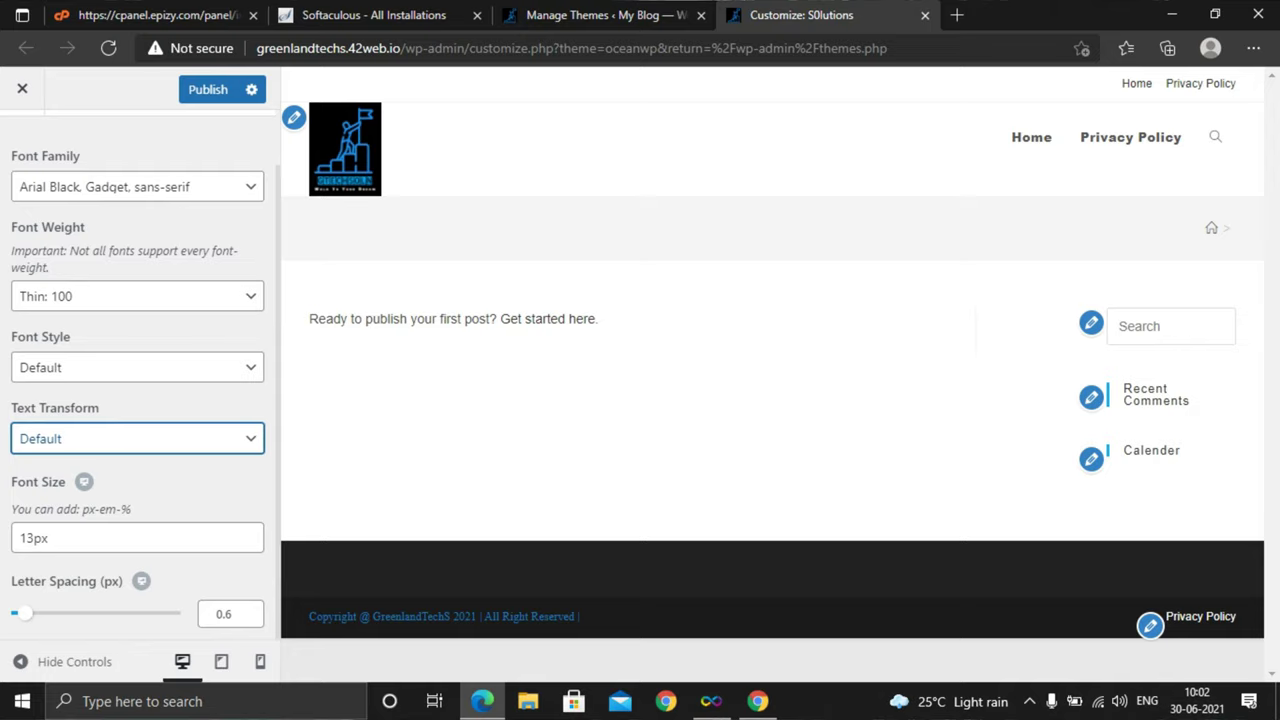
pyautogui.scroll(2, 138, 375)
pyautogui.click(22, 146)
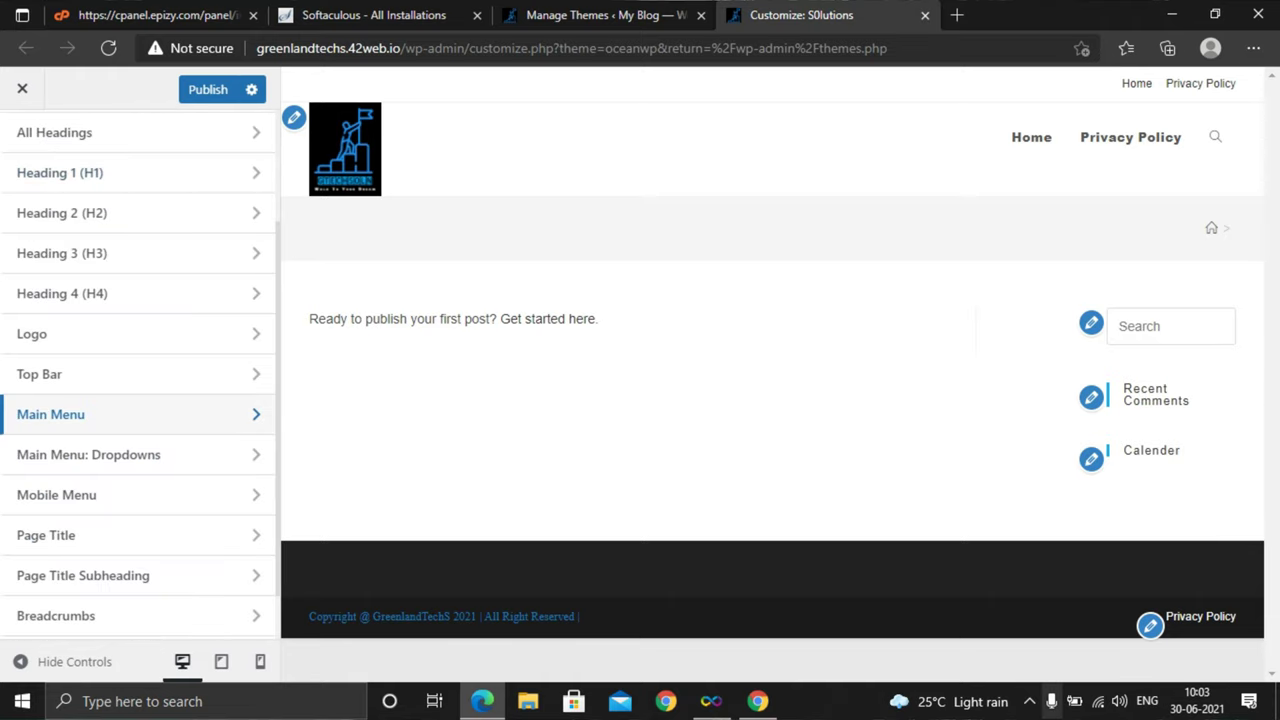
# Review the Footer Copyright typography, shown as Times New Roman, Times, serif in the preview
pyautogui.click(1029, 701)
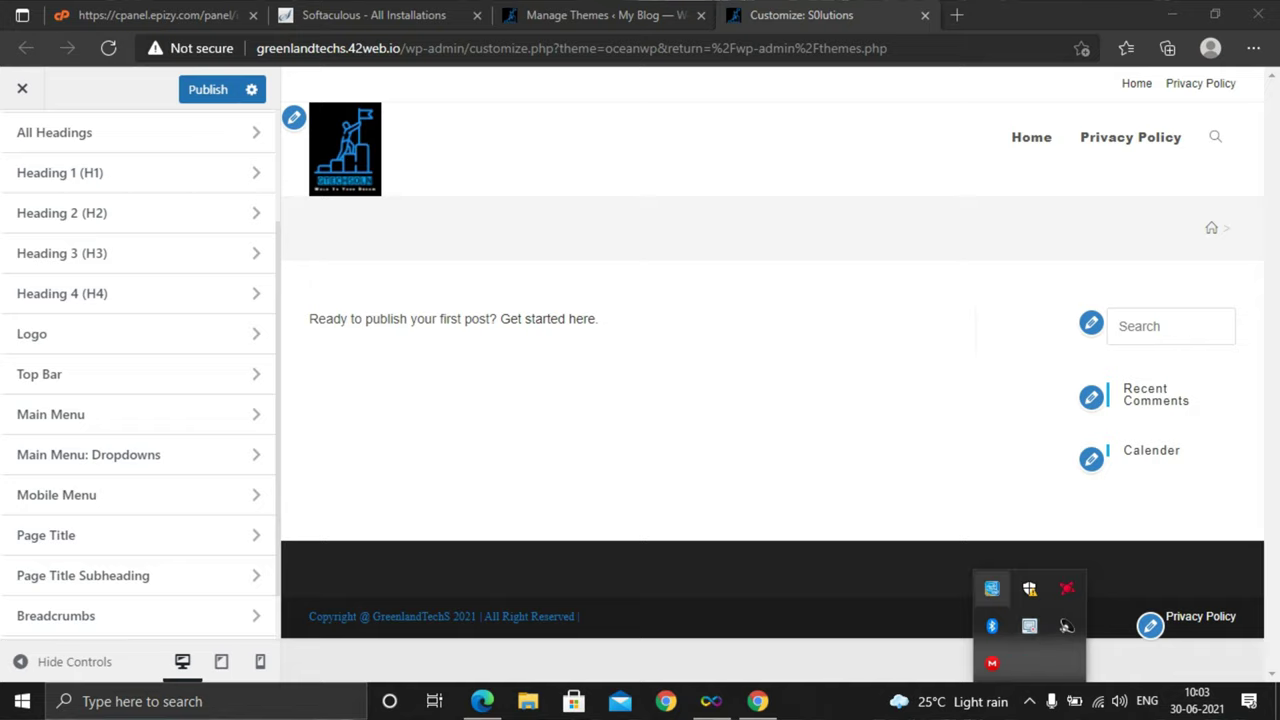
pyautogui.rightClick(1029, 625)
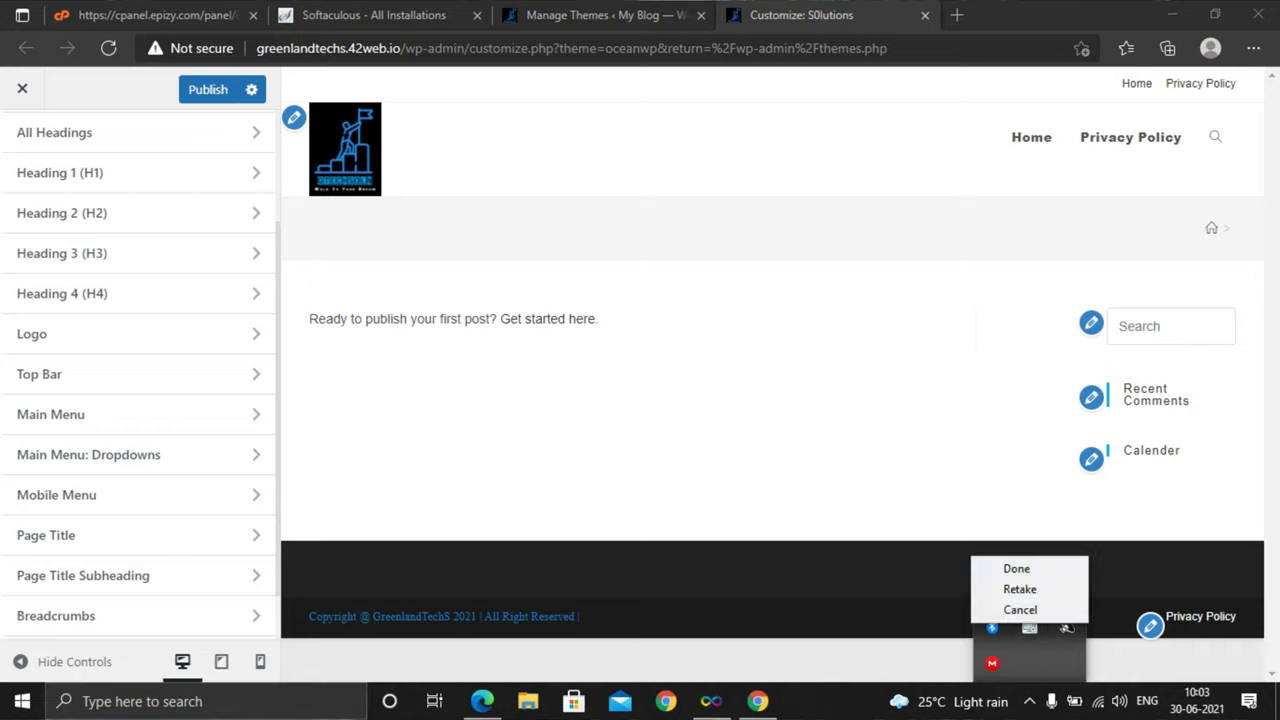
pyautogui.click(1016, 568)
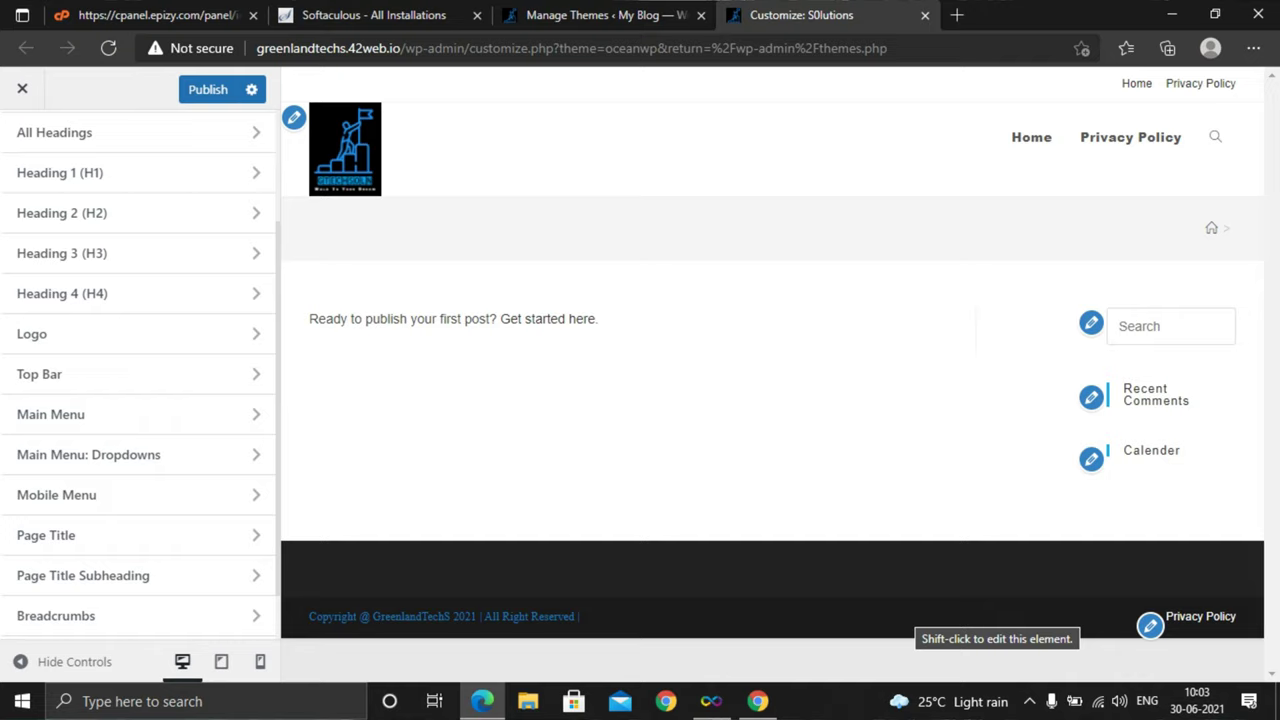
pyautogui.scroll(-3, 140, 540)
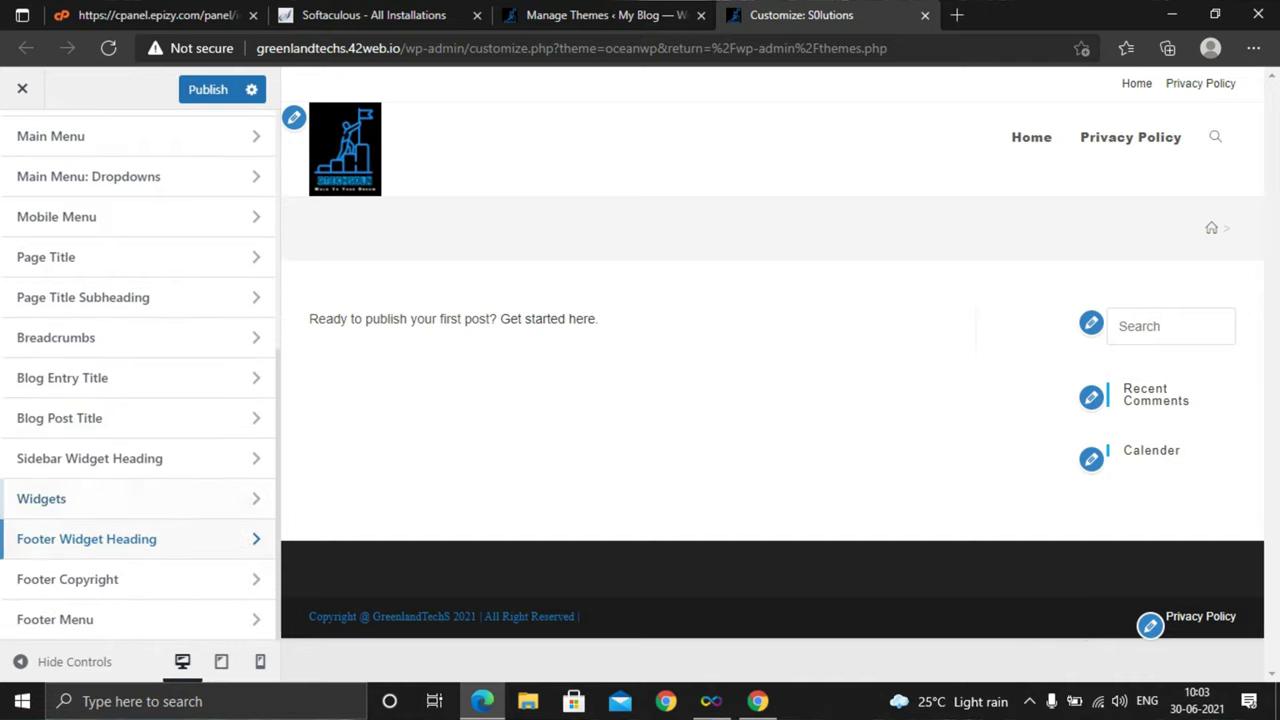
pyautogui.click(67, 579)
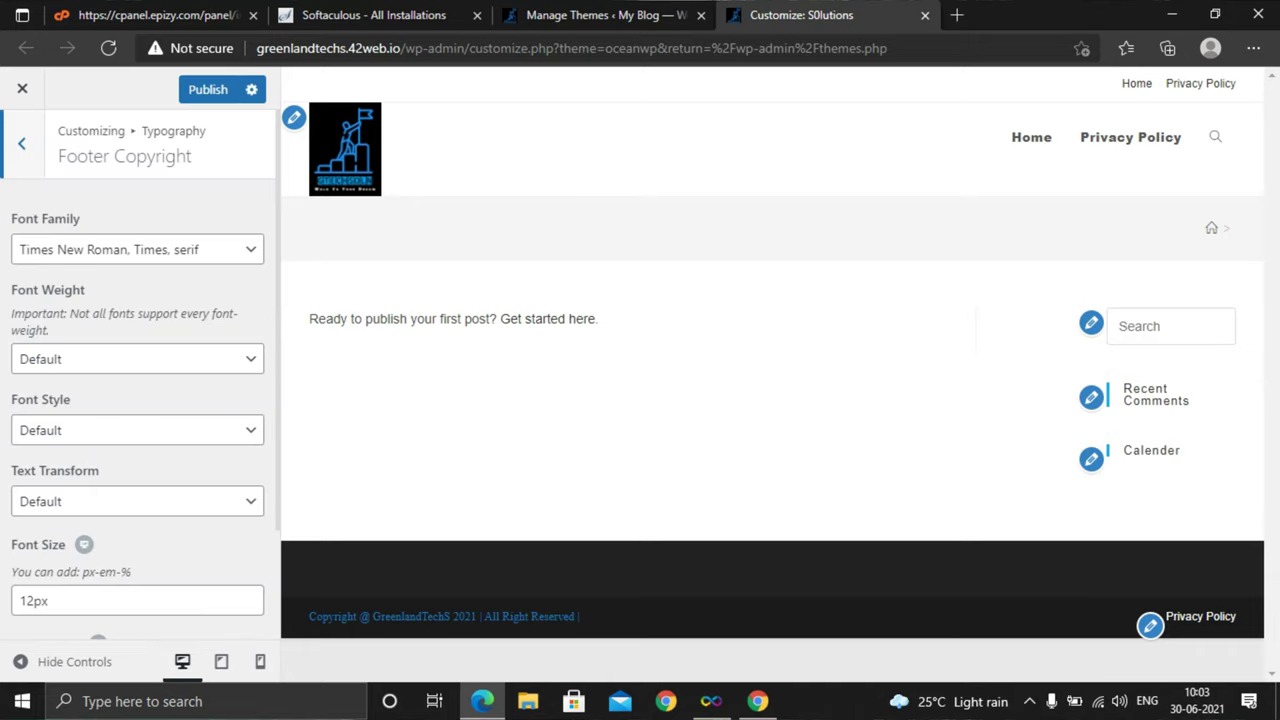
pyautogui.scroll(-2, 140, 400)
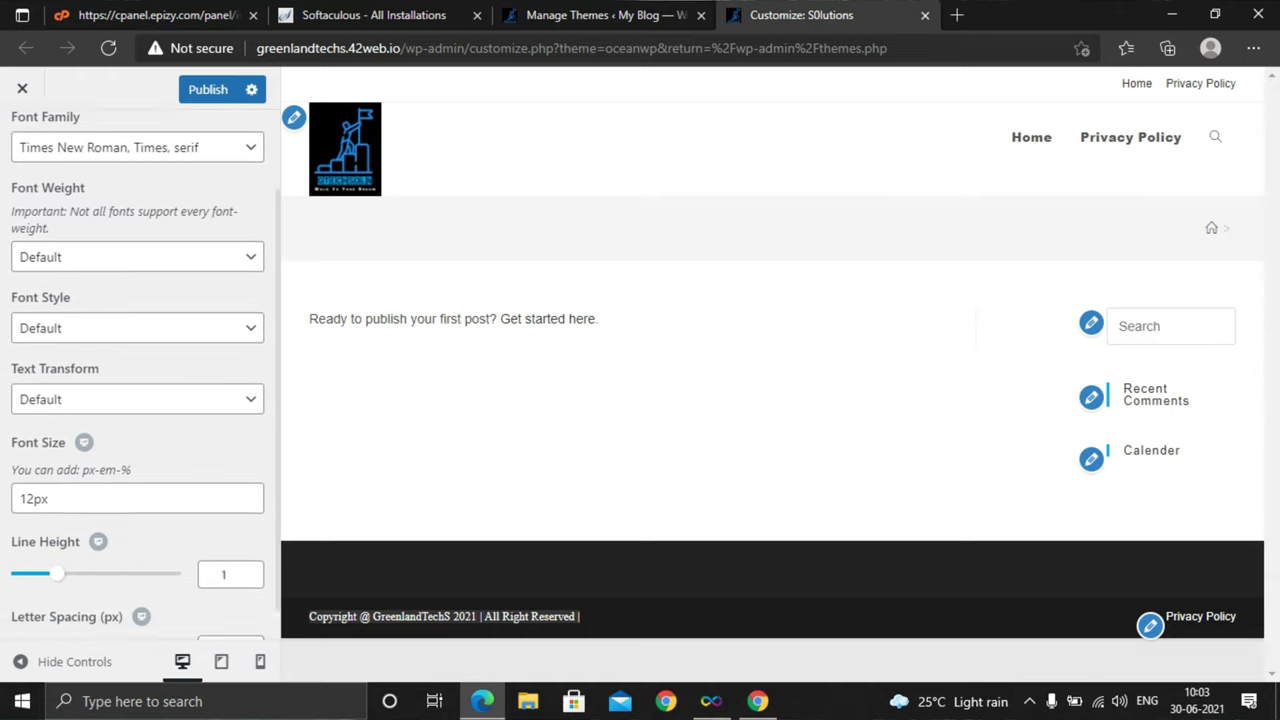
pyautogui.scroll(2, 140, 400)
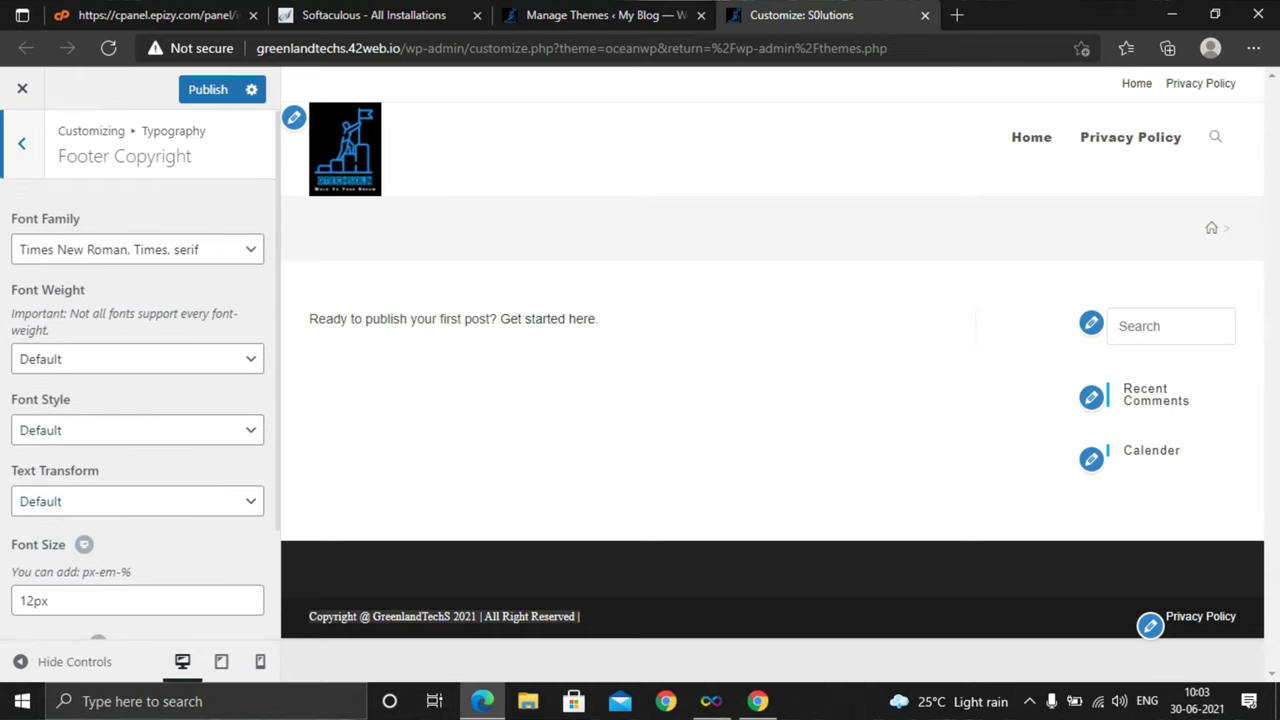
pyautogui.click(21, 143)
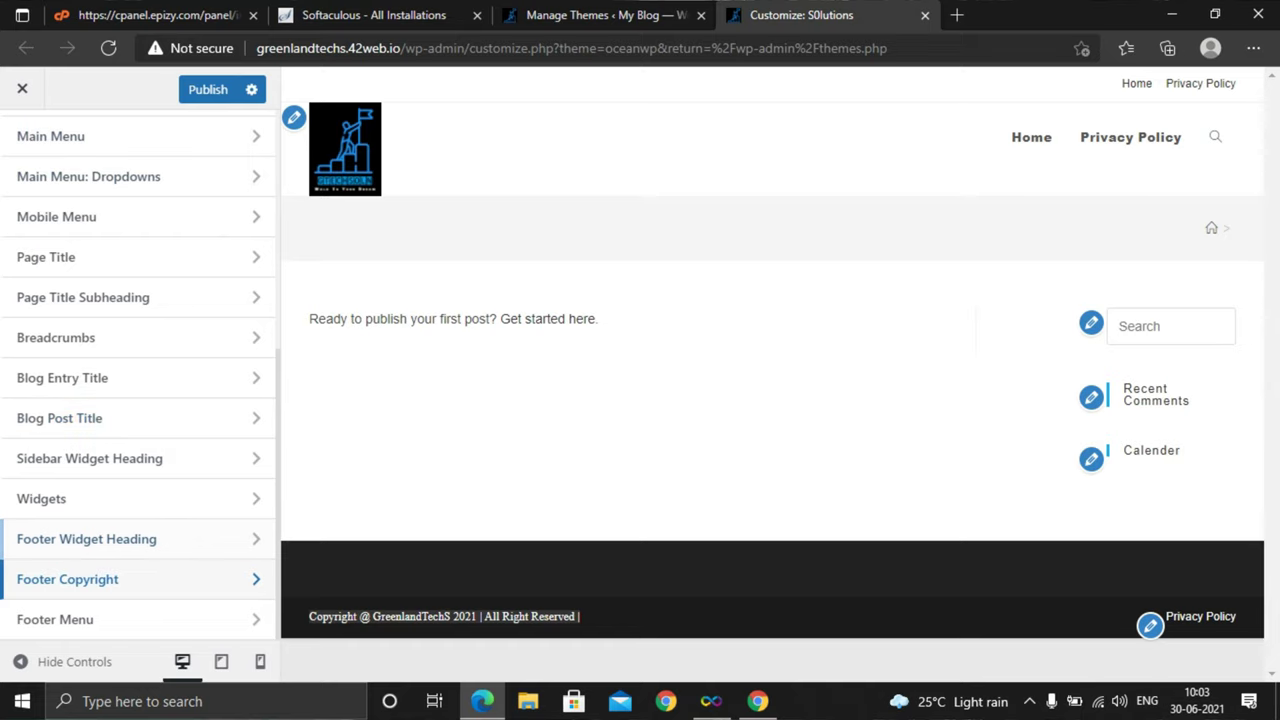
# Review the Footer Menu typography, then return to the main Customizer sections
pyautogui.click(55, 619)
pyautogui.scroll(-1, 140, 400)
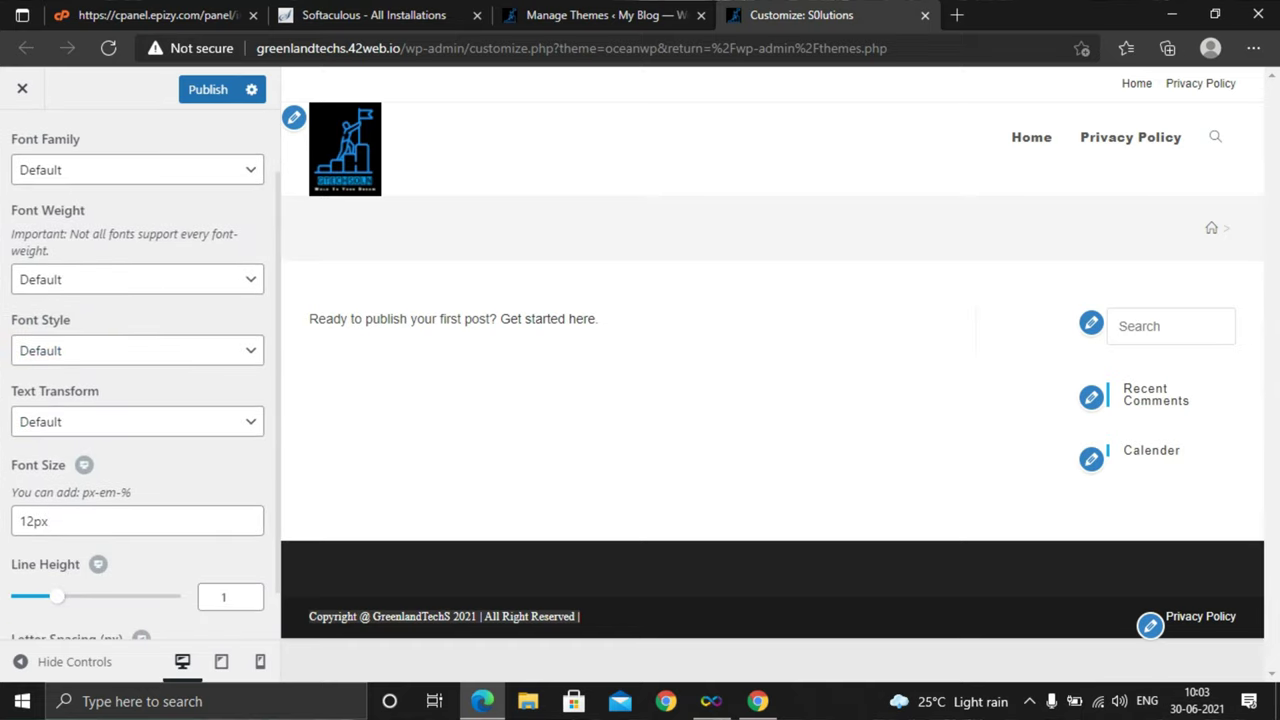
pyautogui.scroll(-1, 140, 400)
pyautogui.scroll(2, 140, 400)
pyautogui.click(21, 143)
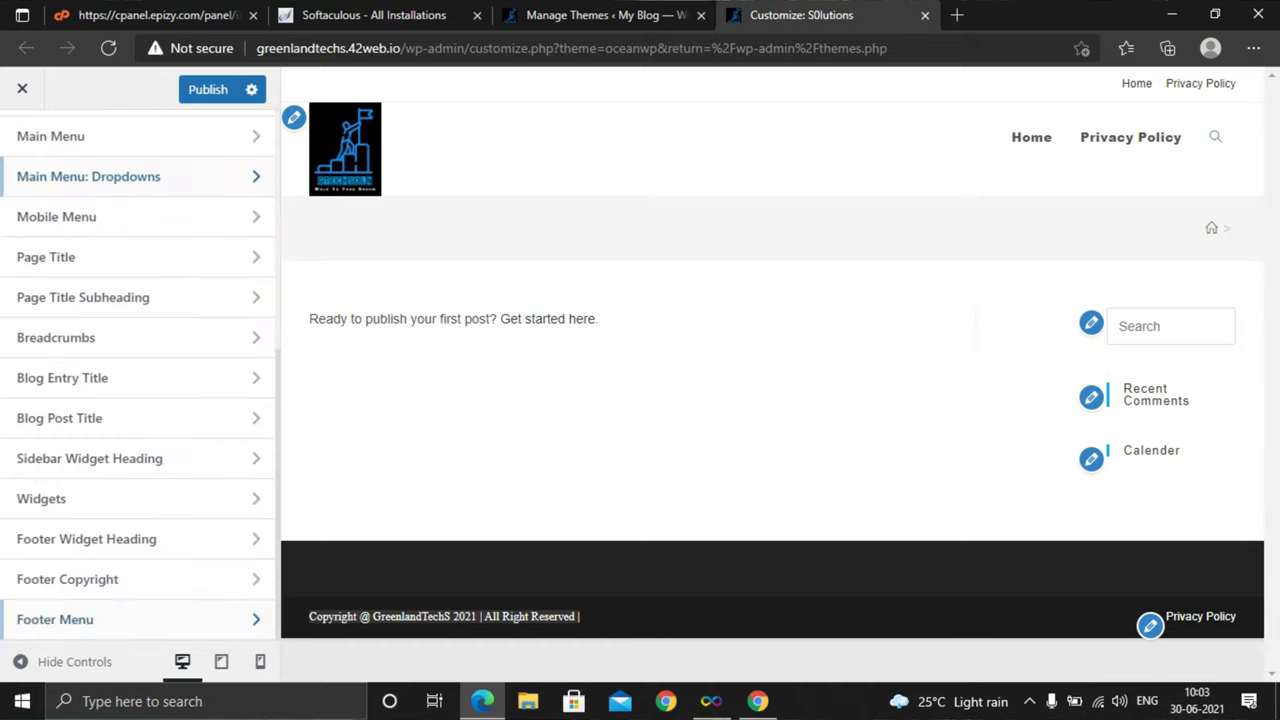
pyautogui.scroll(5, 140, 400)
pyautogui.click(21, 143)
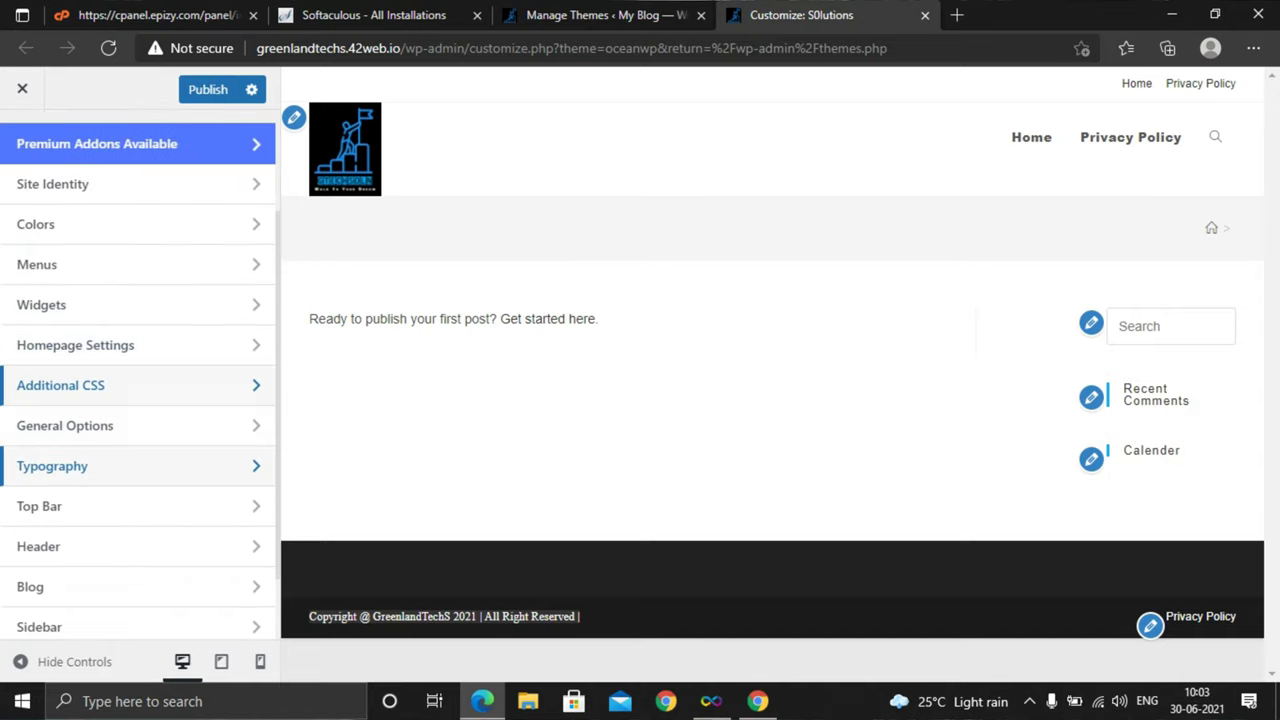
# Open Header > General and keep the header style at Minimal with 74 px height
pyautogui.scroll(-1, 140, 459)
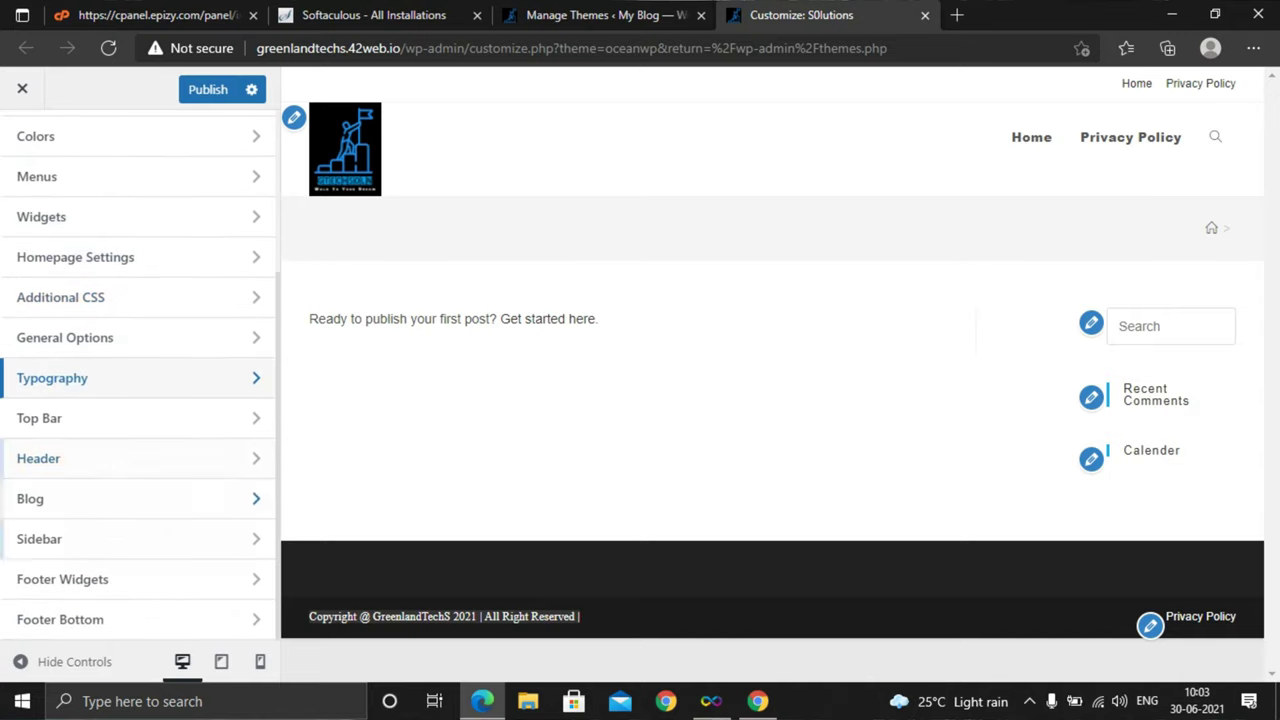
pyautogui.click(140, 459)
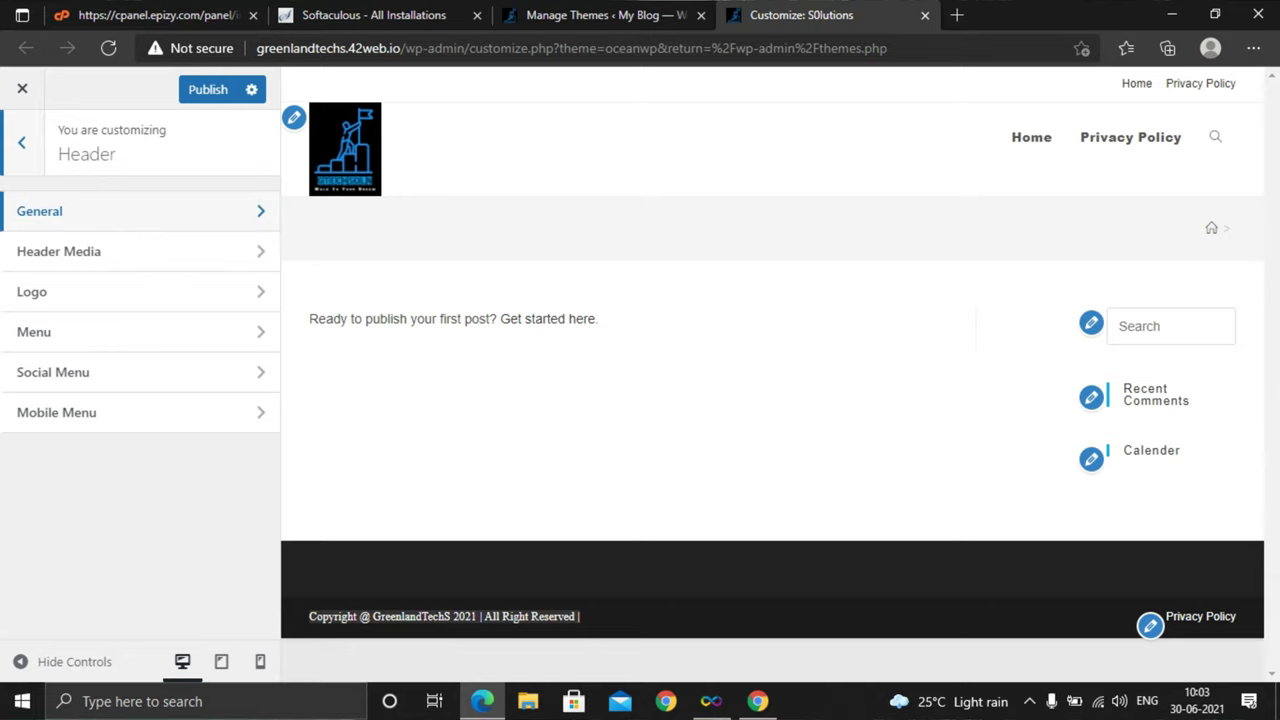
pyautogui.click(140, 211)
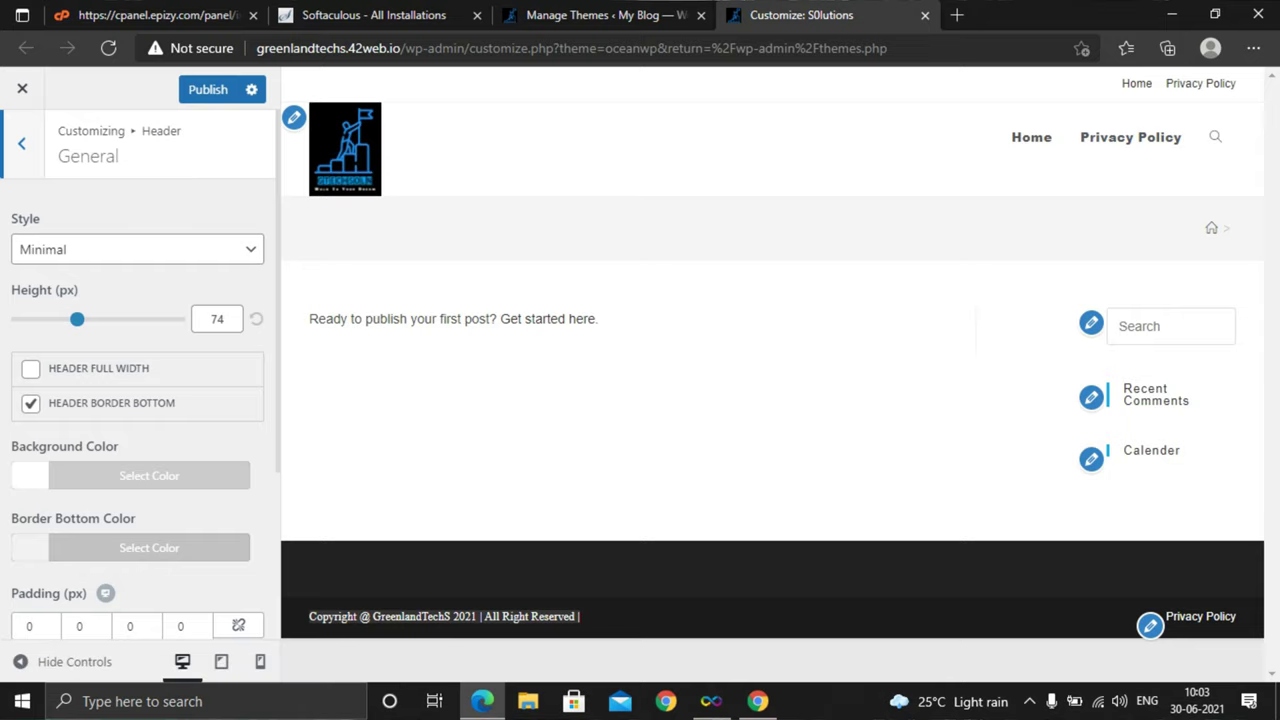
pyautogui.click(137, 249)
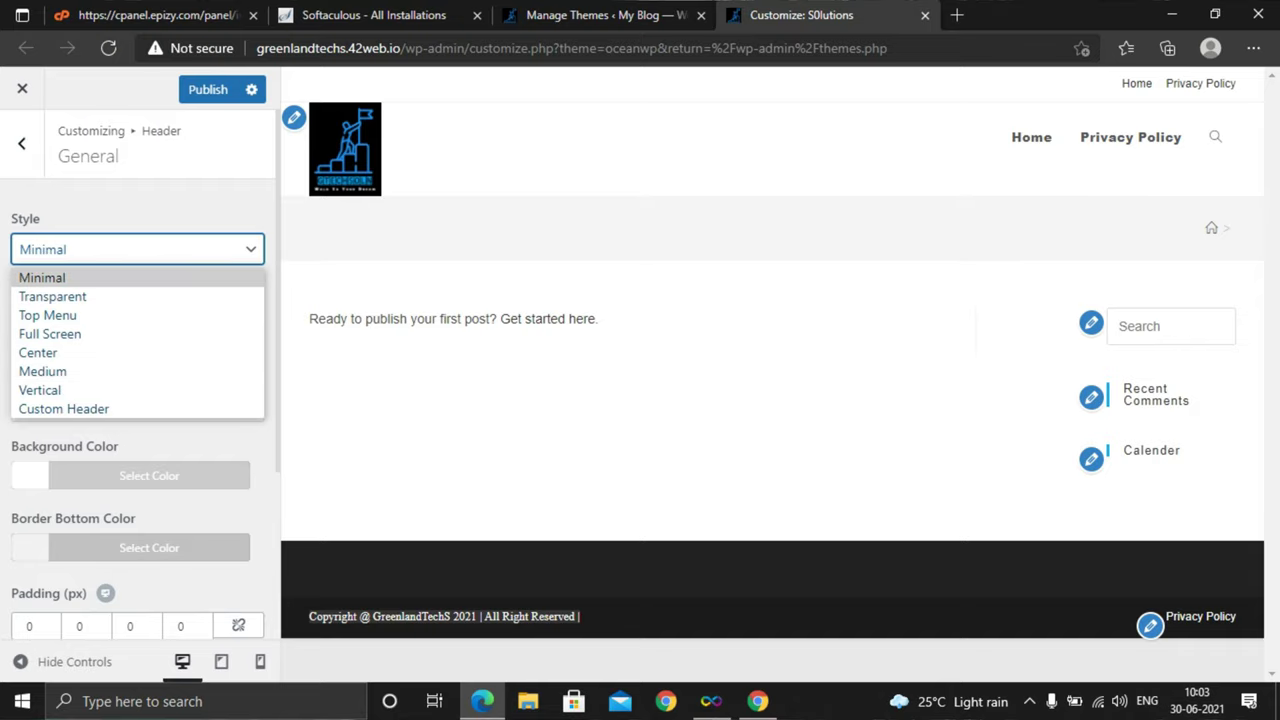
pyautogui.press('Return')
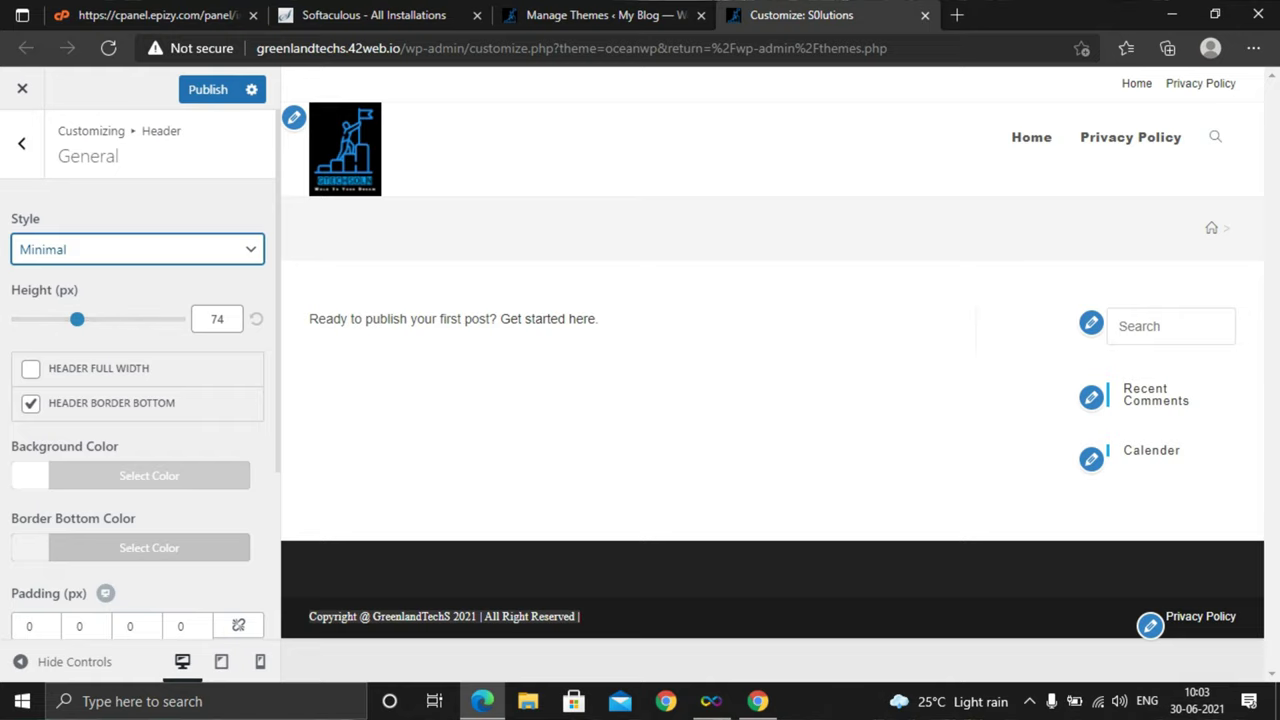
pyautogui.scroll(-3, 138, 400)
pyautogui.scroll(3, 138, 400)
pyautogui.click(21, 143)
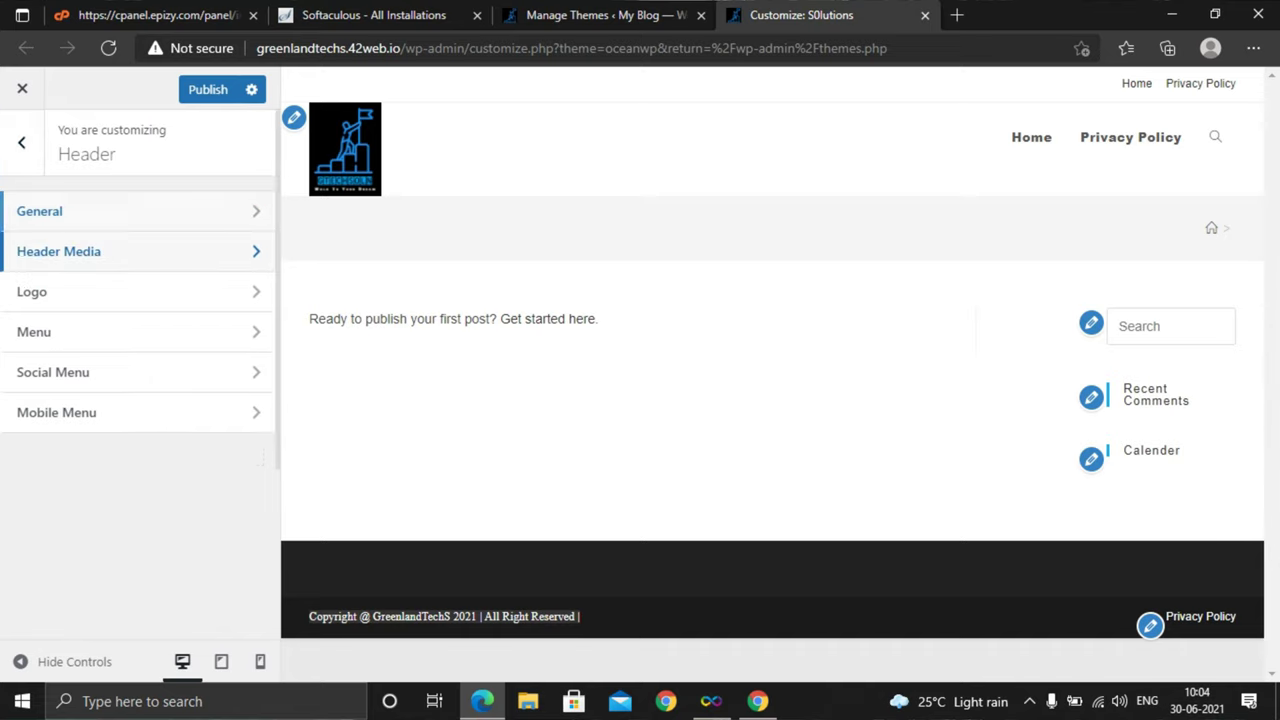
pyautogui.click(58, 251)
pyautogui.scroll(-3, 138, 400)
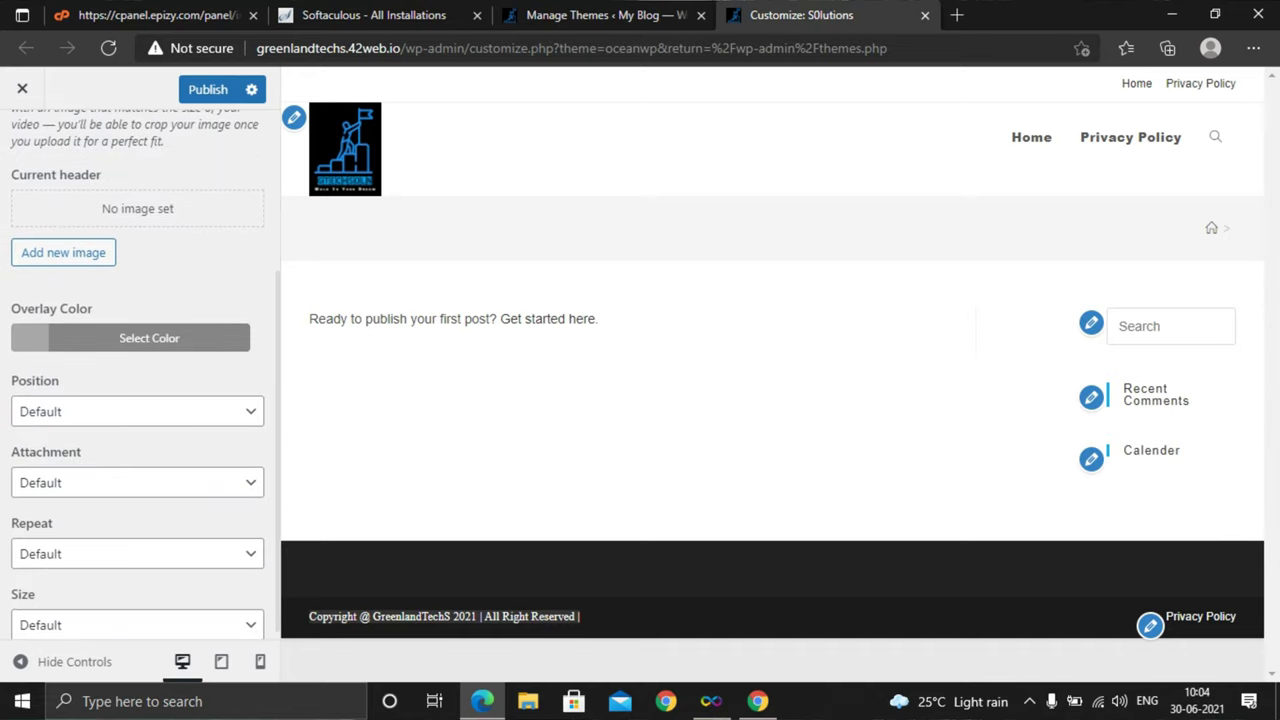
pyautogui.scroll(5, 138, 400)
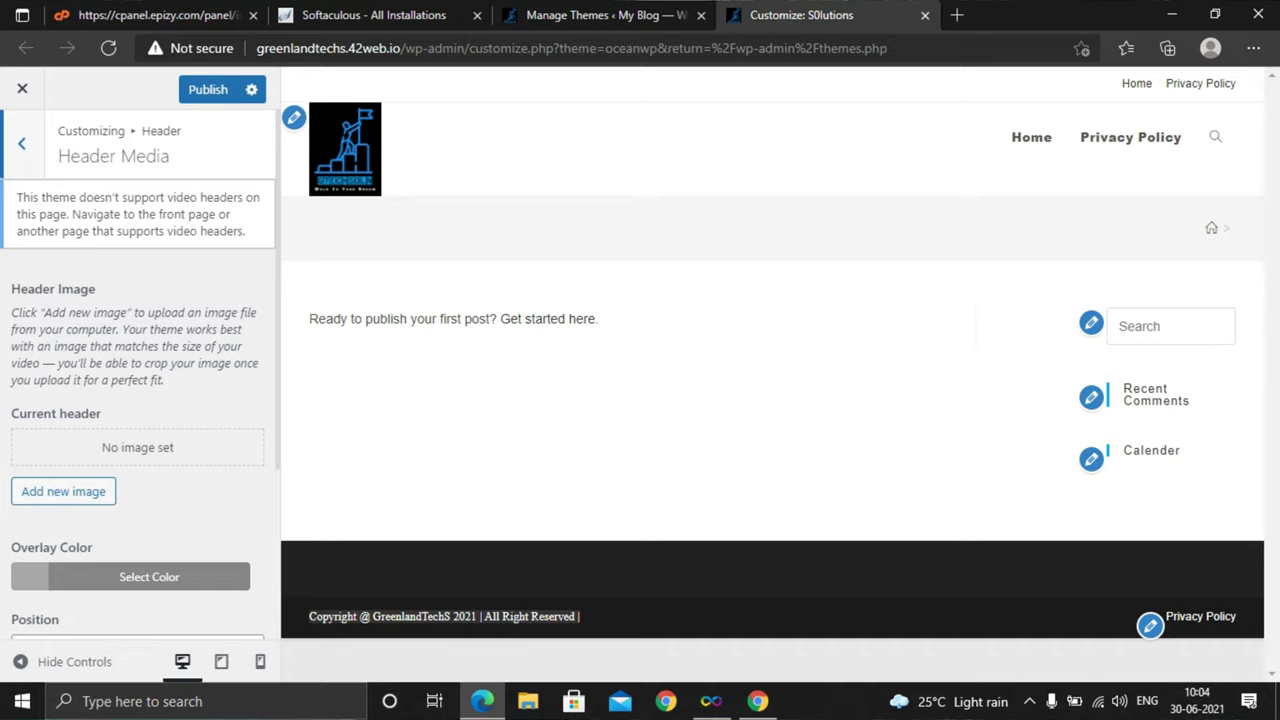
pyautogui.click(21, 143)
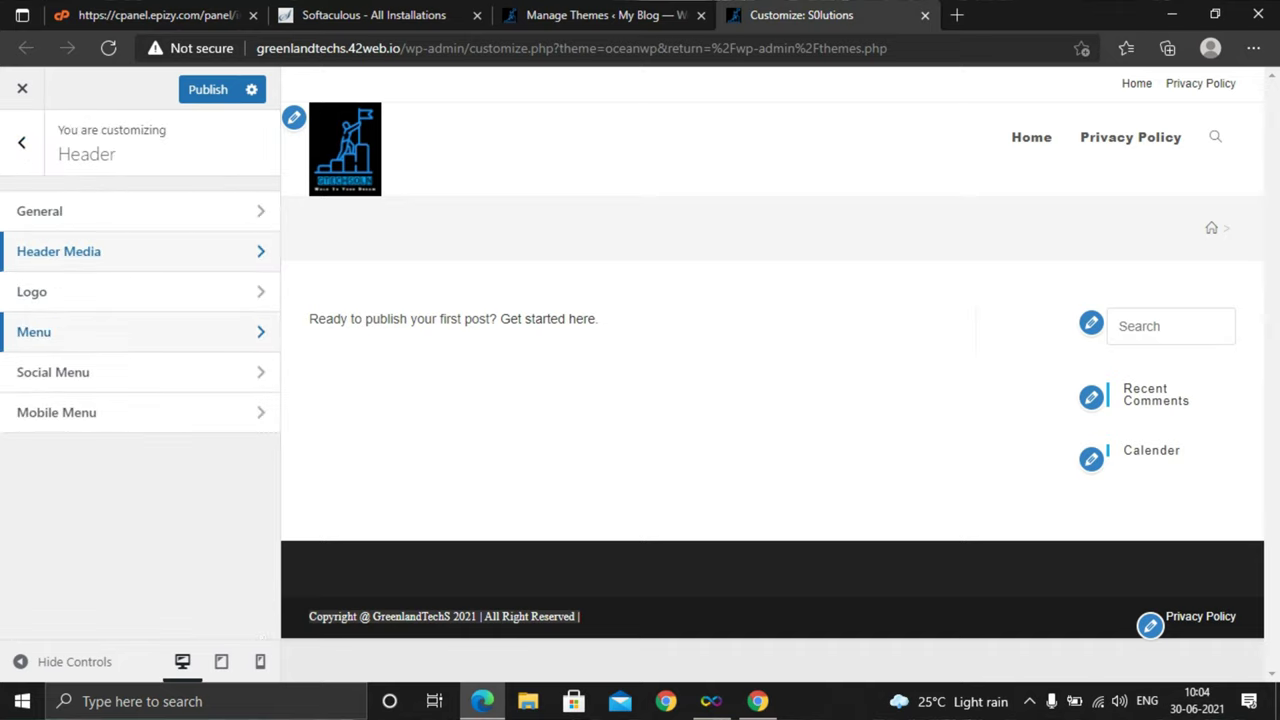
pyautogui.click(60, 289)
pyautogui.scroll(-2, 138, 400)
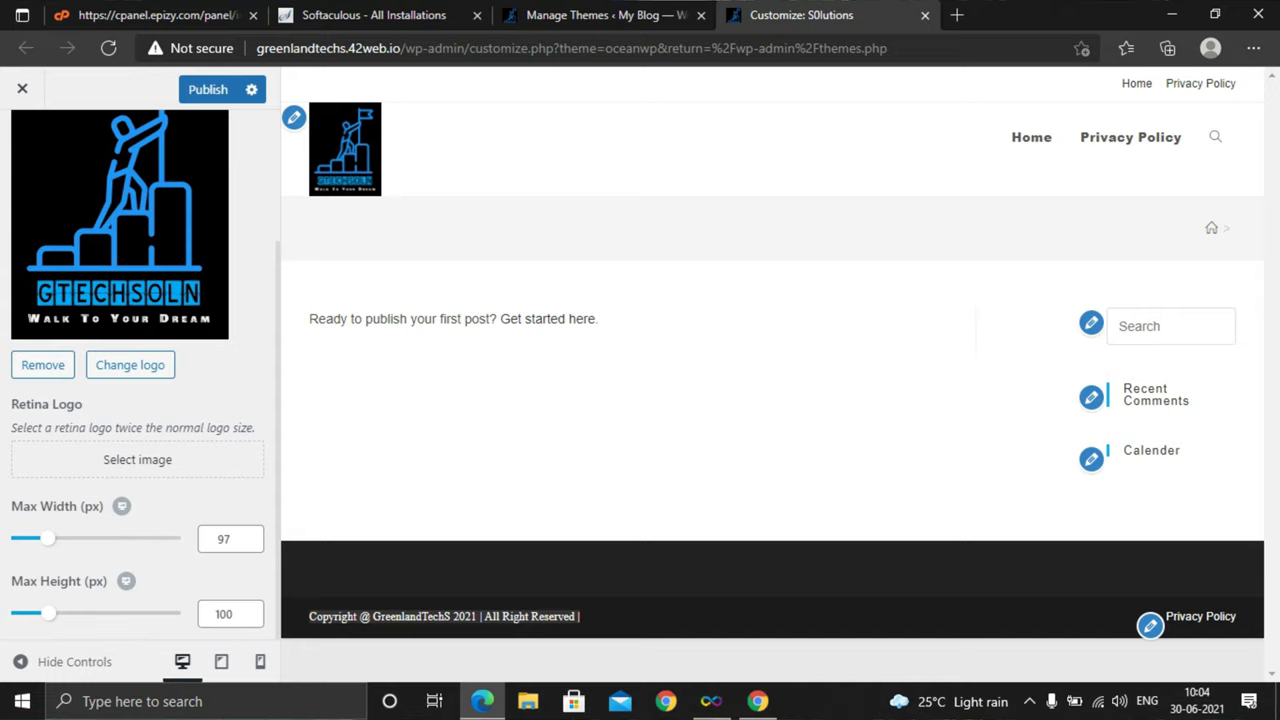
pyautogui.scroll(2, 138, 400)
pyautogui.click(21, 143)
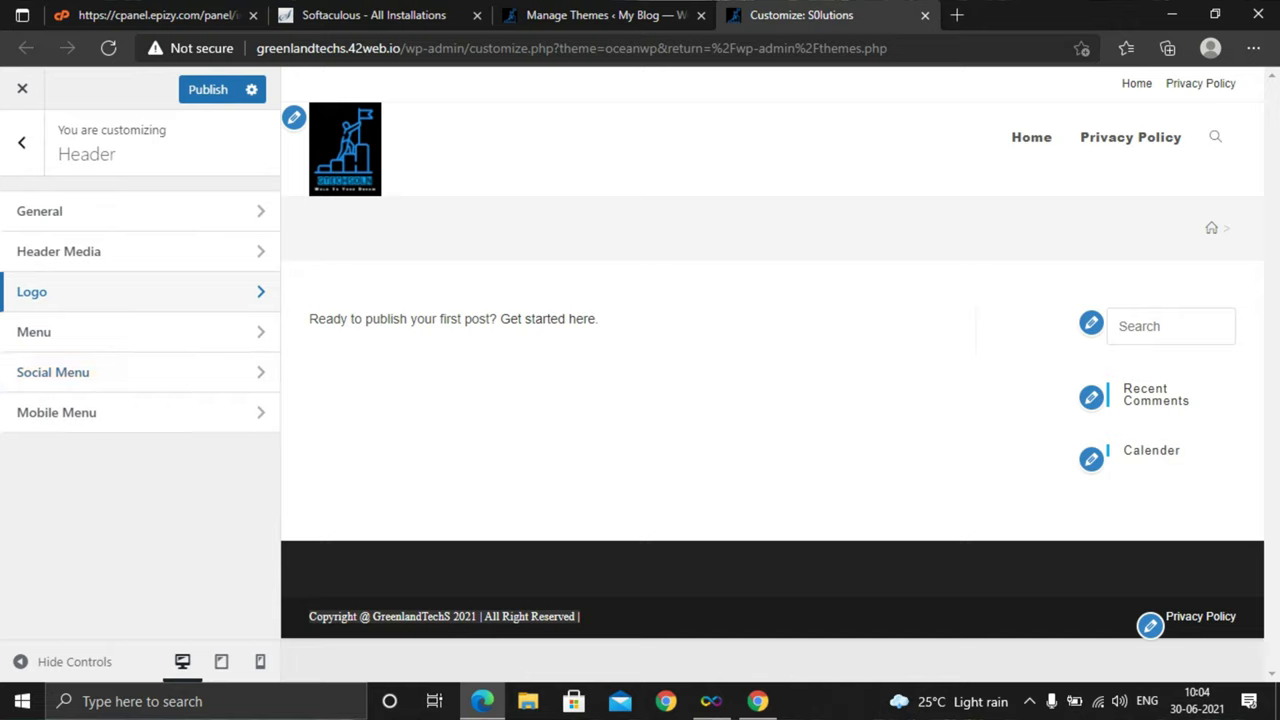
pyautogui.click(53, 372)
pyautogui.scroll(-2, 140, 380)
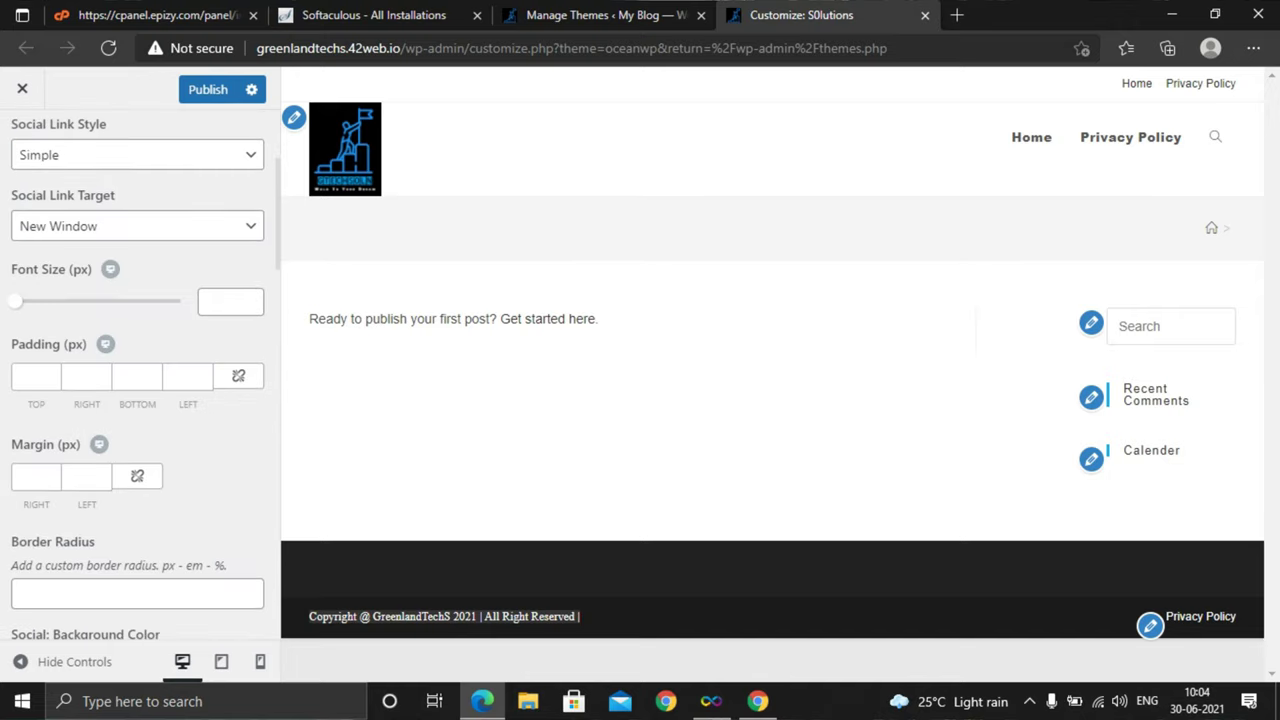
pyautogui.scroll(-8, 138, 380)
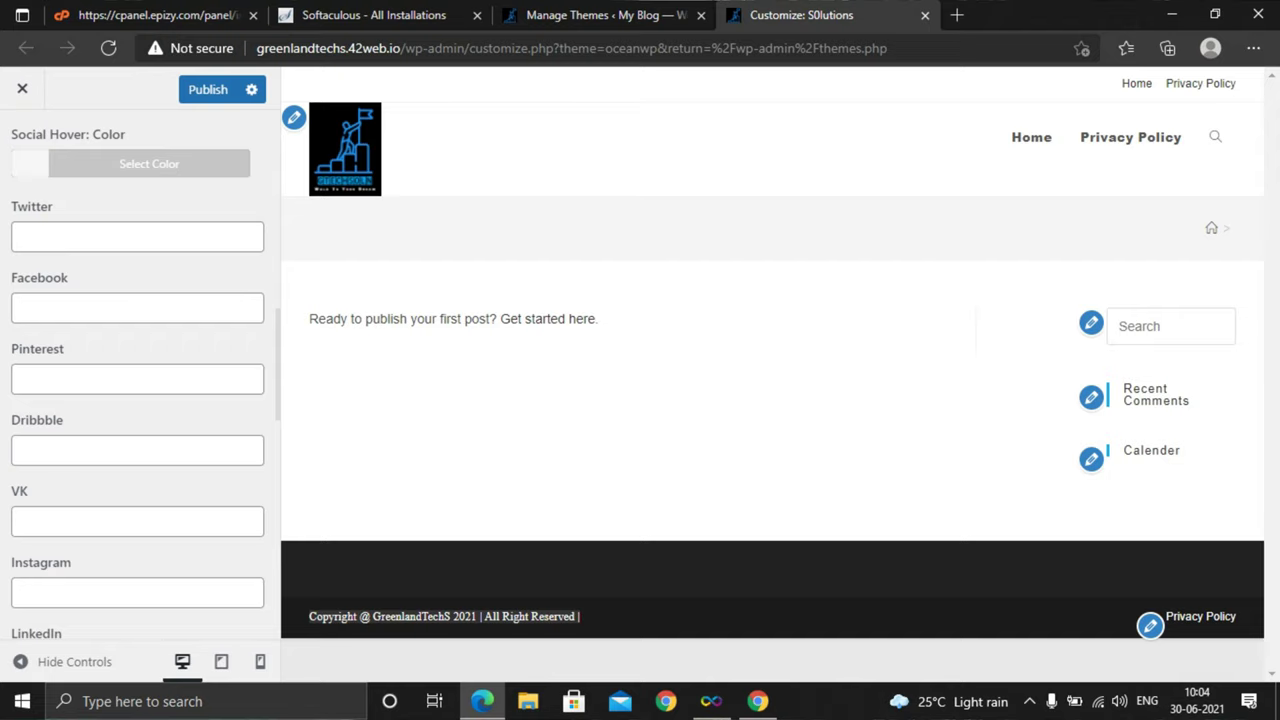
pyautogui.scroll(7, 138, 380)
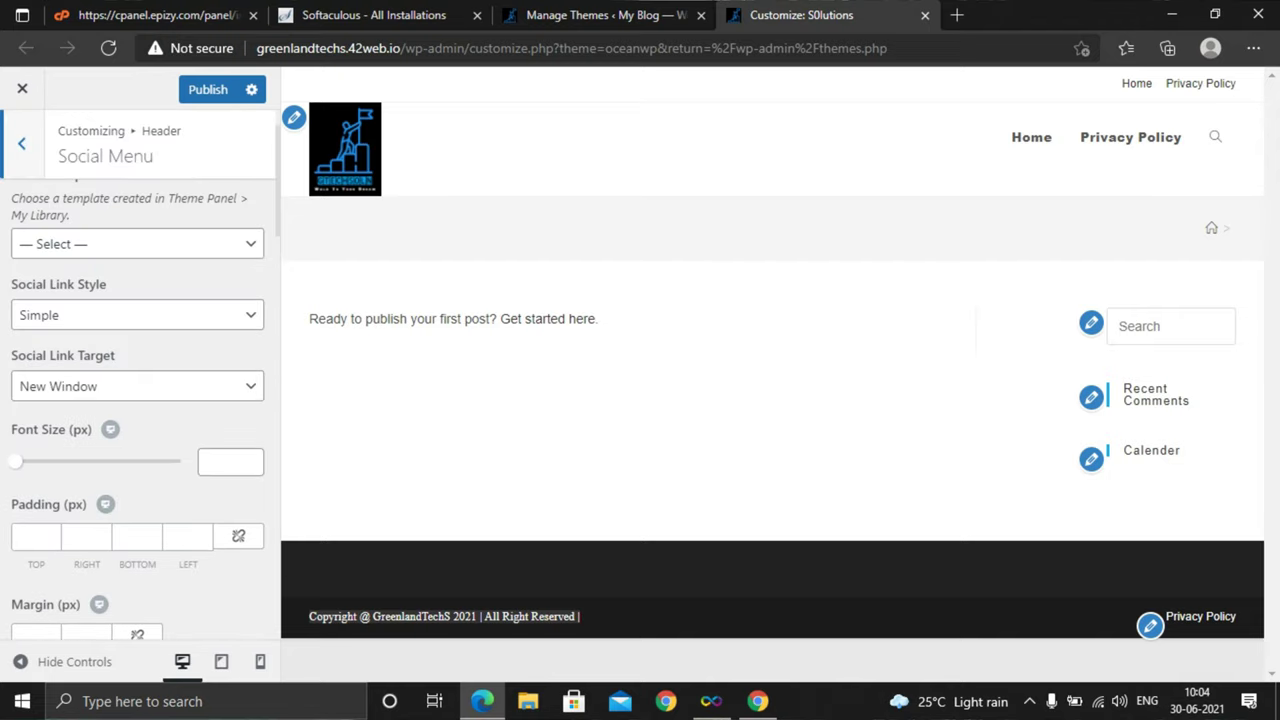
pyautogui.click(21, 143)
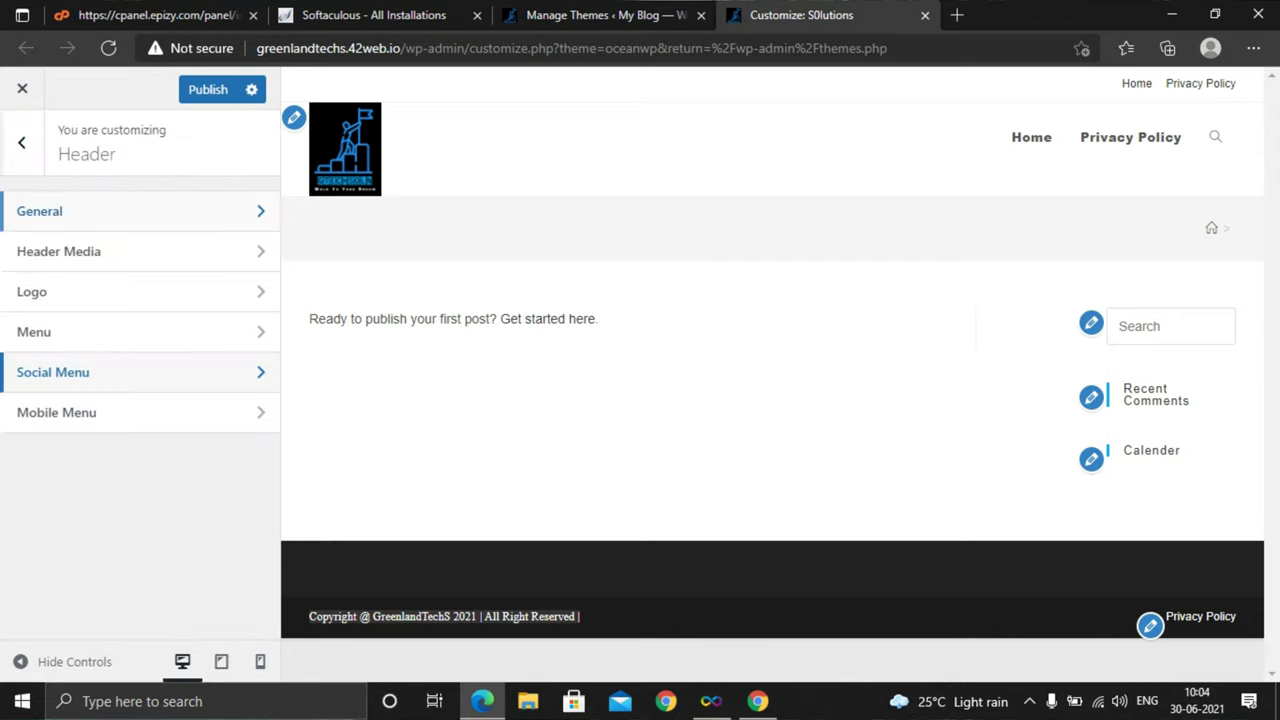
# Review Mobile Menu settings (breakpoint From 959px, Logo / Cart / Link) unchanged, then back out to the main list
pyautogui.click(60, 409)
pyautogui.scroll(-3, 138, 380)
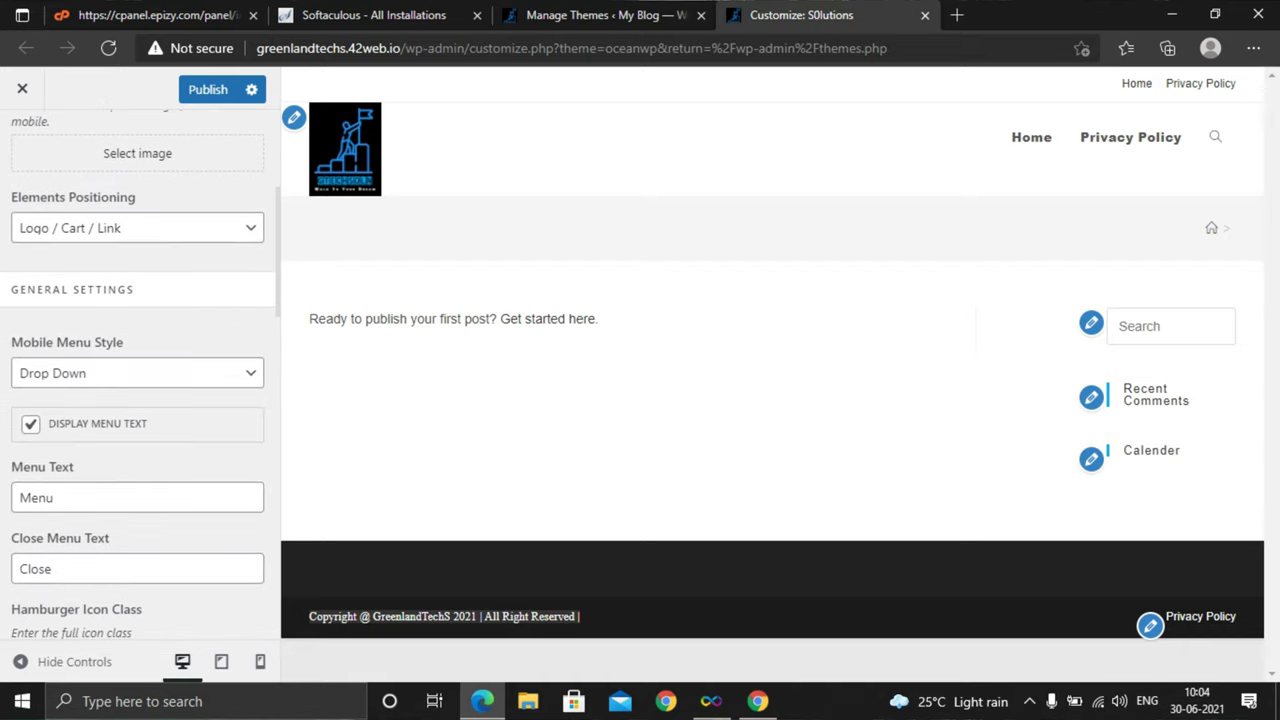
pyautogui.scroll(-3, 138, 380)
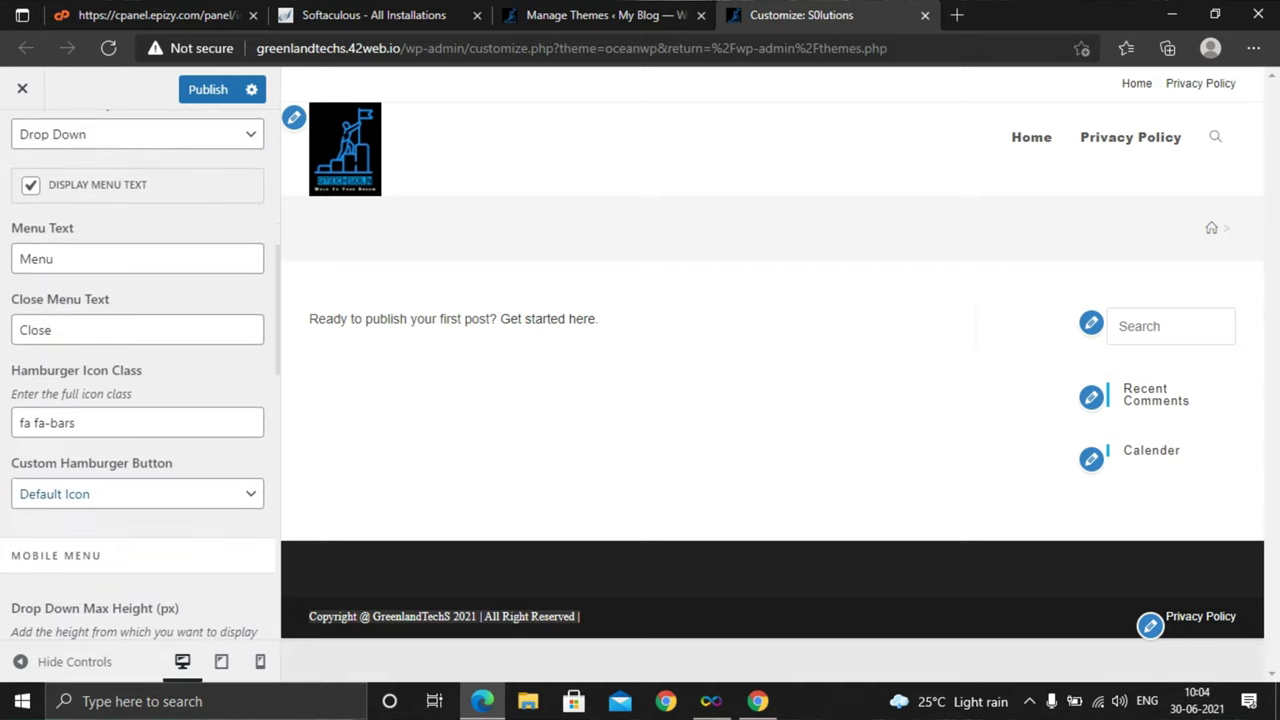
pyautogui.scroll(-7, 138, 380)
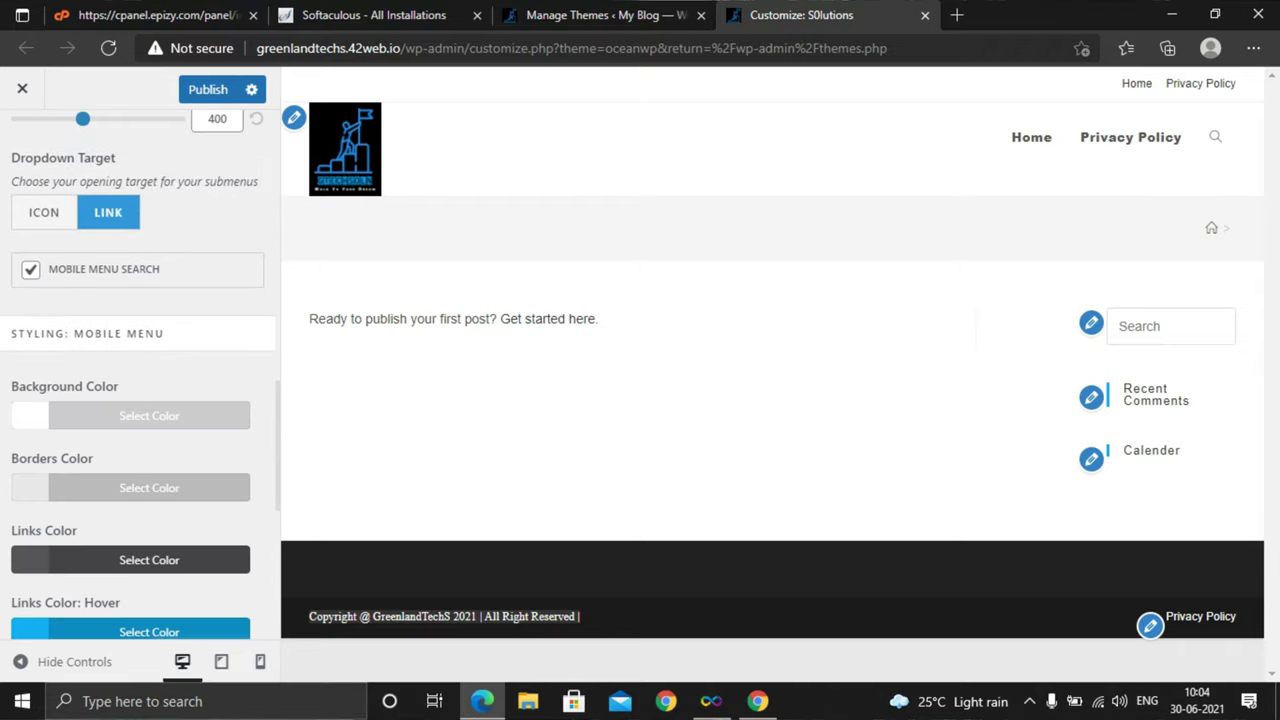
pyautogui.scroll(10, 138, 380)
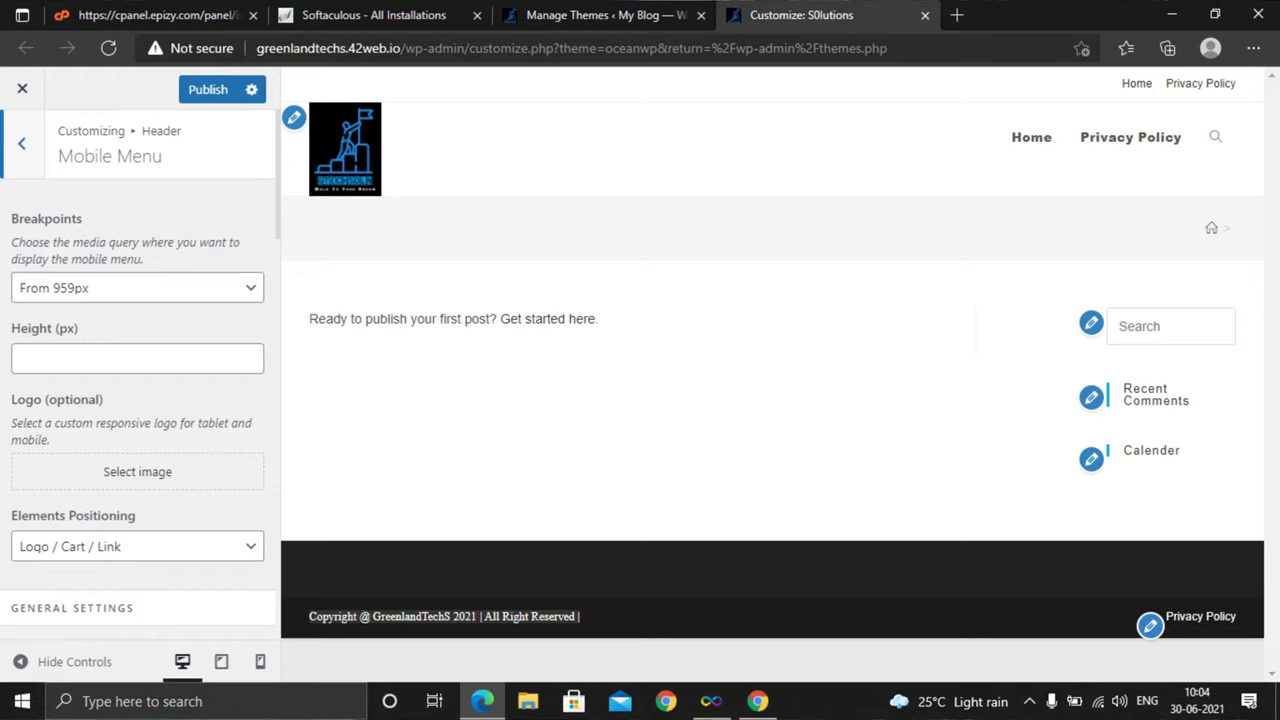
pyautogui.click(21, 143)
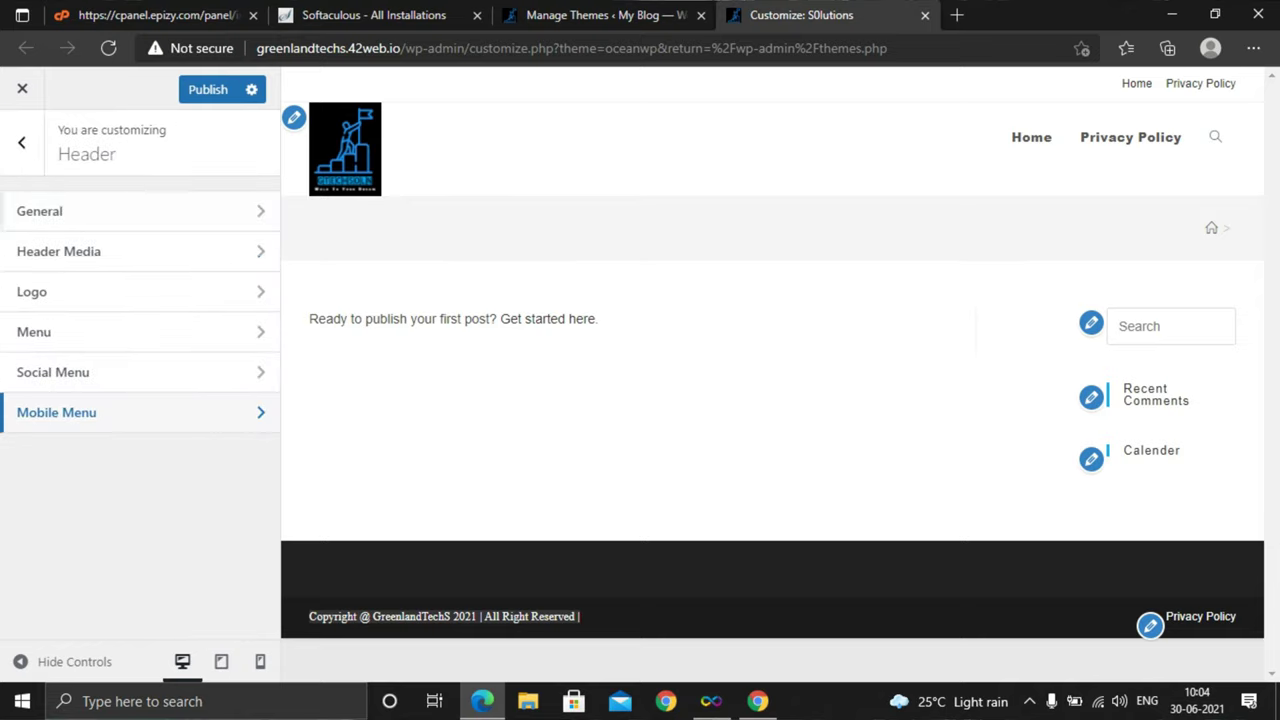
pyautogui.click(21, 143)
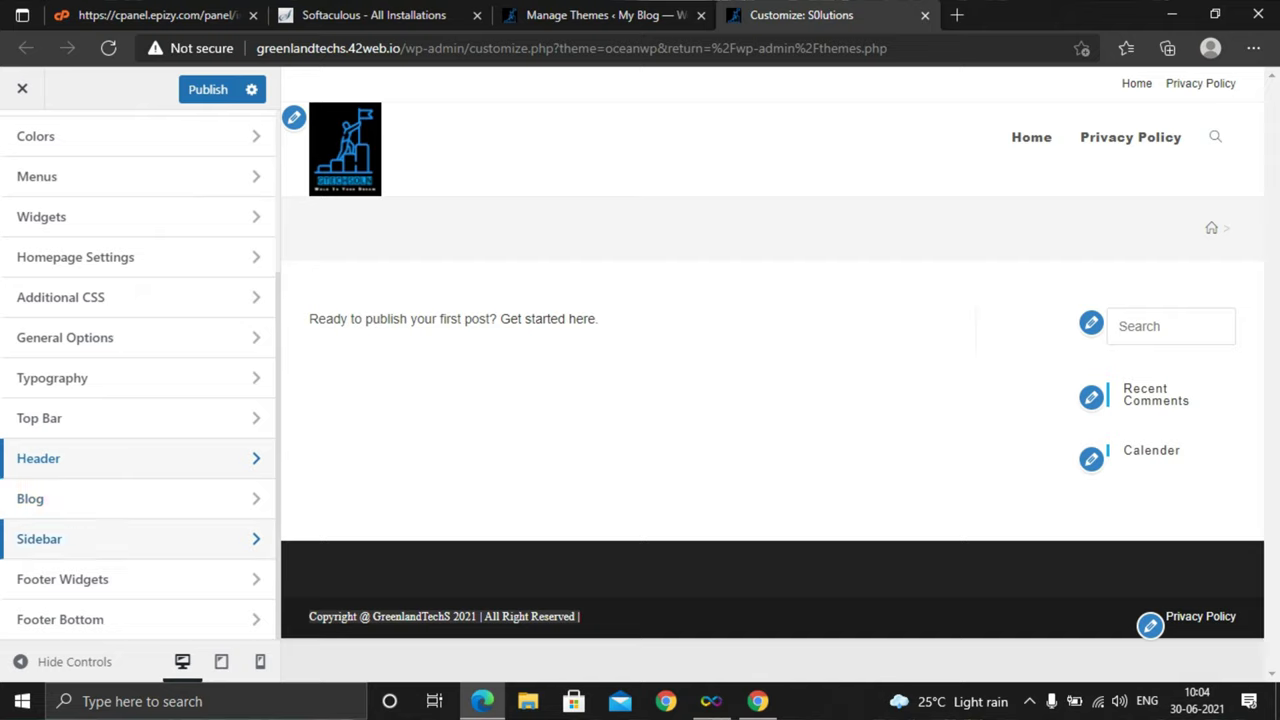
pyautogui.scroll(1, 138, 560)
pyautogui.scroll(3, 138, 525)
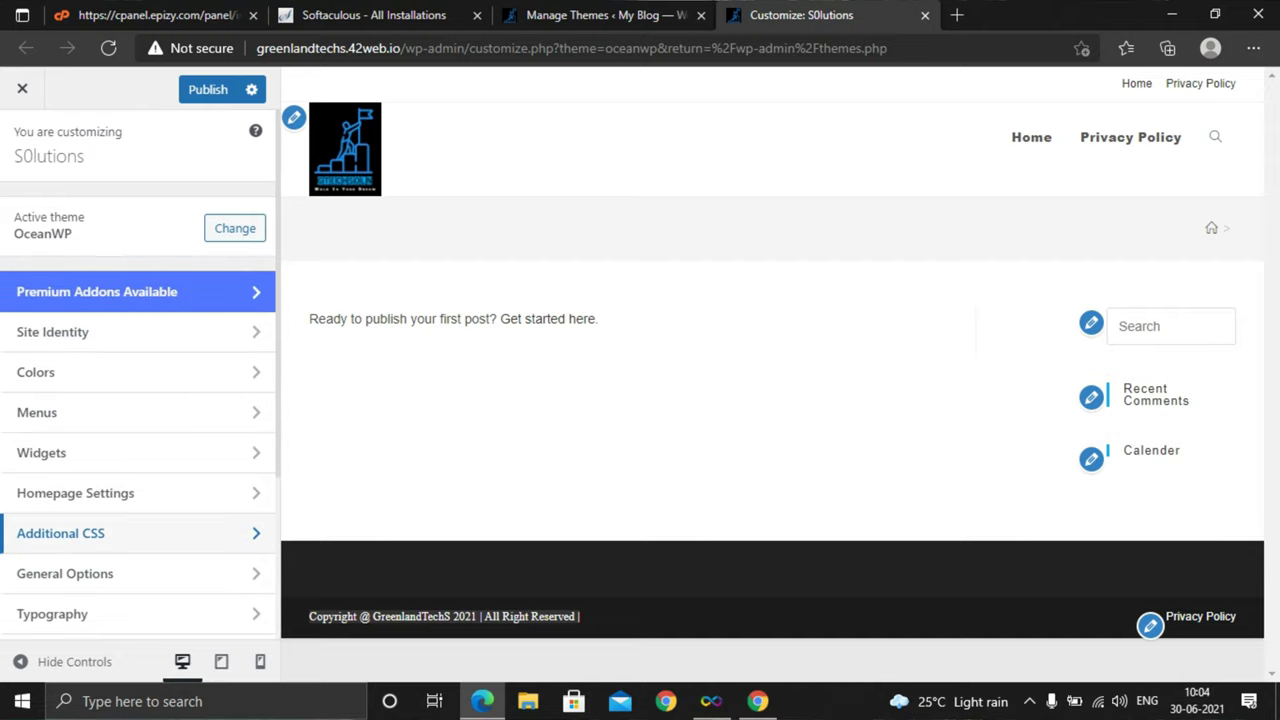
pyautogui.scroll(-5, 138, 540)
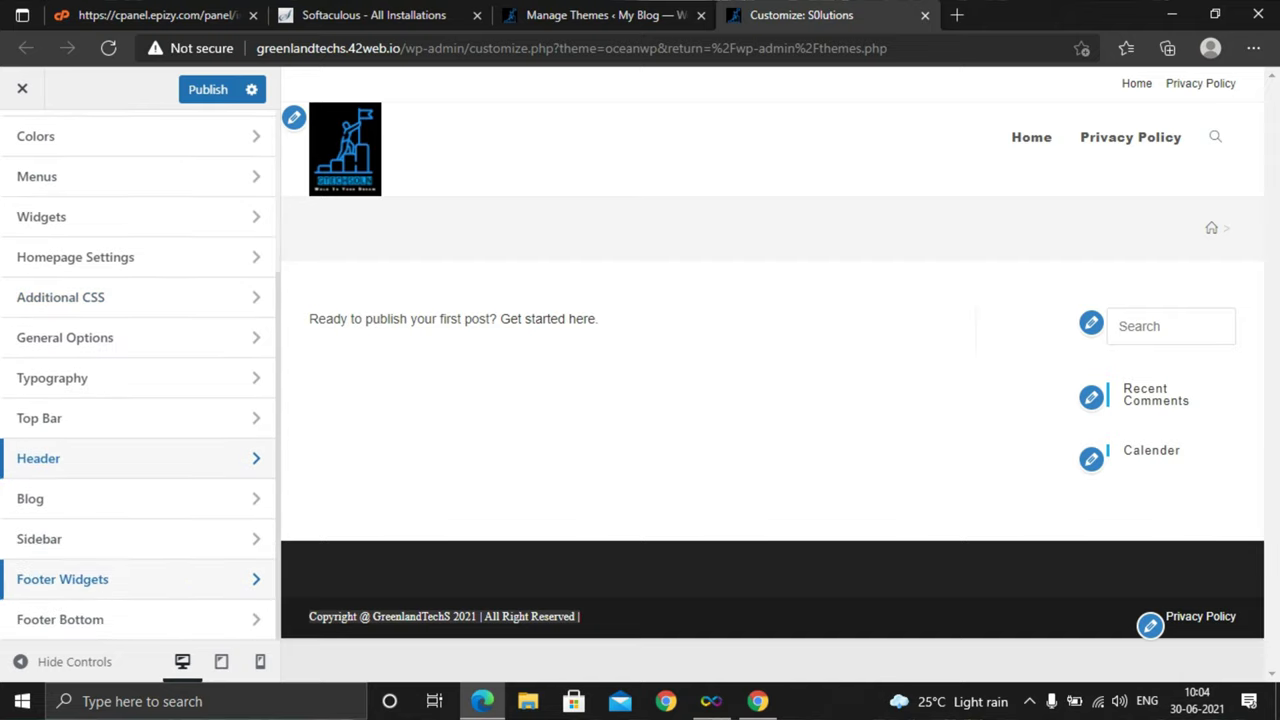
pyautogui.click(60, 619)
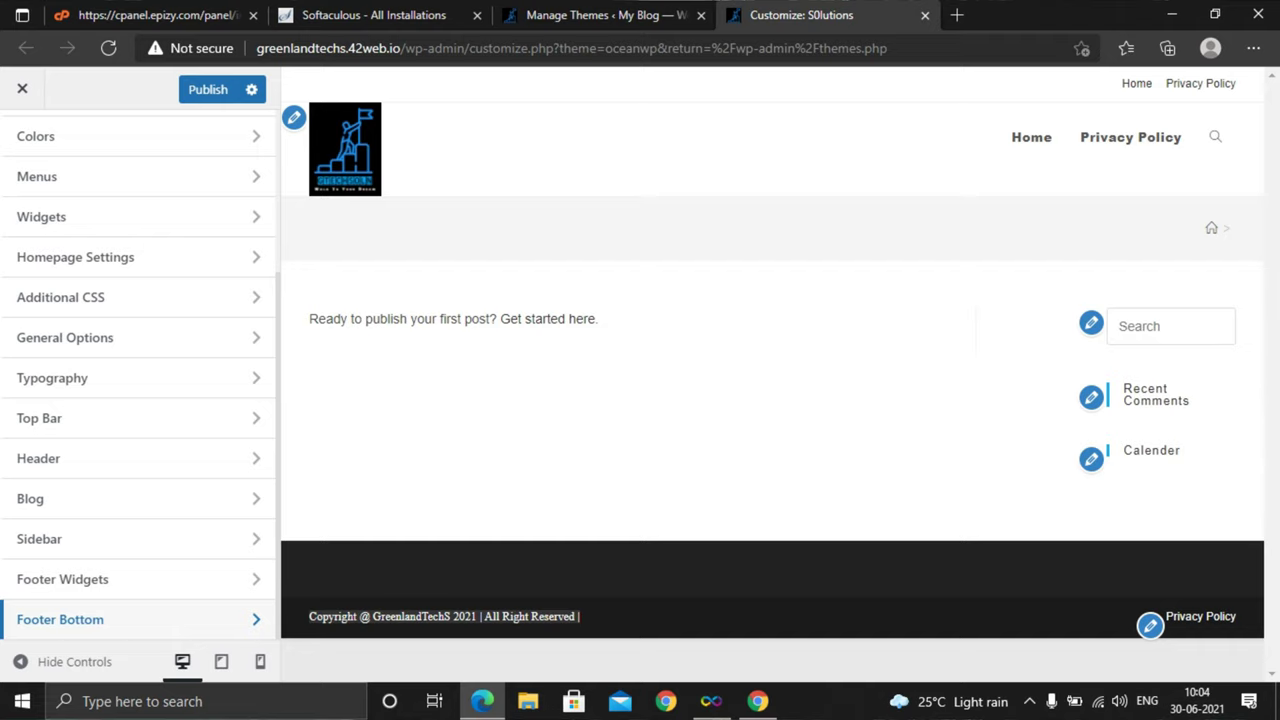
pyautogui.press('Return')
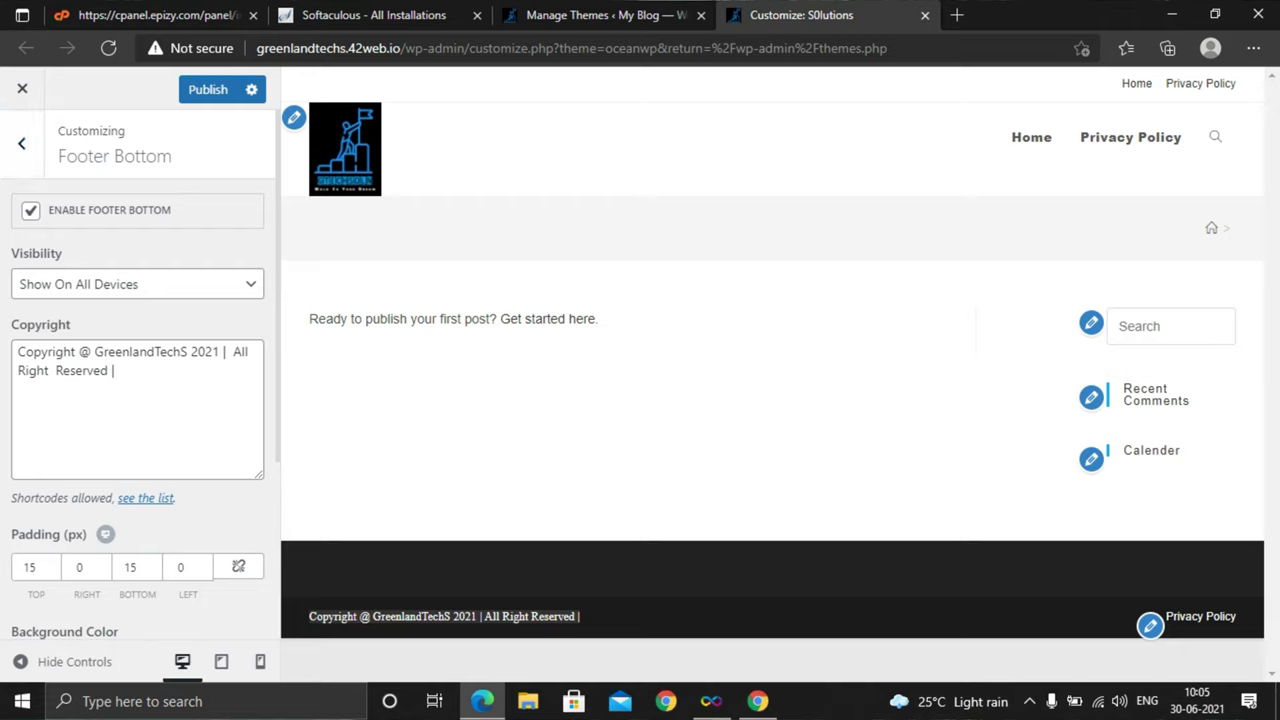
pyautogui.click(137, 284)
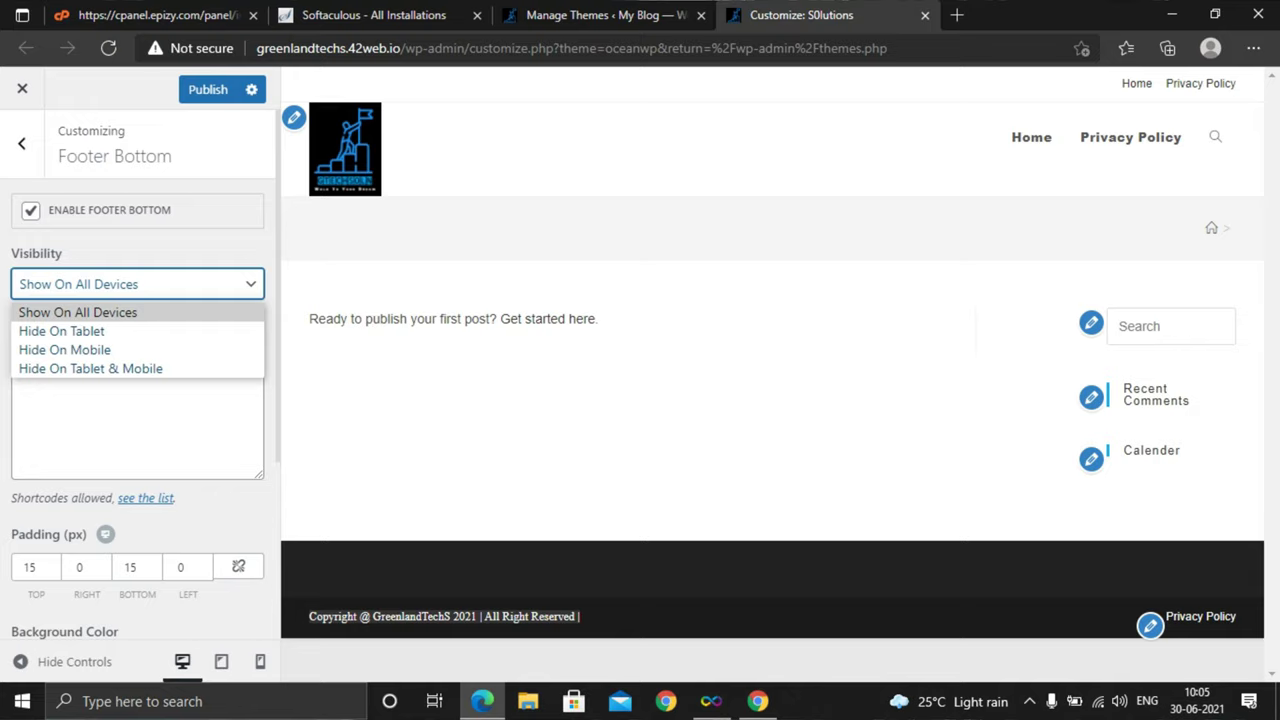
pyautogui.press('Return')
pyautogui.click(122, 370)
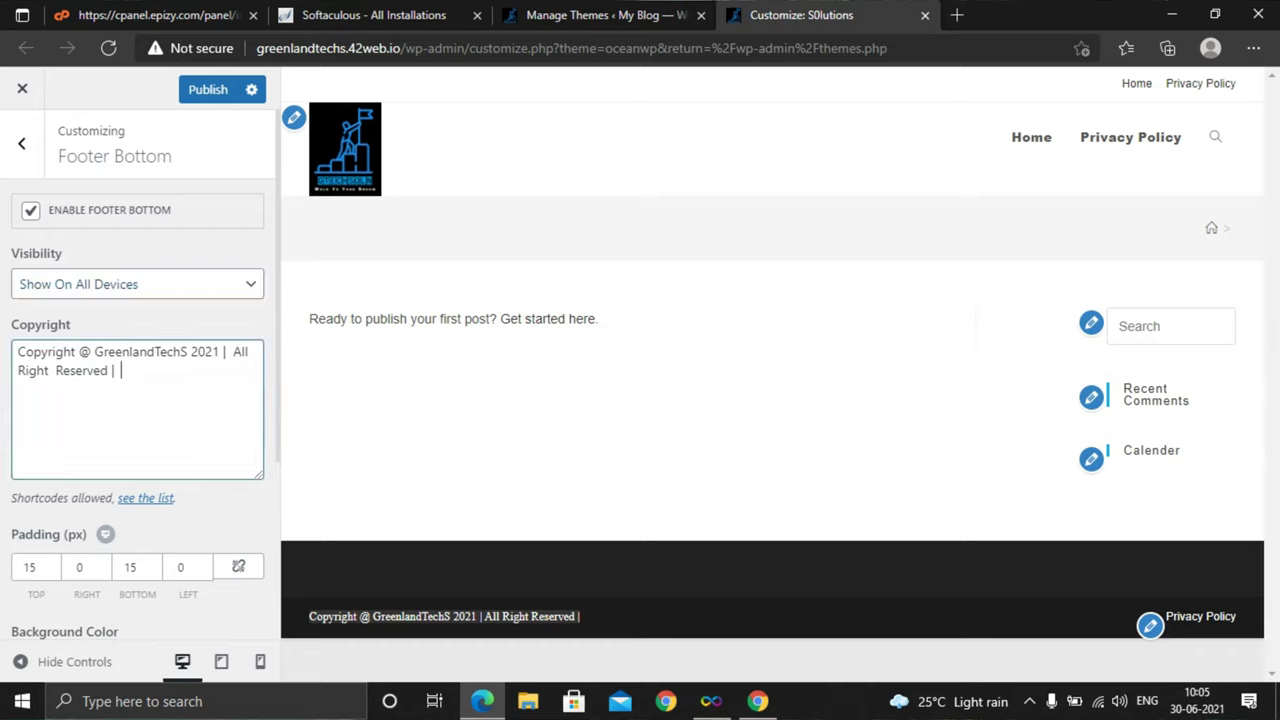
pyautogui.hotkey('ctrl', 'a')
pyautogui.scroll(-3, 140, 400)
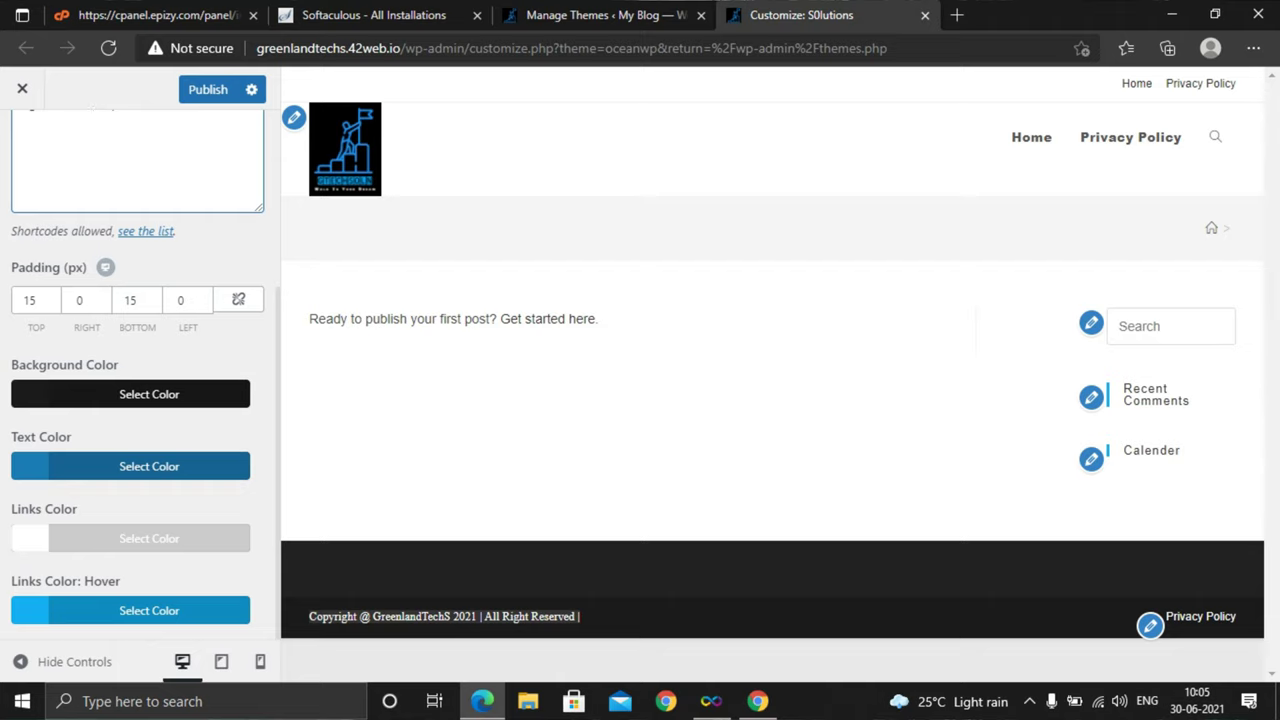
pyautogui.scroll(3, 140, 380)
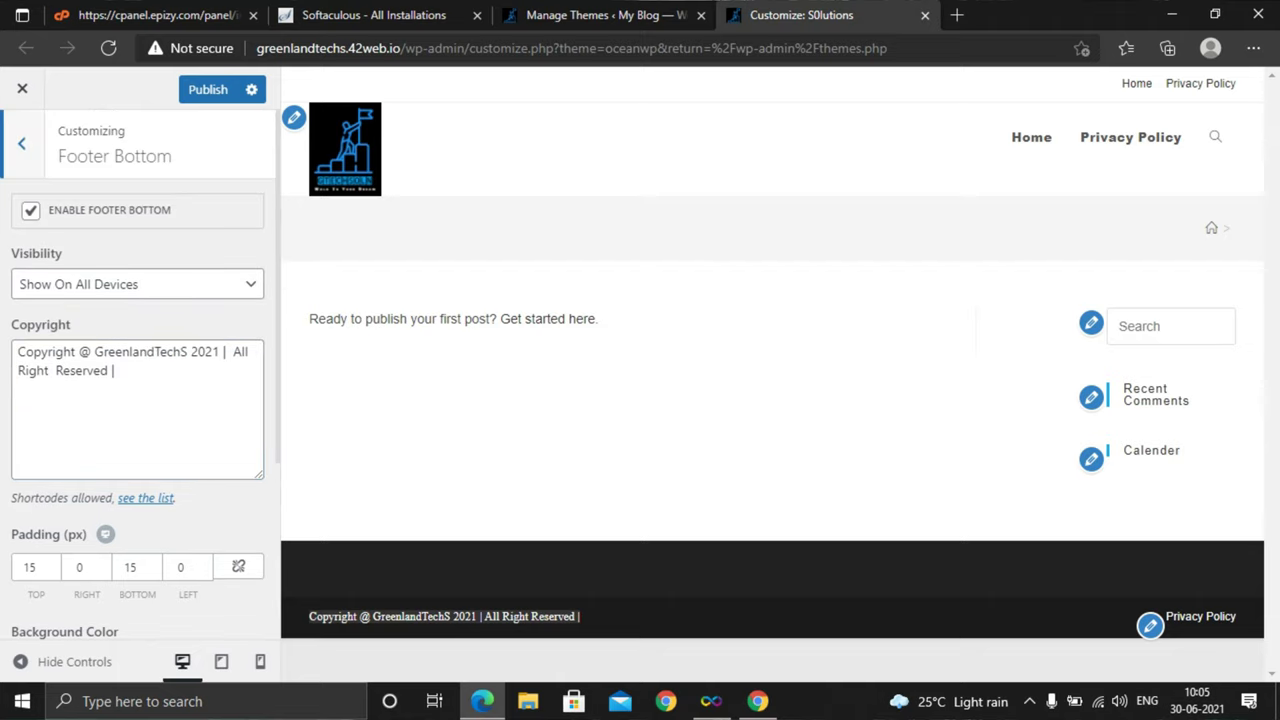
pyautogui.press('Escape')
pyautogui.scroll(3, 140, 291)
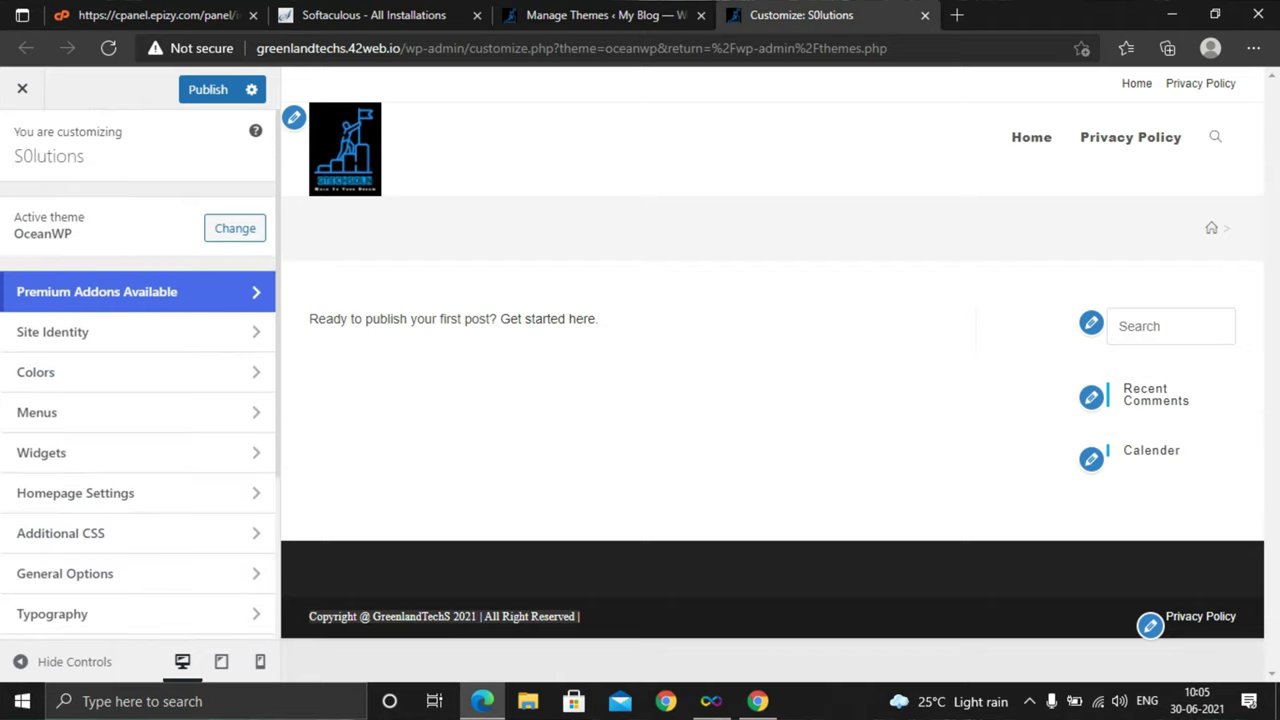
pyautogui.click(208, 89)
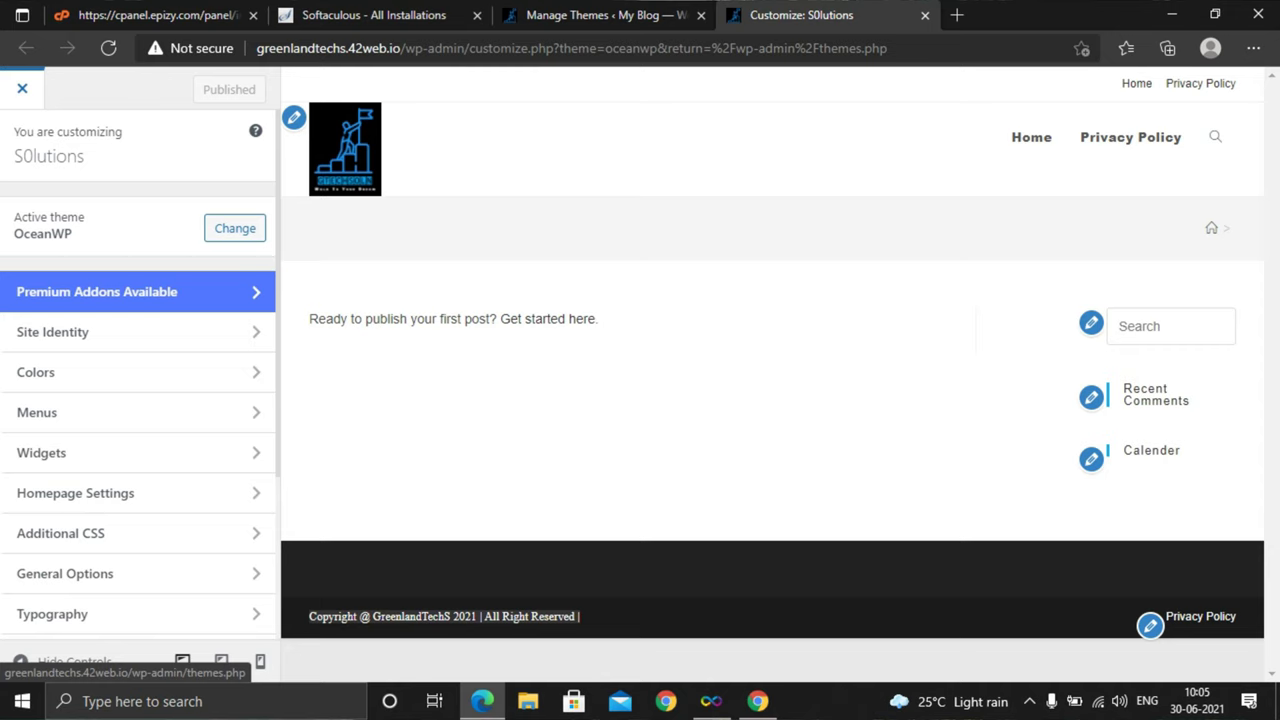
pyautogui.click(22, 88)
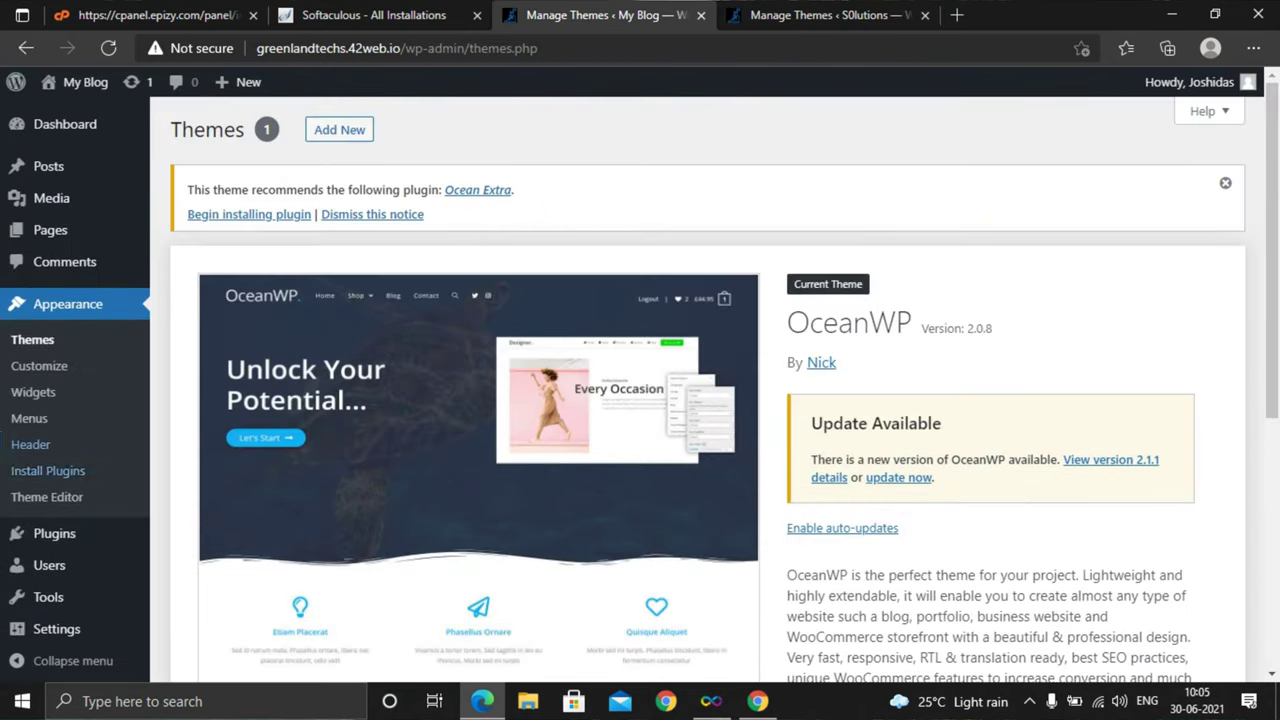
pyautogui.scroll(-2, 45, 444)
pyautogui.scroll(2, 45, 444)
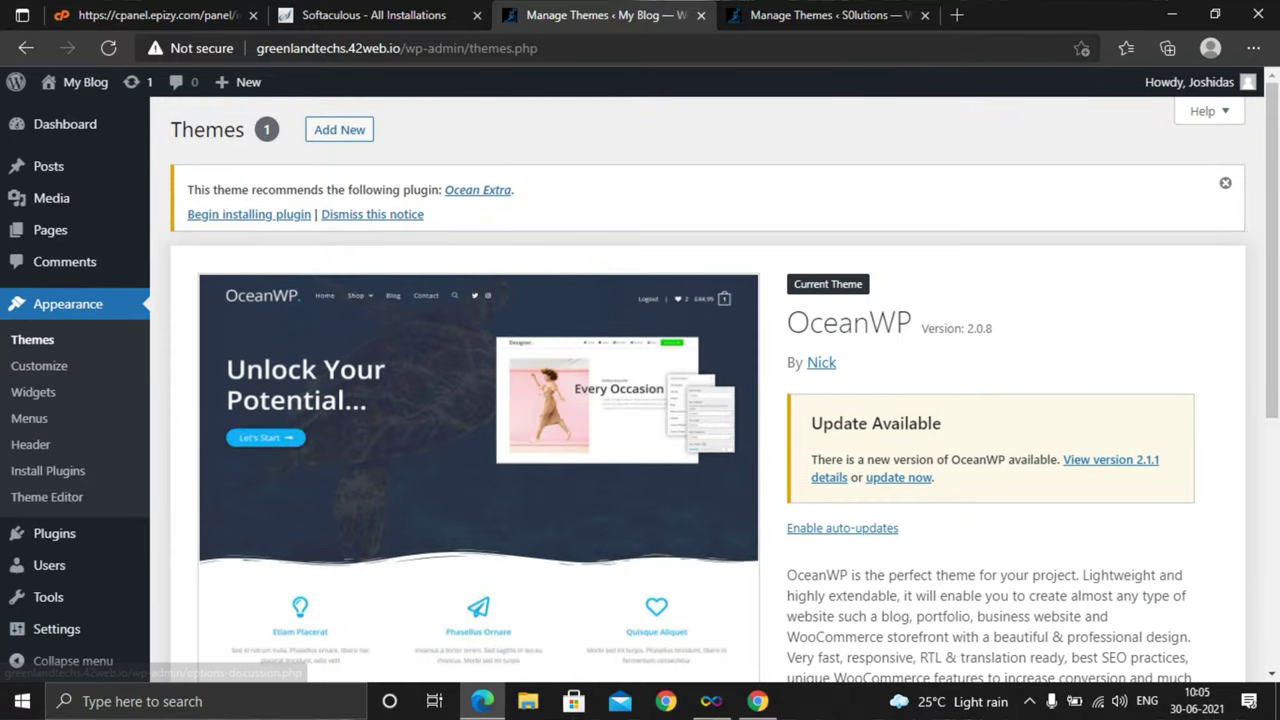
pyautogui.moveTo(50, 230)
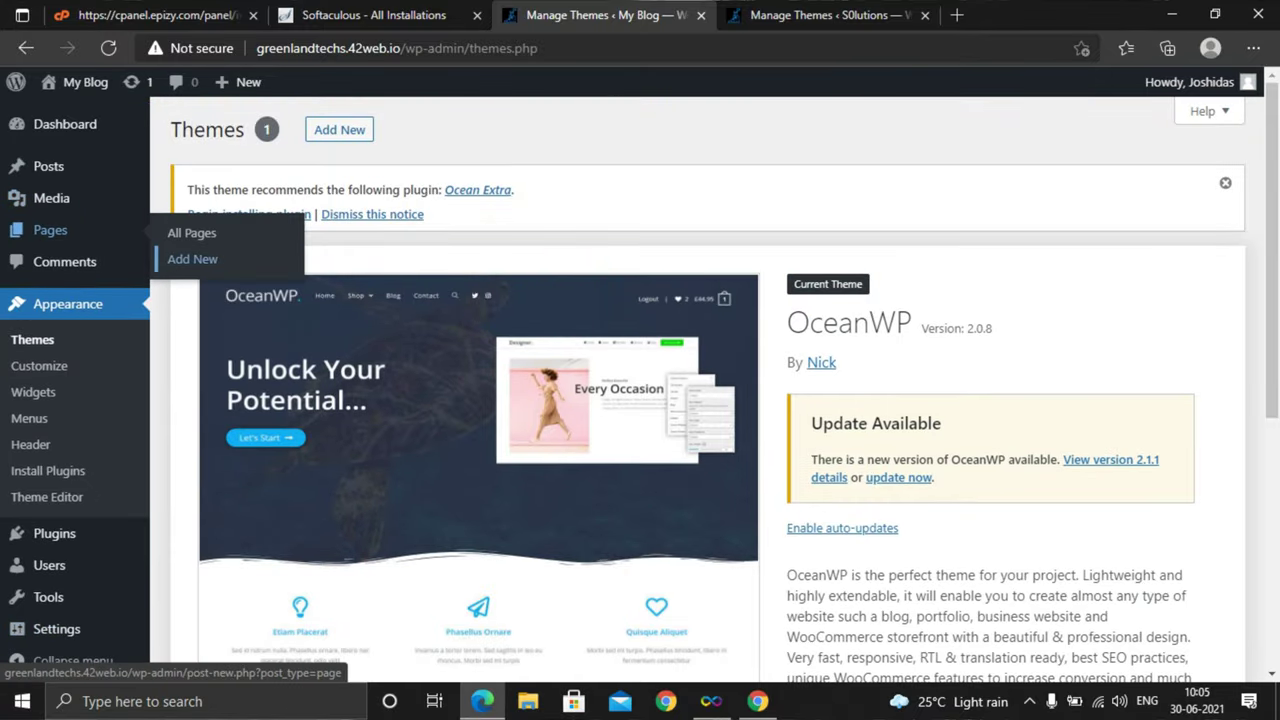
# Add a new page titled 'Terms & Conditions' with empty body and publish it
pyautogui.click(192, 259)
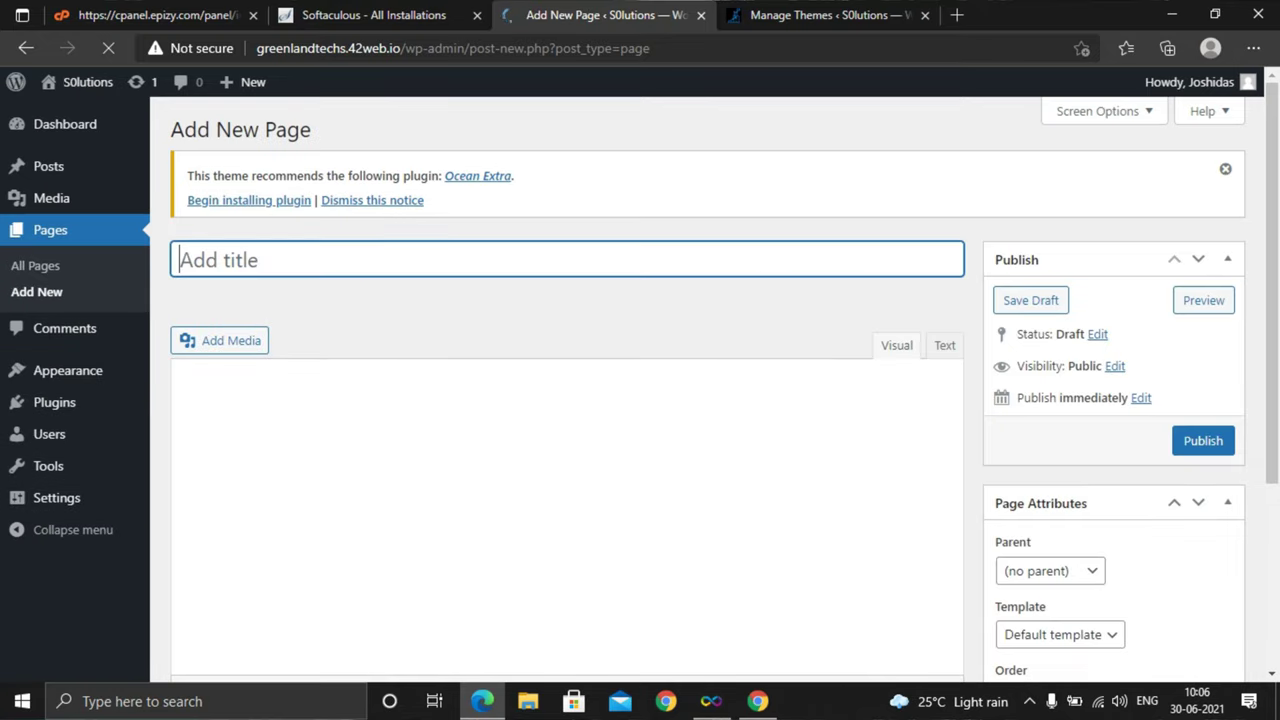
pyautogui.write('T')
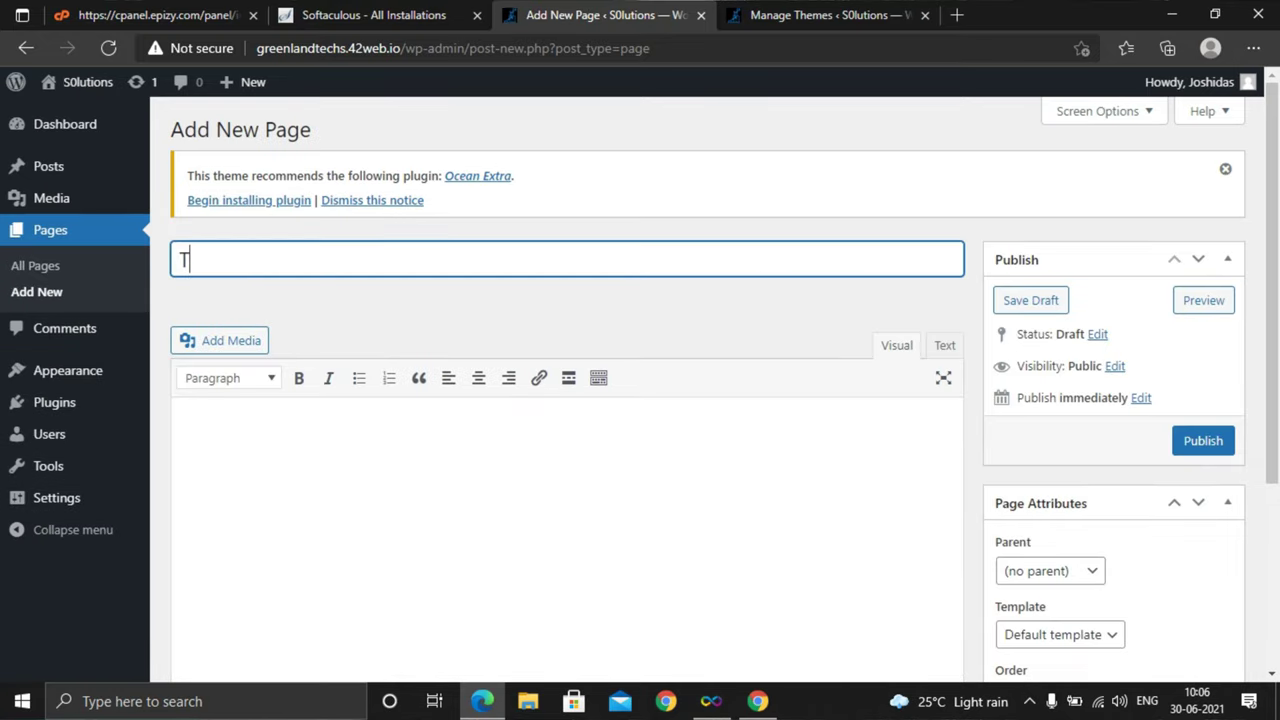
pyautogui.write('erms & Co')
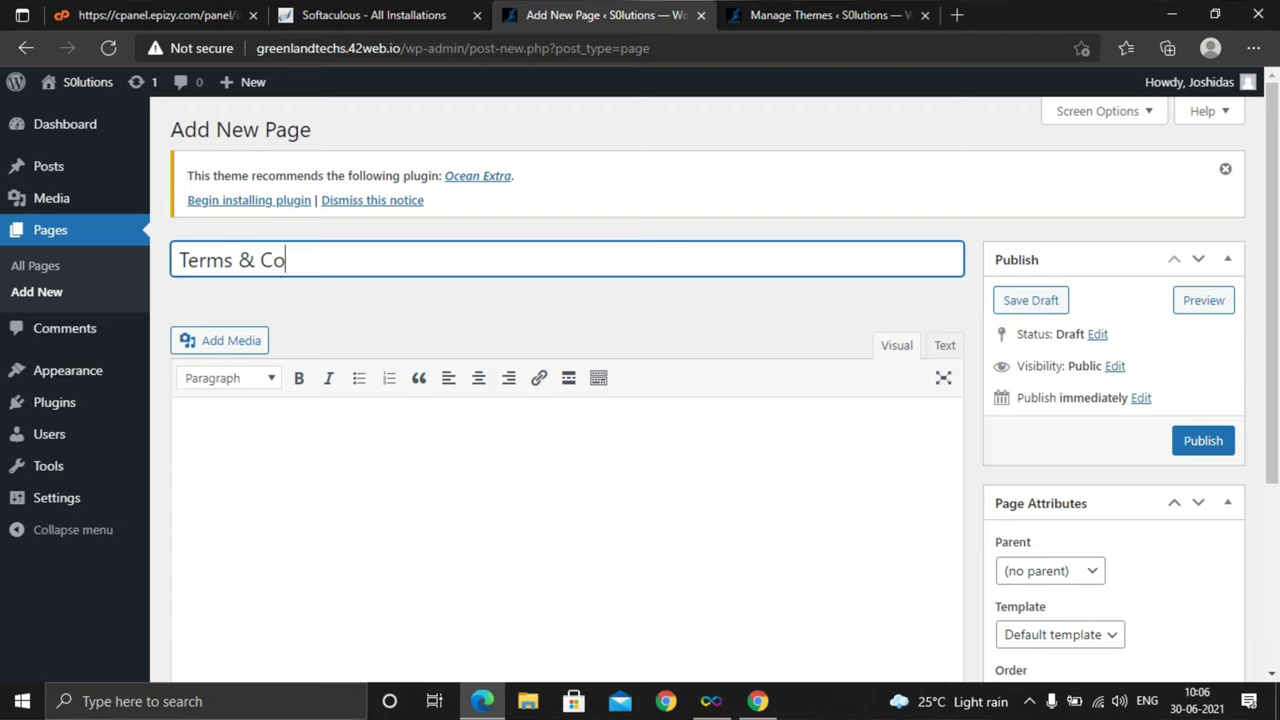
pyautogui.write('nditions')
pyautogui.press('Tab')
pyautogui.scroll(5, 567, 450)
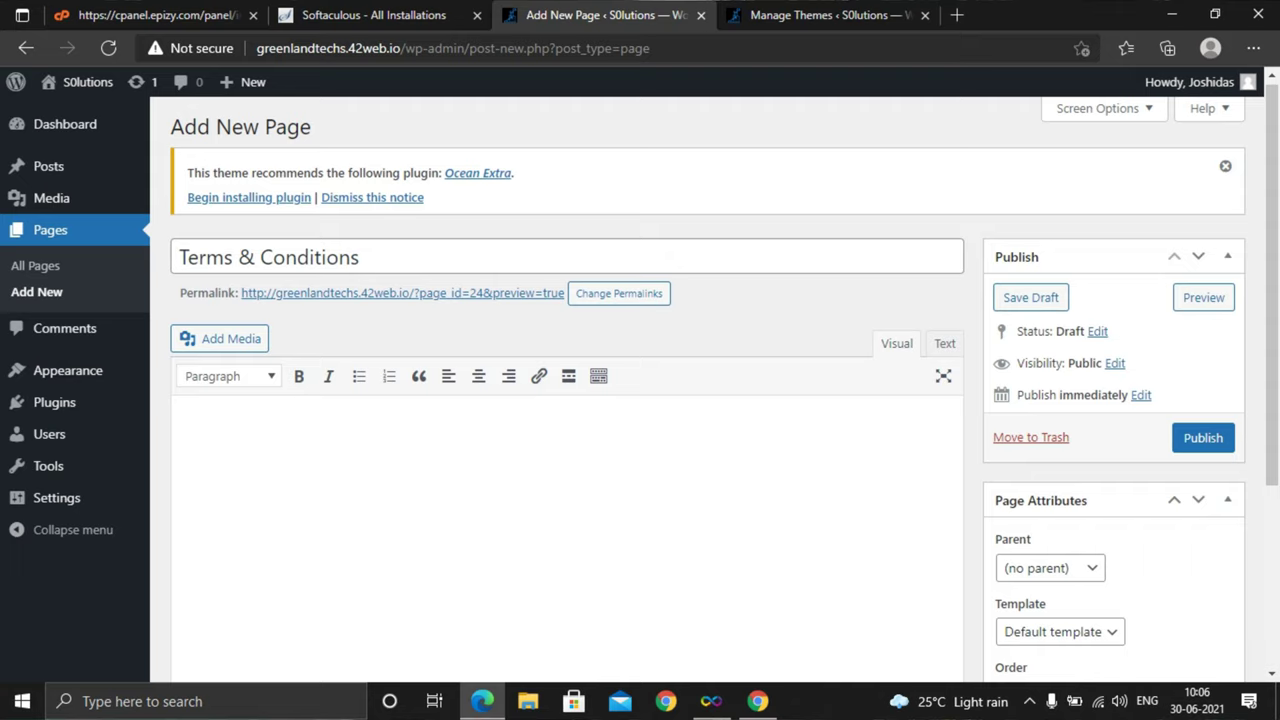
pyautogui.scroll(-2, 640, 400)
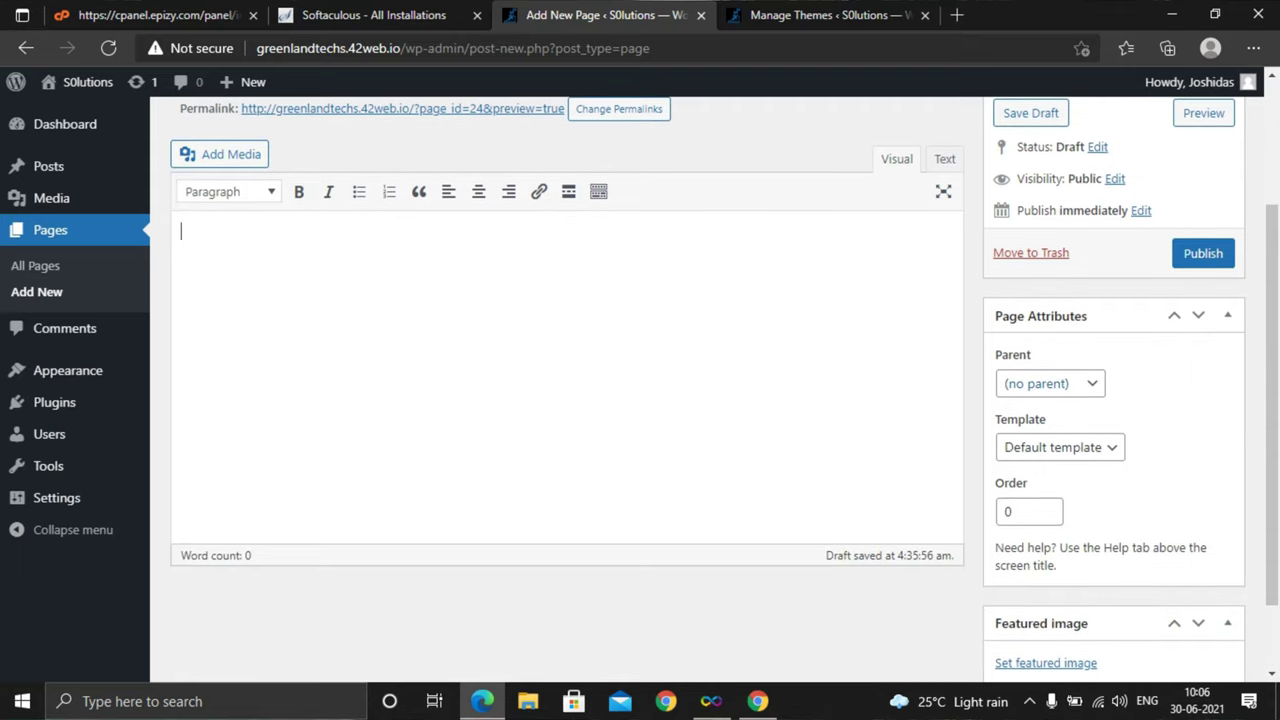
pyautogui.scroll(-1, 640, 400)
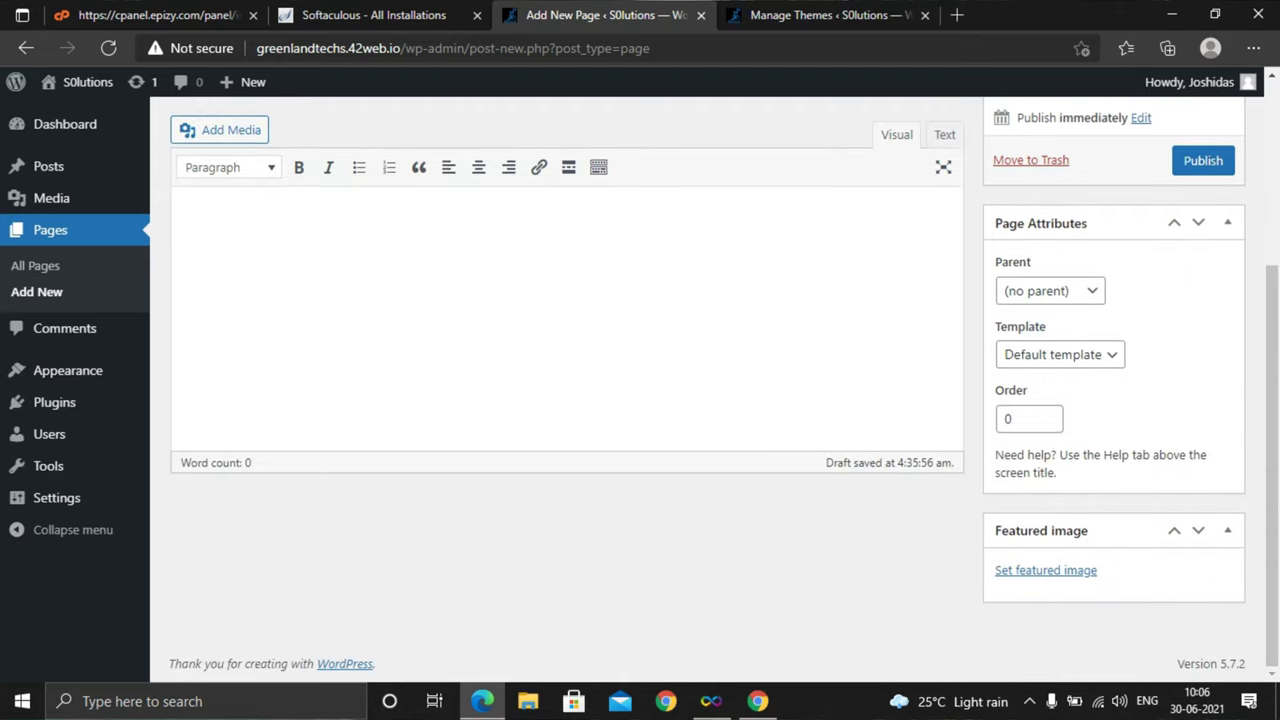
pyautogui.scroll(3, 640, 400)
pyautogui.click(1203, 437)
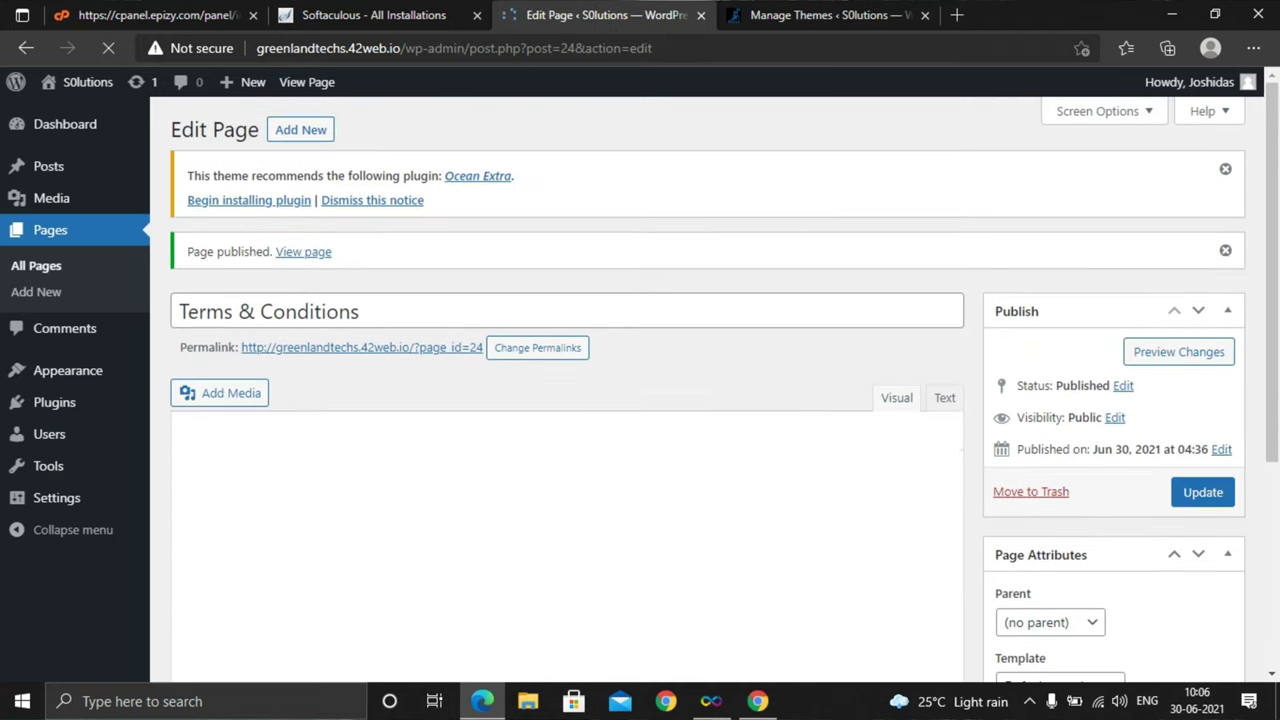
# Look over the 'Terms & Conditions' preview tab, then switch back to the Edit Page tab
pyautogui.click(1178, 351)
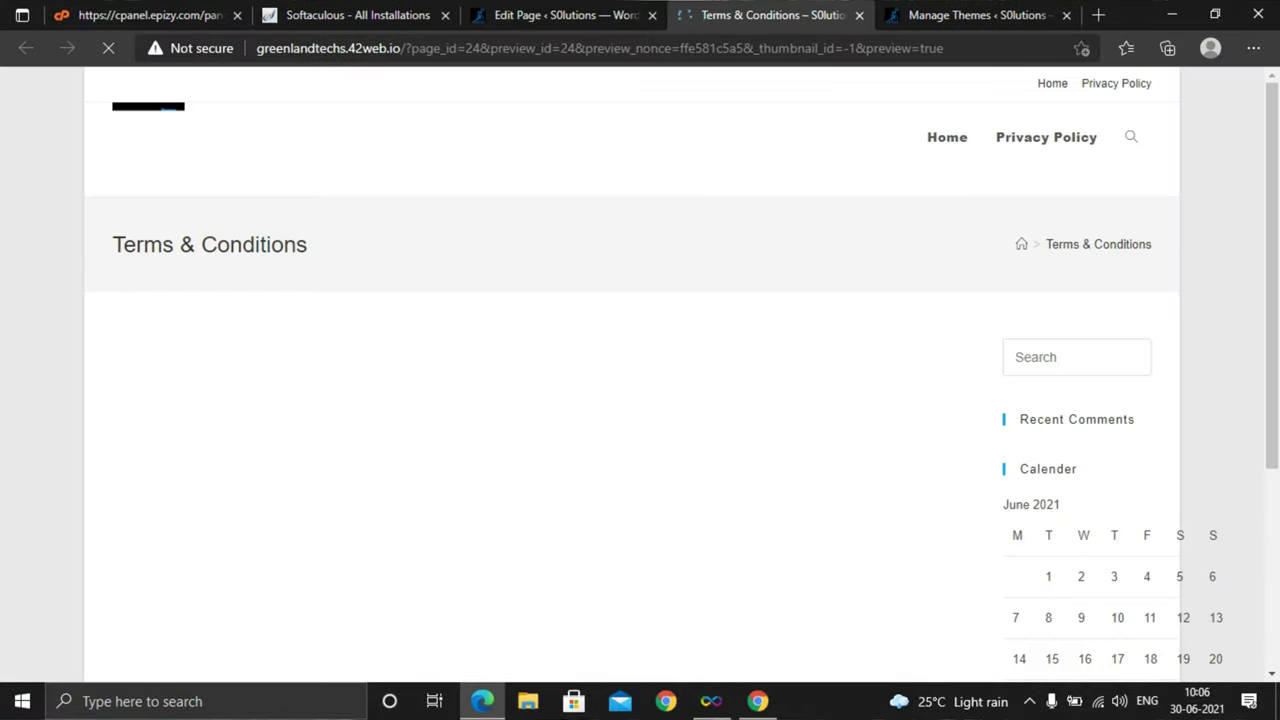
pyautogui.moveTo(307, 244); pyautogui.dragTo(112, 244)
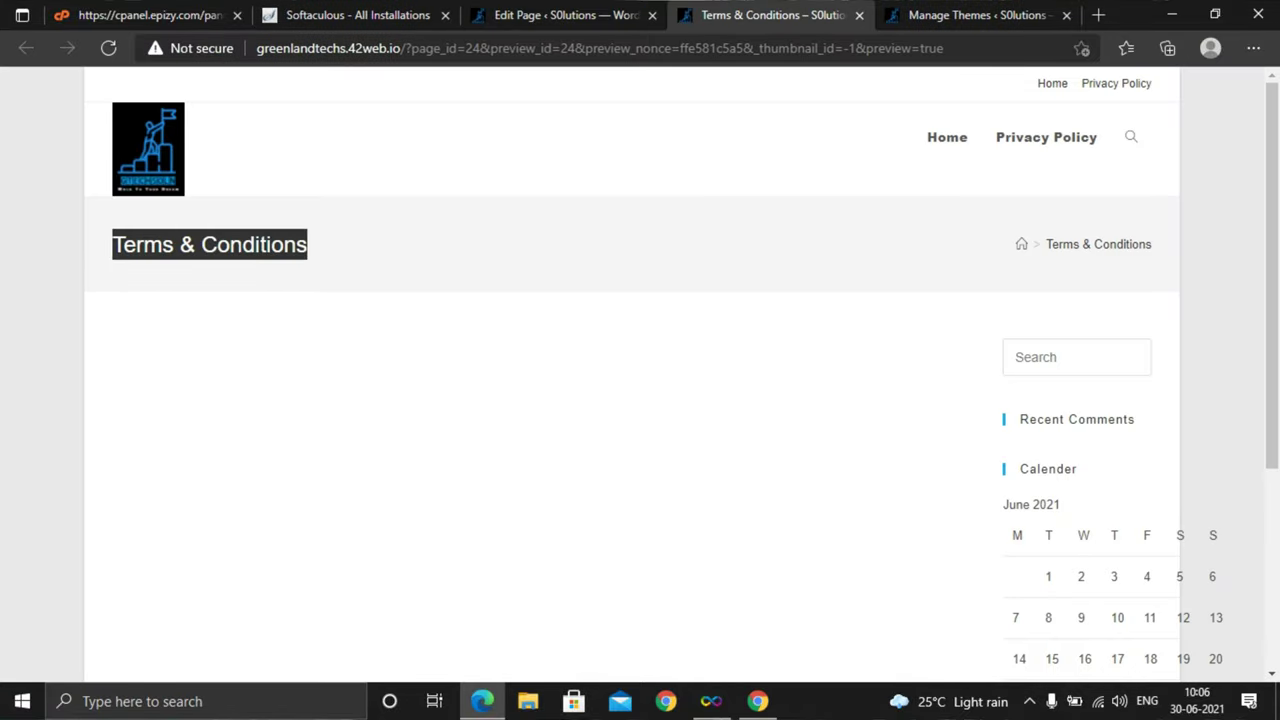
pyautogui.scroll(-5, 640, 370)
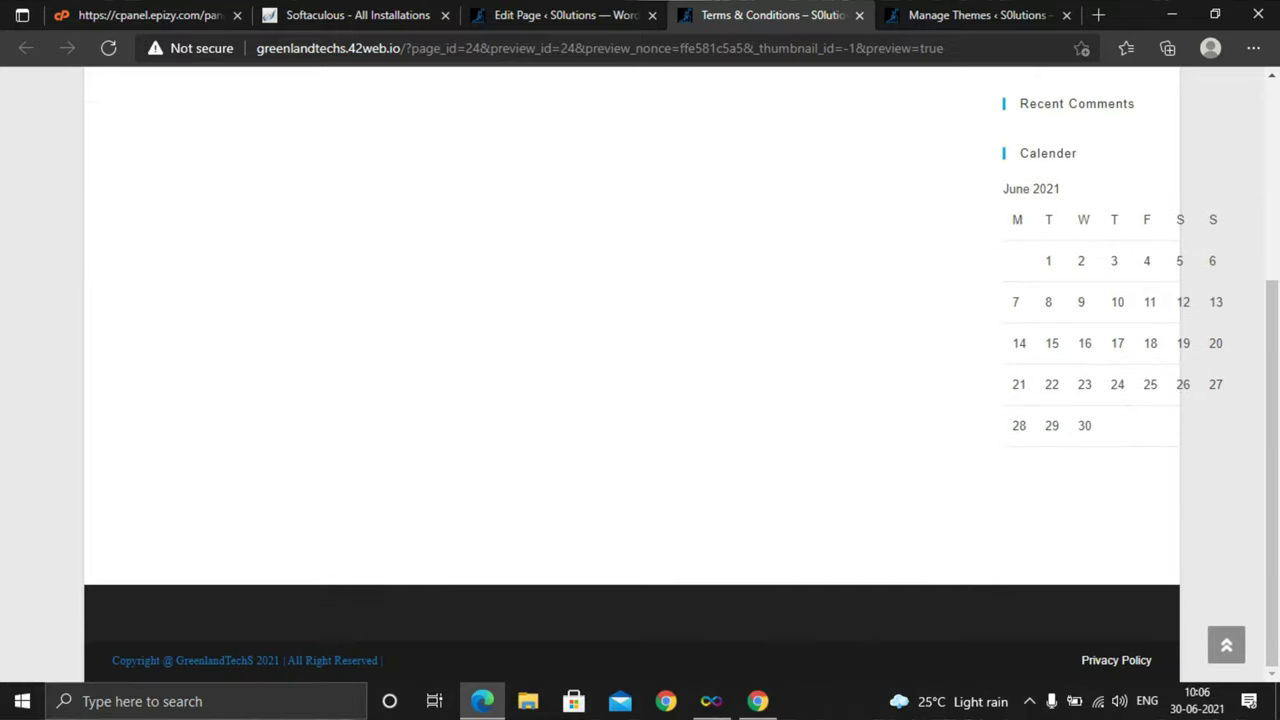
pyautogui.scroll(5, 640, 370)
pyautogui.scroll(2, 640, 370)
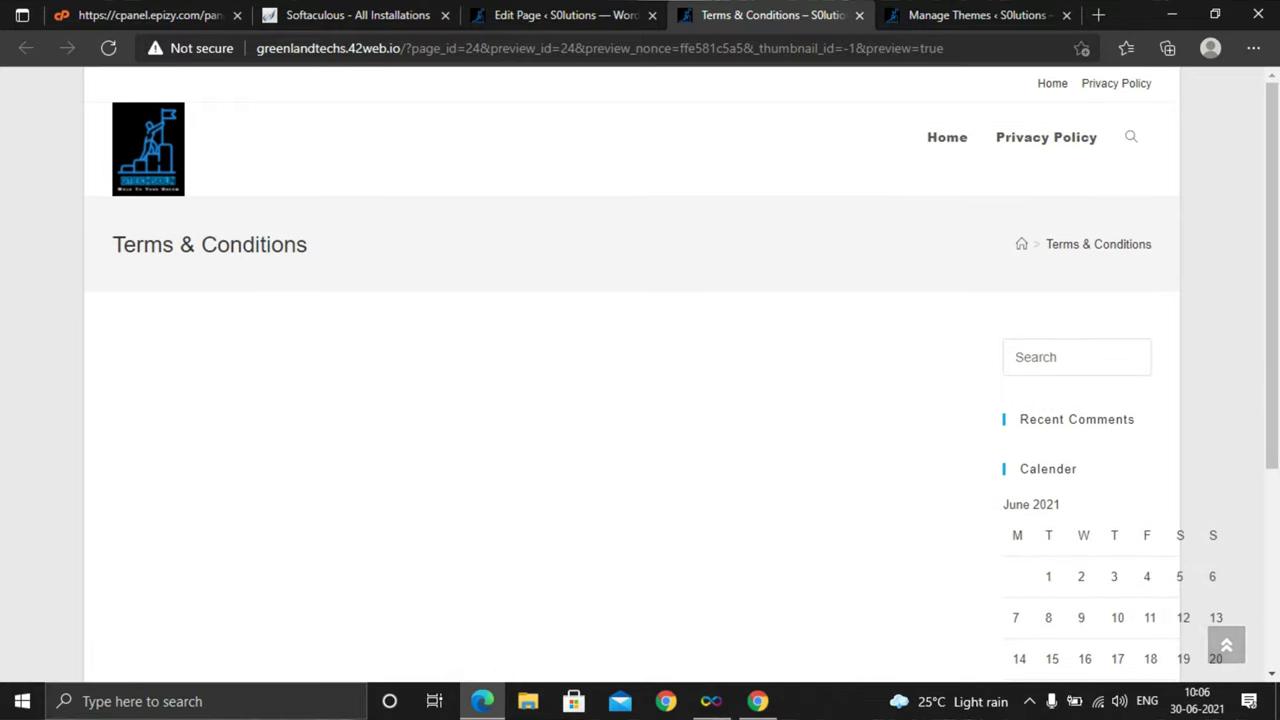
pyautogui.hotkey('ctrl', 'shift', 'Tab')
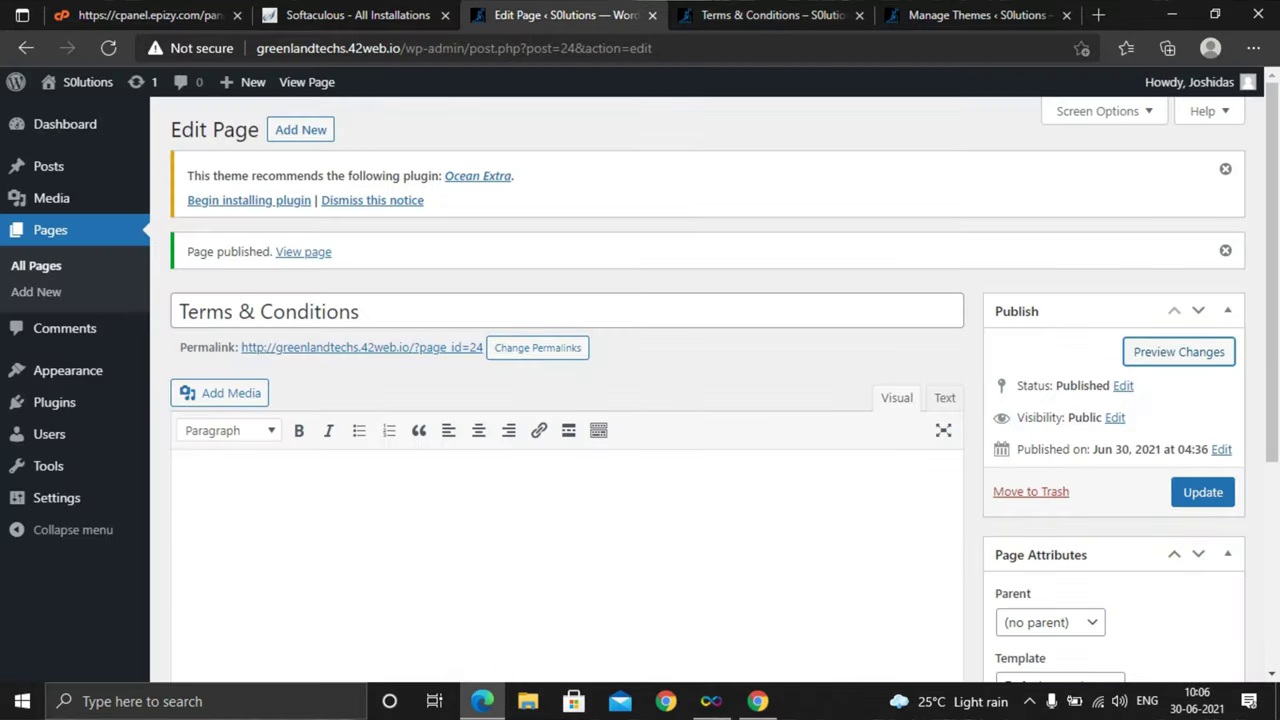
pyautogui.hotkey('ctrl', 'Tab')
pyautogui.hotkey('ctrl', 'shift', 'Tab')
pyautogui.scroll(-2, 640, 370)
pyautogui.scroll(2, 640, 370)
pyautogui.moveTo(48, 166)
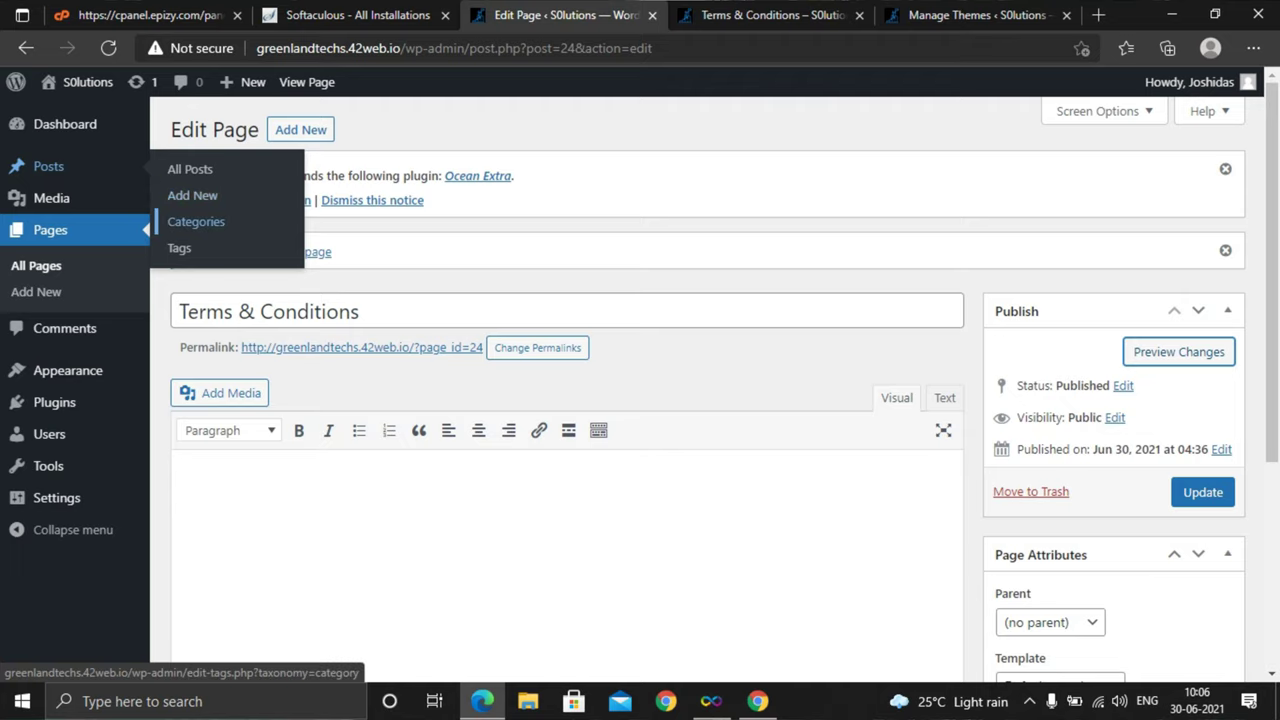
# Open Posts > Categories, listing only Uncategorized with a count of 0
pyautogui.click(196, 221)
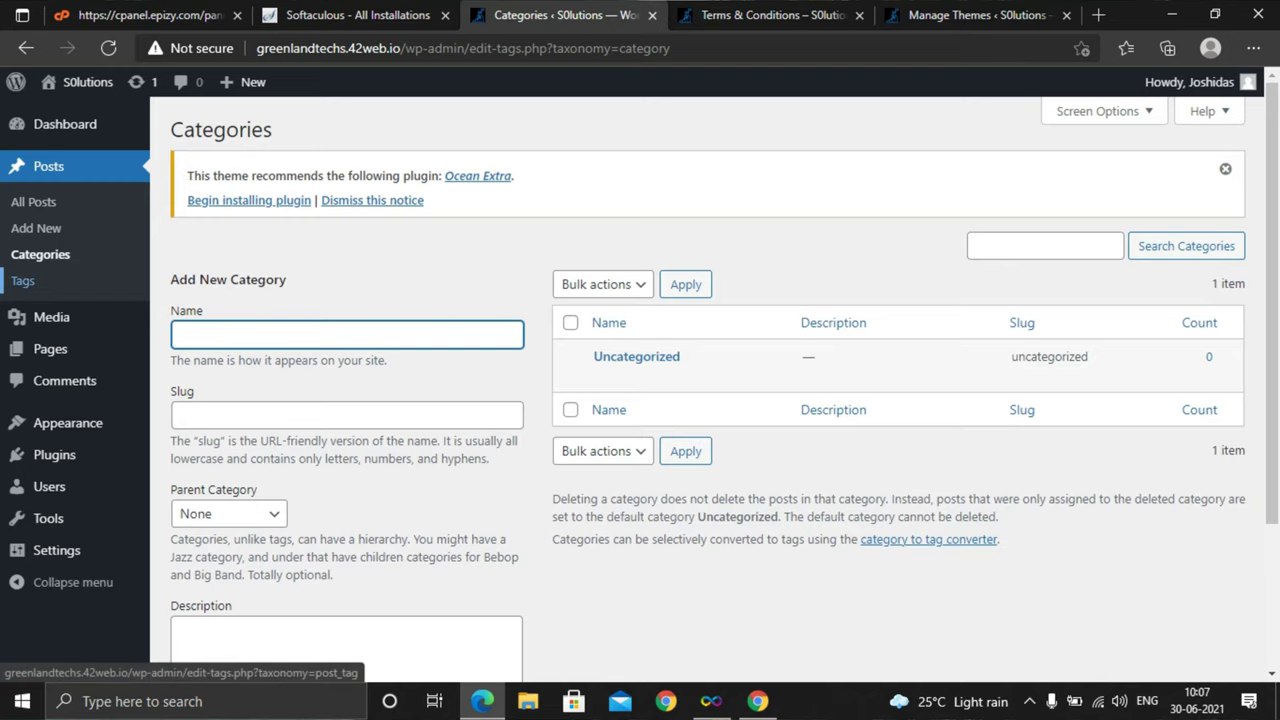
pyautogui.moveTo(68, 423)
pyautogui.scroll(-1, 68, 423)
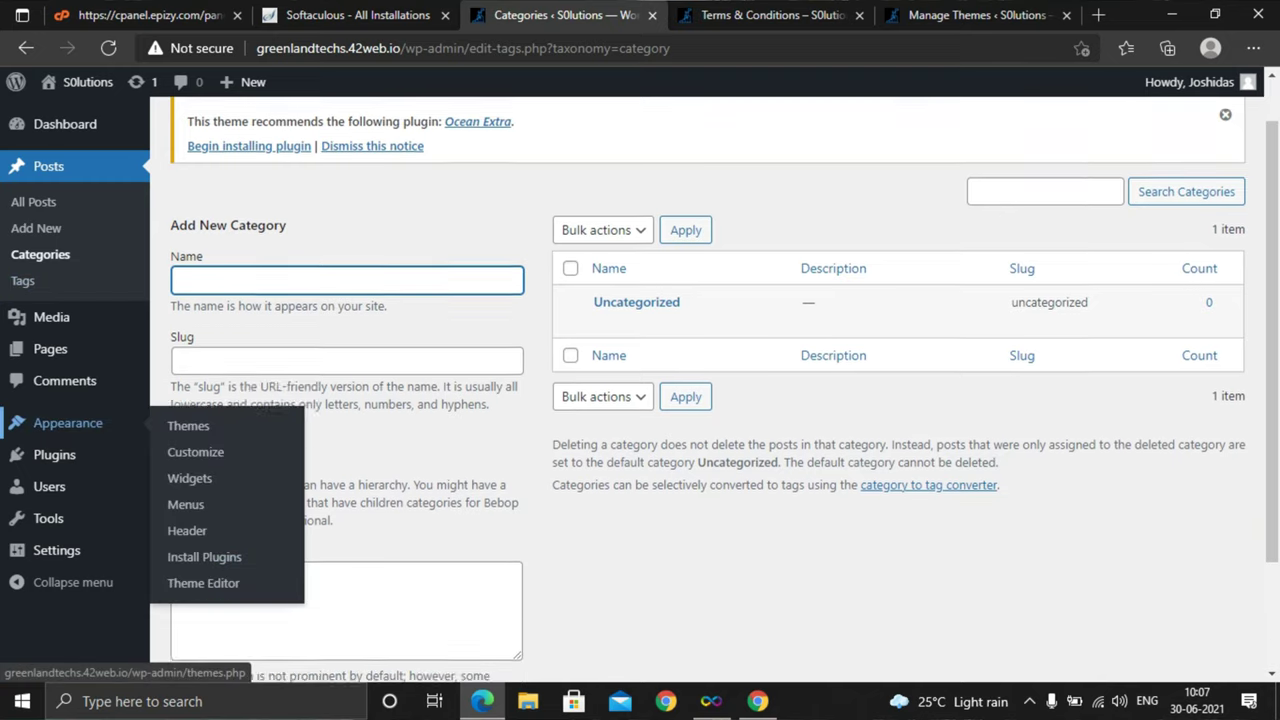
pyautogui.scroll(-1, 68, 423)
pyautogui.moveTo(49, 486)
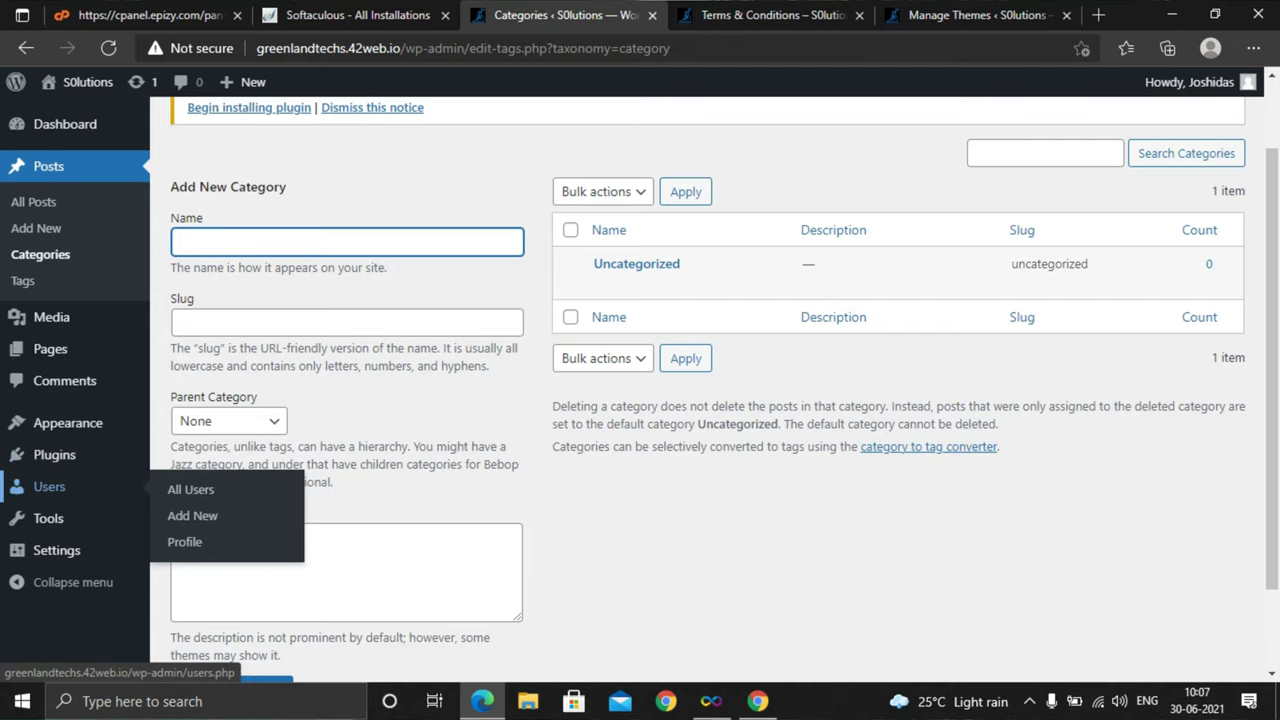
# Open the Add New User form from the All Users list, with a Strong generated password
pyautogui.click(190, 489)
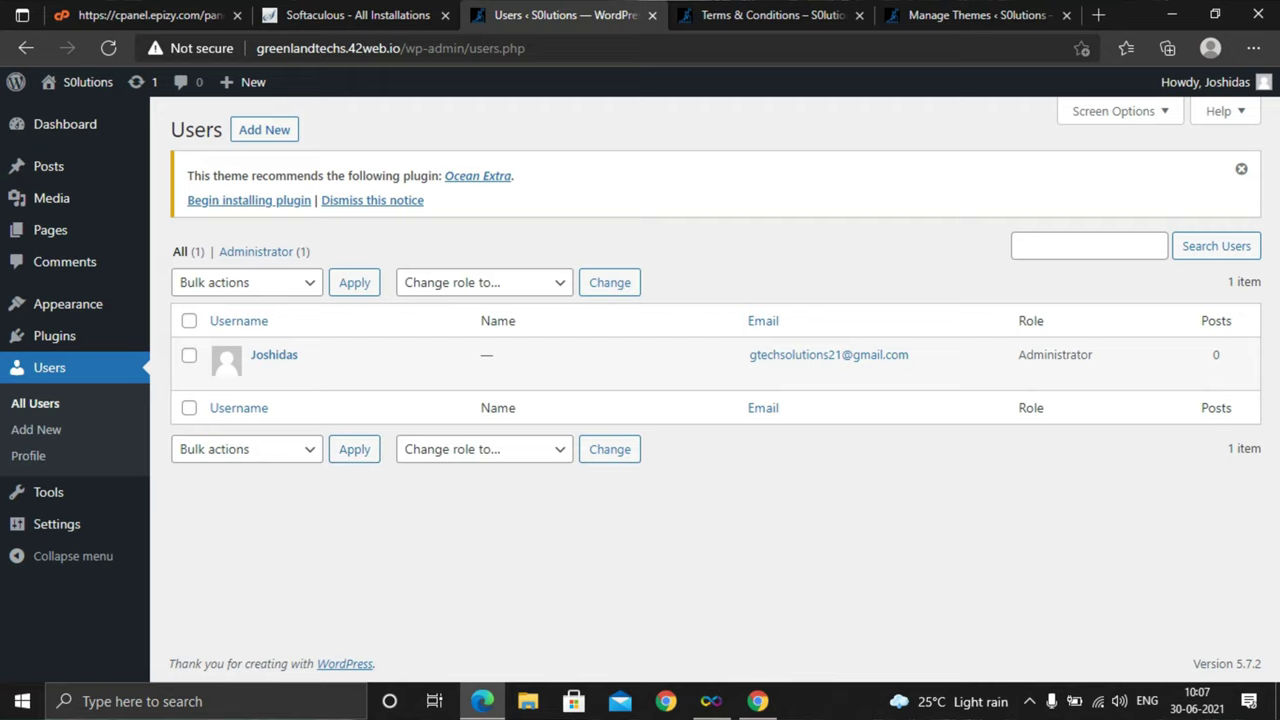
pyautogui.click(264, 129)
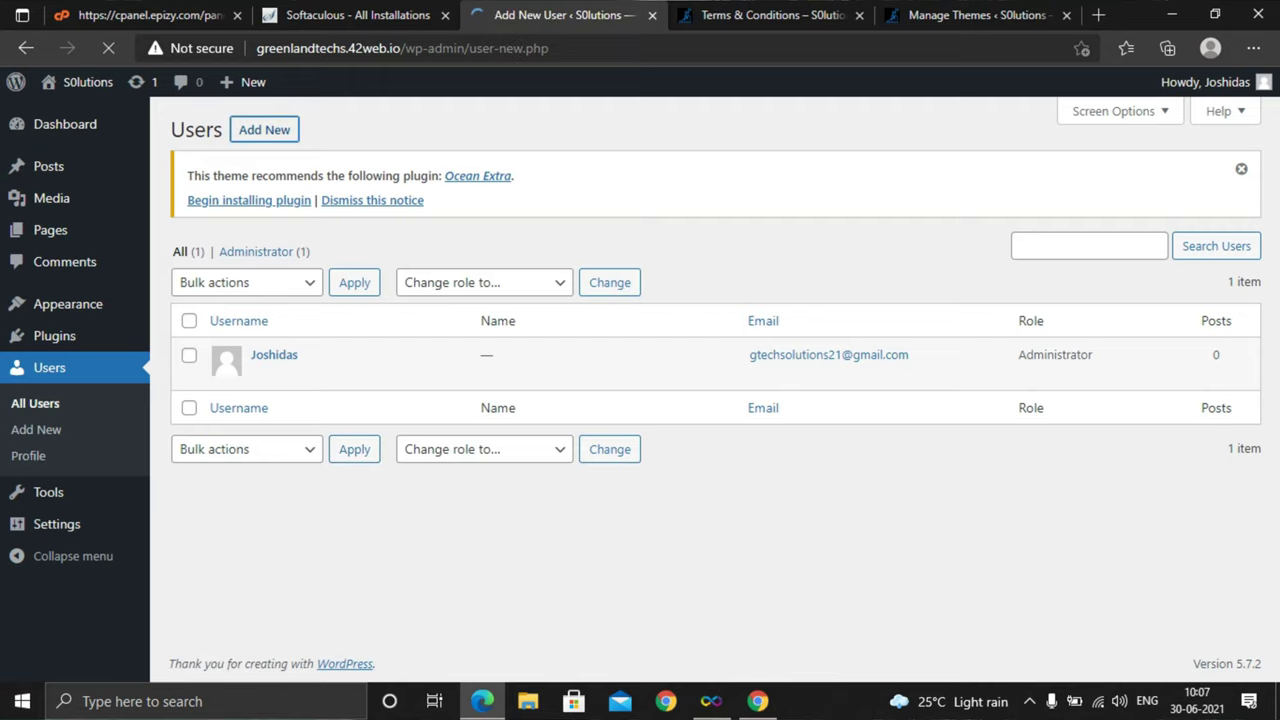
pyautogui.scroll(-3, 700, 400)
pyautogui.scroll(3, 700, 400)
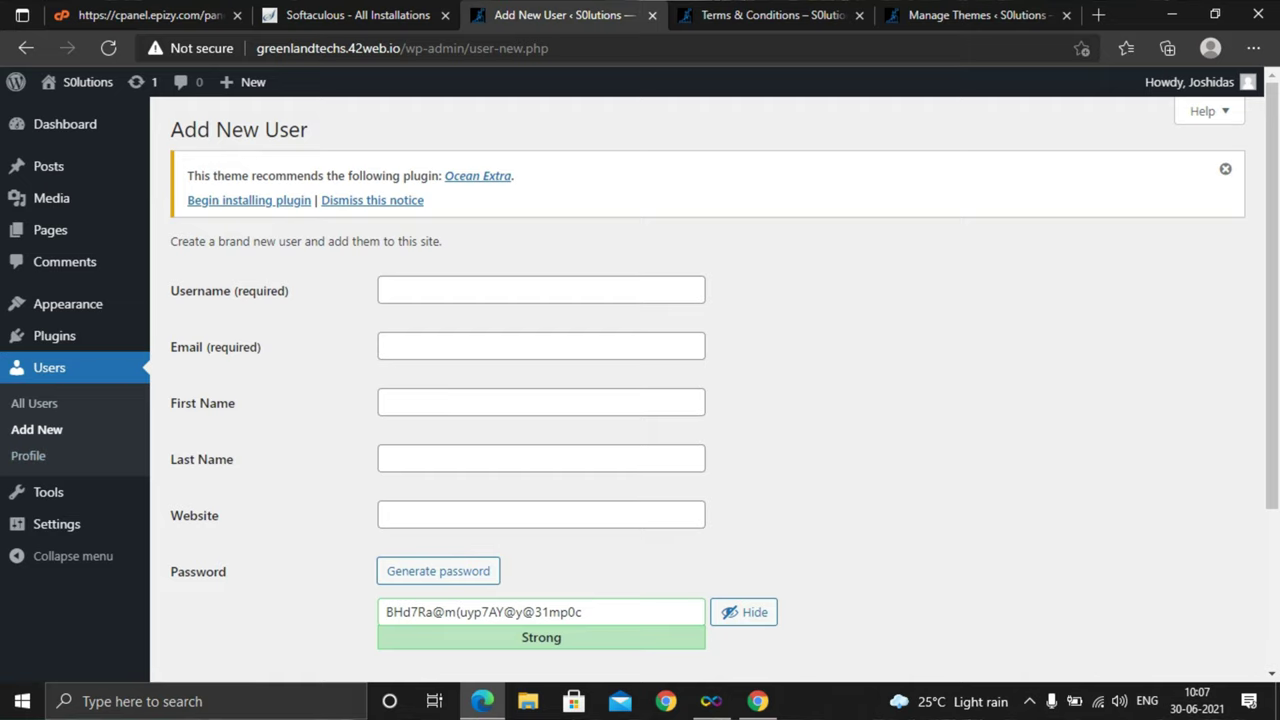
pyautogui.scroll(-1, 40, 440)
pyautogui.moveTo(48, 492)
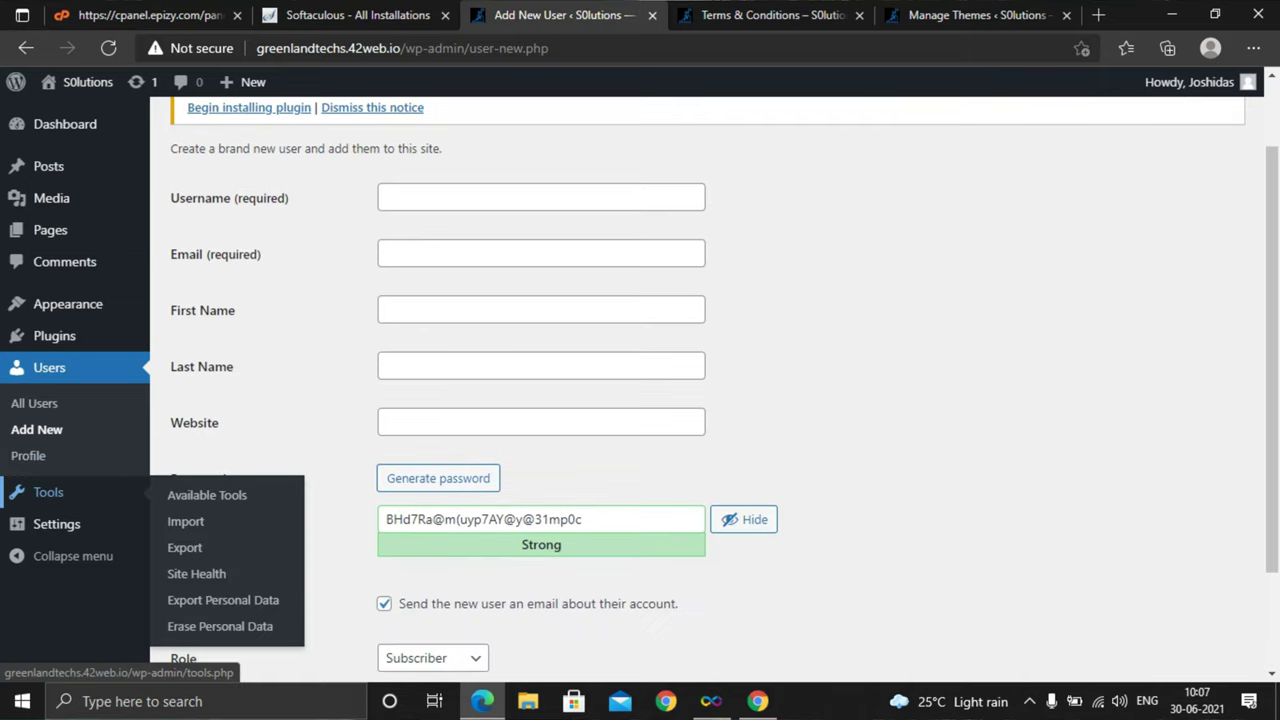
pyautogui.moveTo(56, 524)
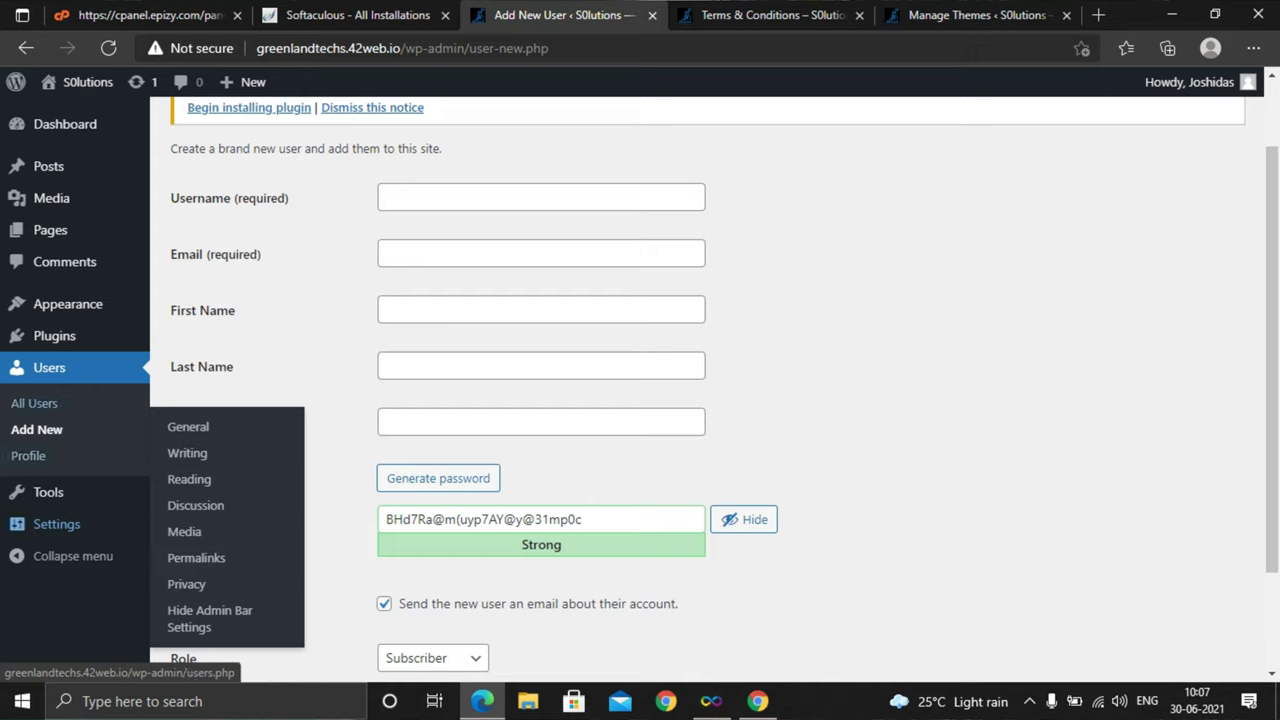
pyautogui.scroll(1, 60, 400)
pyautogui.moveTo(54, 336)
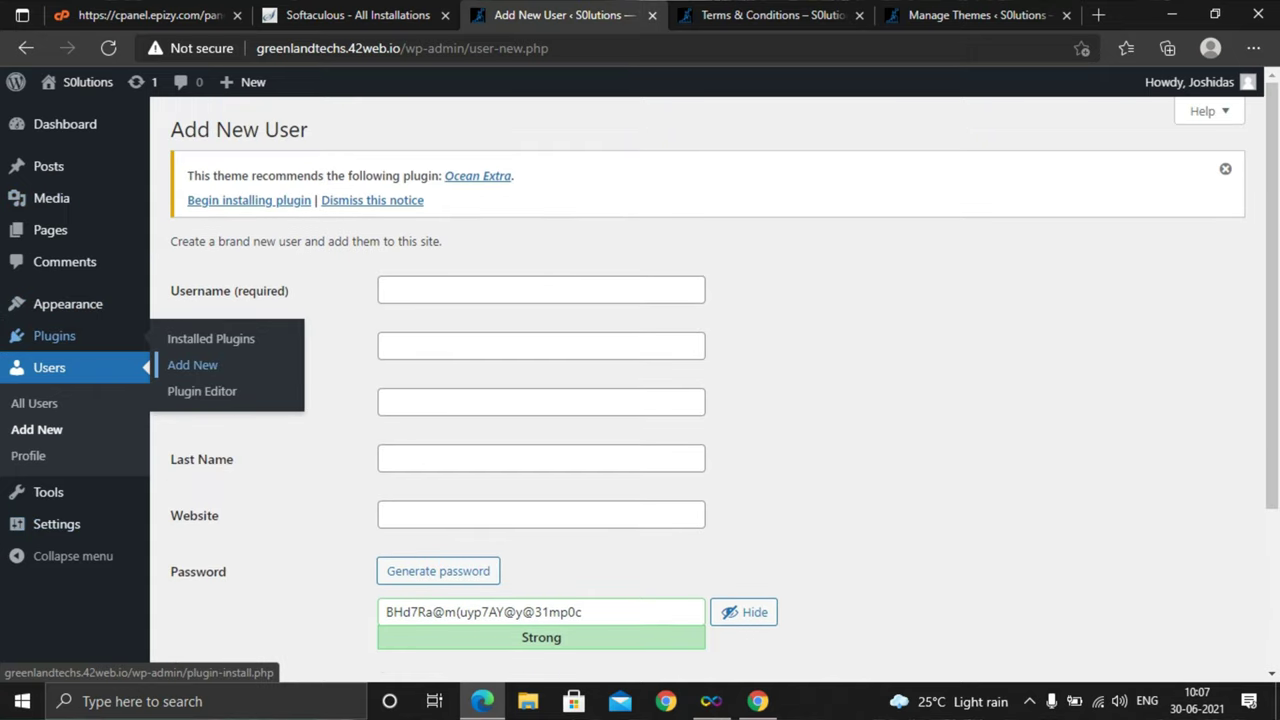
# Search the Add Plugins directory using the saved search term 'hide admin'
pyautogui.click(192, 365)
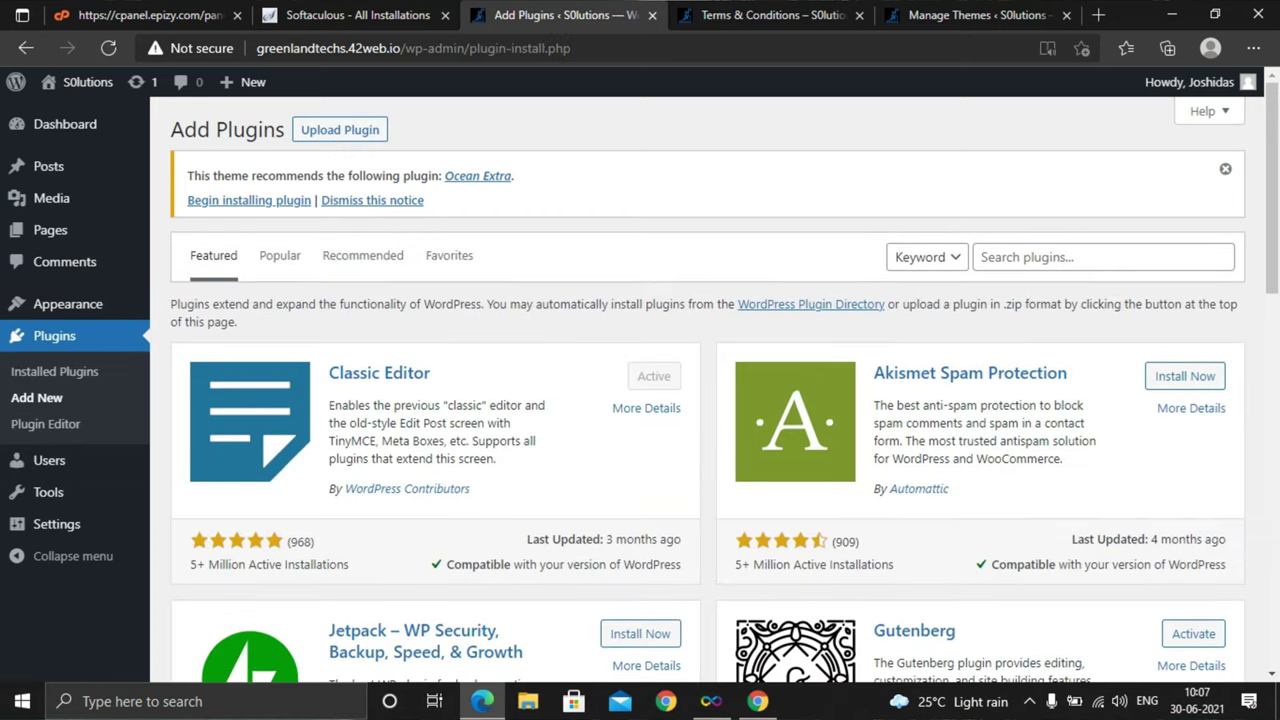
pyautogui.click(1103, 257)
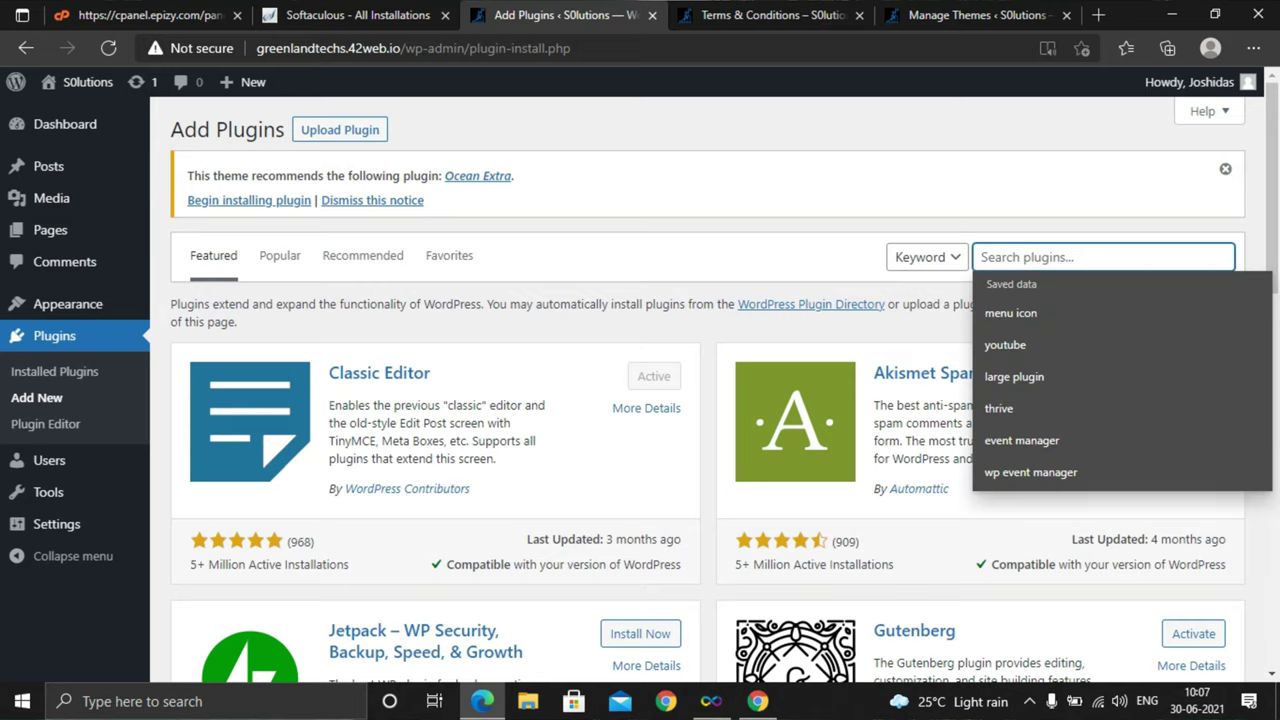
pyautogui.write('hid')
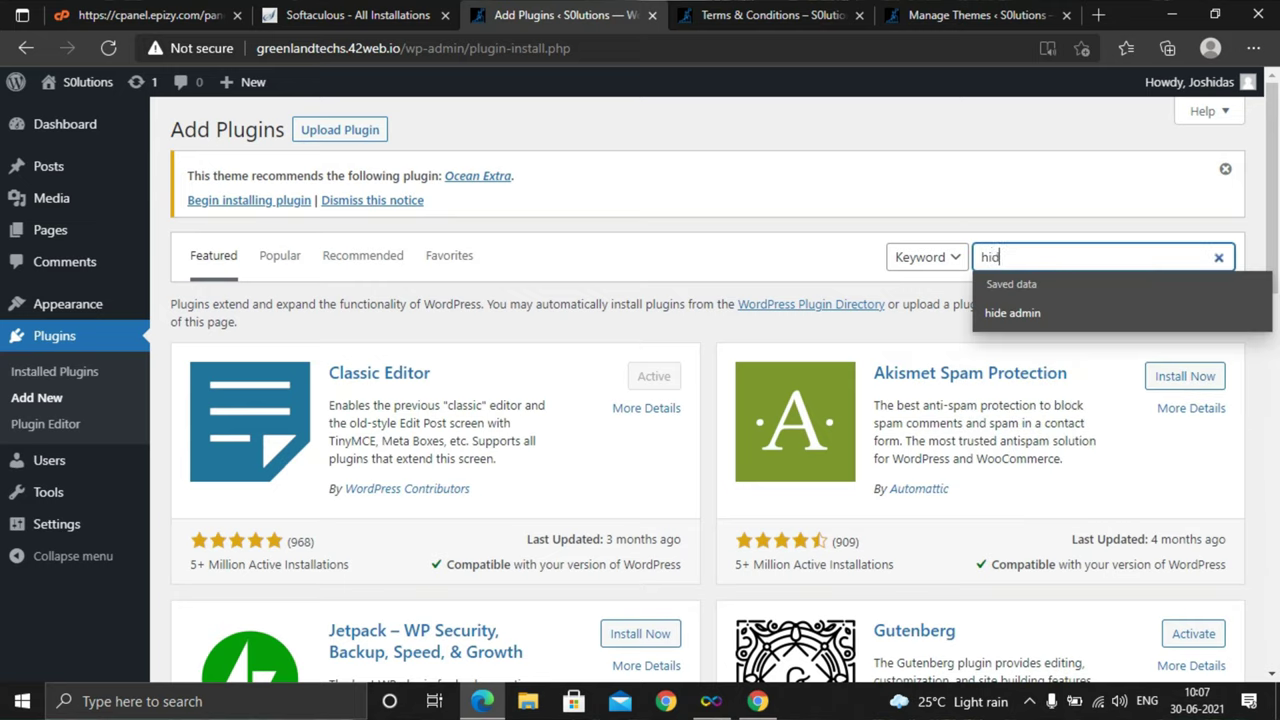
pyautogui.write('e')
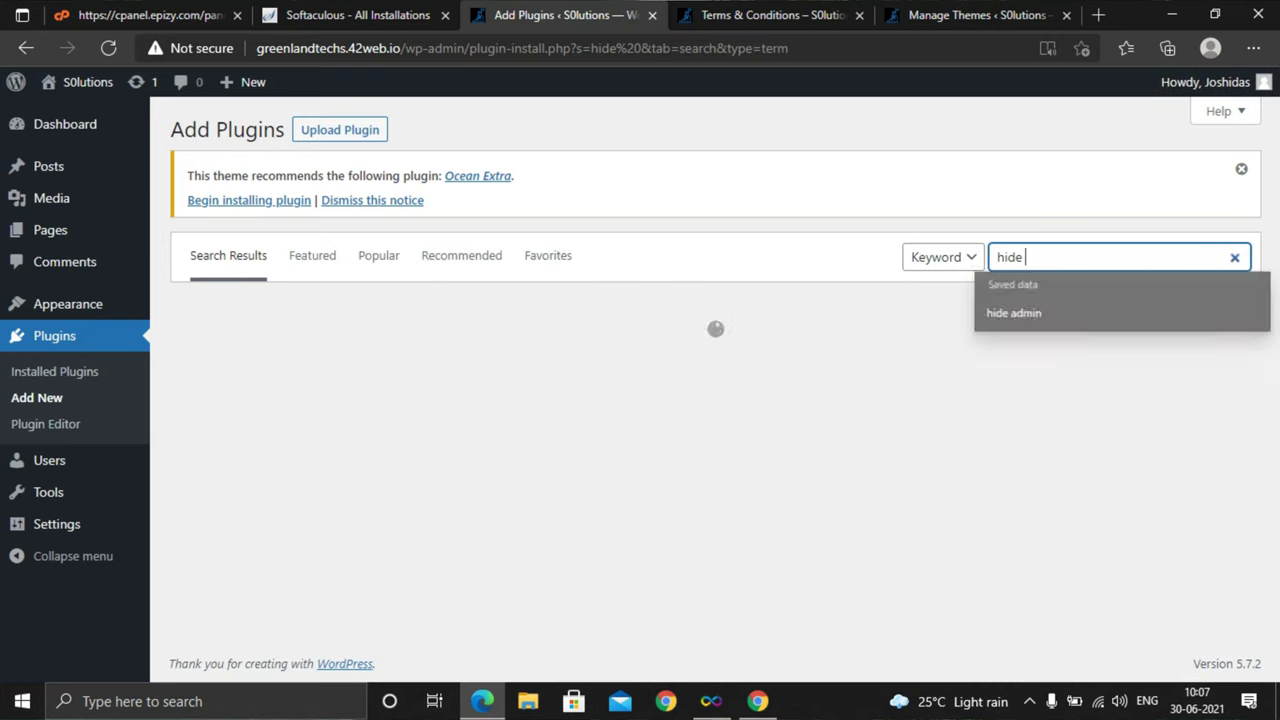
pyautogui.press('Down')
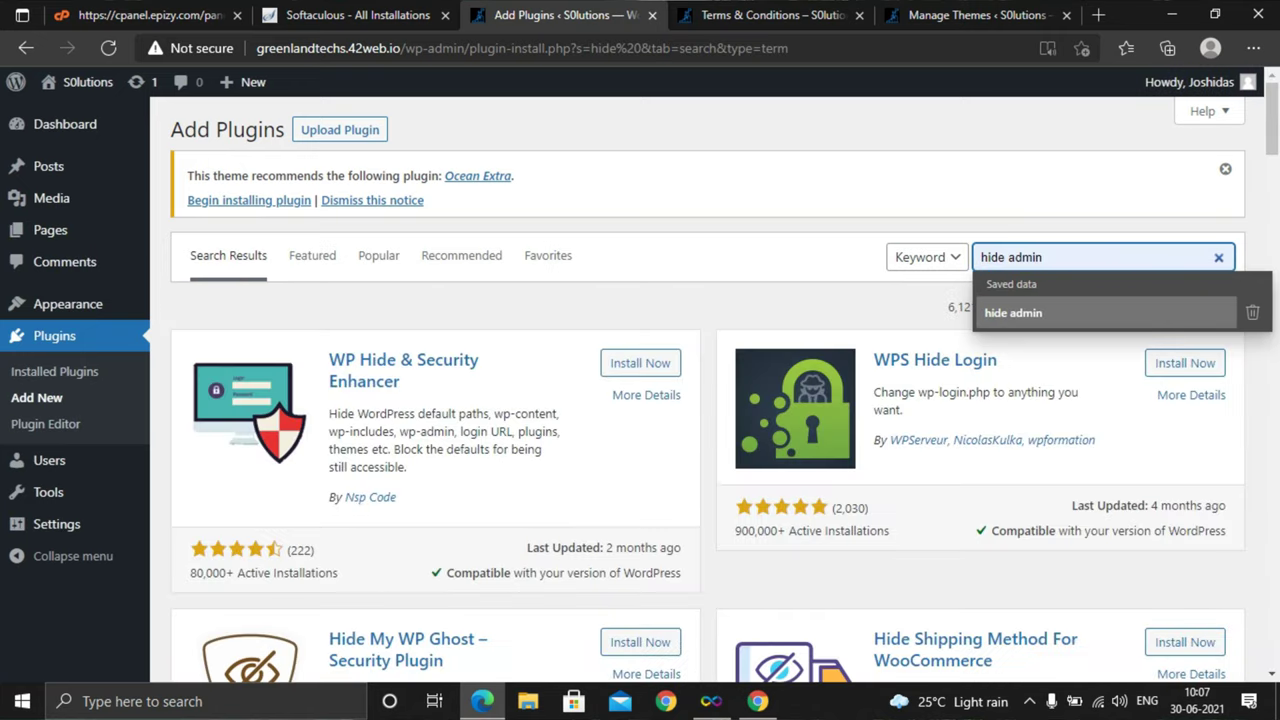
pyautogui.press('Return')
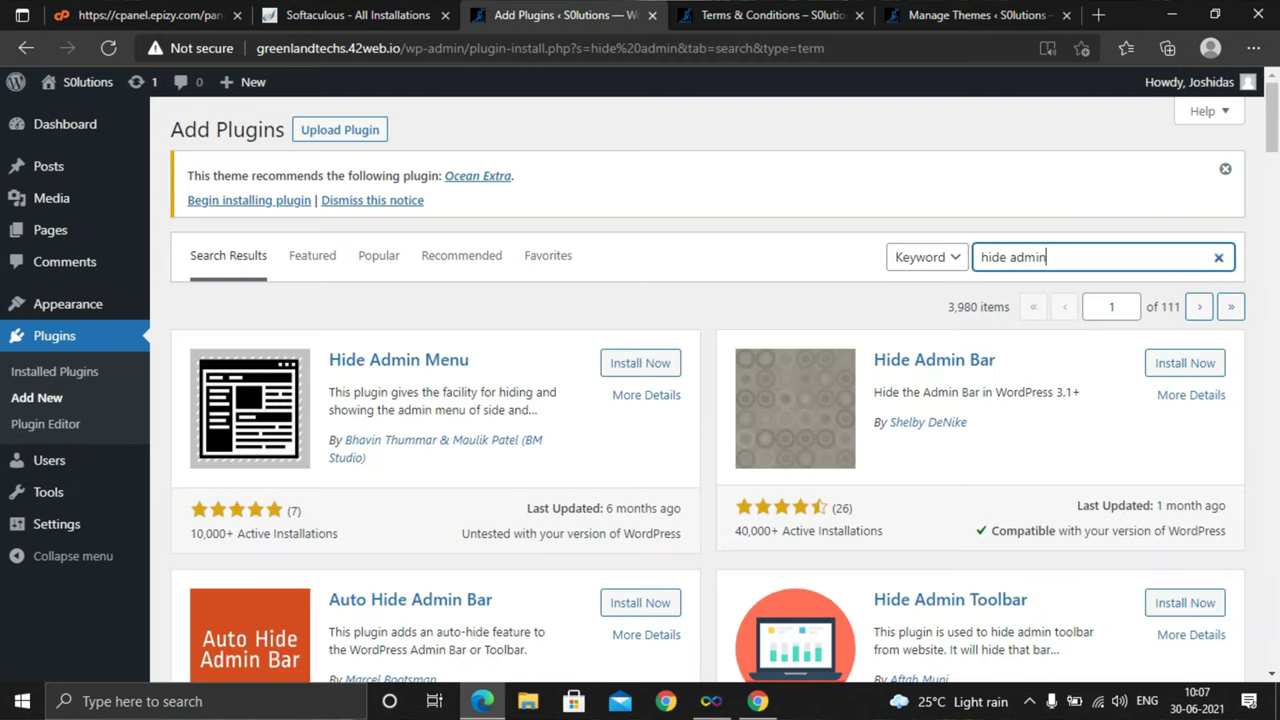
pyautogui.scroll(-5, 708, 390)
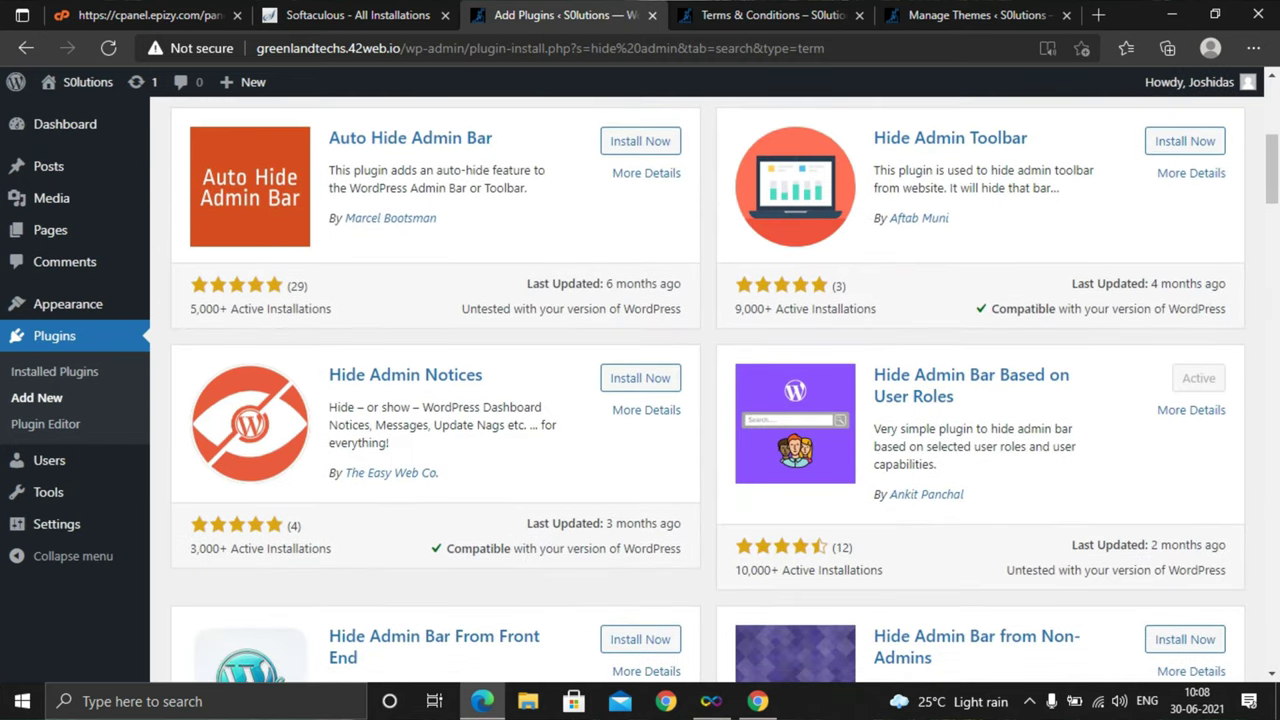
pyautogui.scroll(1, 708, 390)
pyautogui.scroll(-2, 708, 390)
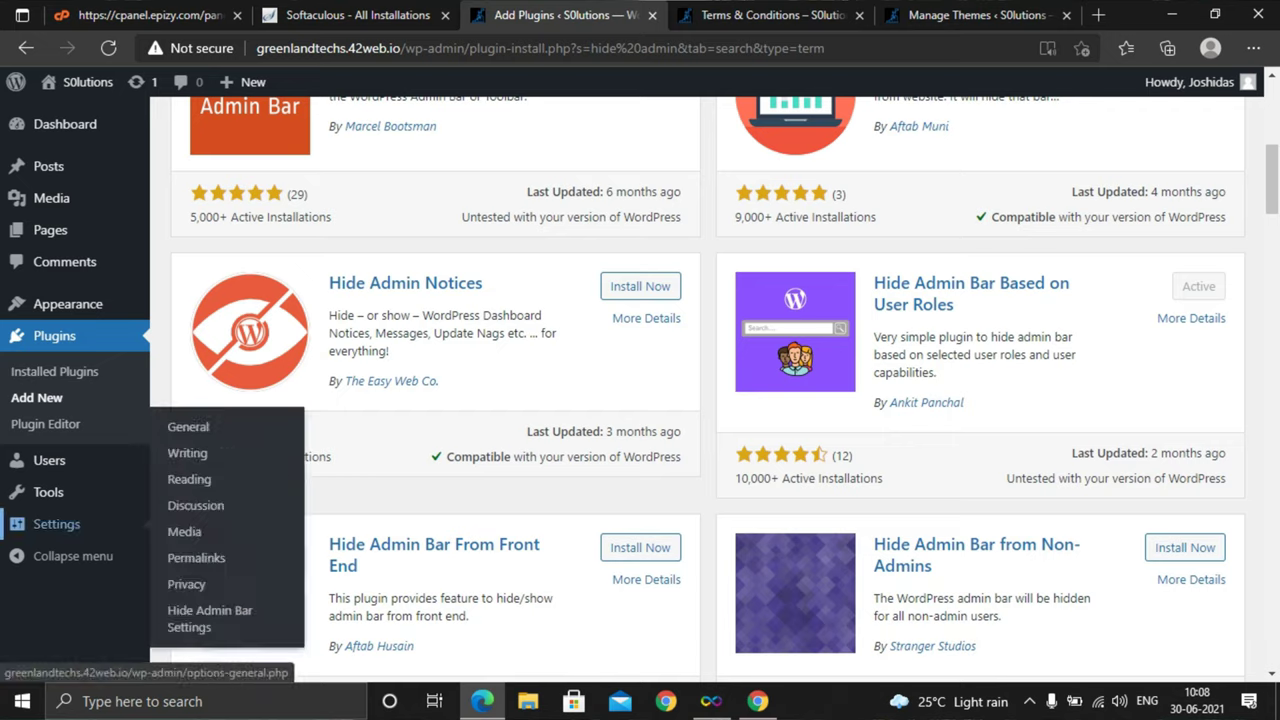
# Save the Hide Admin Bar settings with all-users hiding unticked, then check the Terms & Conditions preview
pyautogui.click(205, 618)
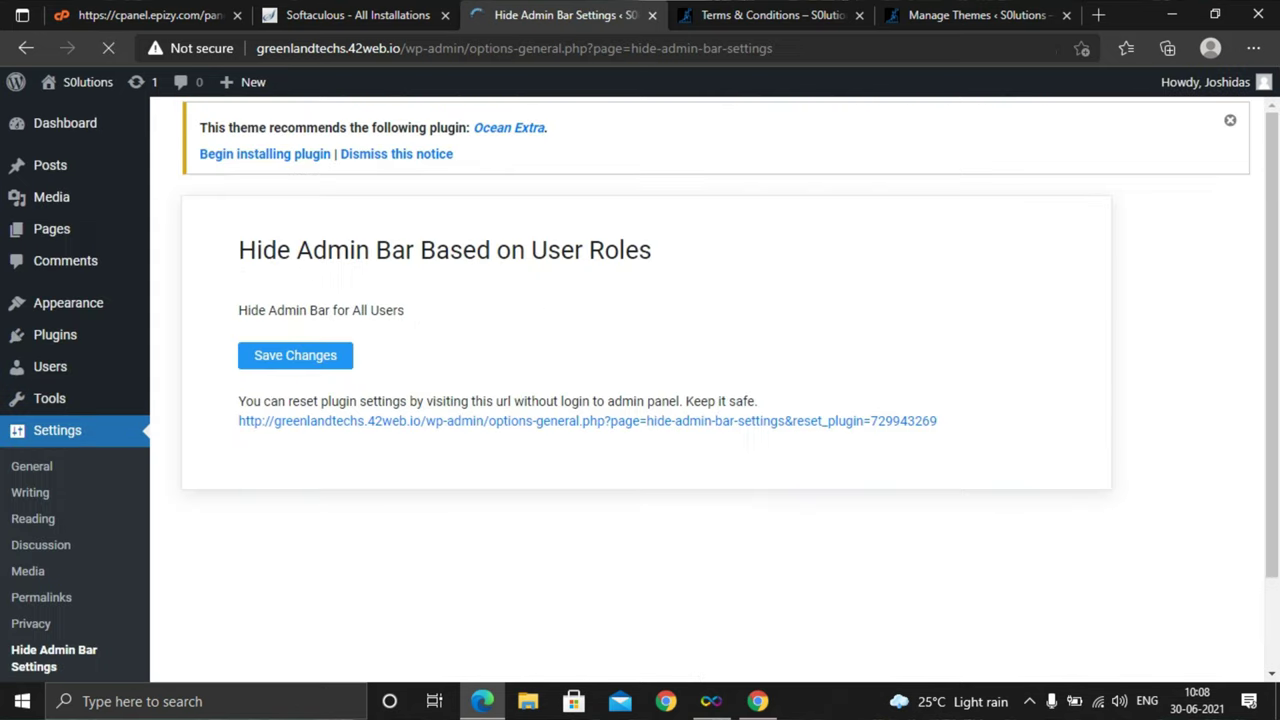
pyautogui.click(668, 308)
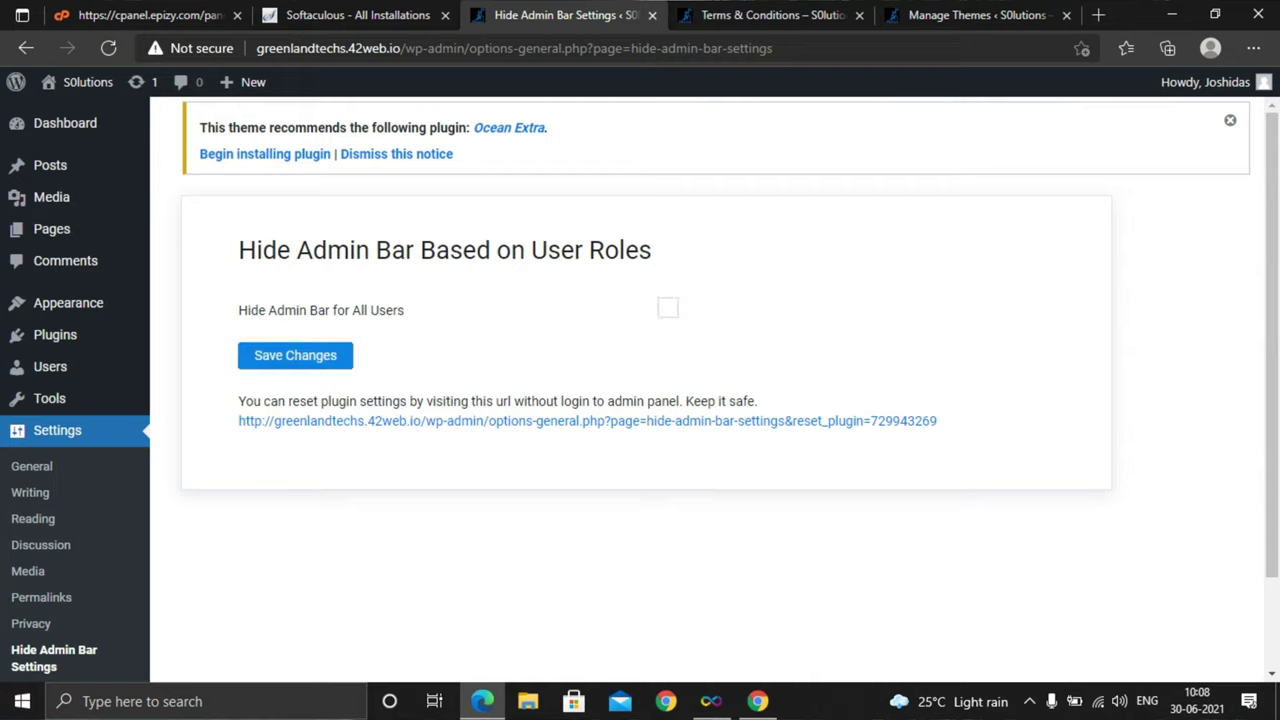
pyautogui.click(295, 355)
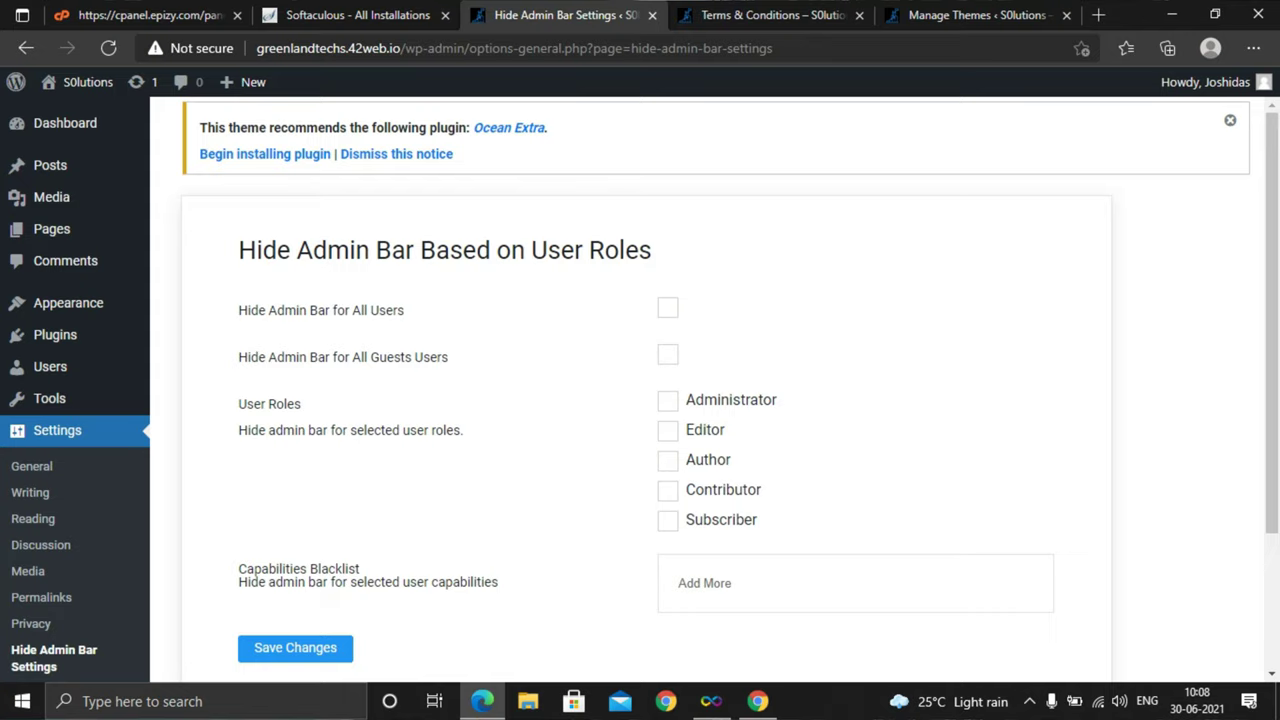
pyautogui.hotkey('ctrl', 'Tab')
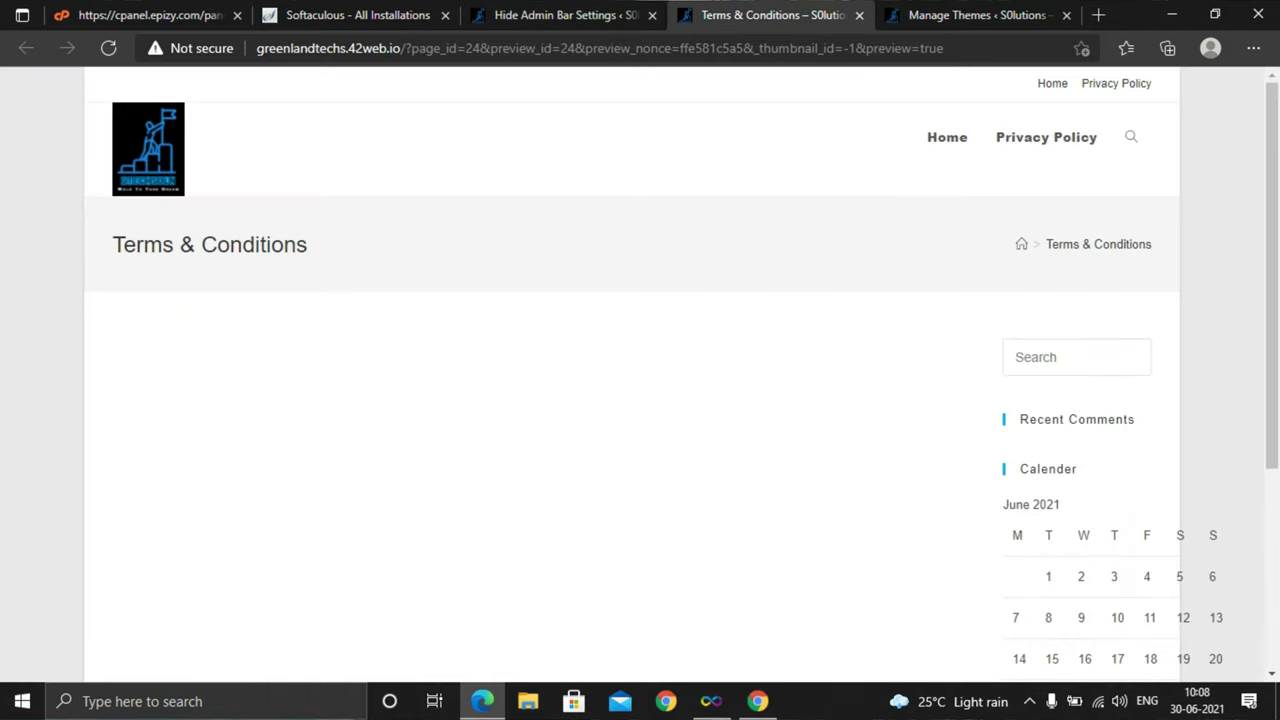
pyautogui.hotkey('ctrl', 'a')
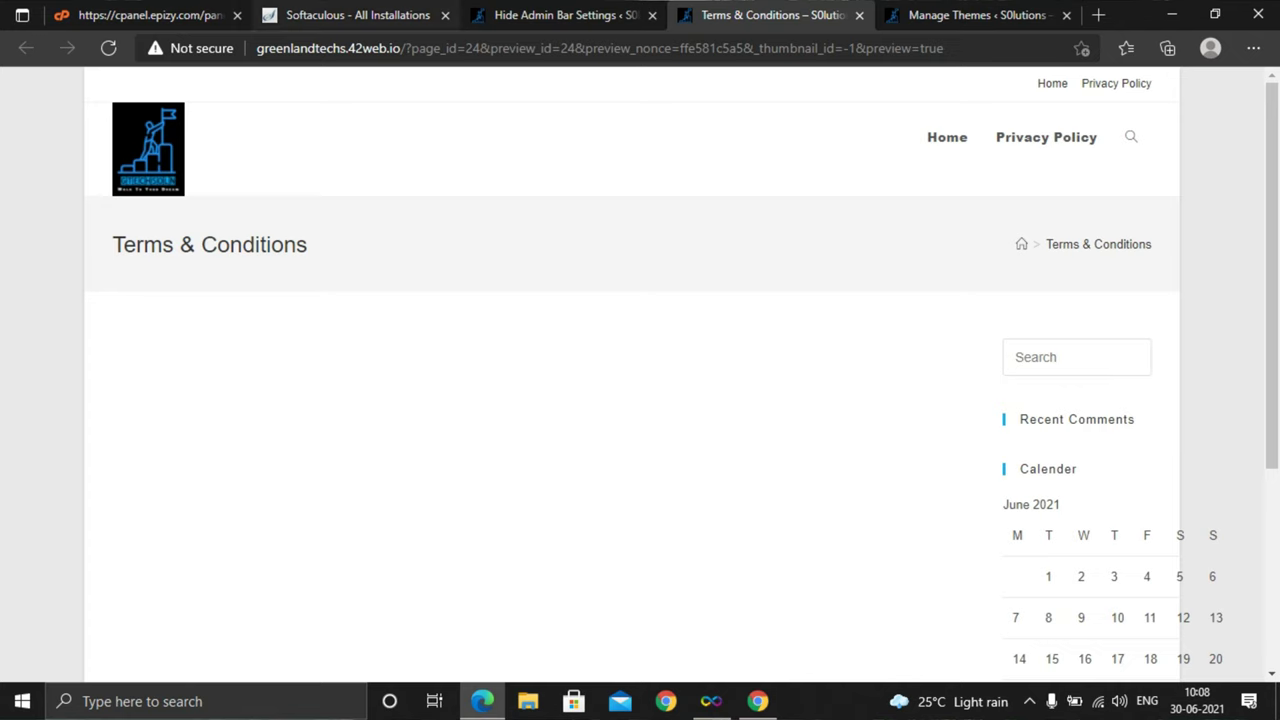
pyautogui.hotkey('ctrl', 'shift', 'Tab')
# Enable 'Hide Admin Bar for All Users', save it, and return to the Add Plugins page
pyautogui.press('Tab')
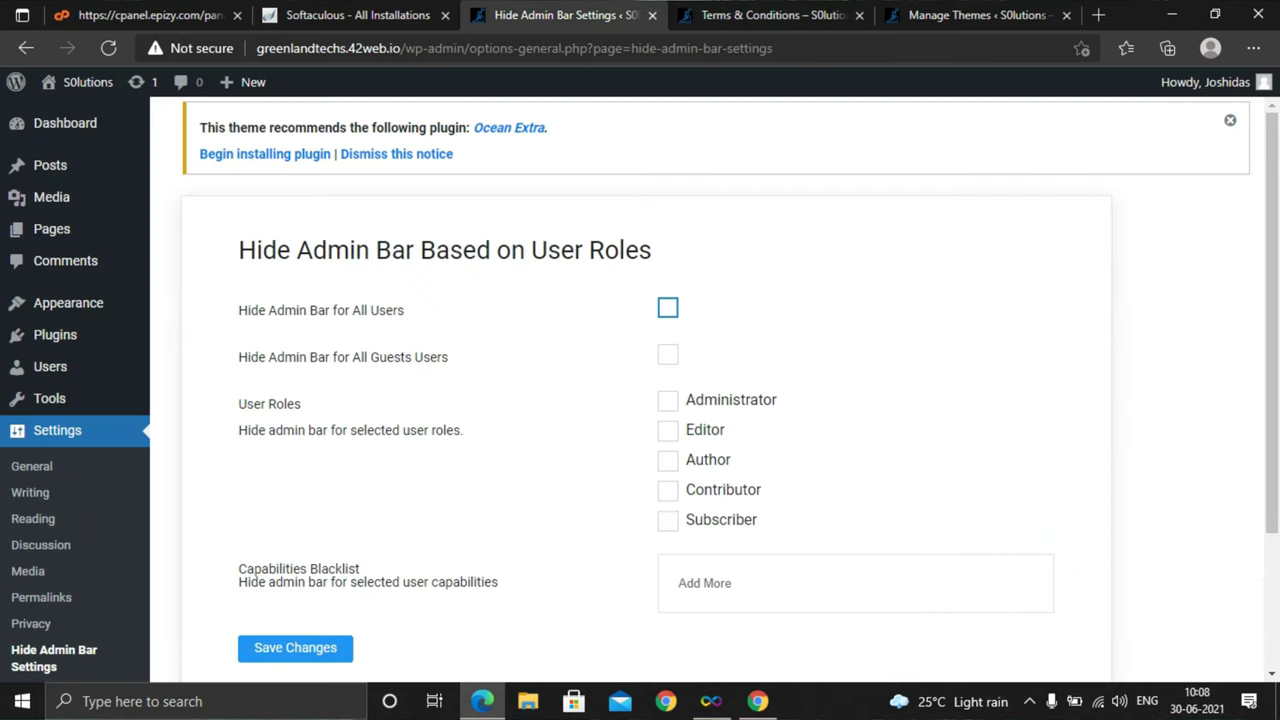
pyautogui.press('space')
pyautogui.press('Tab')
pyautogui.press('Tab')
pyautogui.press('Tab')
pyautogui.press('Tab')
pyautogui.scroll(-2, 640, 400)
pyautogui.press('Tab')
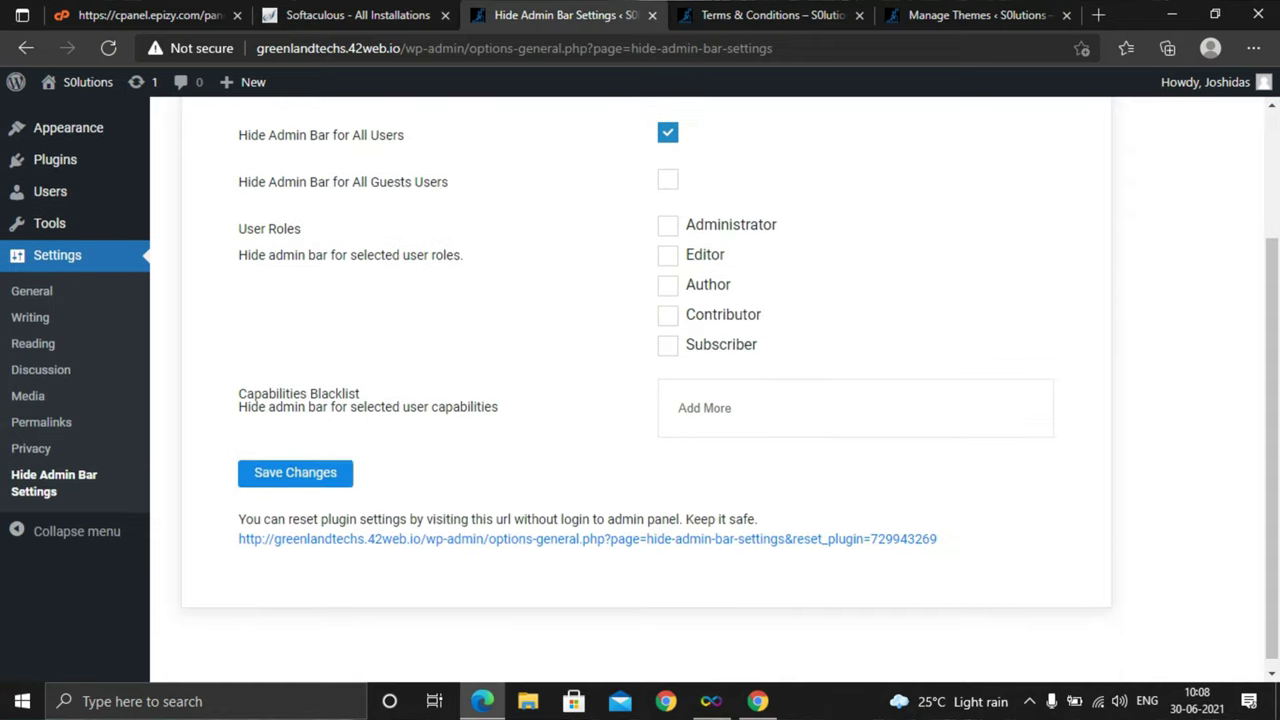
pyautogui.press('Return')
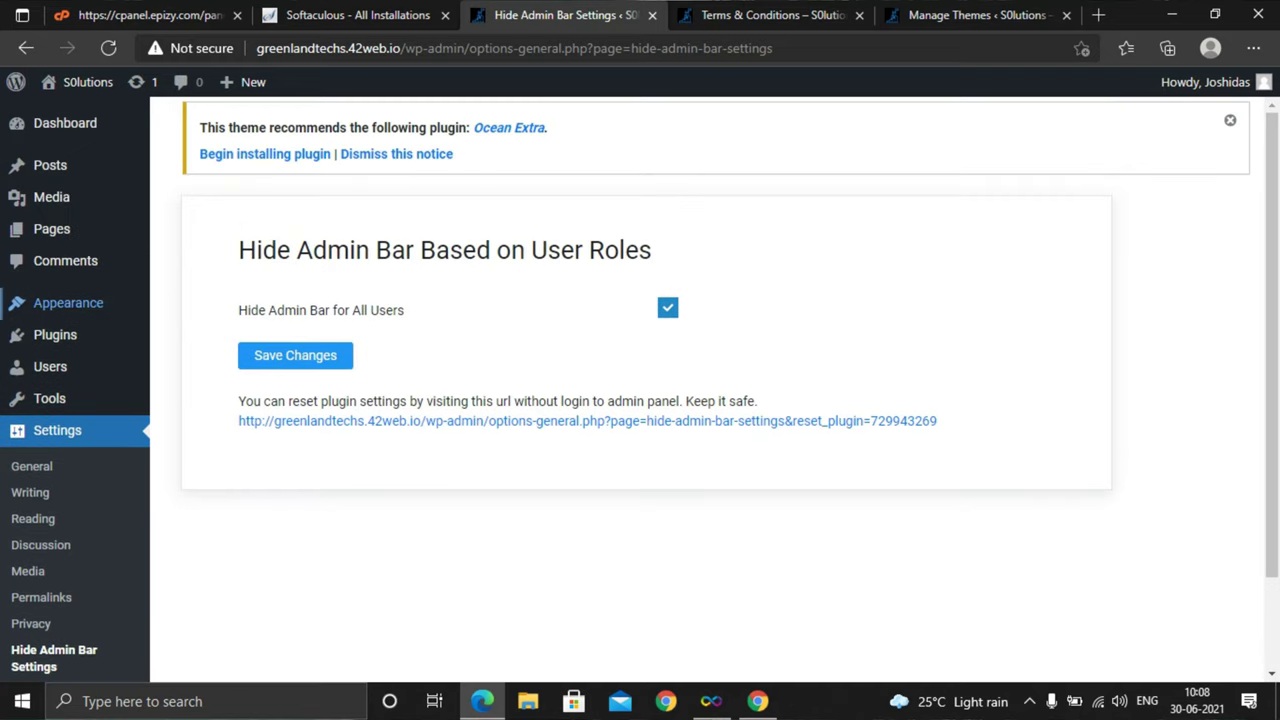
pyautogui.moveTo(55, 334)
pyautogui.click(191, 364)
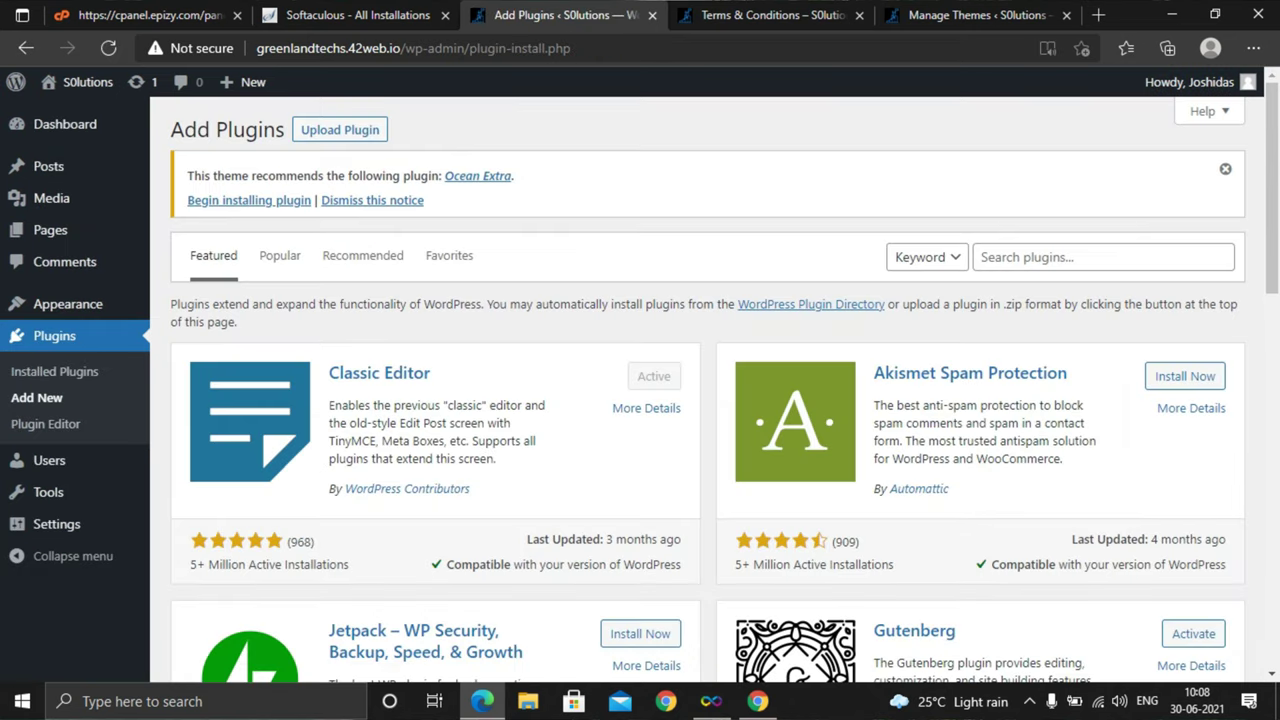
# Search plugins for 'larger', then install and activate Upload Larger Plugins
pyautogui.click(1000, 257)
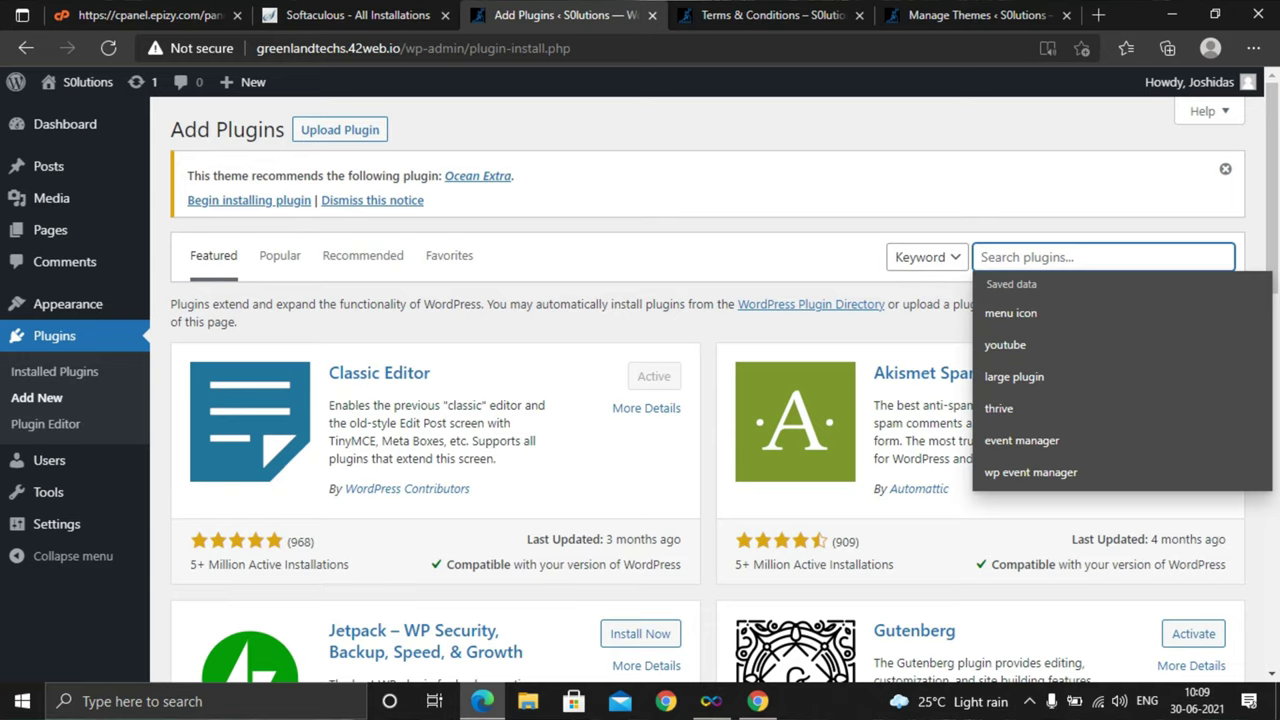
pyautogui.write('la')
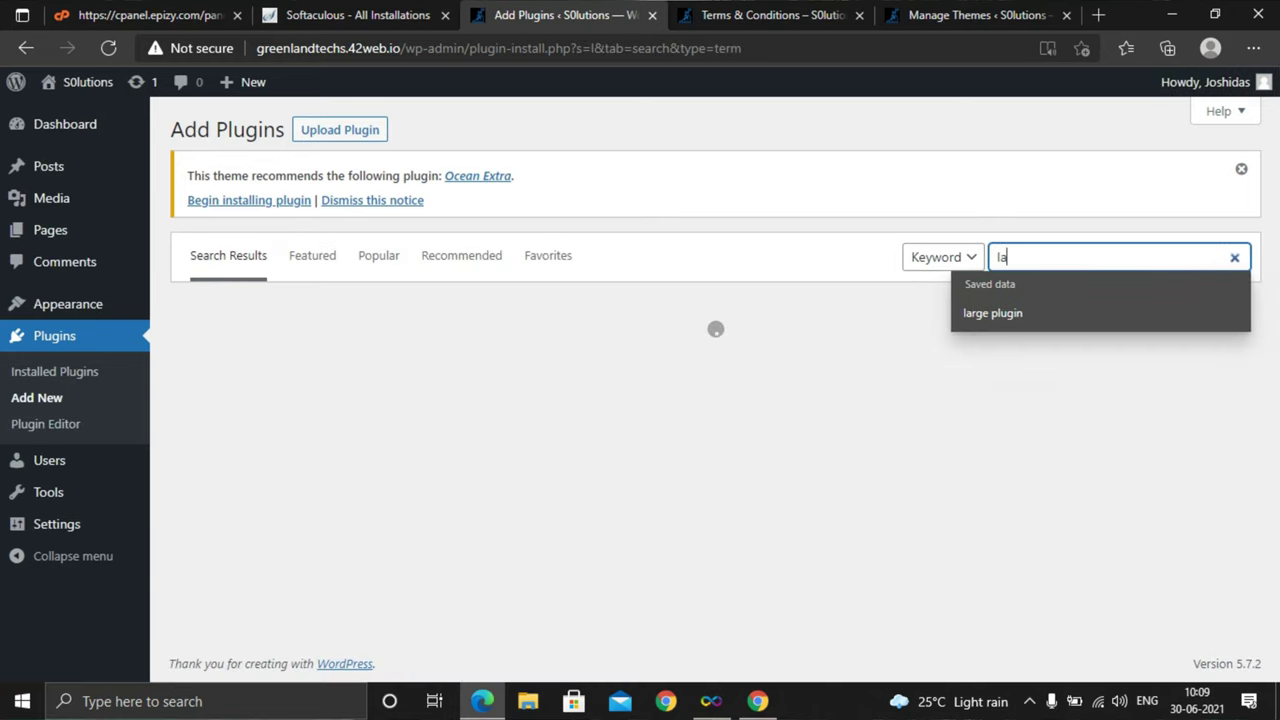
pyautogui.write('ger')
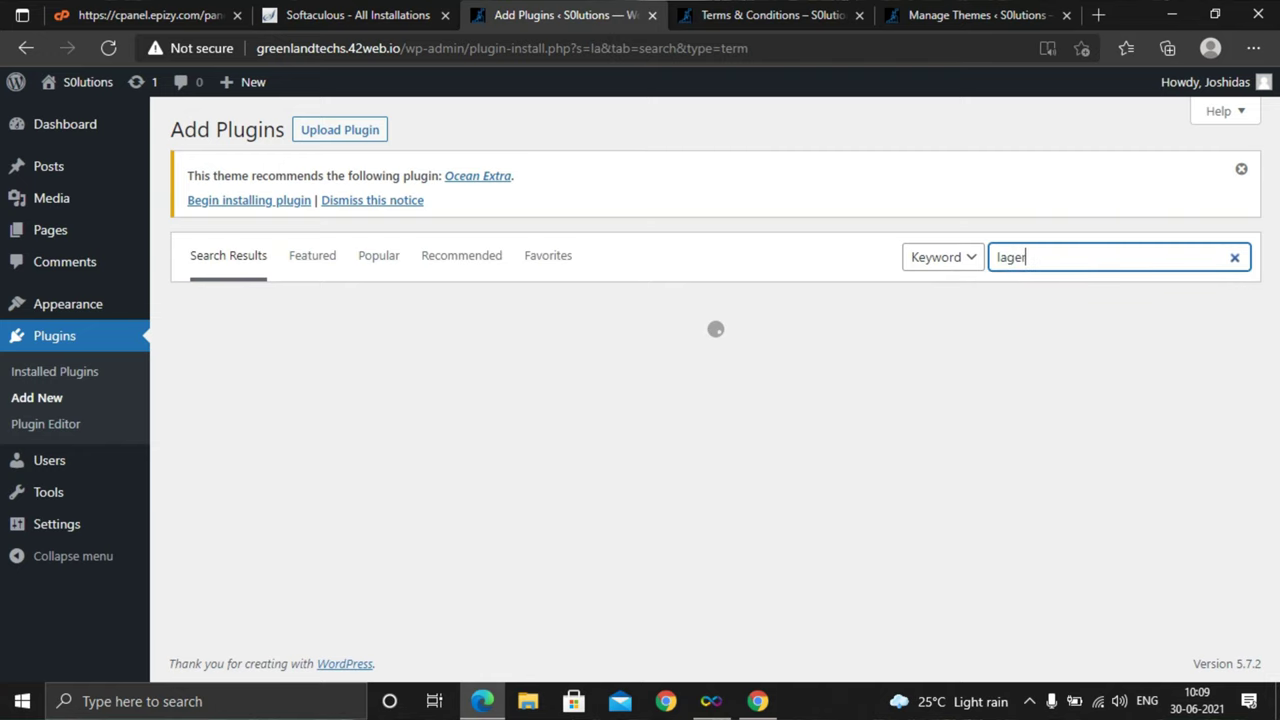
pyautogui.press('BackSpace')
pyautogui.press('BackSpace')
pyautogui.press('BackSpace')
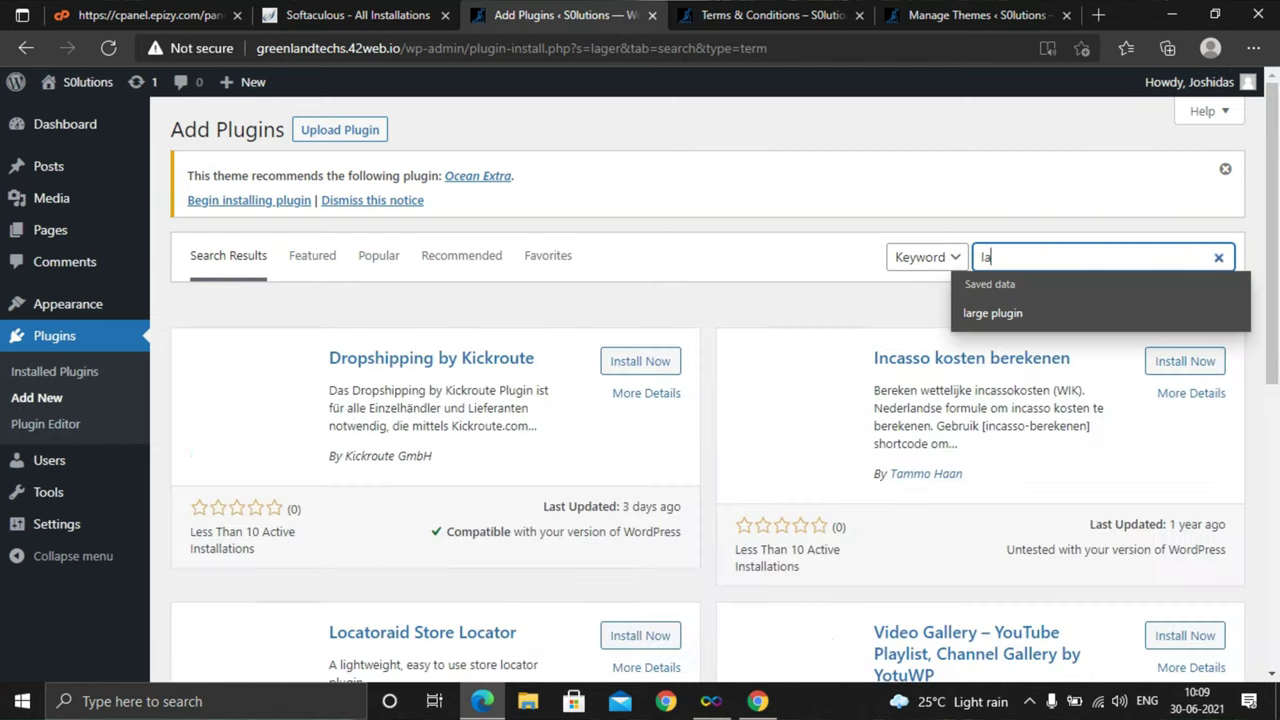
pyautogui.write('rger')
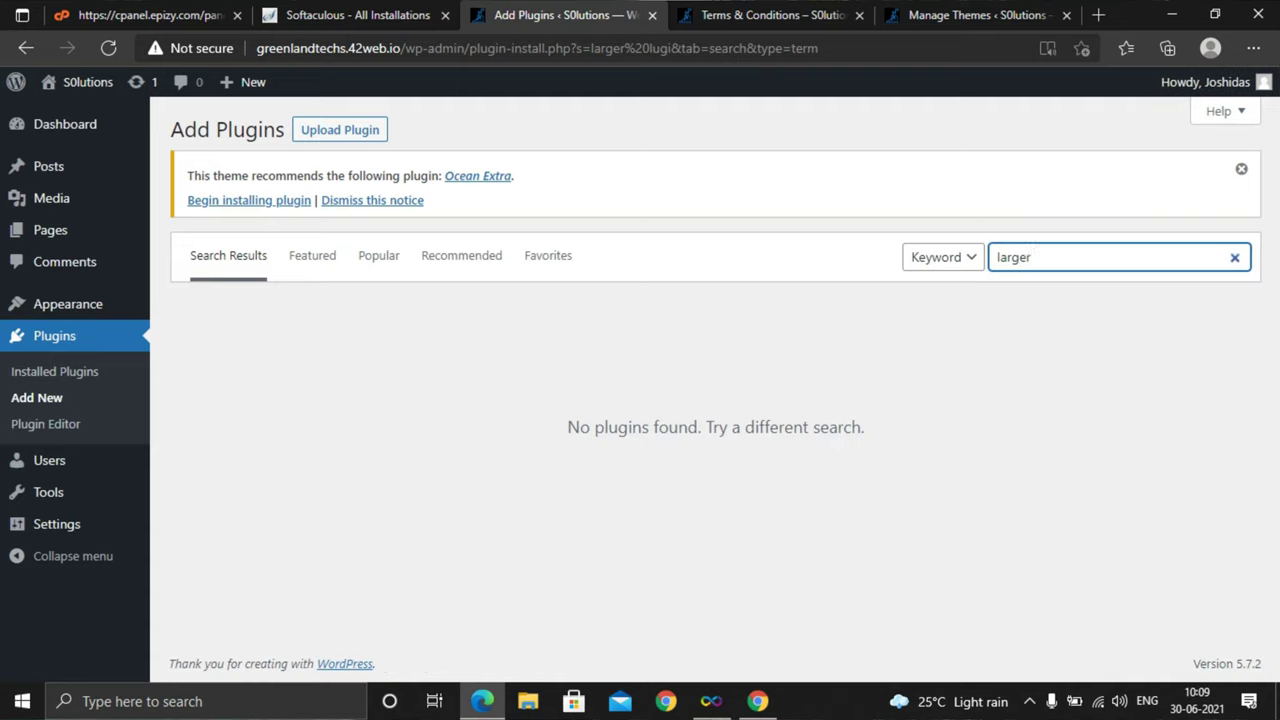
pyautogui.write(' lugin')
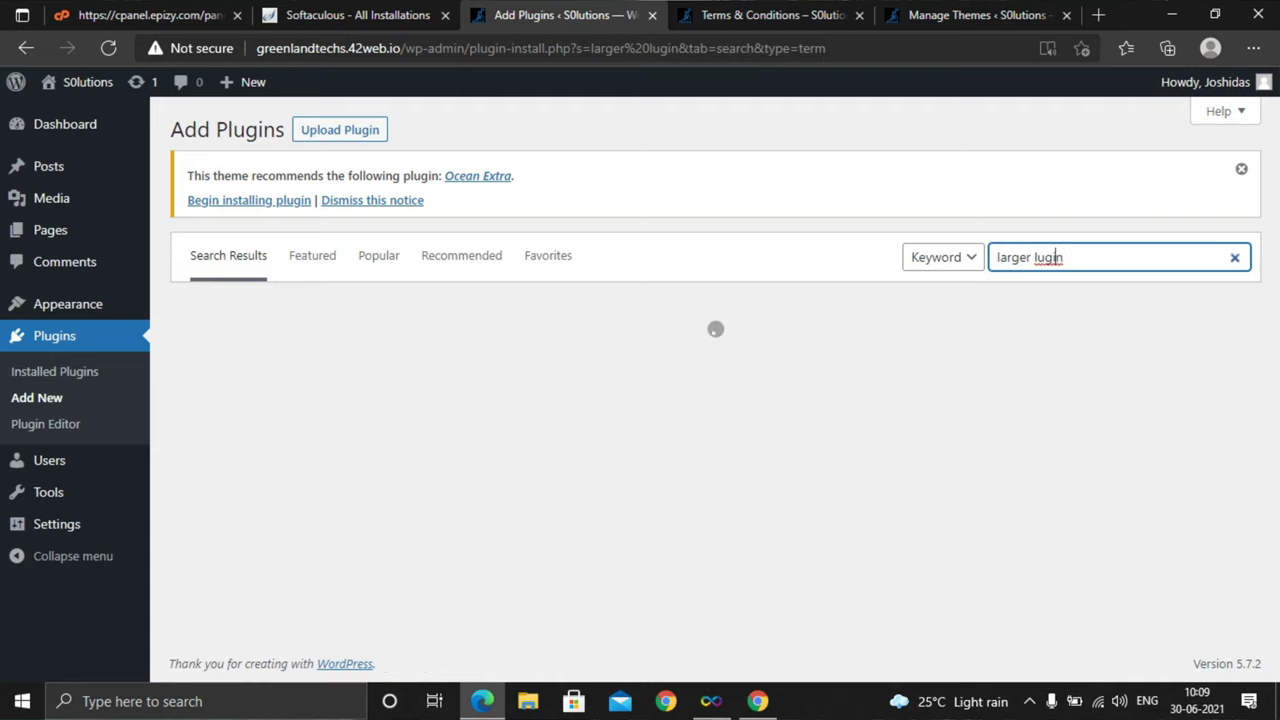
pyautogui.press('Left')
pyautogui.press('Left')
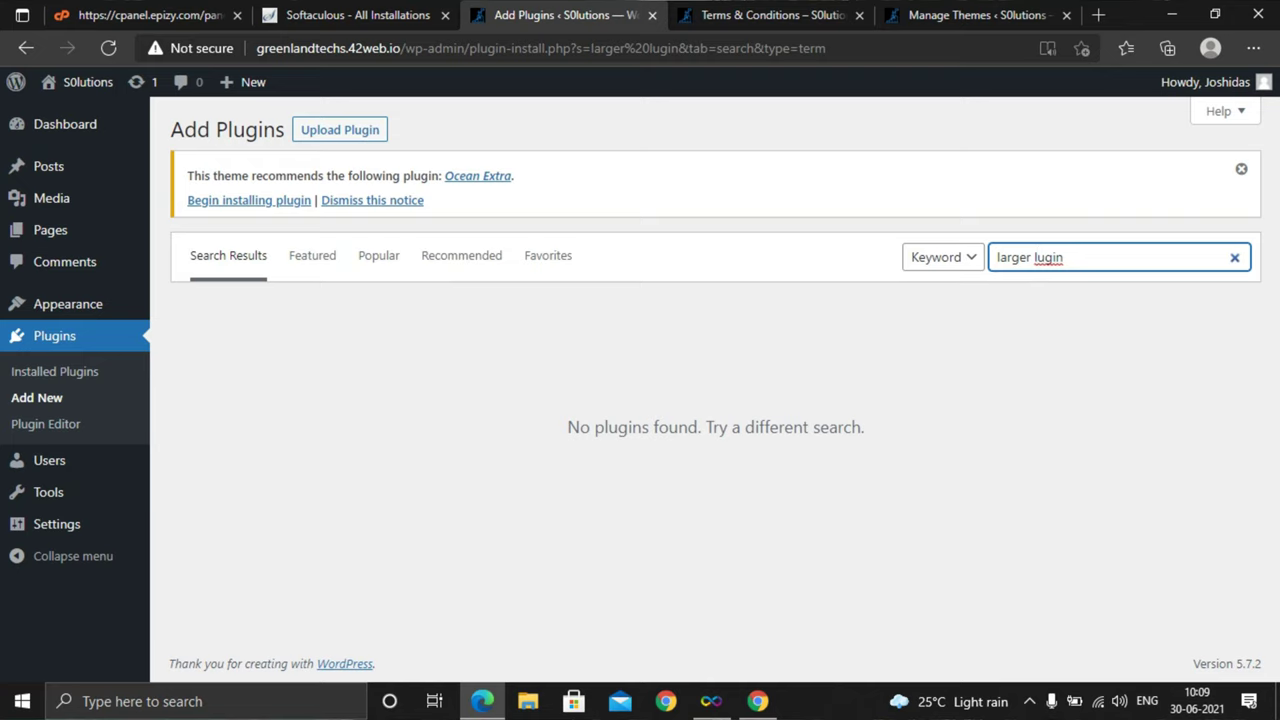
pyautogui.hotkey('ctrl', 'Delete')
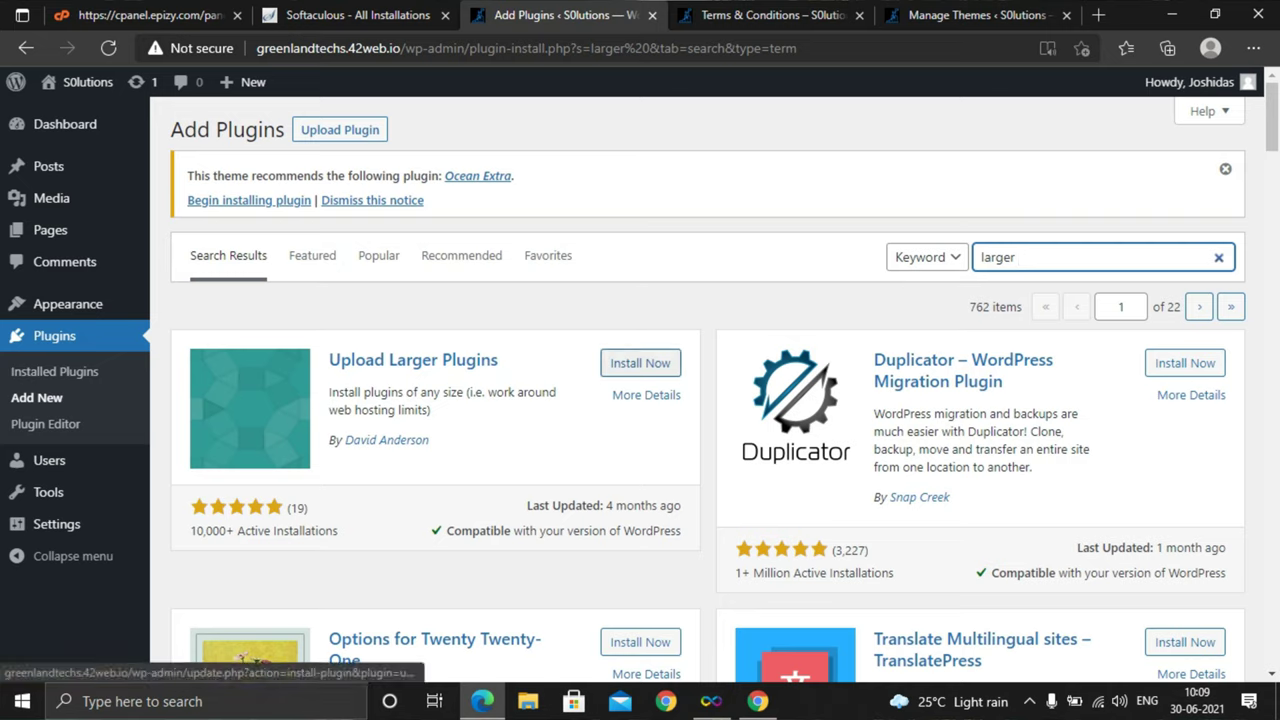
pyautogui.click(640, 363)
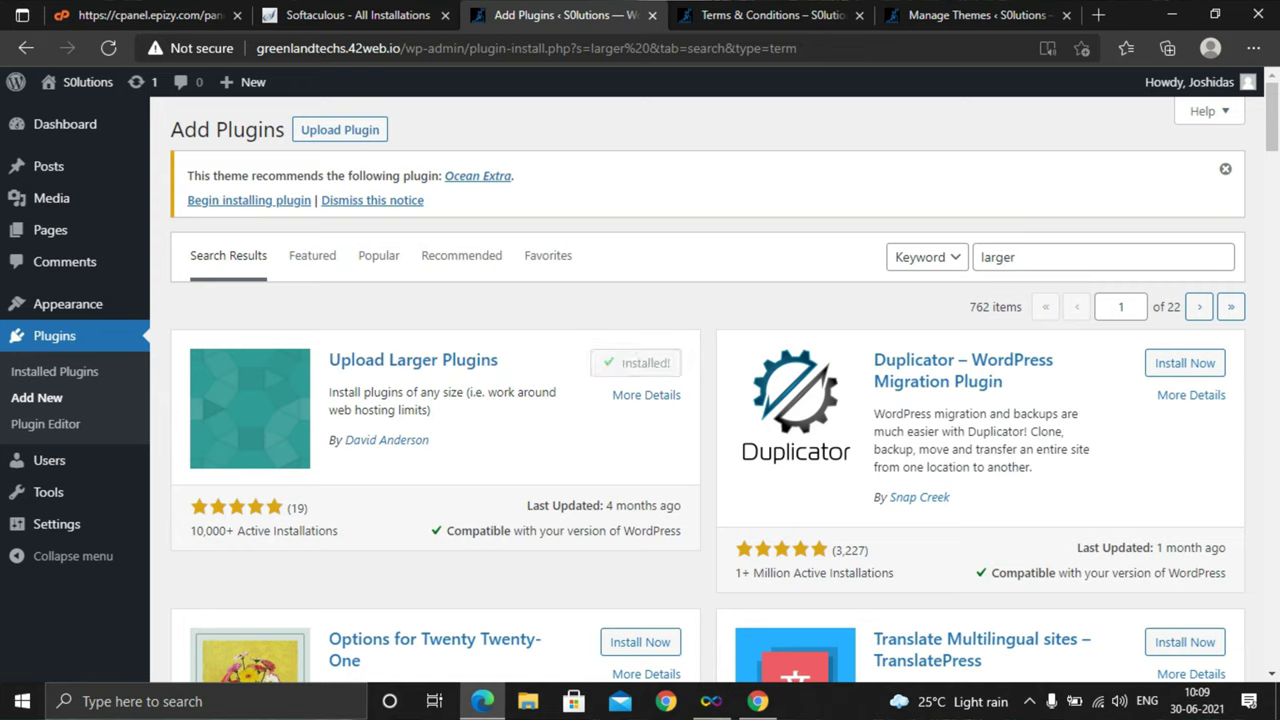
pyautogui.click(649, 363)
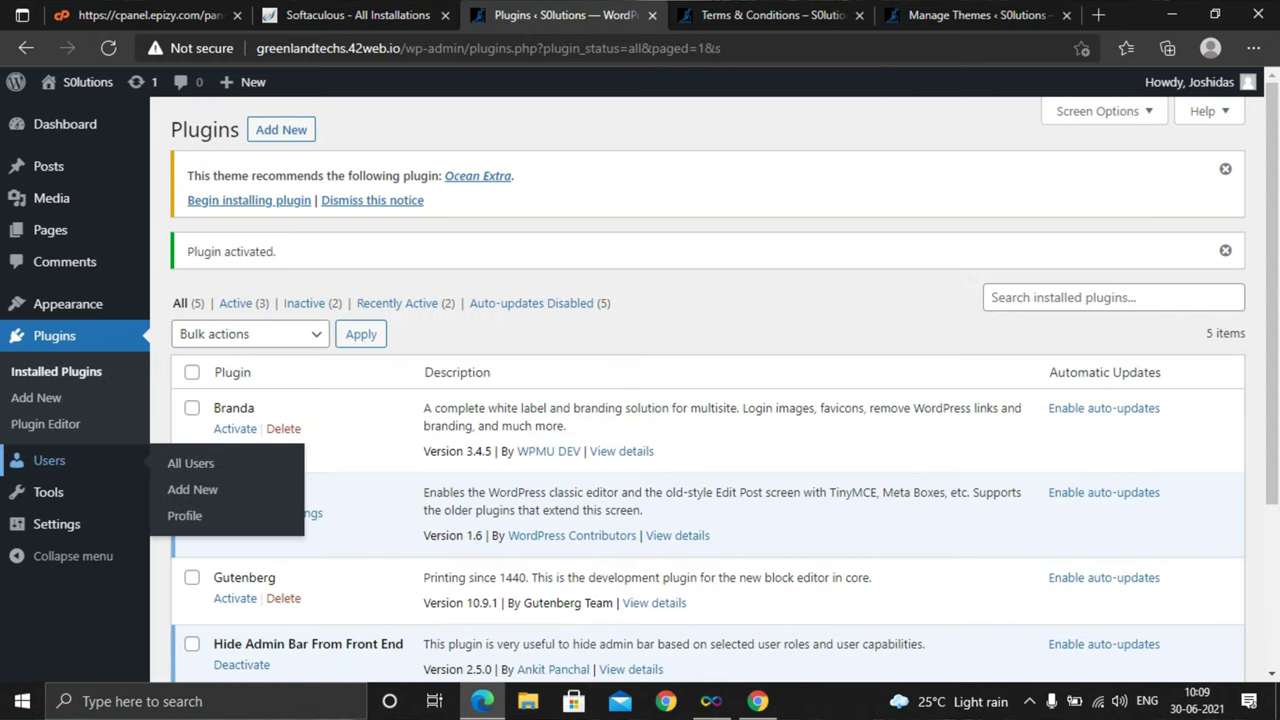
# Review the Discussion and Media settings without changes, then go back to Add Plugins
pyautogui.scroll(-1, 45, 490)
pyautogui.moveTo(50, 524)
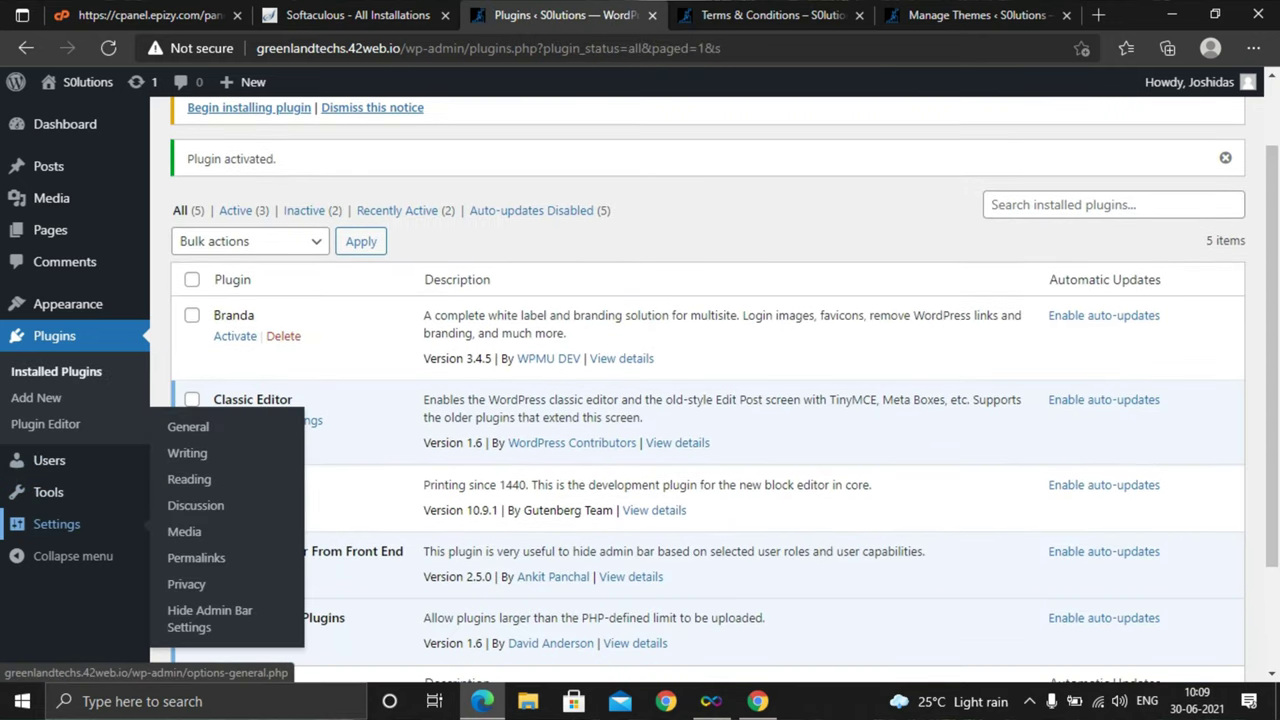
pyautogui.click(196, 505)
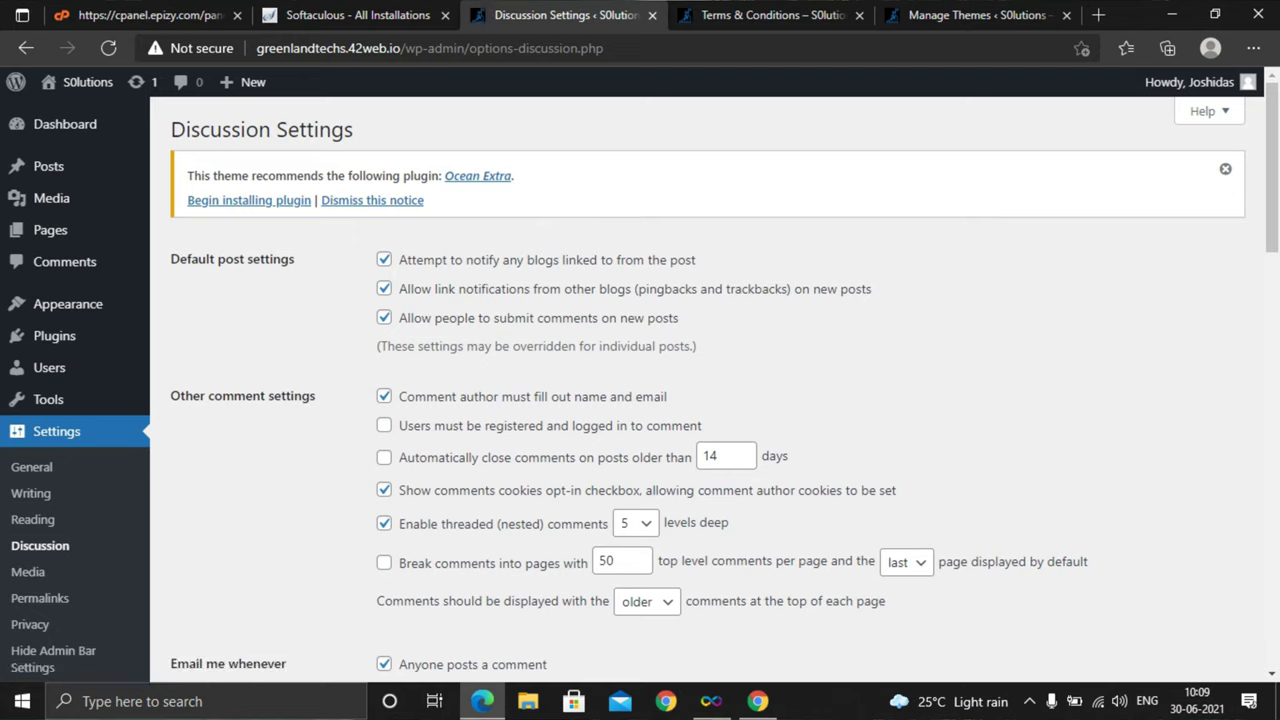
pyautogui.scroll(-1, 30, 520)
pyautogui.click(28, 520)
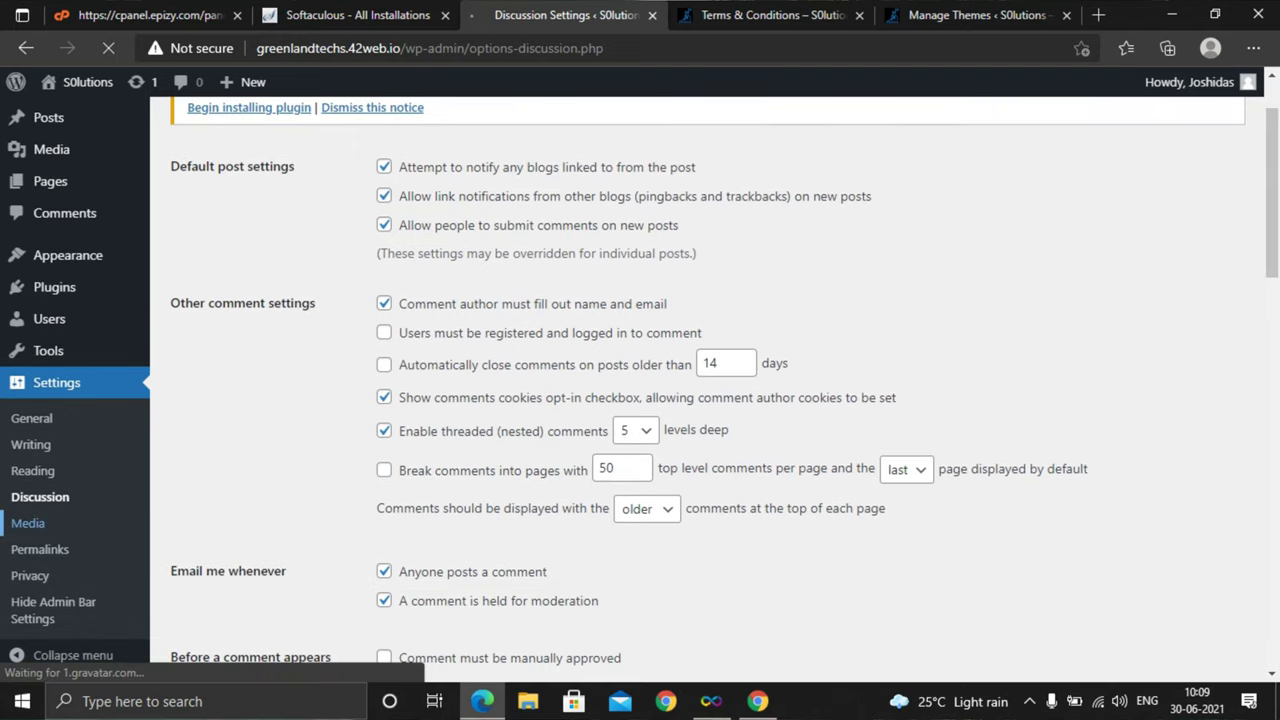
pyautogui.scroll(-2, 30, 519)
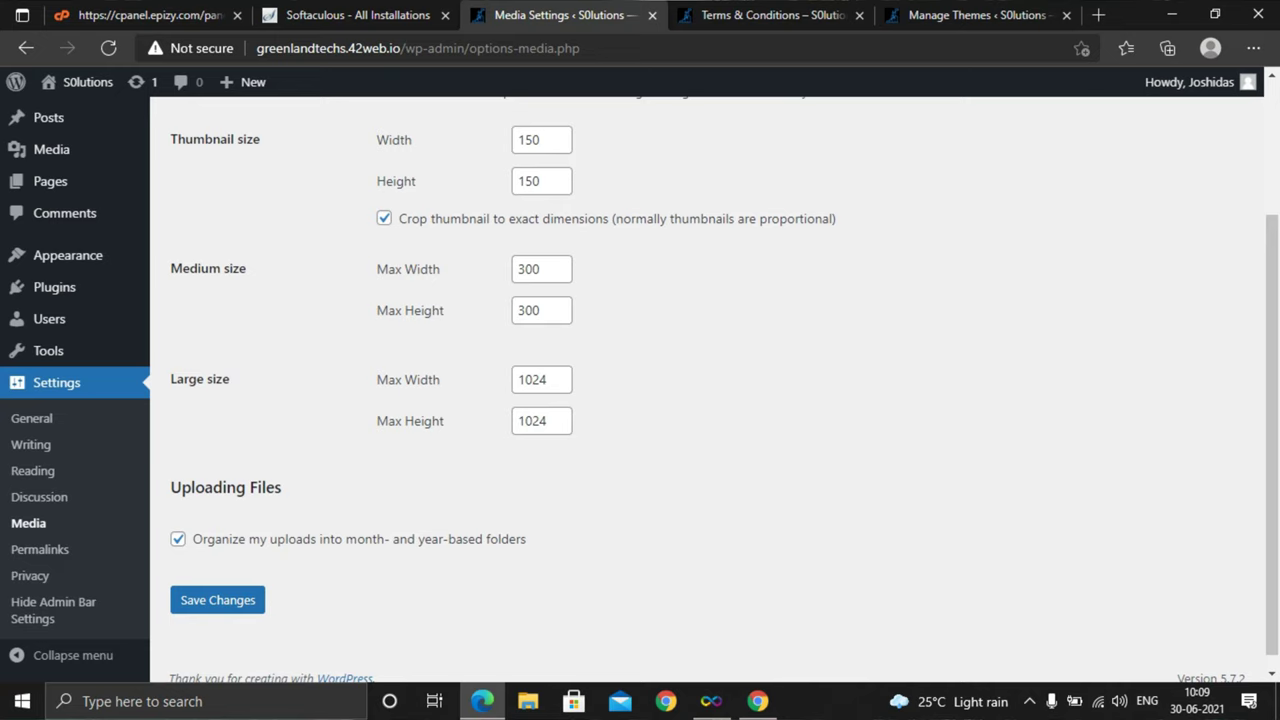
pyautogui.scroll(-1, 724, 397)
pyautogui.scroll(2, 714, 390)
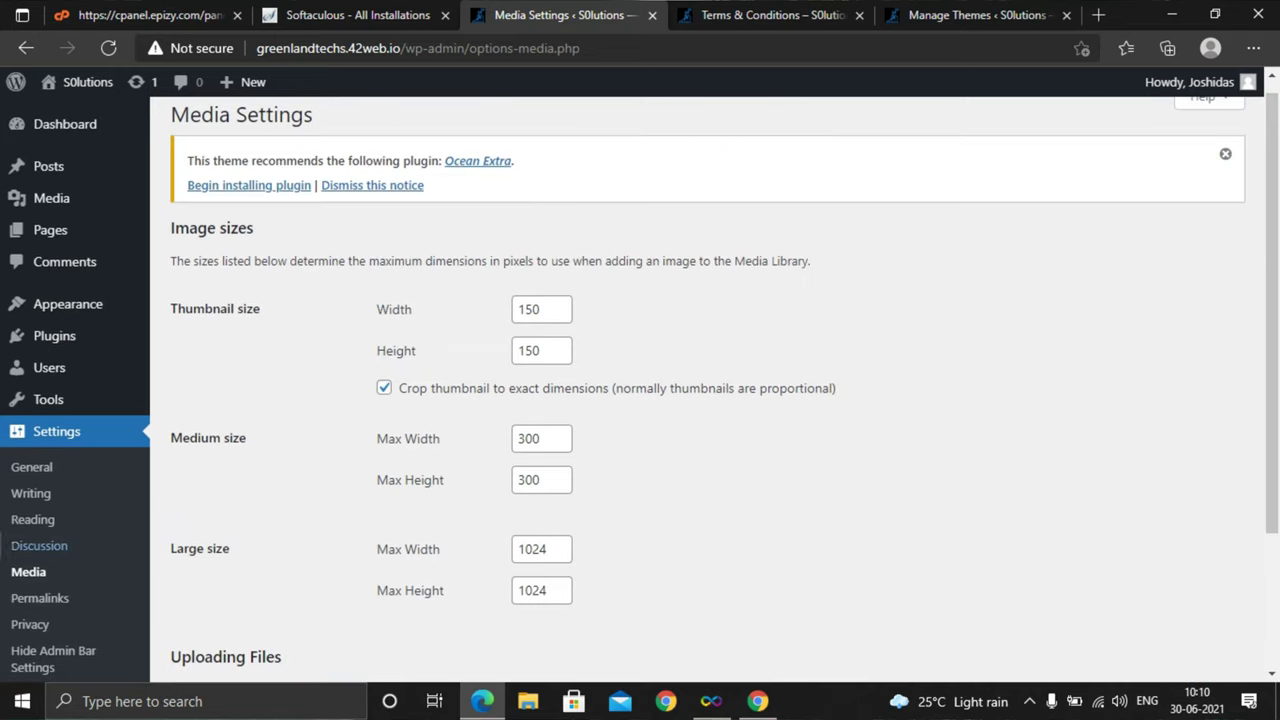
pyautogui.scroll(1, 40, 590)
pyautogui.moveTo(45, 399)
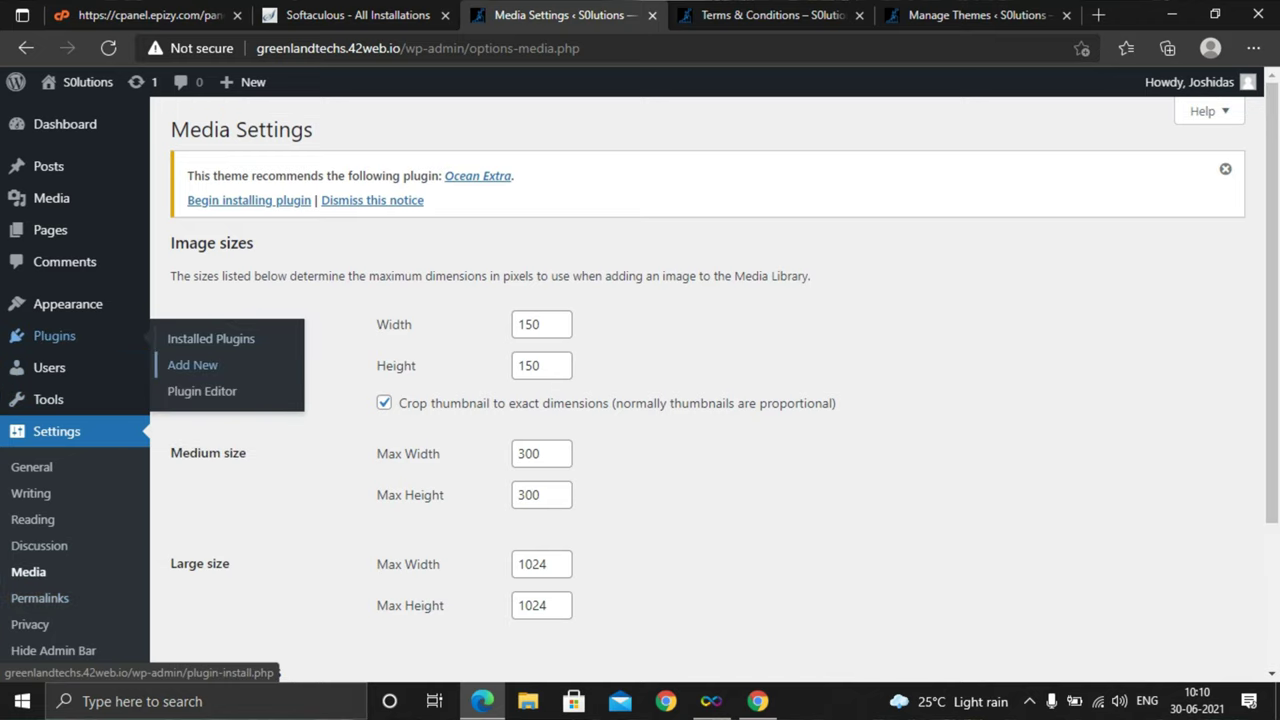
pyautogui.click(192, 365)
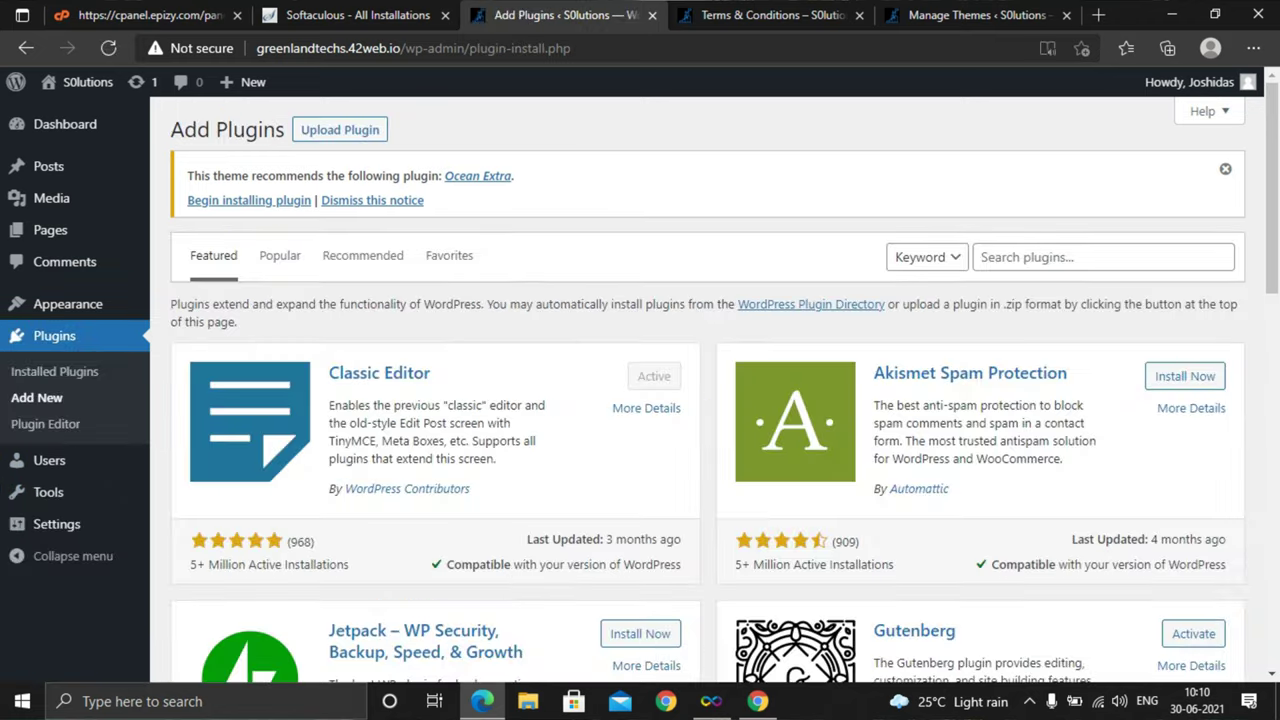
# Search plugins for 'tuxedo' and install Big File Uploads – Increase Maximum File Upload Size
pyautogui.click(1100, 257)
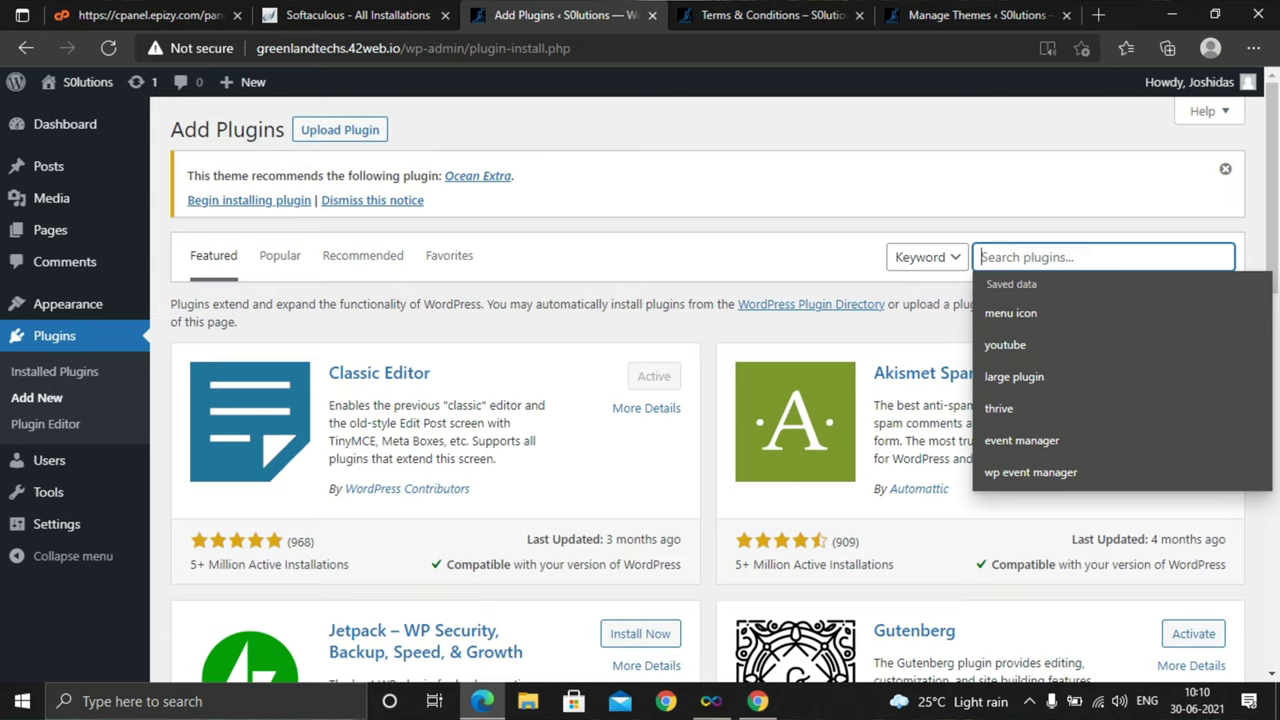
pyautogui.write('tuxed')
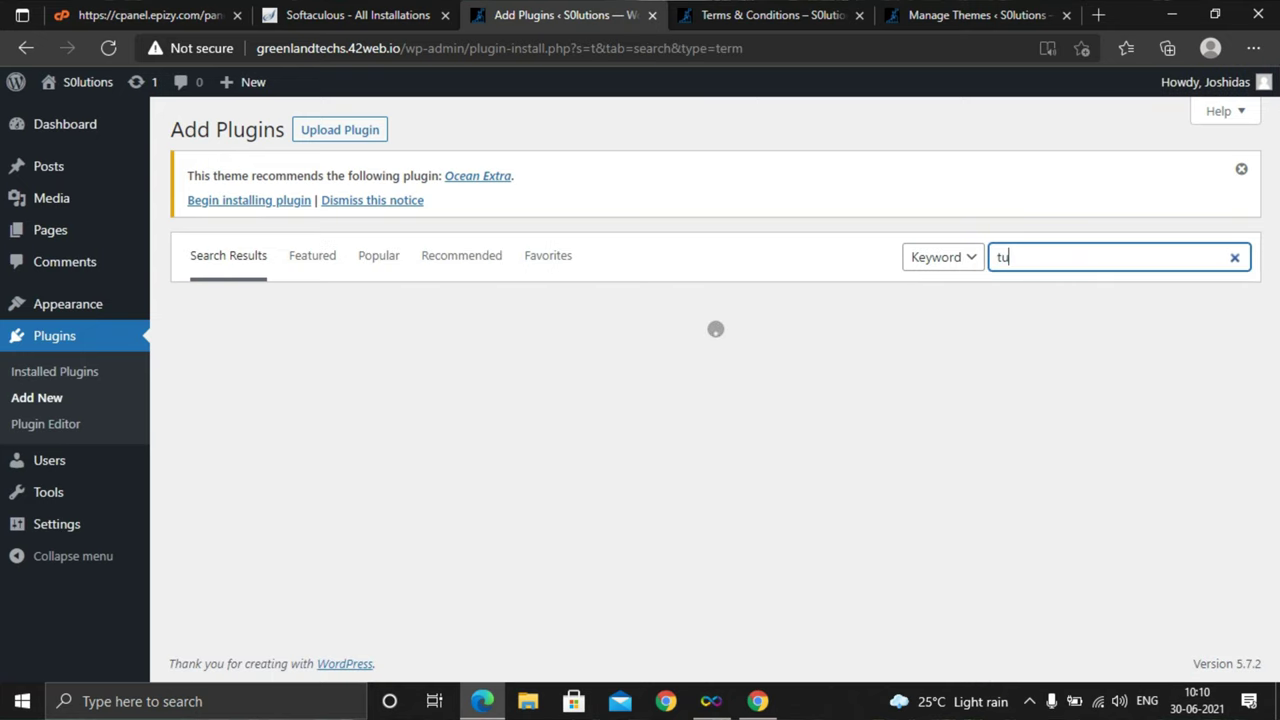
pyautogui.write('o')
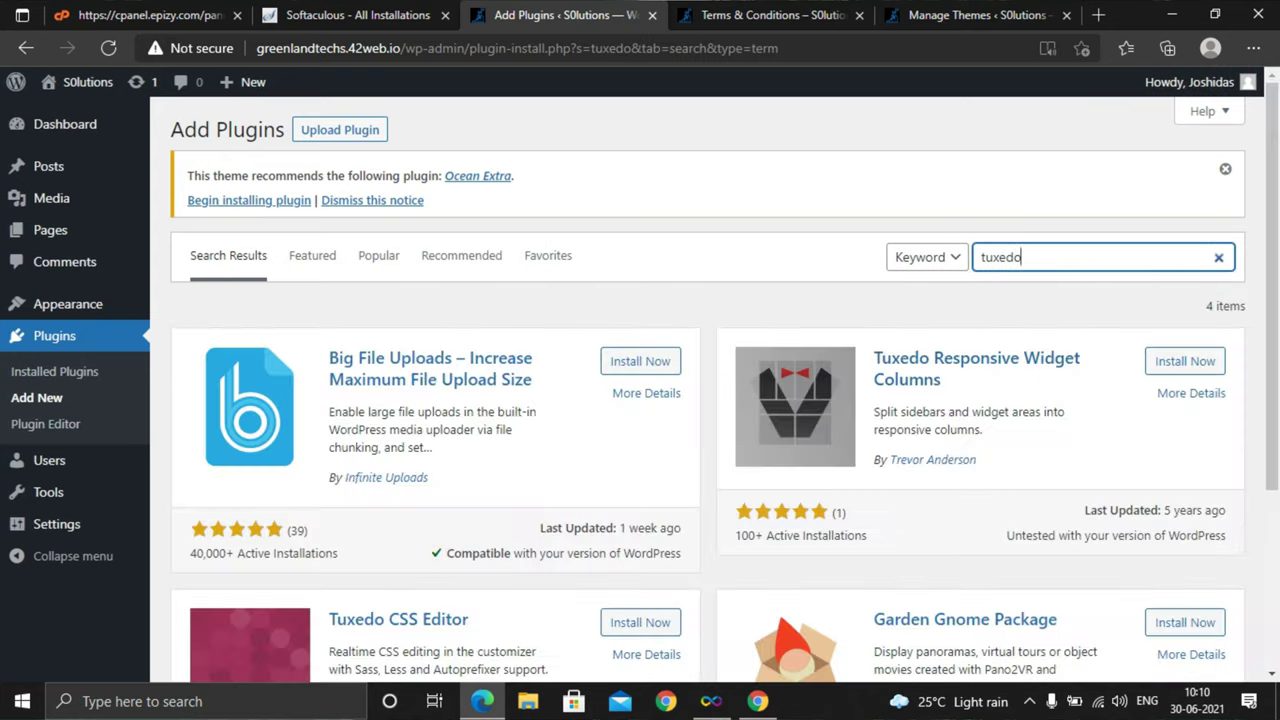
pyautogui.scroll(-3, 708, 389)
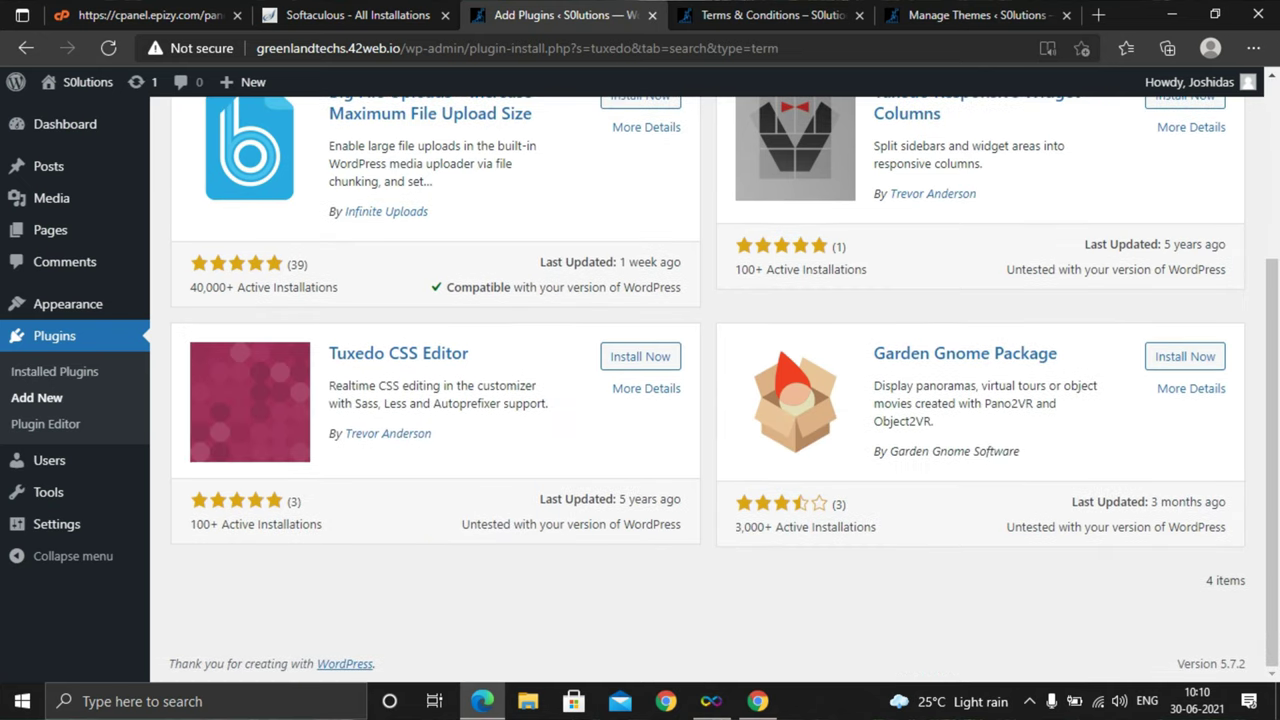
pyautogui.scroll(2, 708, 389)
pyautogui.click(640, 279)
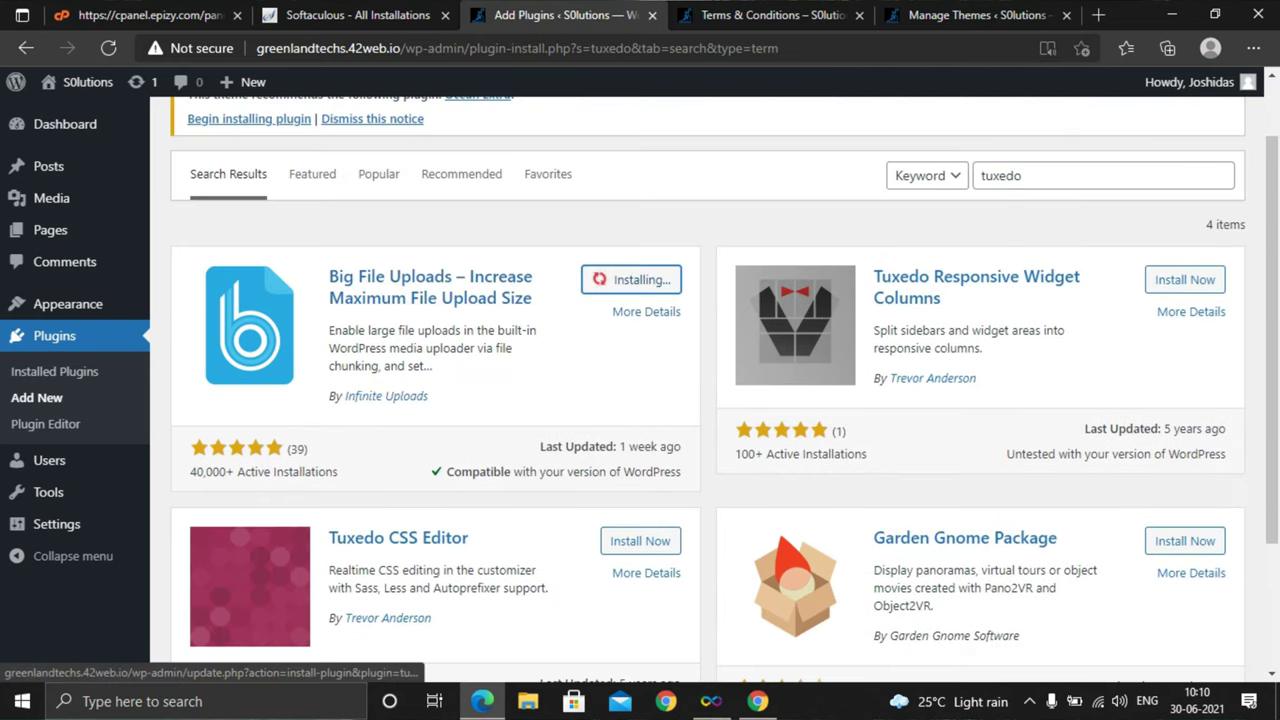
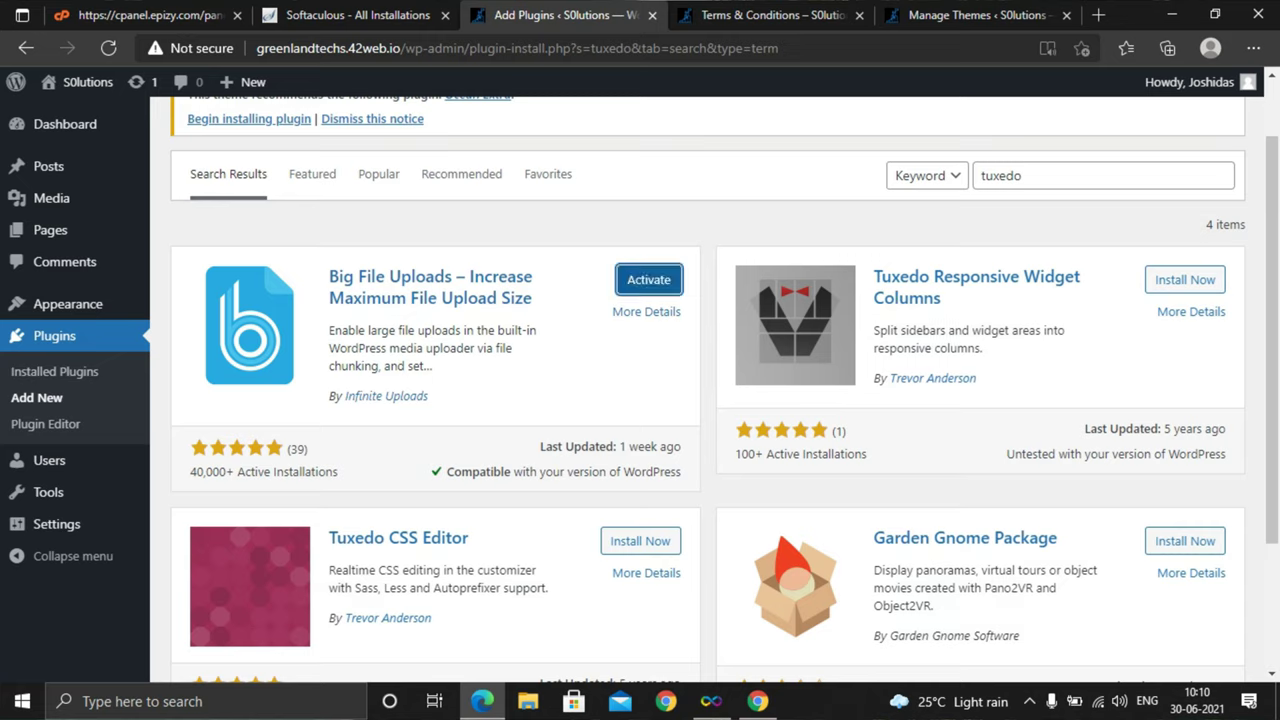
# Activate the newly installed Big File Uploads plugin from its card in the Add Plugins results
pyautogui.click(648, 279)
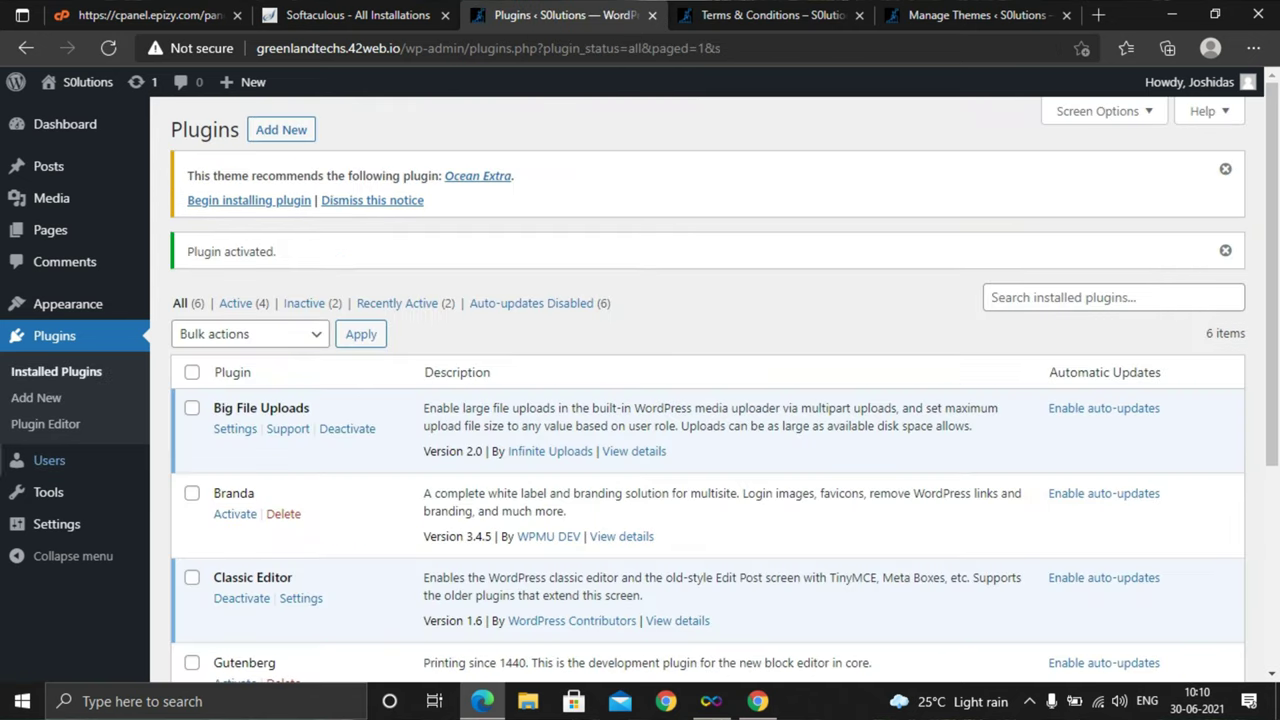
pyautogui.moveTo(45, 462)
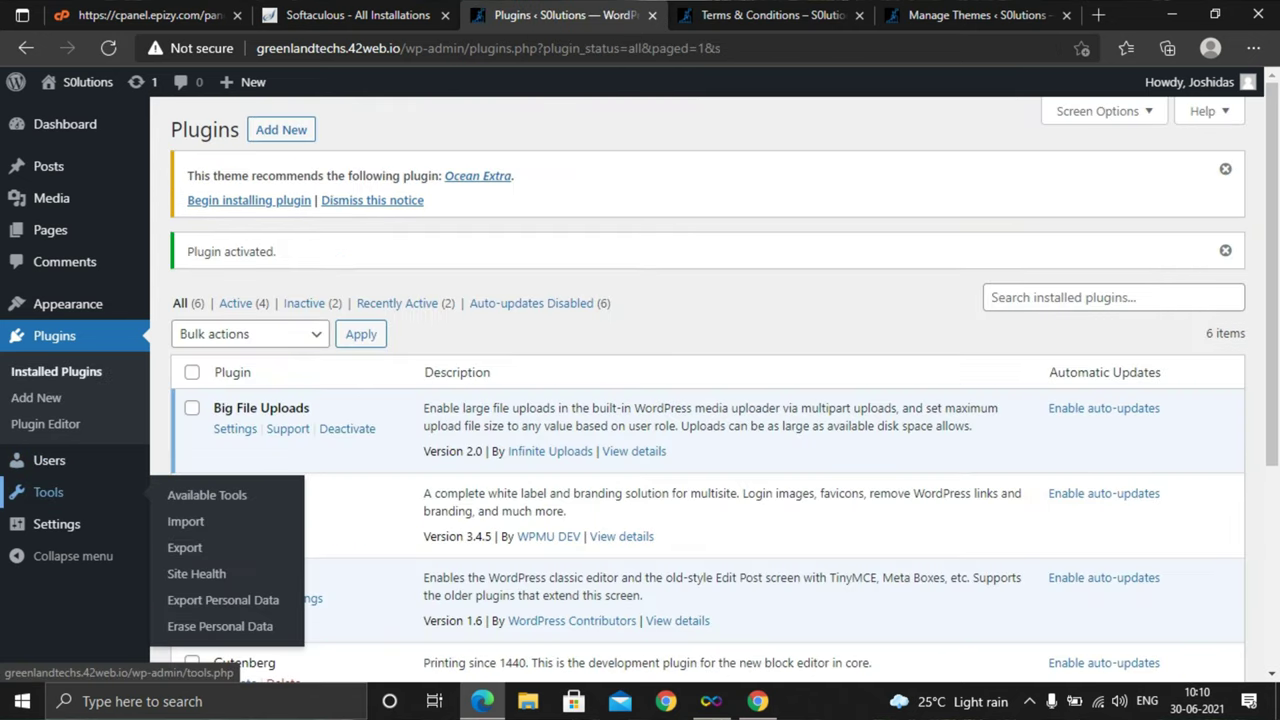
pyautogui.moveTo(56, 524)
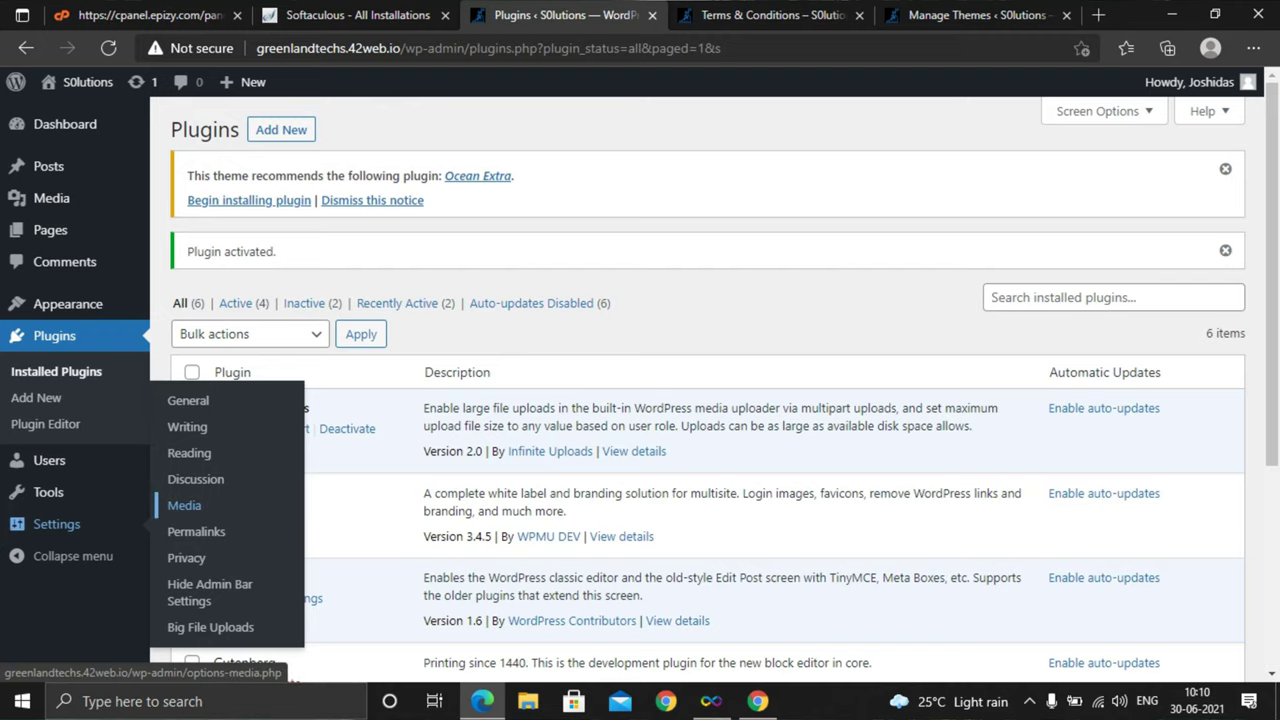
# Go via Settings > Media to the Big File Uploads page, showing the 10 MB limit
pyautogui.click(184, 505)
pyautogui.scroll(-2, 640, 400)
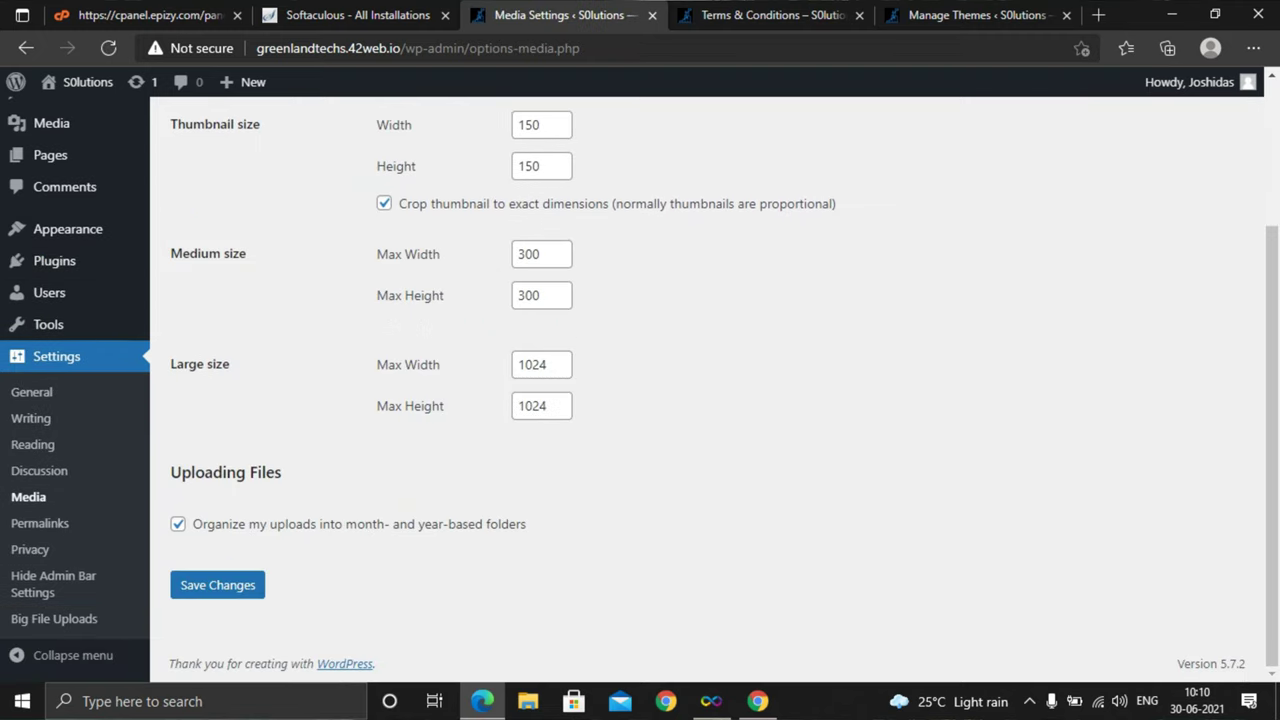
pyautogui.scroll(2, 640, 400)
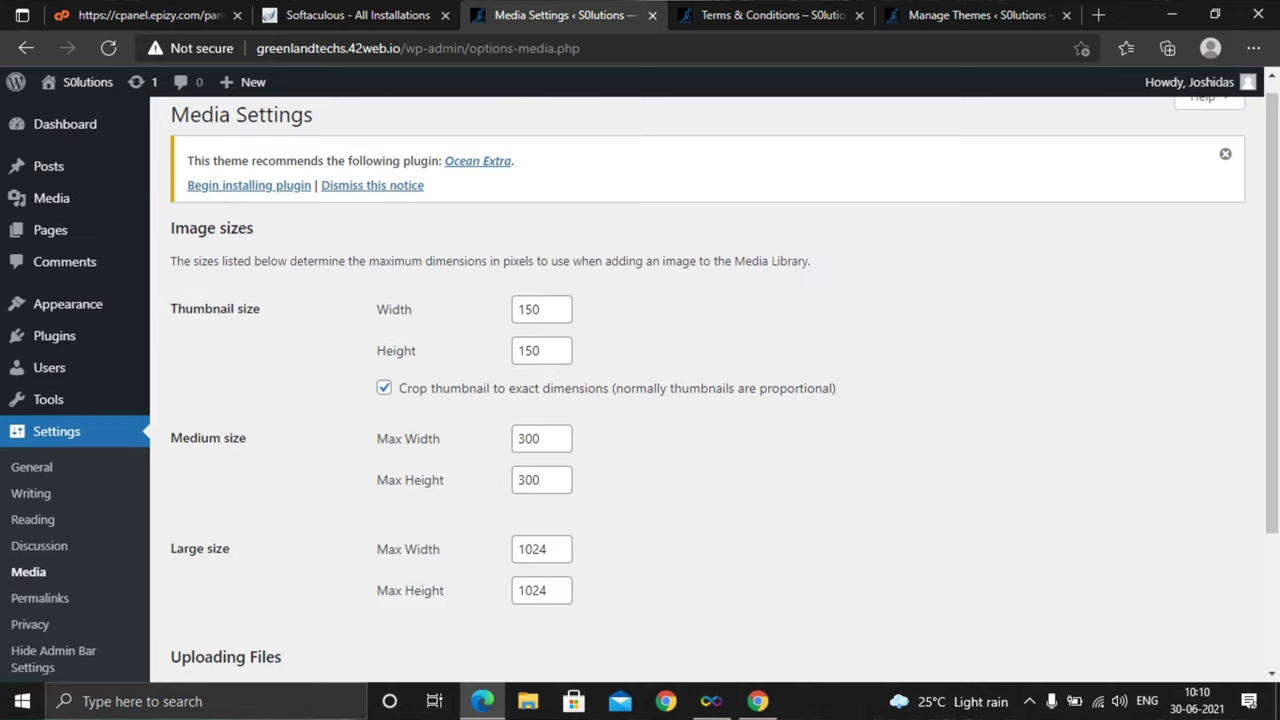
pyautogui.scroll(1, 640, 400)
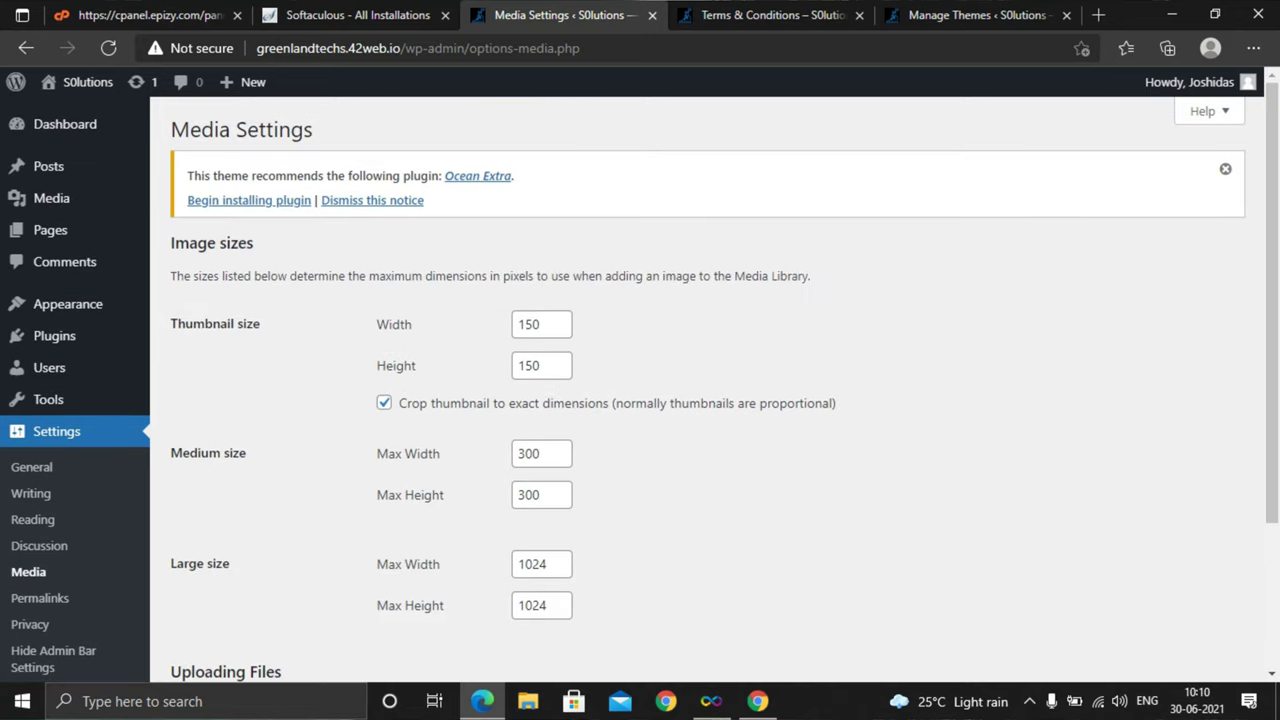
pyautogui.scroll(-2, 60, 600)
pyautogui.click(54, 619)
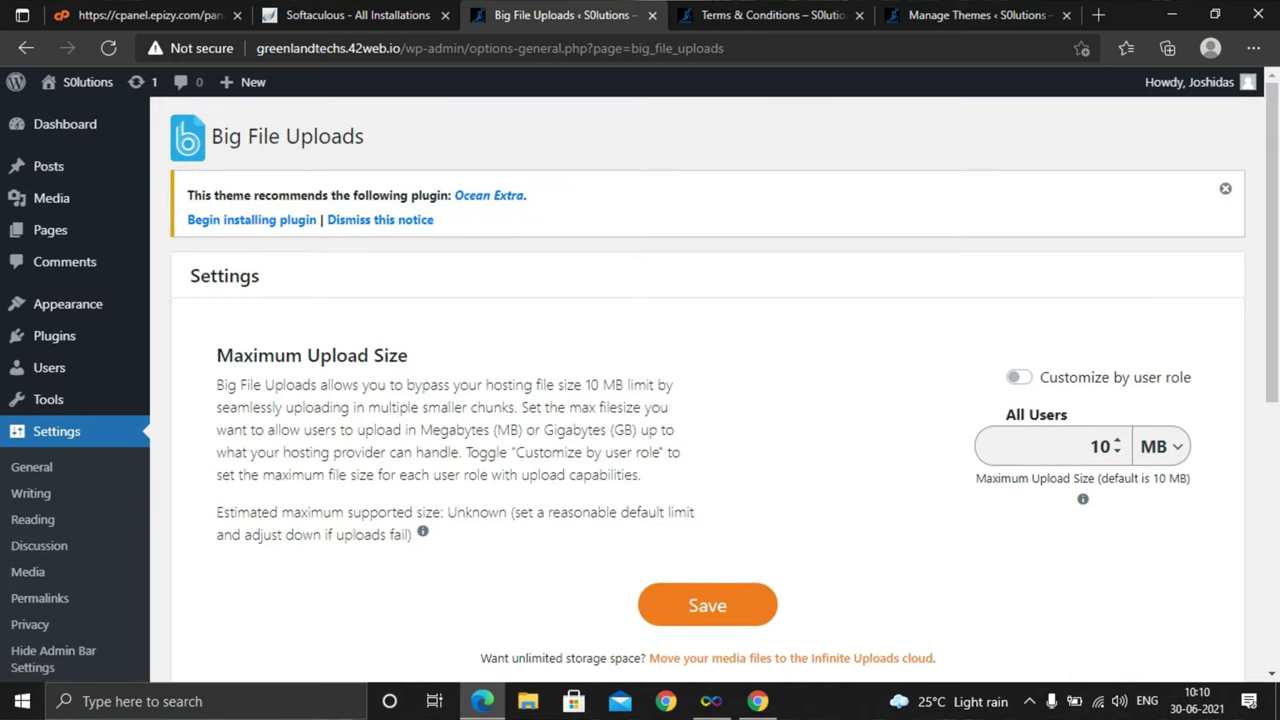
# Switch the upload size unit to GB and enter 100 for All Users
pyautogui.click(1162, 446)
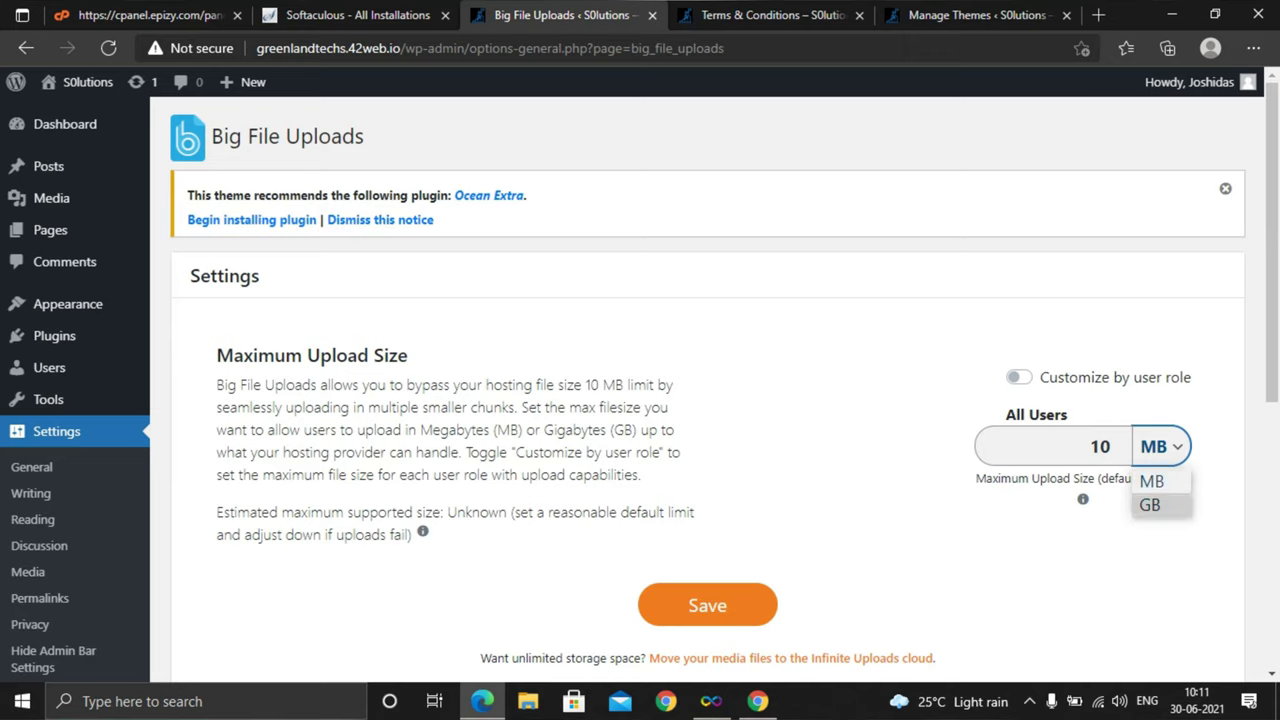
pyautogui.press('Return')
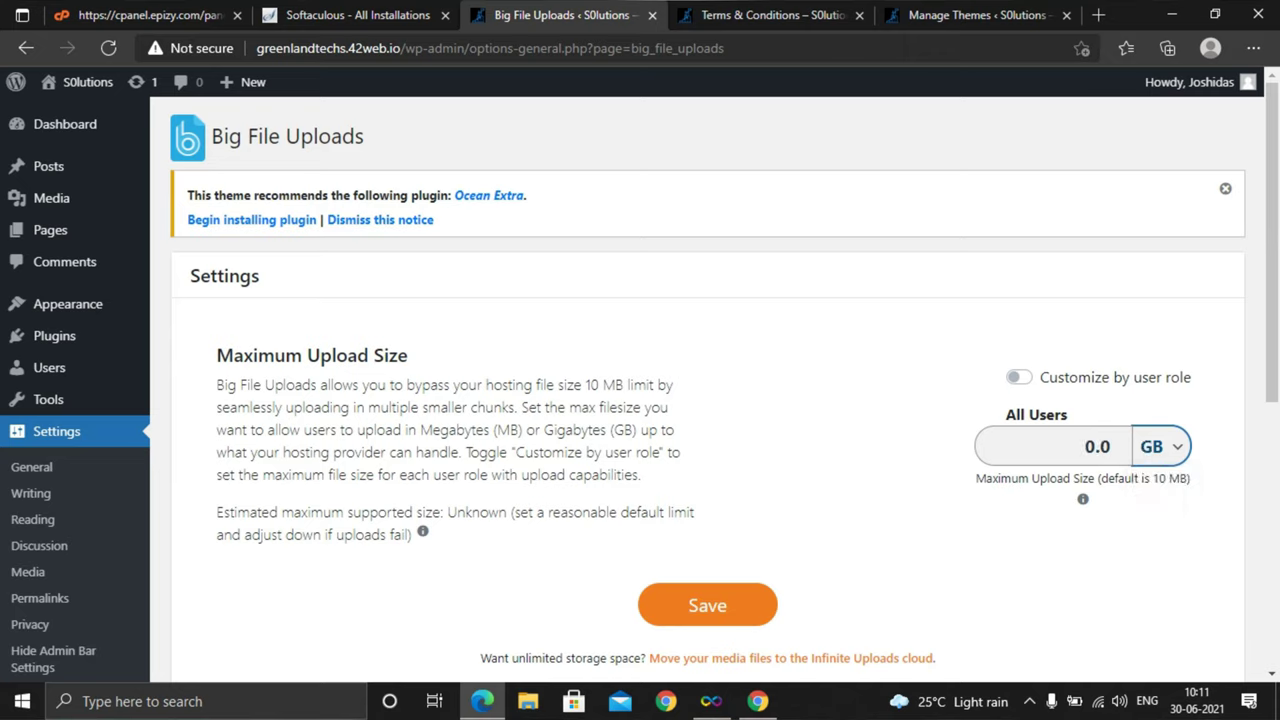
pyautogui.doubleClick(1105, 446)
pyautogui.write('0.1')
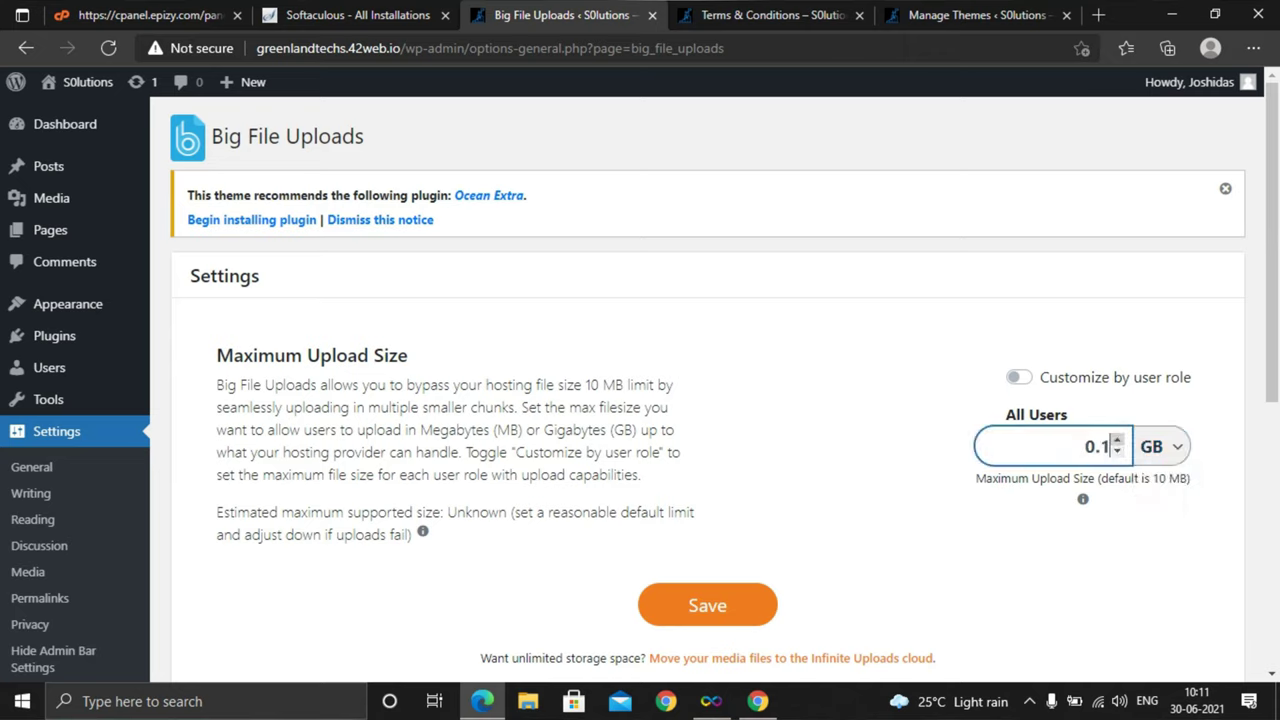
pyautogui.click(1117, 440)
pyautogui.press('BackSpace')
pyautogui.press('BackSpace')
pyautogui.press('BackSpace')
pyautogui.write('2')
pyautogui.press('BackSpace')
pyautogui.write('100')
# Save the 100 GB maximum upload size setting
pyautogui.scroll(-2, 707, 400)
pyautogui.click(707, 420)
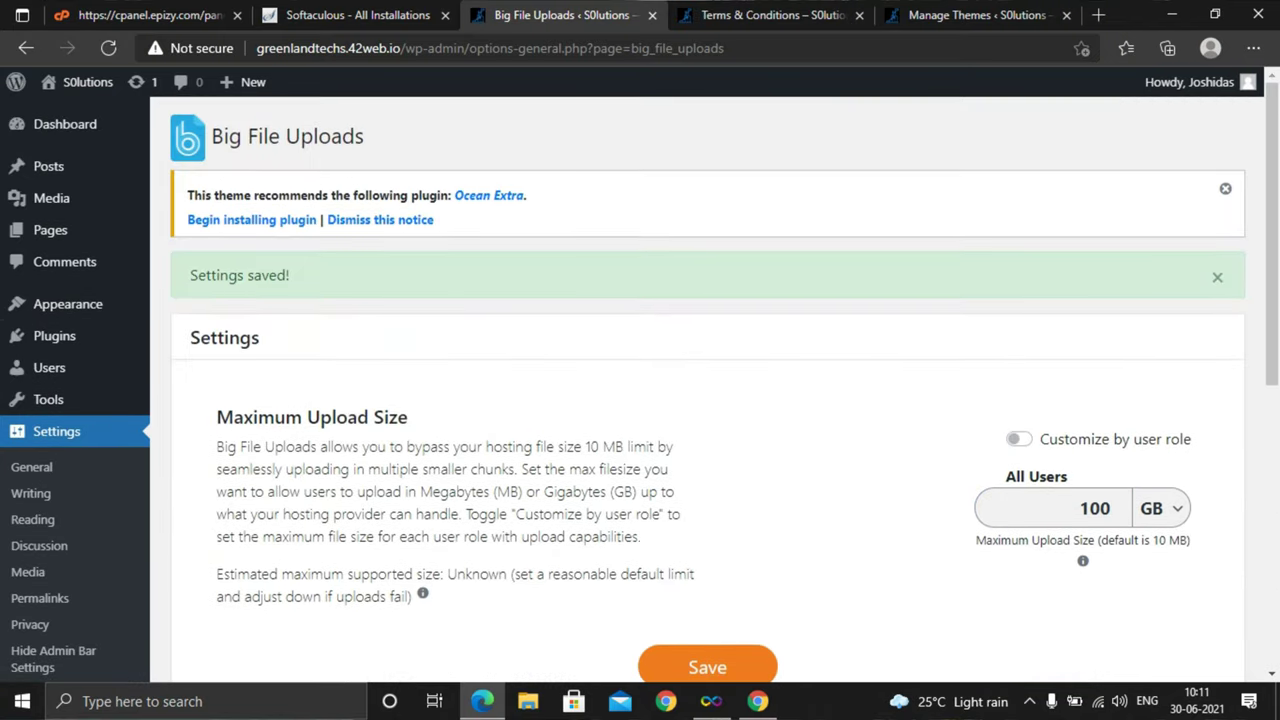
pyautogui.moveTo(54, 336)
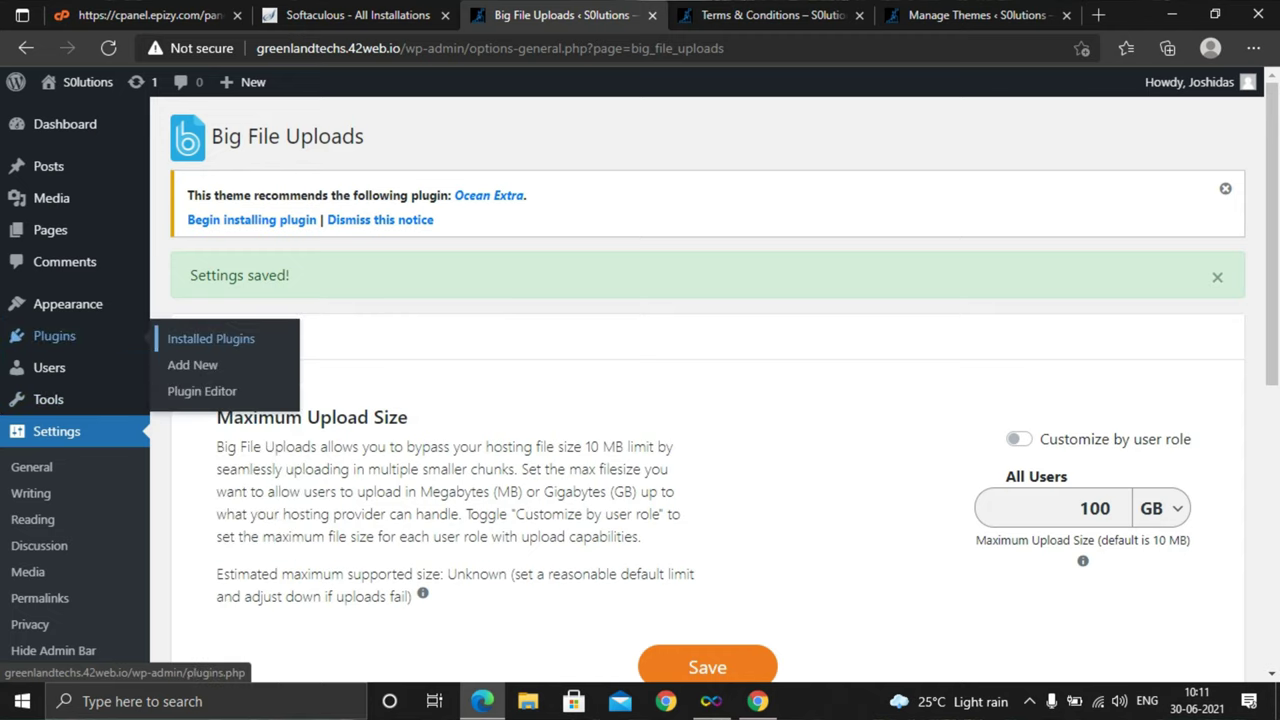
# Open Plugins > Add New and place the cursor in the Search plugins box
pyautogui.click(192, 365)
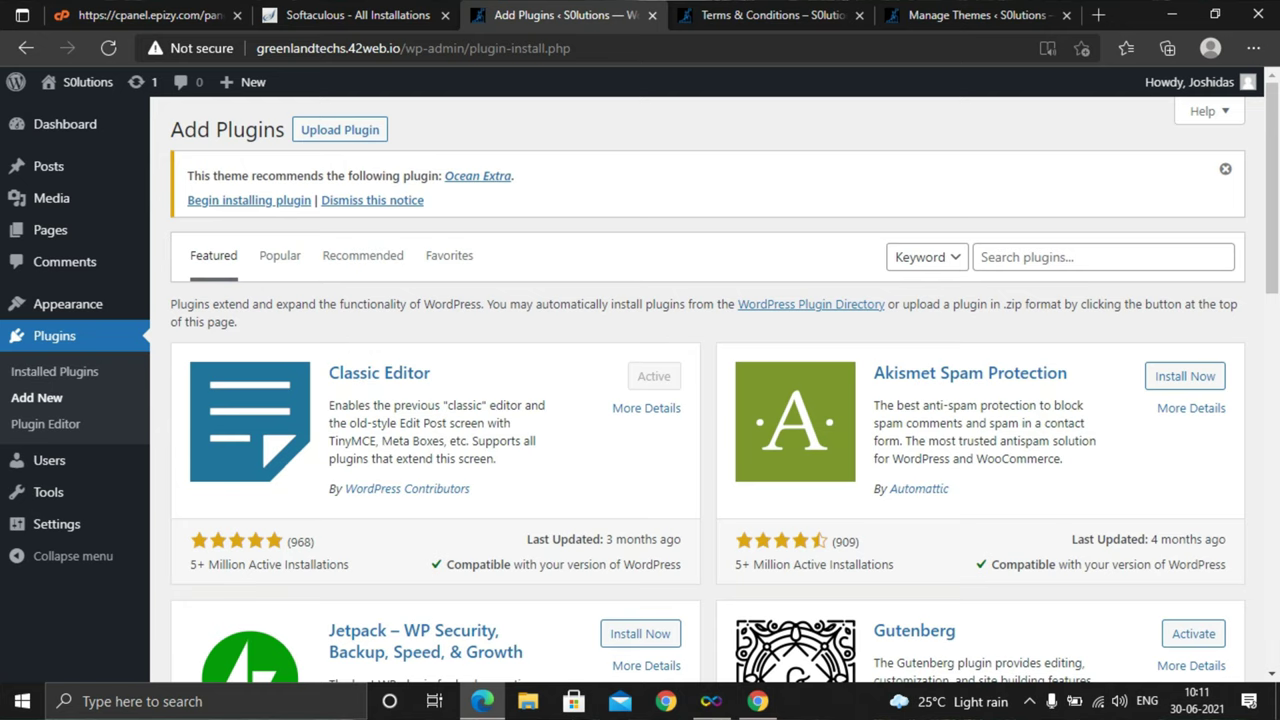
pyautogui.scroll(-10, 700, 390)
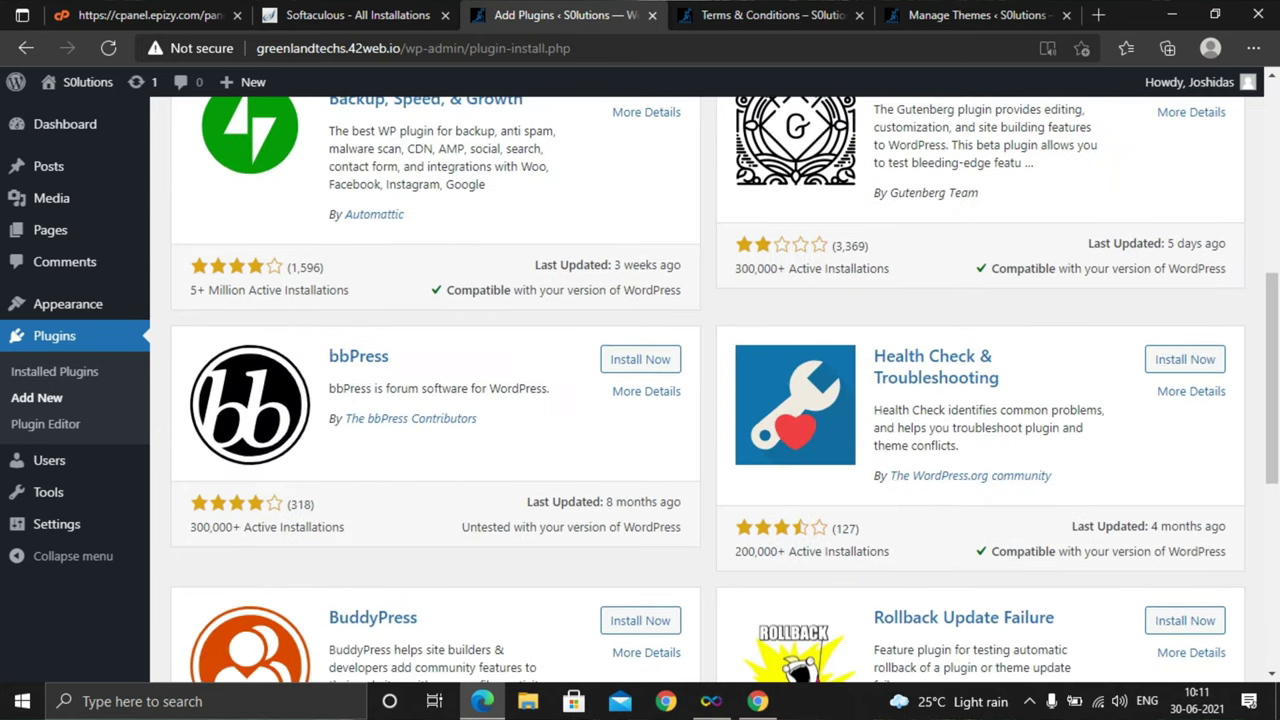
pyautogui.scroll(10, 700, 390)
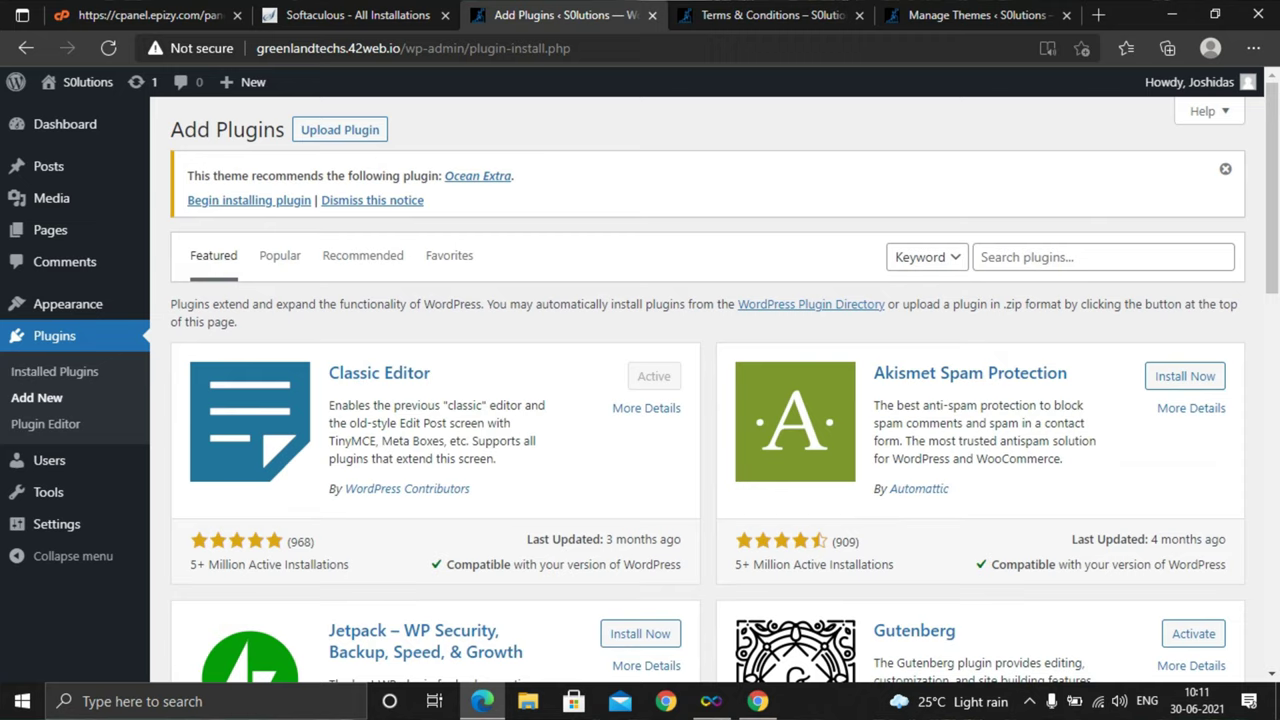
pyautogui.click(1100, 257)
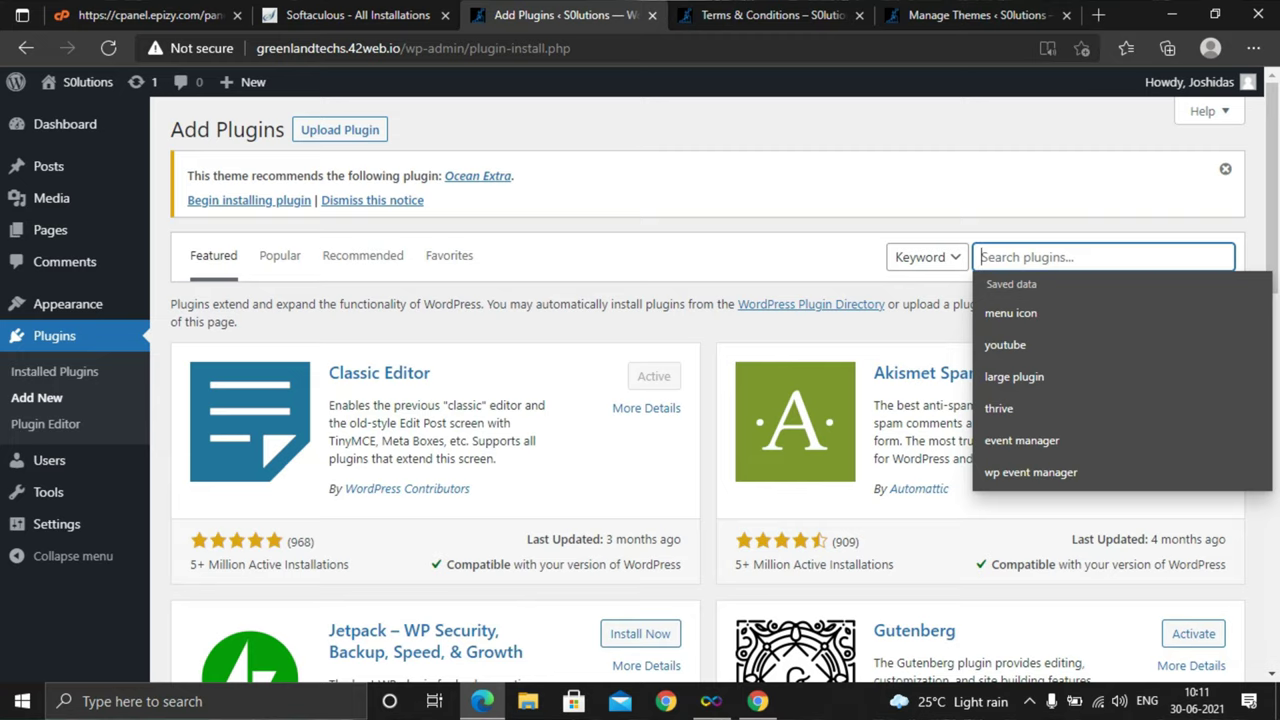
# Search the plugin directory for 'signu', which returns only Vanilla Bean Slack Hooker
pyautogui.write('r')
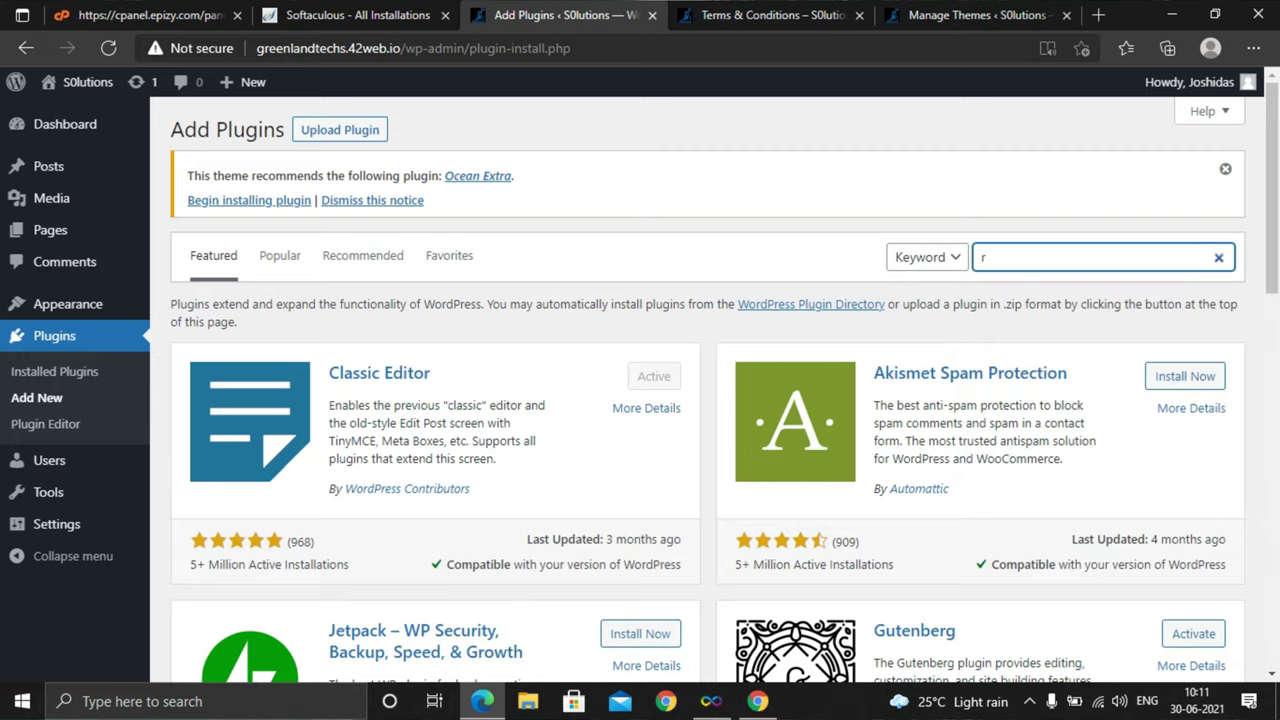
pyautogui.press('BackSpace')
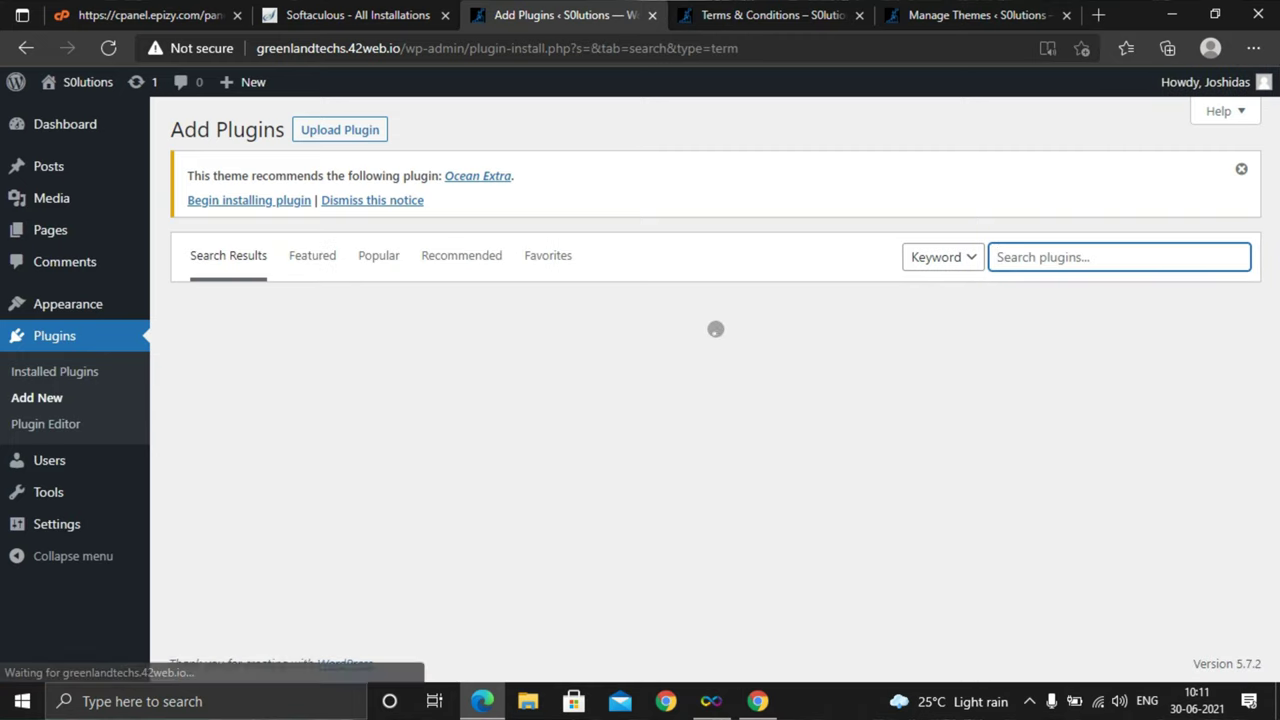
pyautogui.write('si')
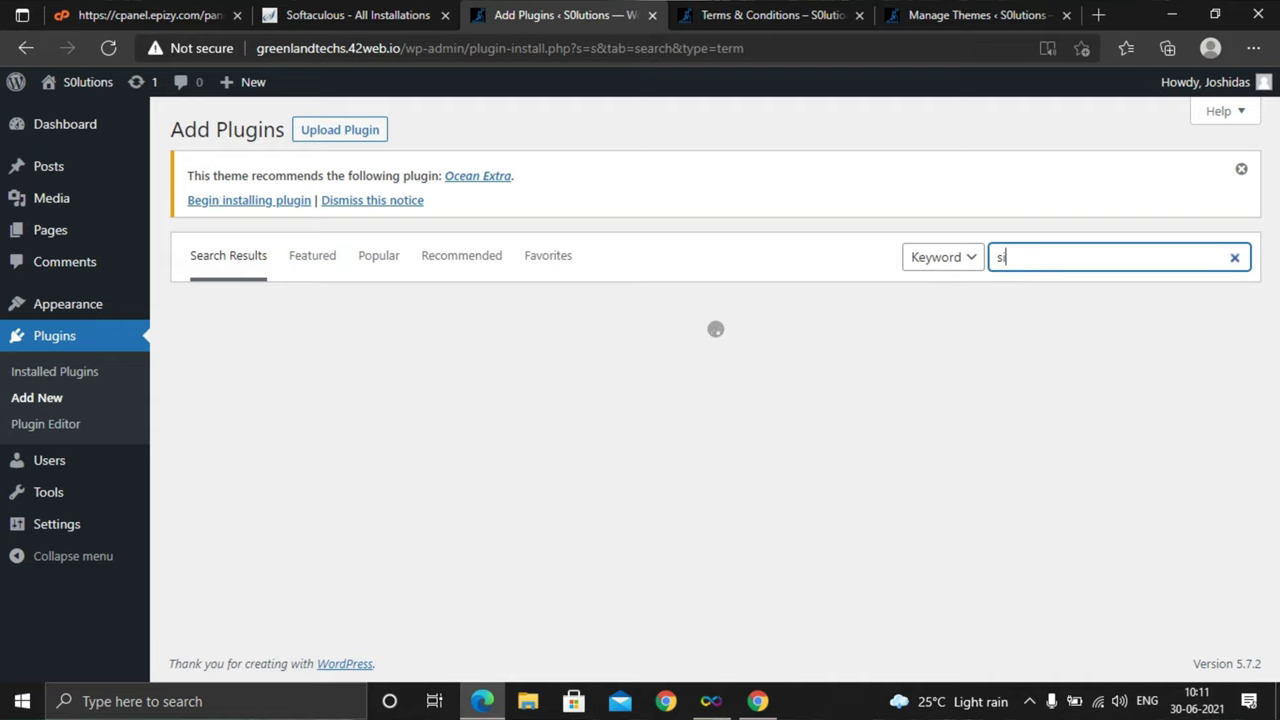
pyautogui.write('gnu')
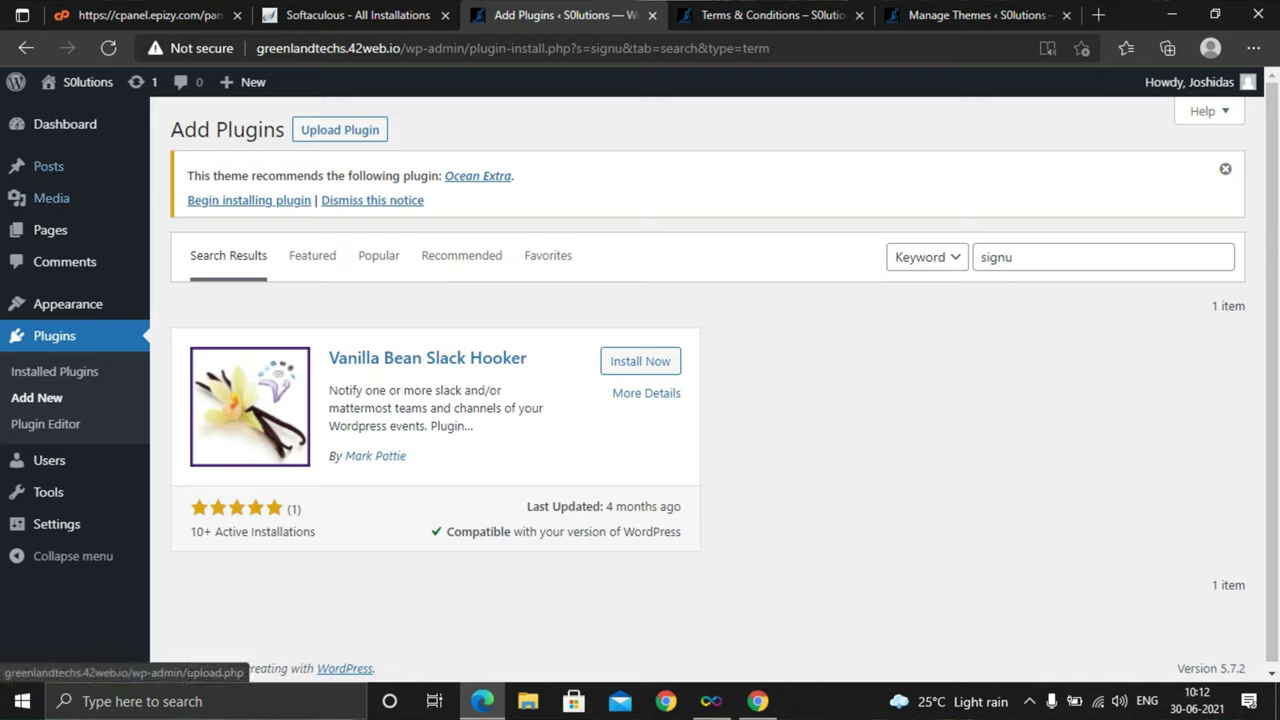
pyautogui.moveTo(80, 82)
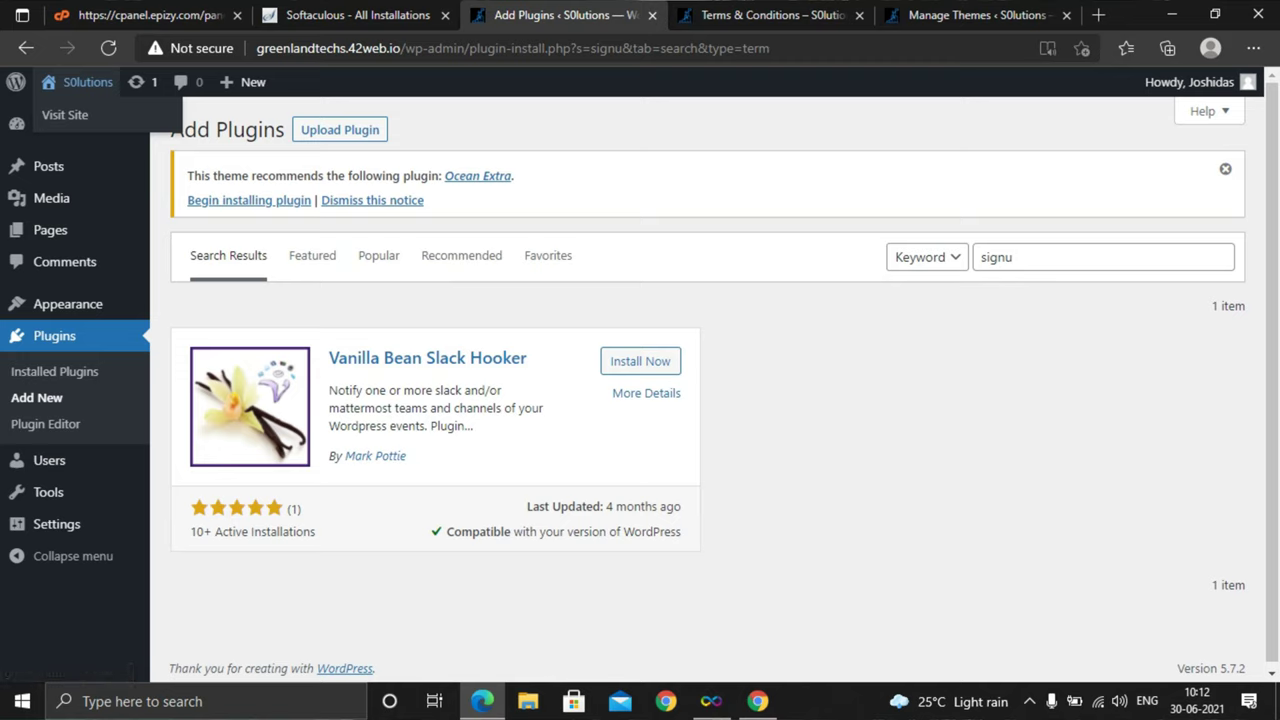
# Open the S0lutions site's Visit Site link in a new browser tab and switch to it
pyautogui.moveTo(65, 124)
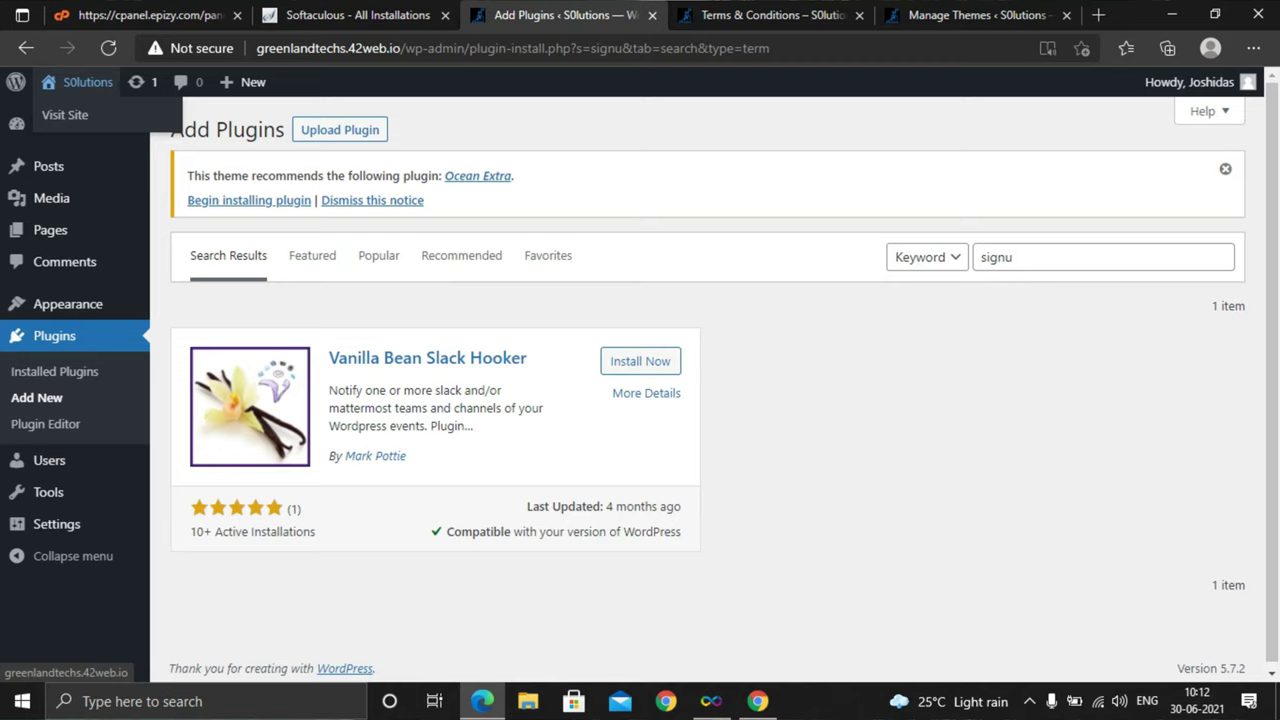
pyautogui.rightClick(72, 114)
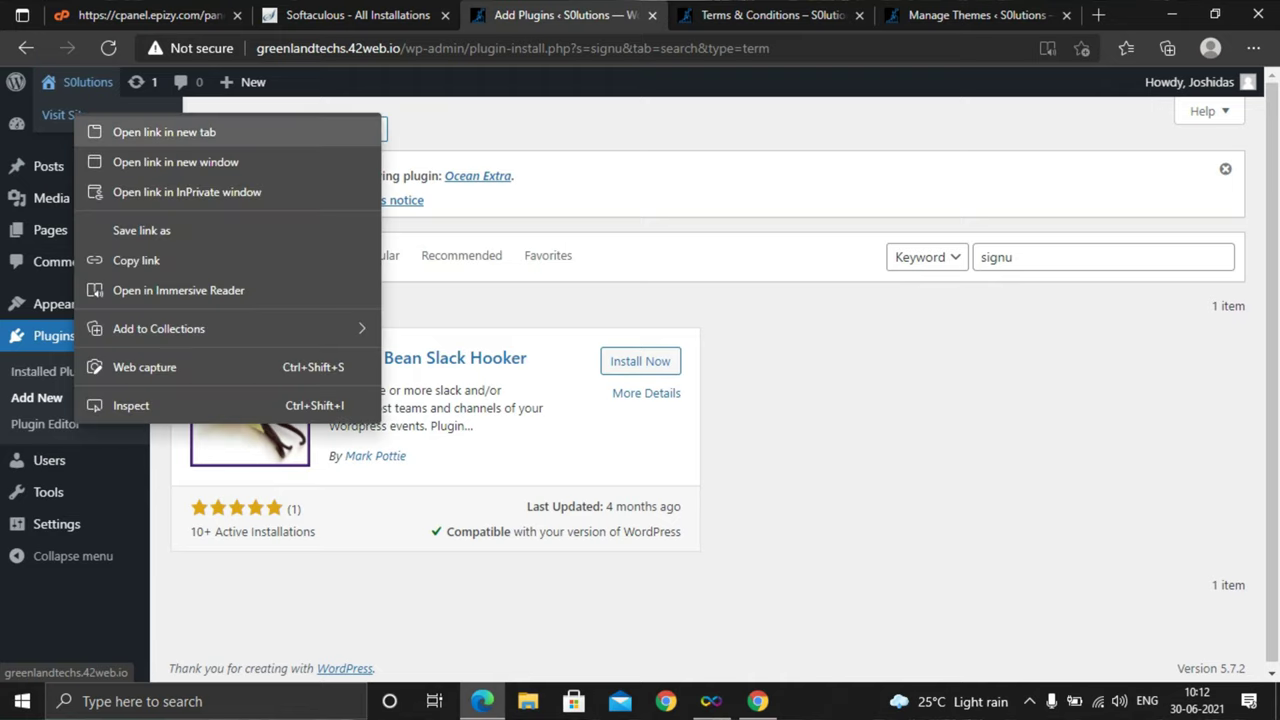
pyautogui.click(164, 132)
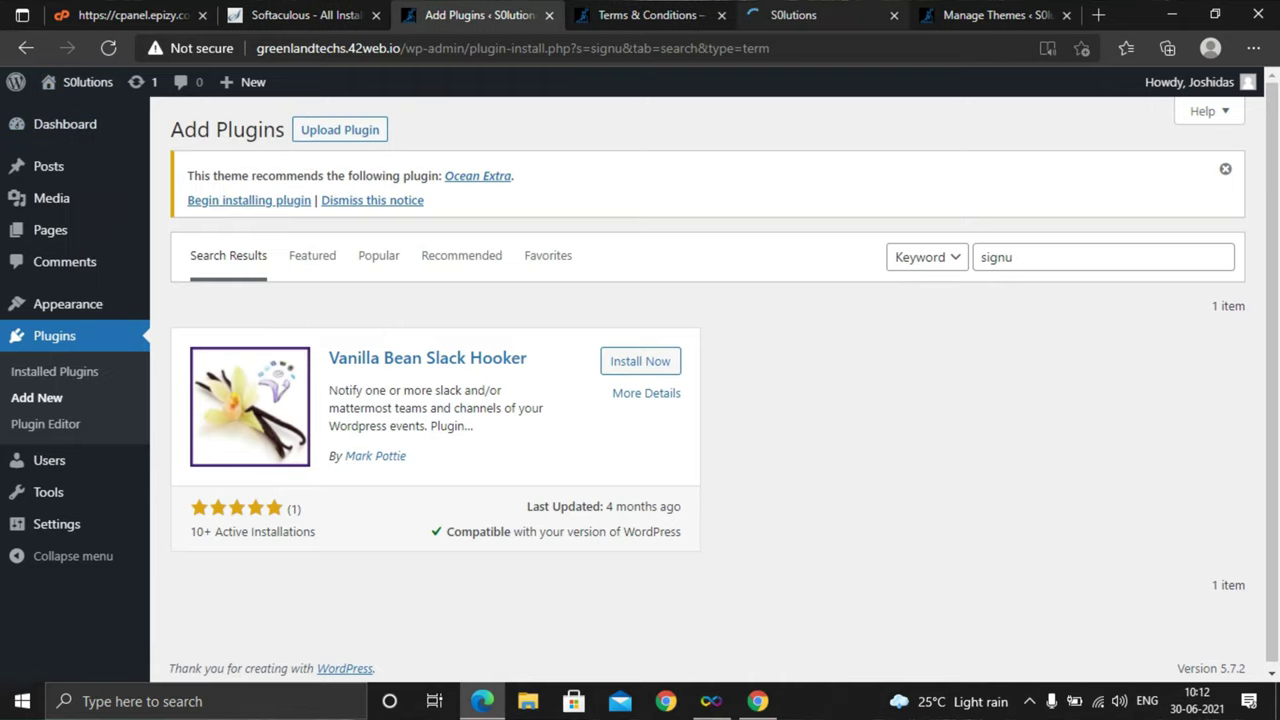
pyautogui.click(800, 15)
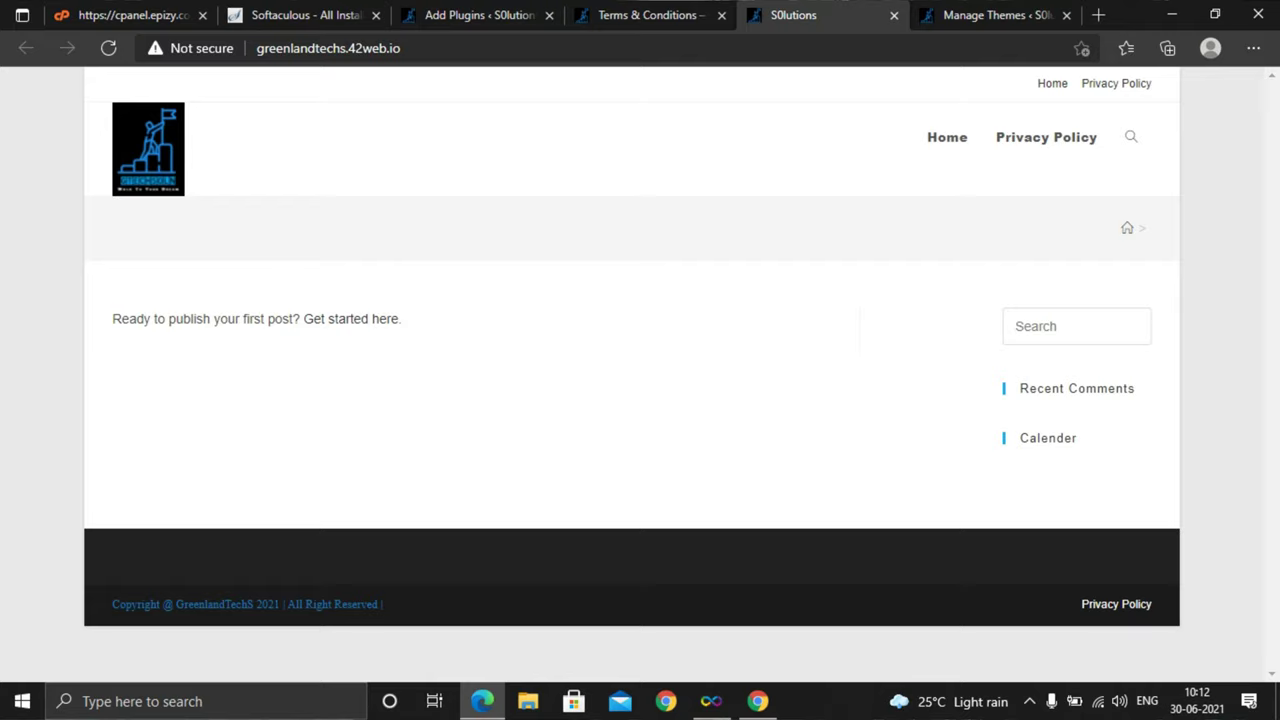